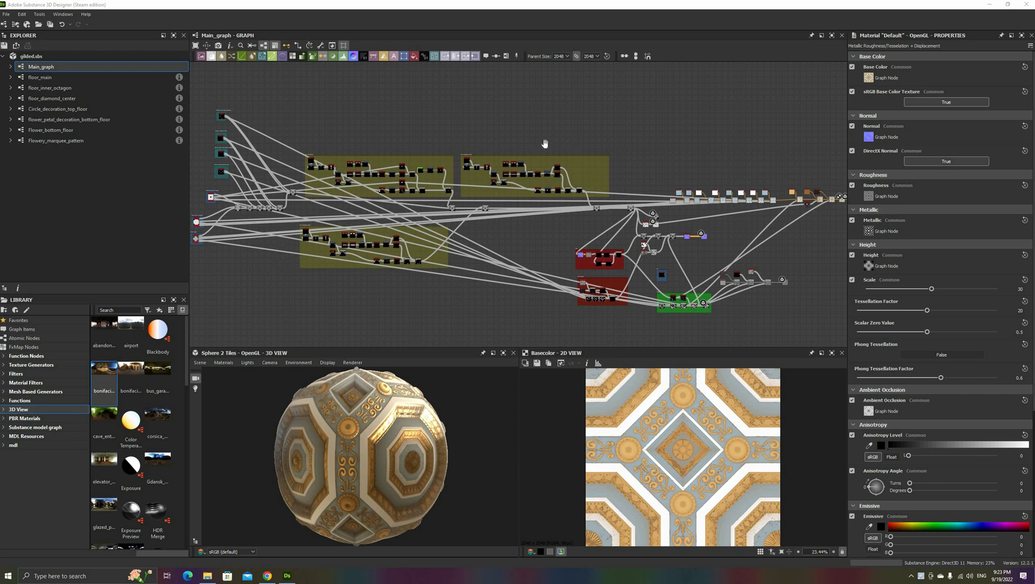
Examine the chain of Uniform Color and Blend nodes feeding the Base Color output, along with its texture preview
middle_drag(462, 151, 207, 159)
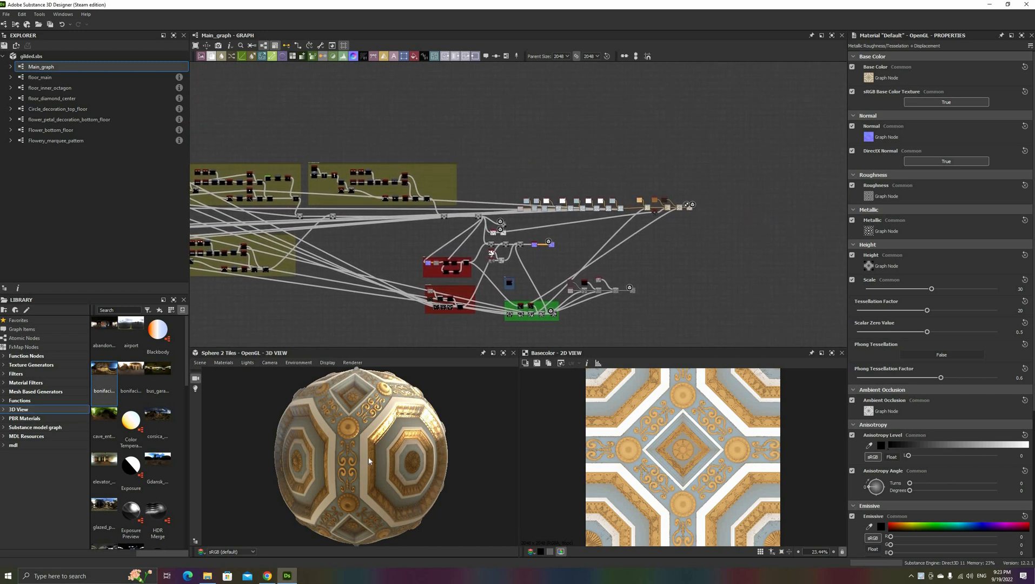
scroll(529, 214, up, 6)
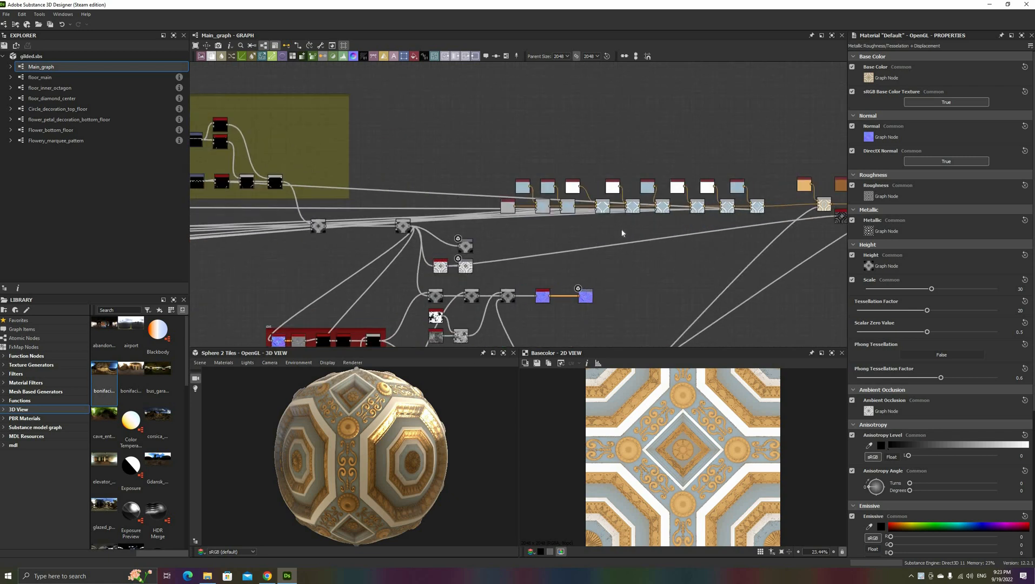
scroll(378, 233, up, 5)
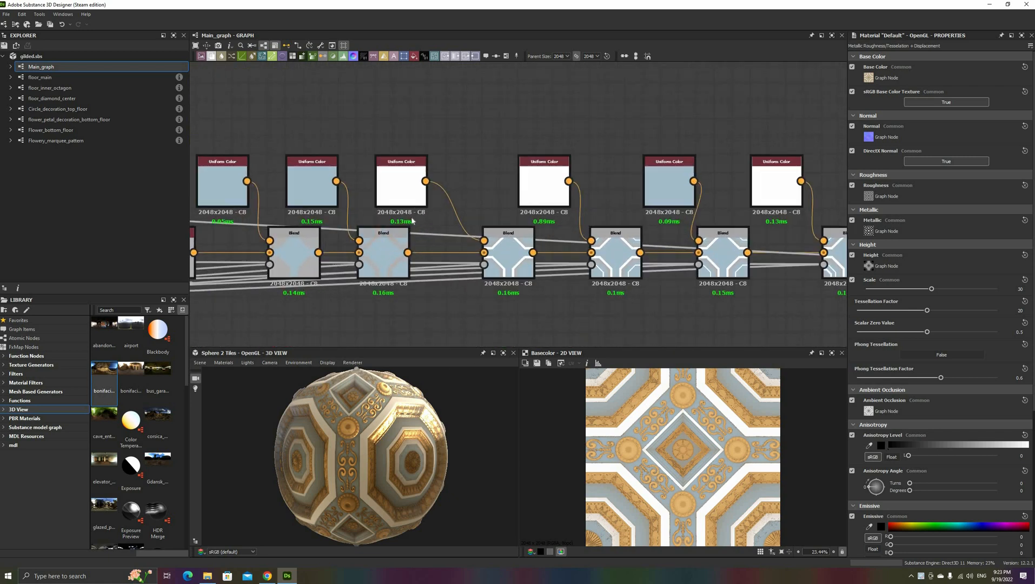
scroll(694, 455, up, 3)
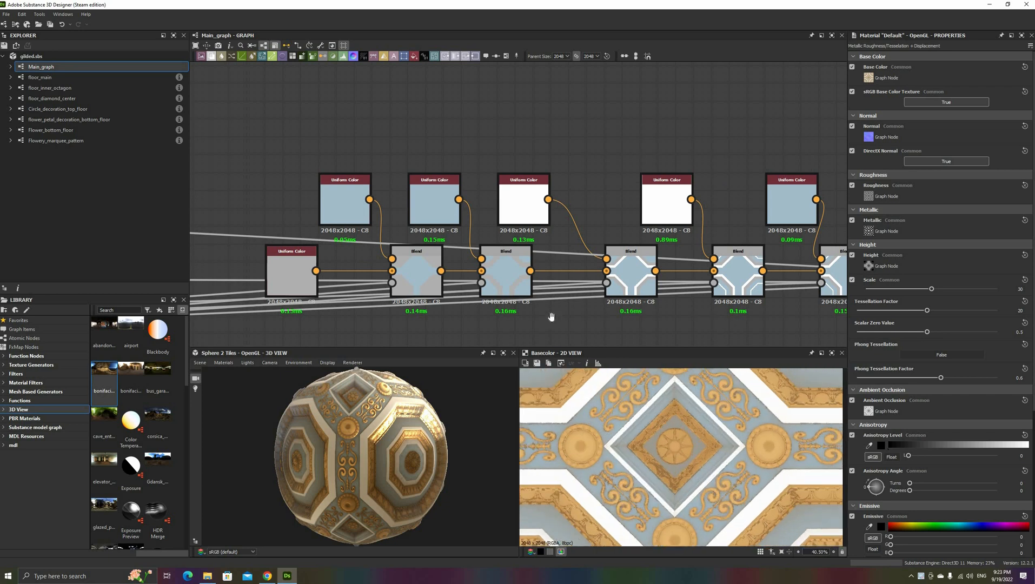
scroll(563, 295, down, 5)
scroll(677, 270, up, 2)
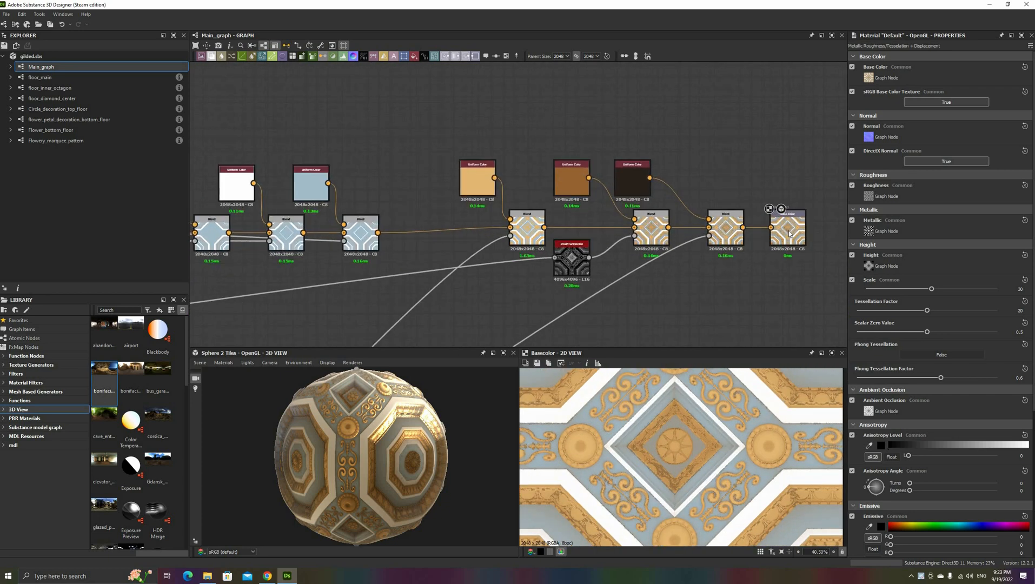
click(788, 232)
scroll(603, 419, down, 4)
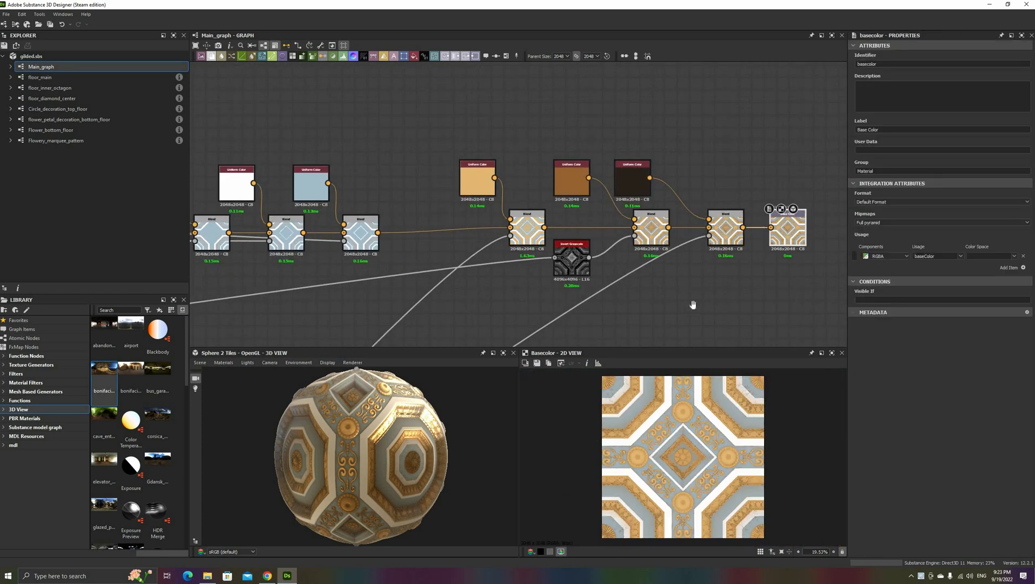
scroll(636, 432, up, 5)
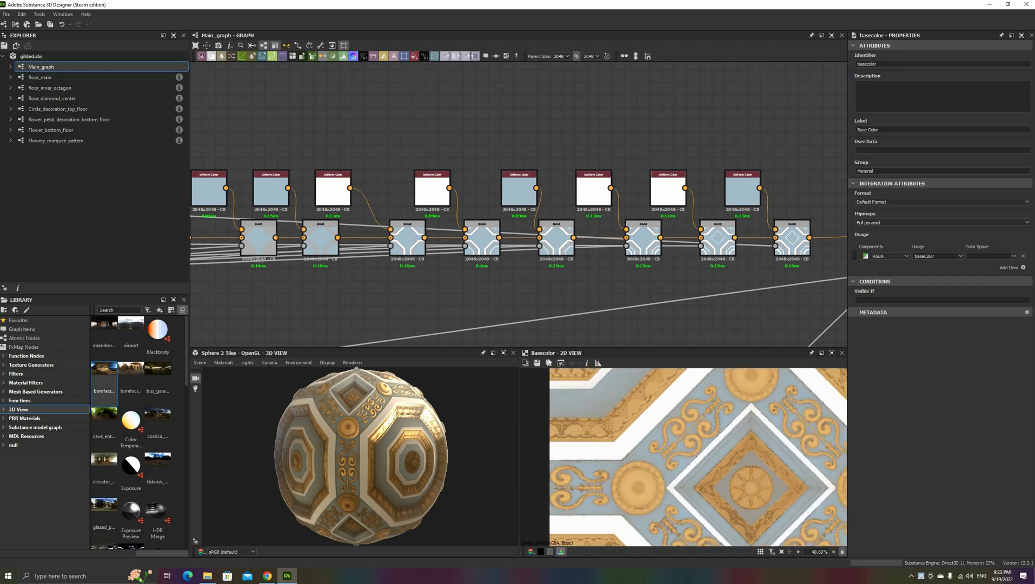
scroll(662, 438, up, 4)
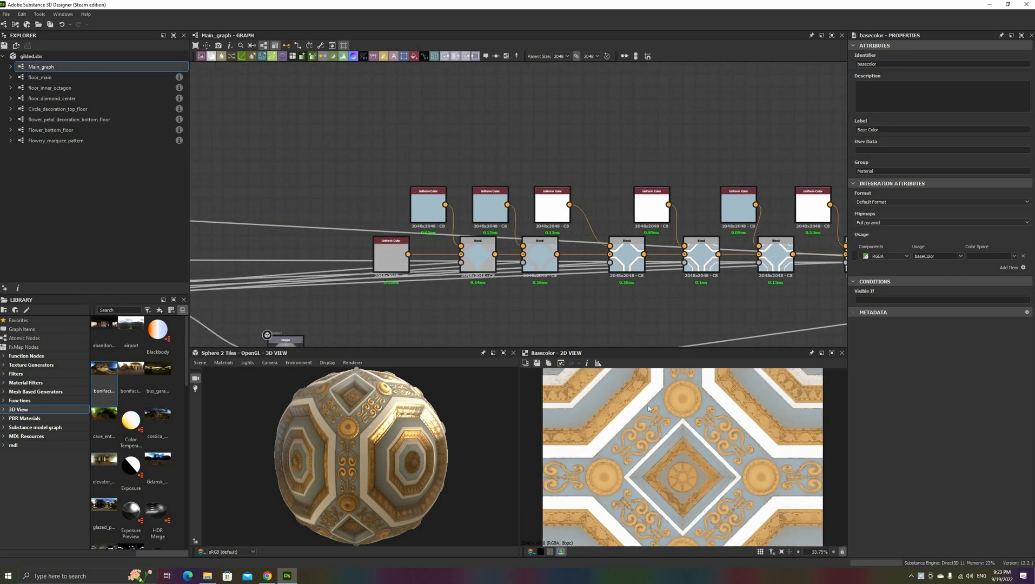
scroll(671, 422, down, 3)
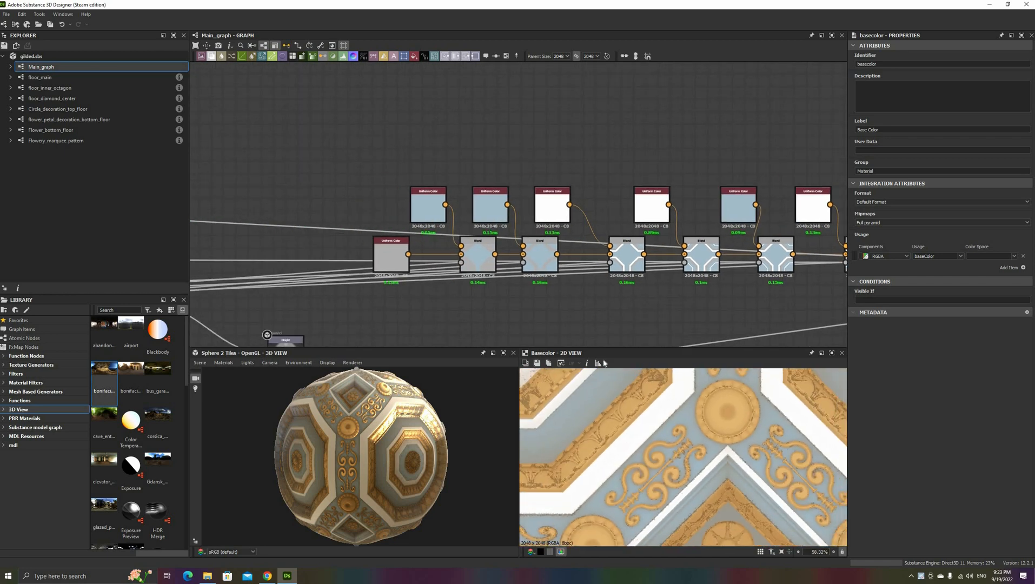
Recolour the first two blue Uniform Color nodes in the base color chain to green and dark green
click(431, 214)
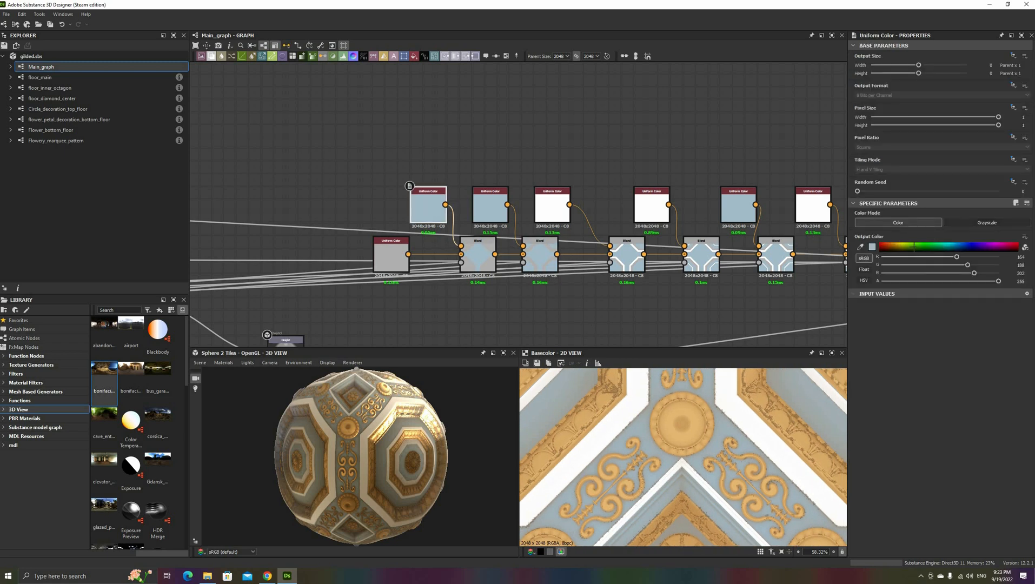
click(917, 248)
click(493, 209)
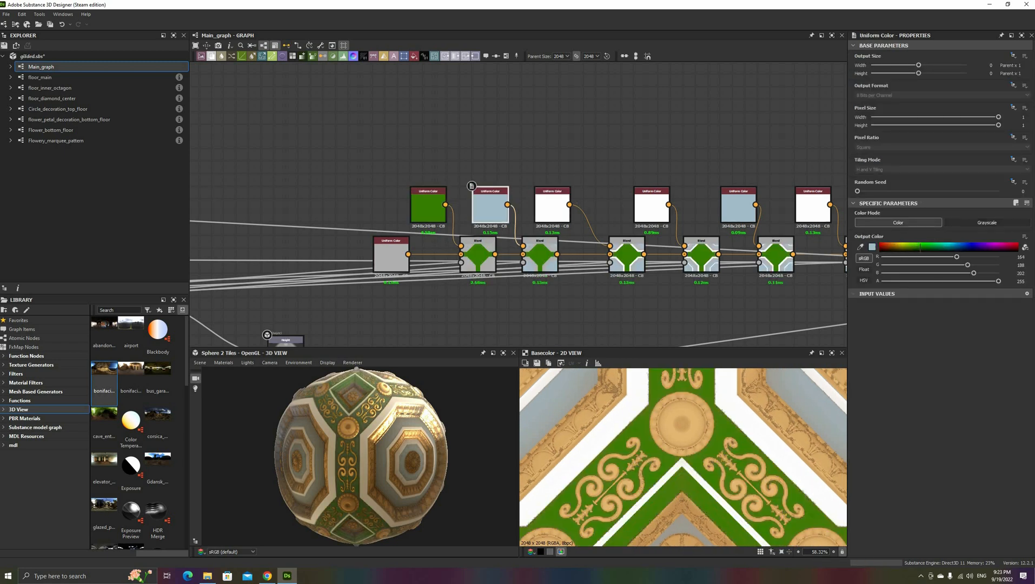
click(920, 249)
Recolour the other two blue Uniform Color nodes in the base color chain to dark green and olive (99, 117, 0)
click(739, 209)
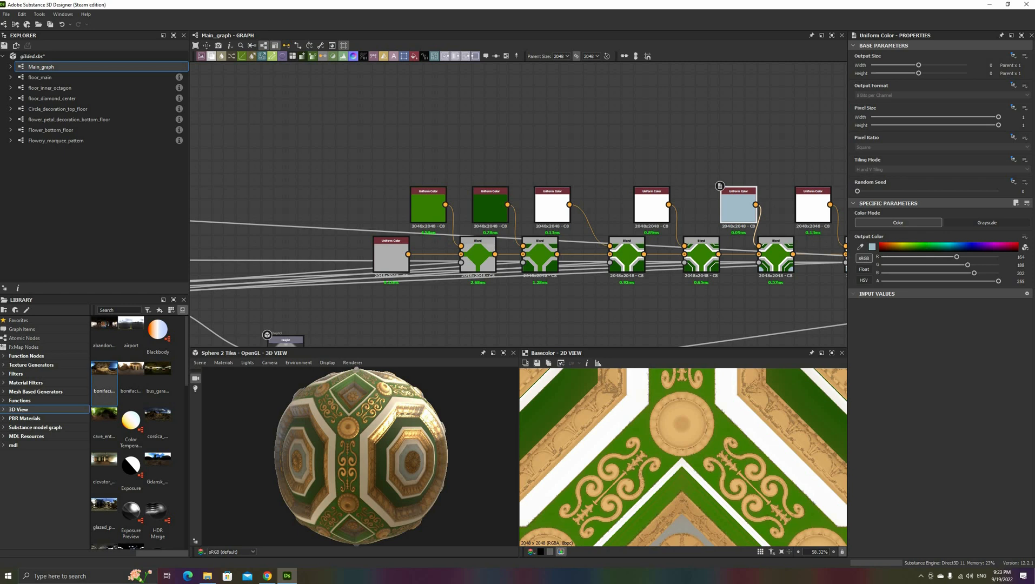
click(928, 248)
middle_drag(812, 214, 695, 221)
click(837, 215)
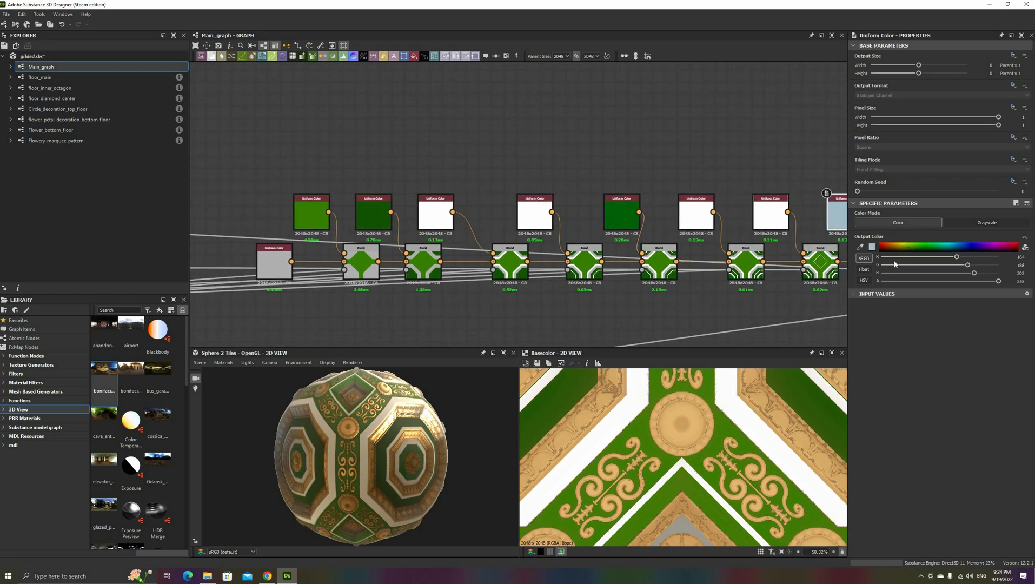
click(906, 249)
Inspect the green recoloured material from several angles on the 3D sphere and in the base color preview
drag(346, 449, 304, 443)
middle_drag(657, 252, 394, 255)
scroll(593, 255, down, 2)
middle_drag(596, 255, 709, 225)
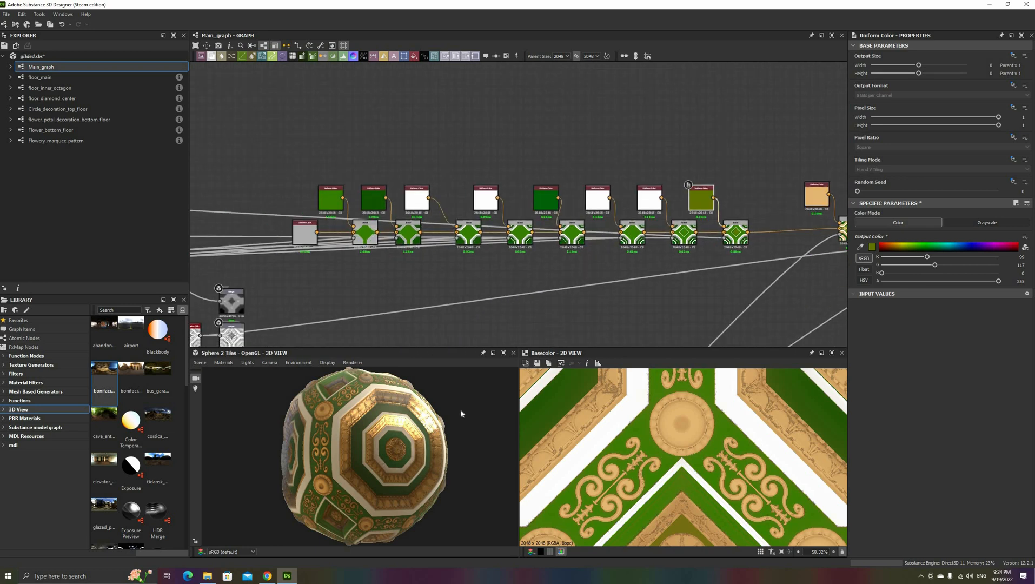
drag(398, 459, 375, 467)
middle_drag(833, 222, 751, 217)
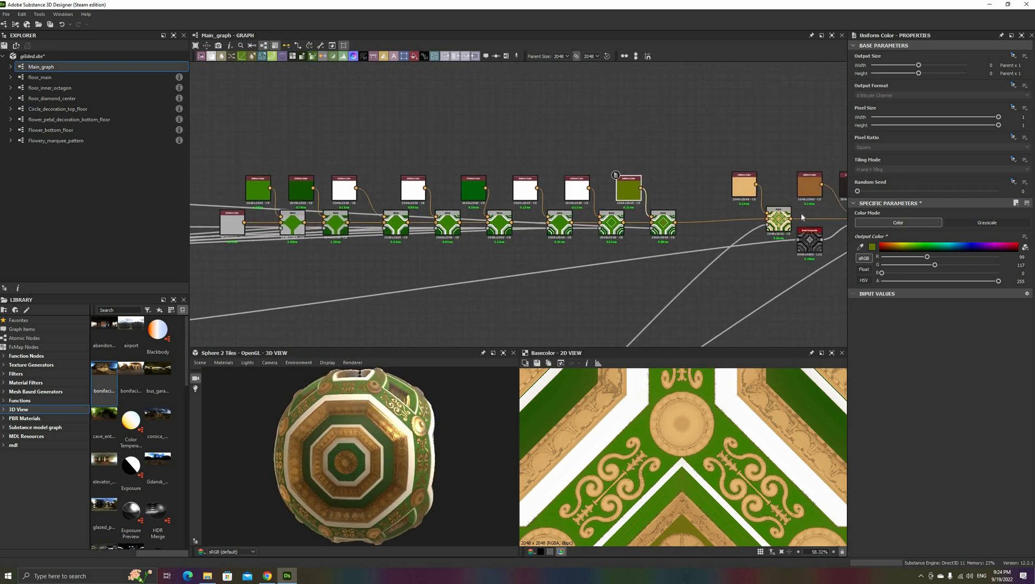
drag(421, 466, 476, 462)
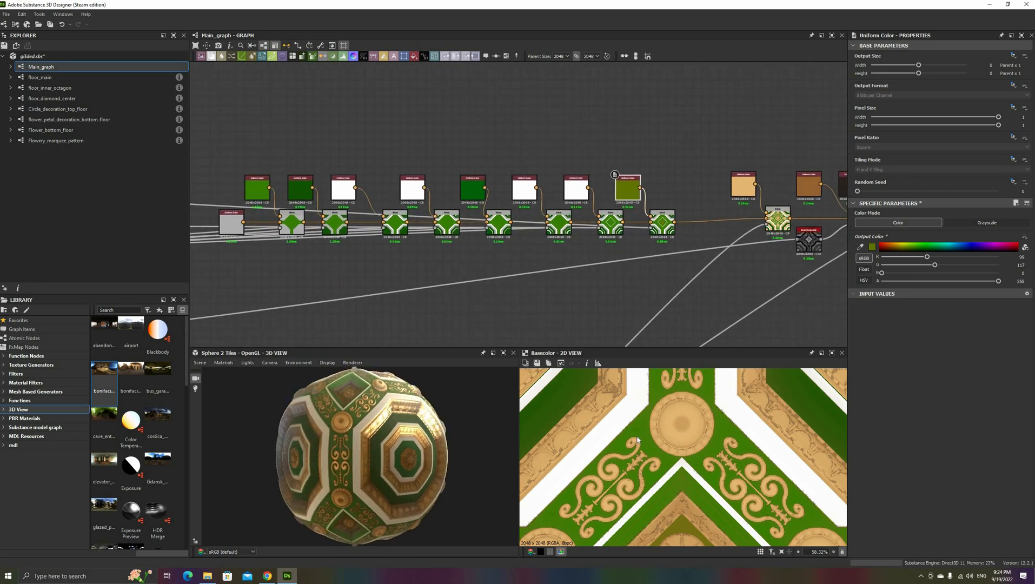
scroll(637, 440, down, 3)
Examine the normal and height node chains and the red frames below them, down to Spot dents
middle_drag(545, 222, 547, 222)
middle_drag(309, 302, 411, 283)
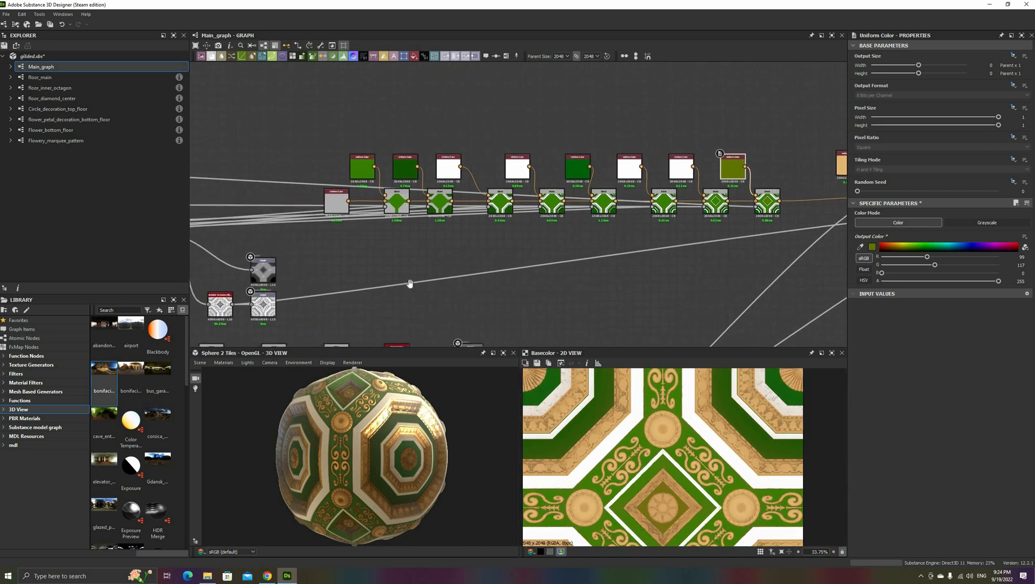
middle_drag(371, 256, 452, 190)
middle_drag(248, 278, 379, 238)
scroll(383, 219, down, 2)
middle_drag(199, 298, 319, 242)
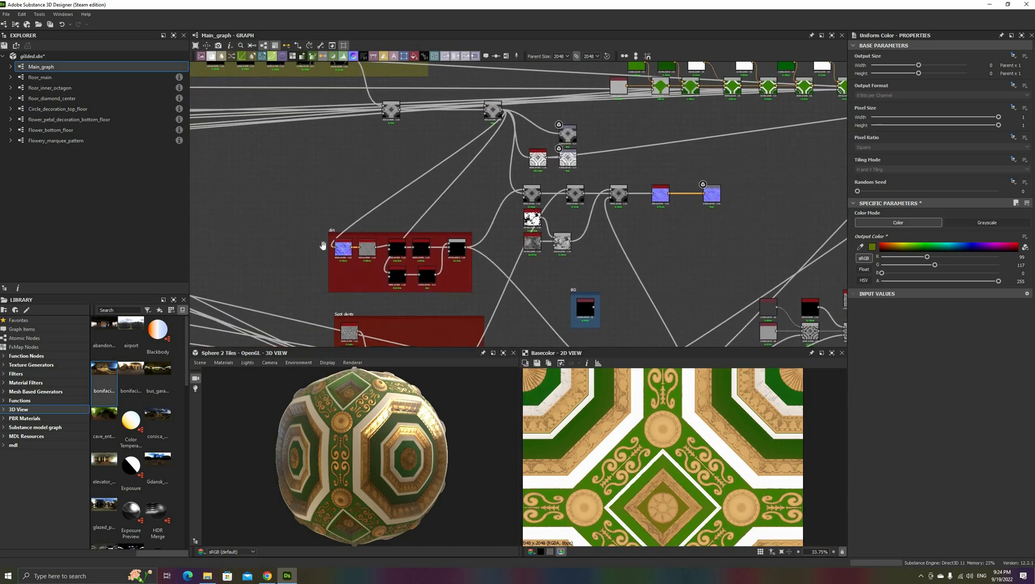
middle_drag(346, 327, 443, 228)
scroll(450, 309, up, 2)
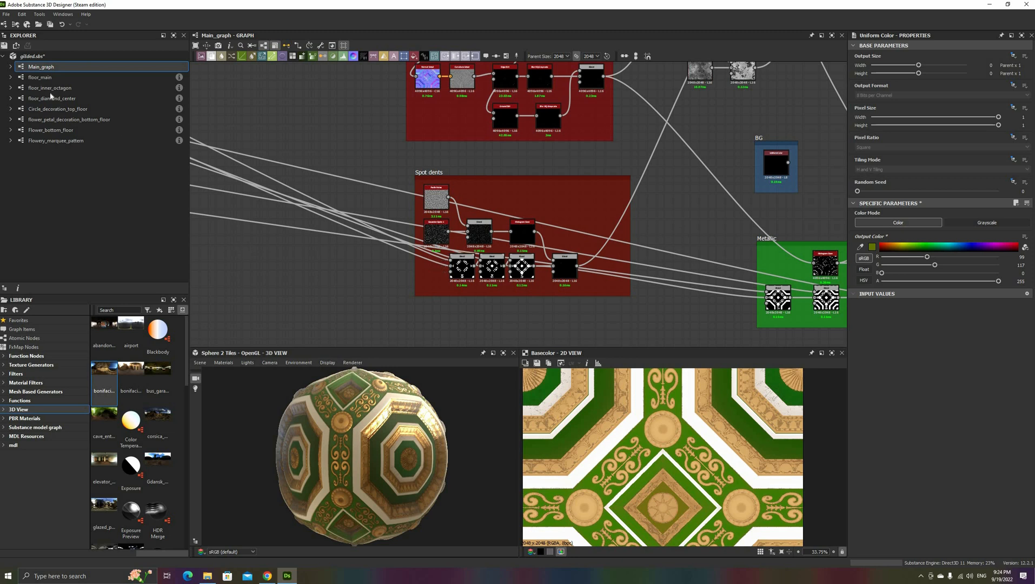
Select the floor_main graph and examine the floor main, Floor inner octagon, Floor diamond Center and Arcs octagon large frames
click(60, 78)
middle_drag(232, 203, 707, 281)
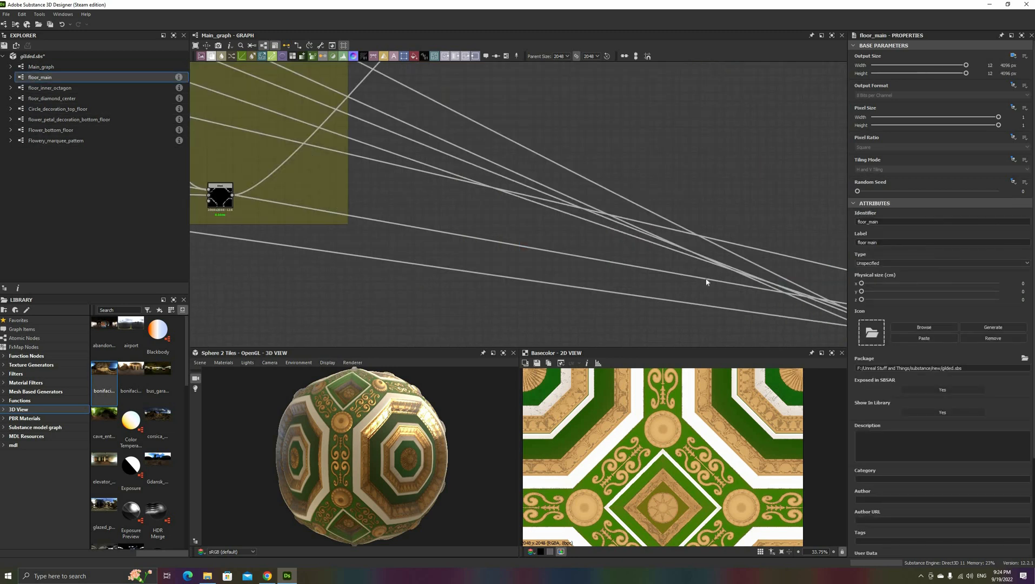
middle_drag(423, 203, 734, 270)
middle_drag(278, 303, 668, 287)
middle_drag(335, 276, 717, 321)
middle_drag(758, 158, 651, 258)
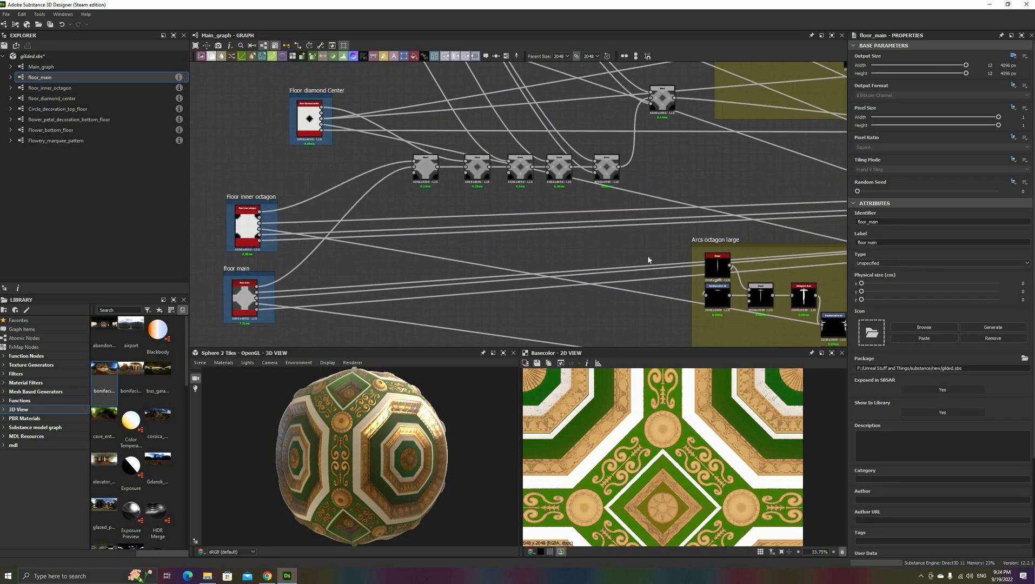
middle_drag(388, 205, 154, 147)
middle_drag(449, 247, 433, 244)
scroll(432, 244, up, 1)
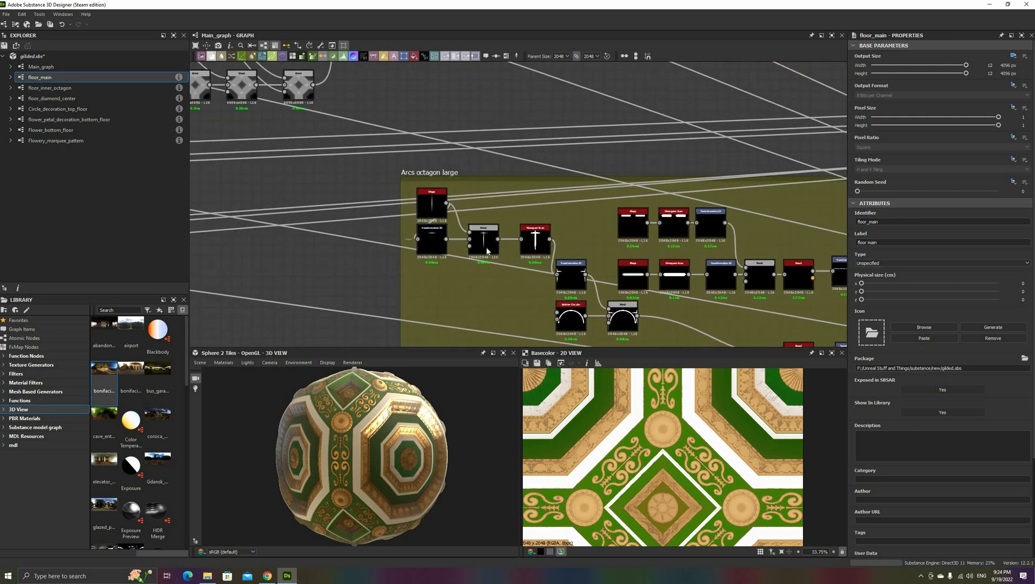
middle_drag(535, 167, 290, 181)
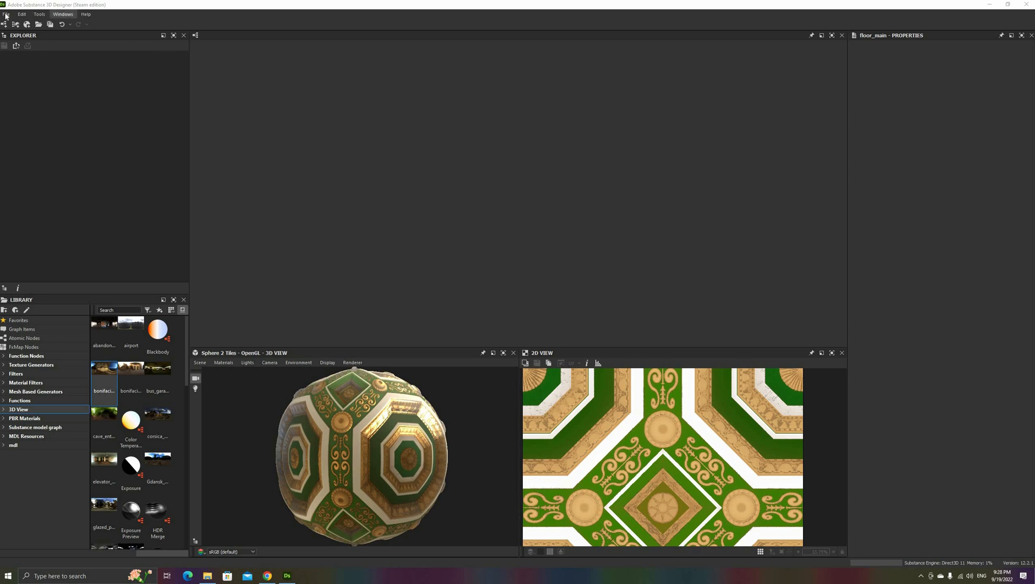
Create a new Substance graph named Substance_tutorial_main from the Metallic Roughness template at 2048 px in a new package
click(6, 14)
mouse_move(24, 26)
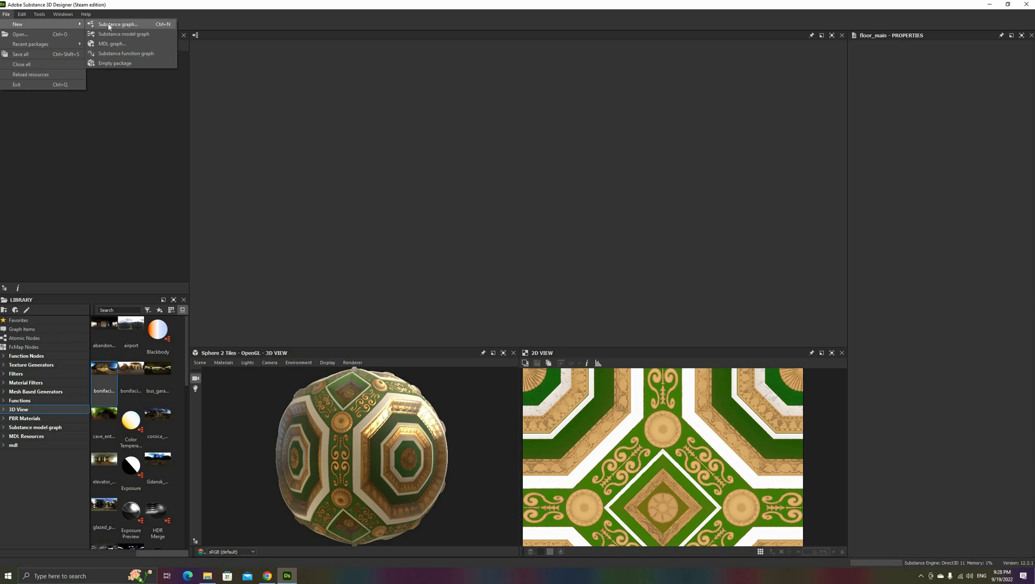
click(118, 23)
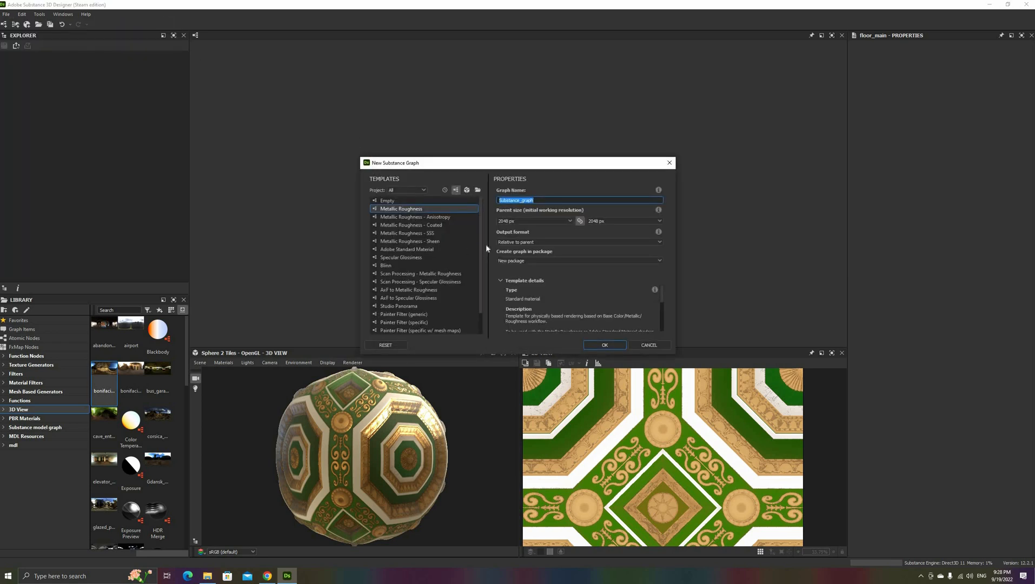
scroll(482, 282, down, 3)
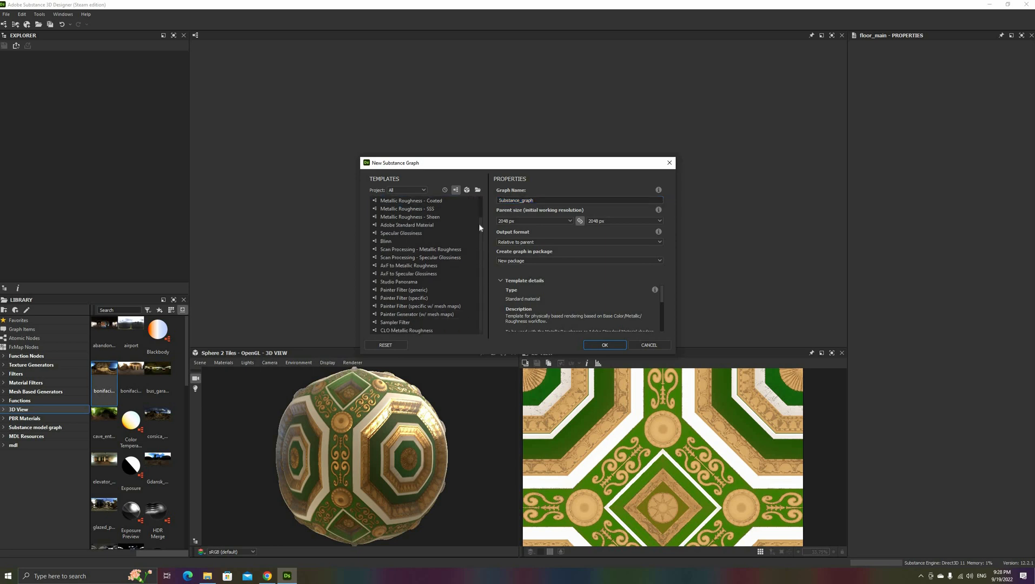
scroll(480, 224, up, 3)
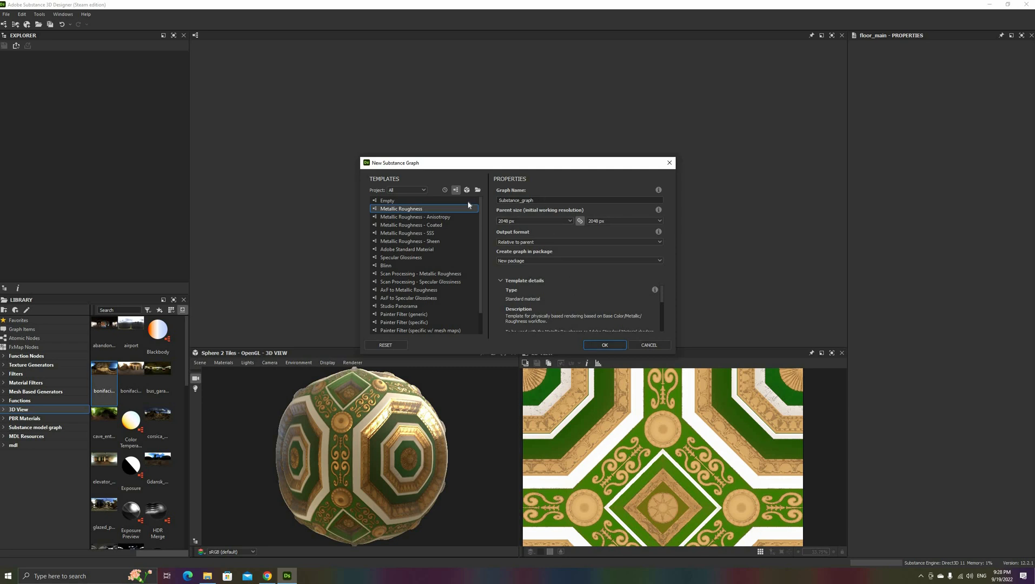
key(ctrl+a)
text(Substance_tutorial_main)
key(Return)
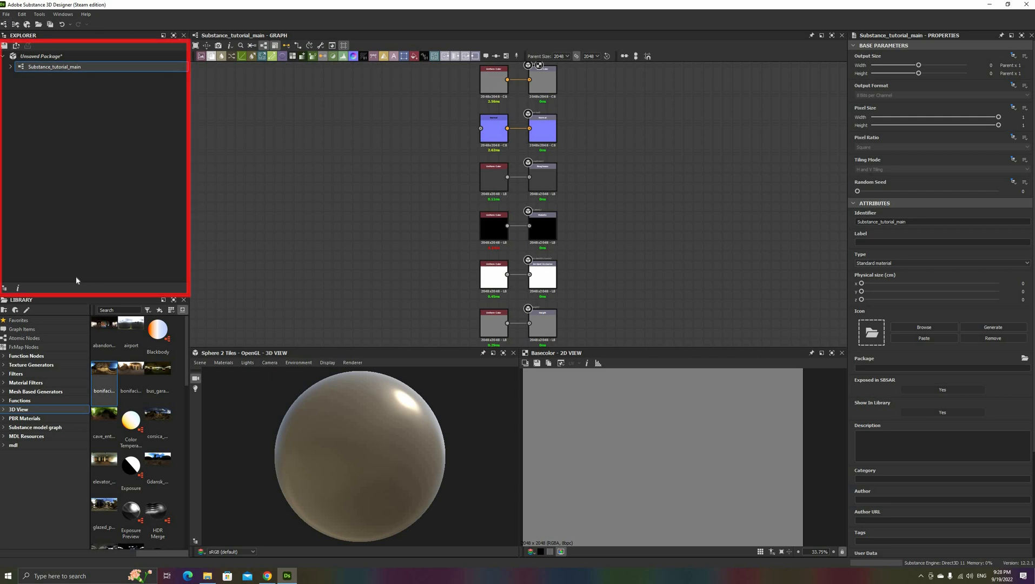
Save the new package as tutorial.sbs in the substance/new folder, replacing the existing file
click(47, 57)
right_click(46, 57)
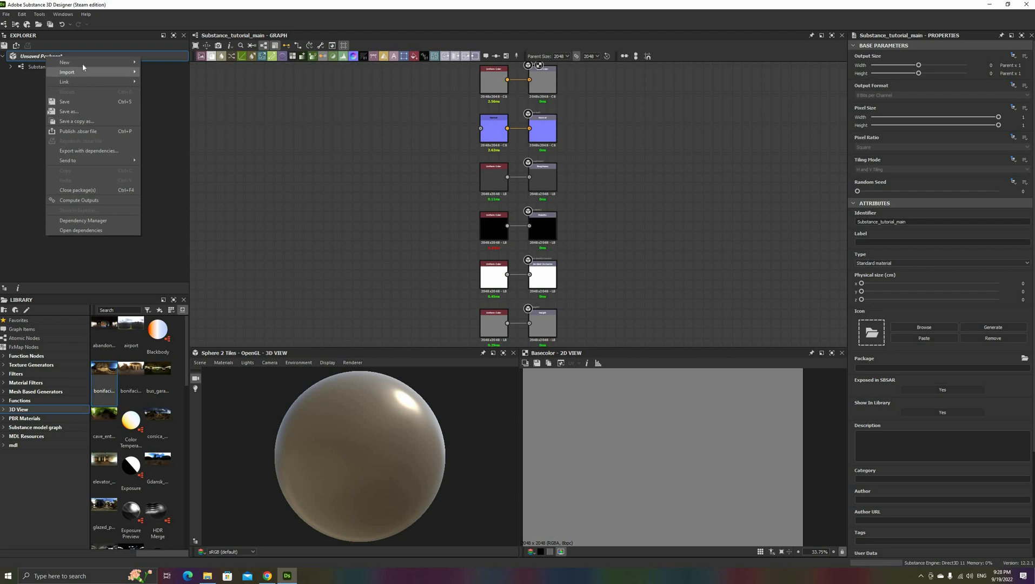
click(92, 102)
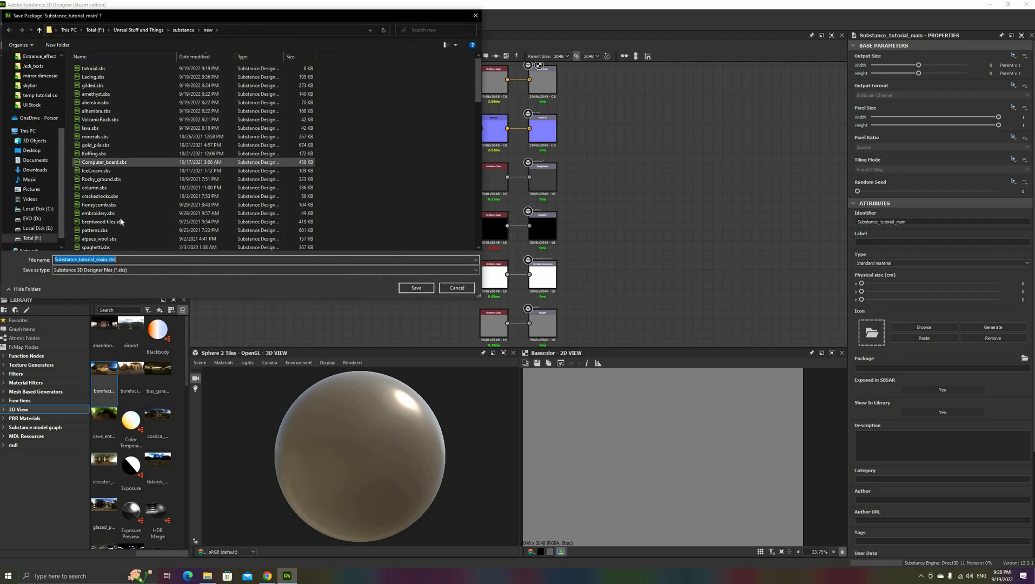
click(120, 215)
text(tu)
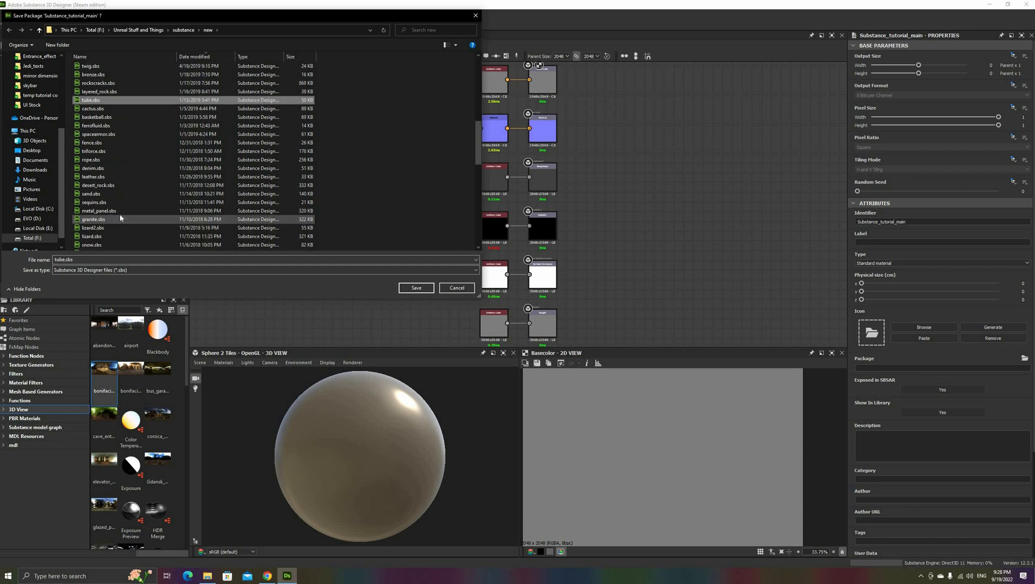
text(torial)
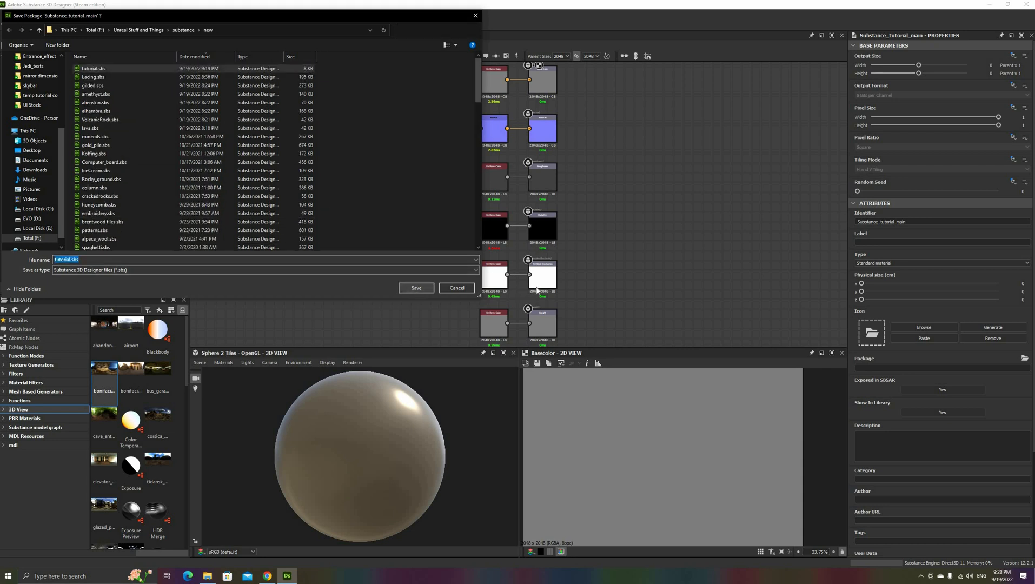
key(Return)
click(538, 289)
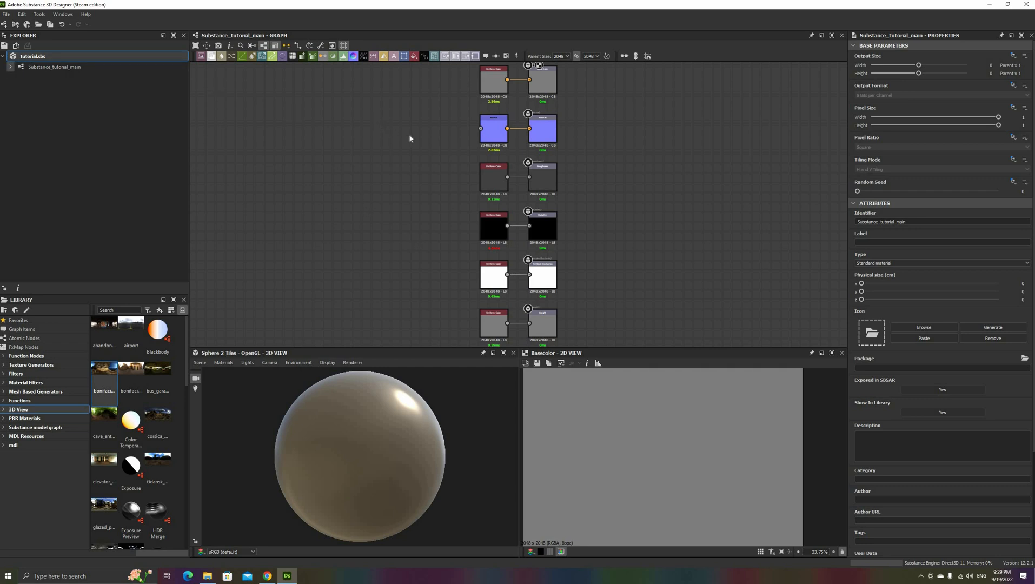
Review the list of output maps contained in the Substance_tutorial_main graph
click(9, 67)
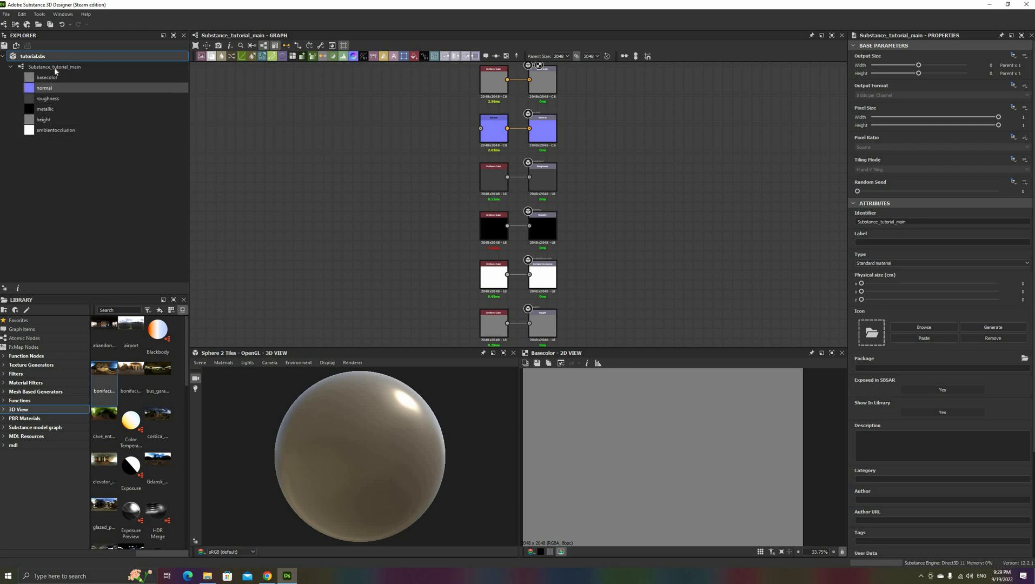
click(11, 67)
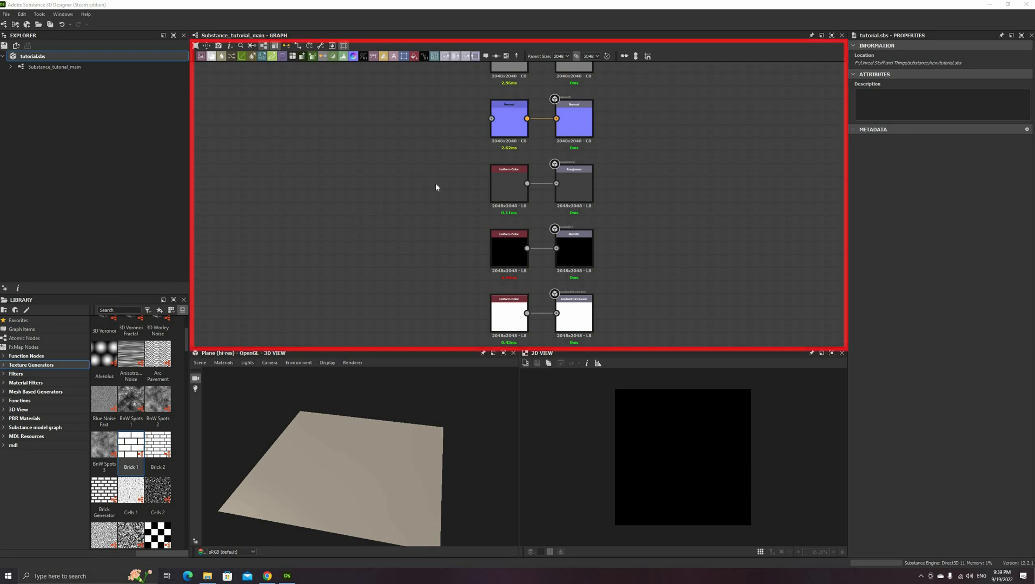
Examine the graph's map rows, from Base Color and Normal through Roughness, Metallic, Ambient Occlusion and Height
middle_drag(458, 176, 486, 192)
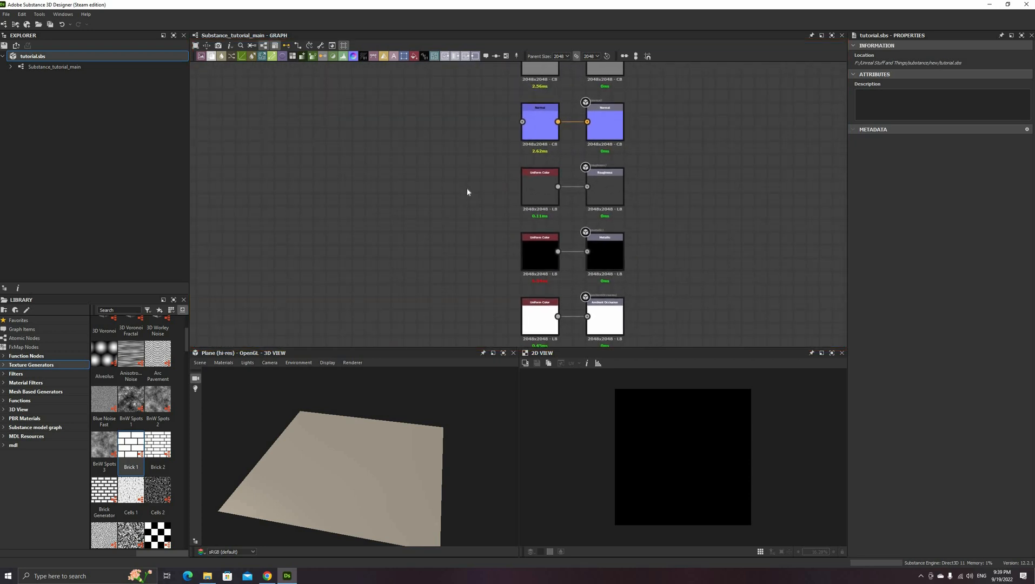
scroll(467, 188, down, 4)
scroll(467, 188, up, 3)
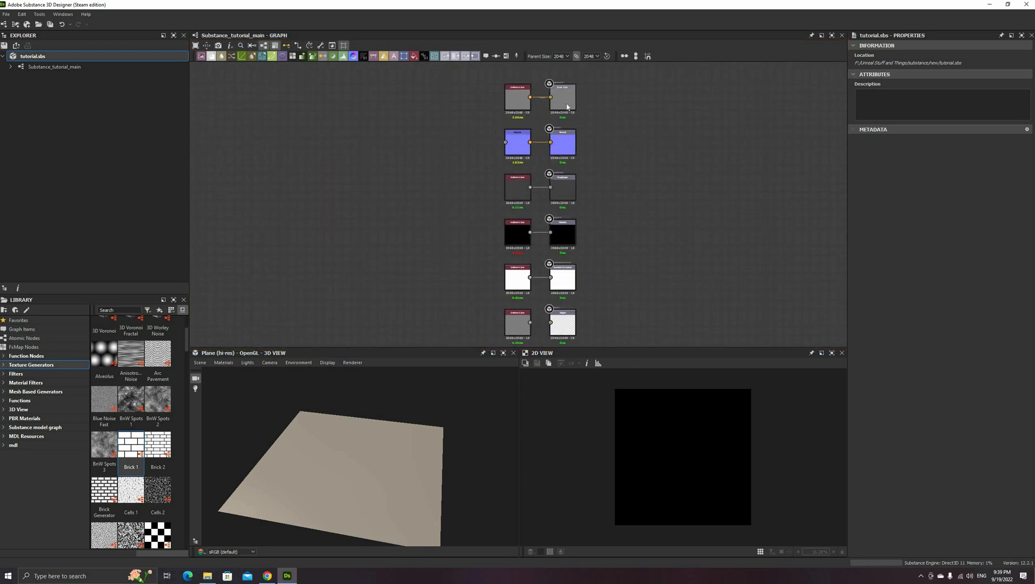
scroll(568, 104, up, 5)
scroll(427, 237, down, 5)
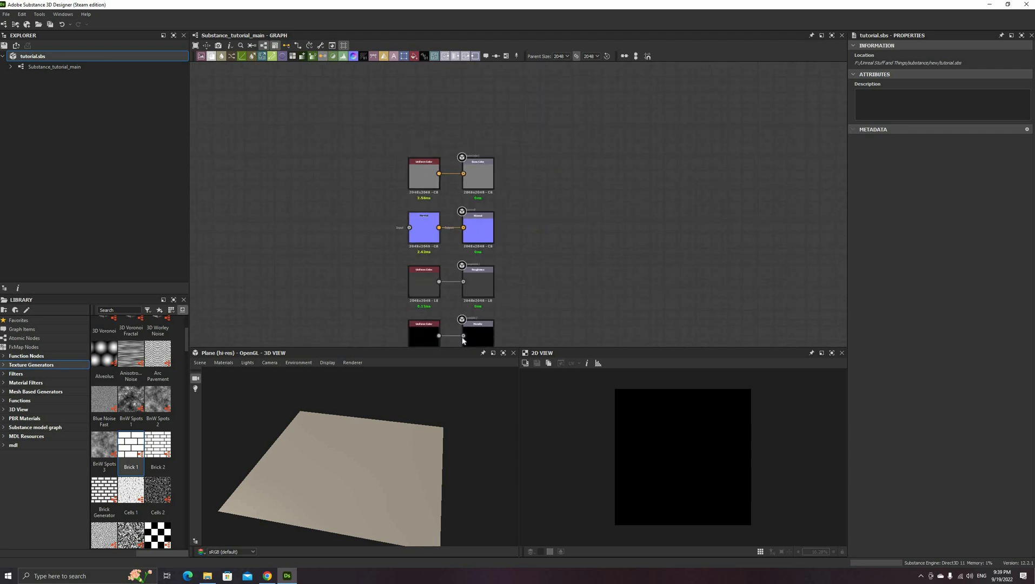
scroll(501, 232, up, 4)
middle_drag(501, 231, 551, 105)
scroll(457, 247, down, 4)
middle_drag(457, 248, 502, 278)
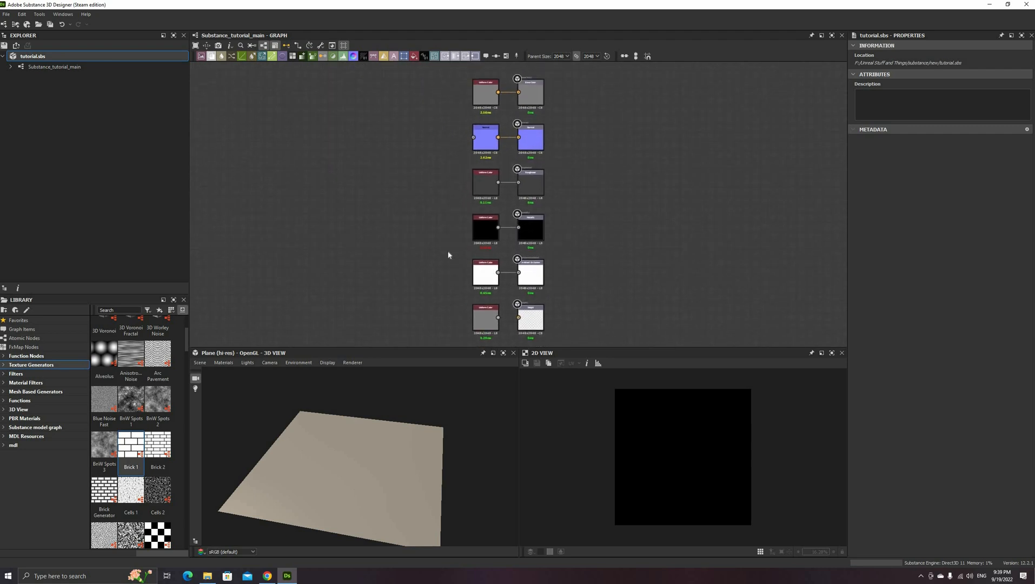
scroll(444, 254, up, 3)
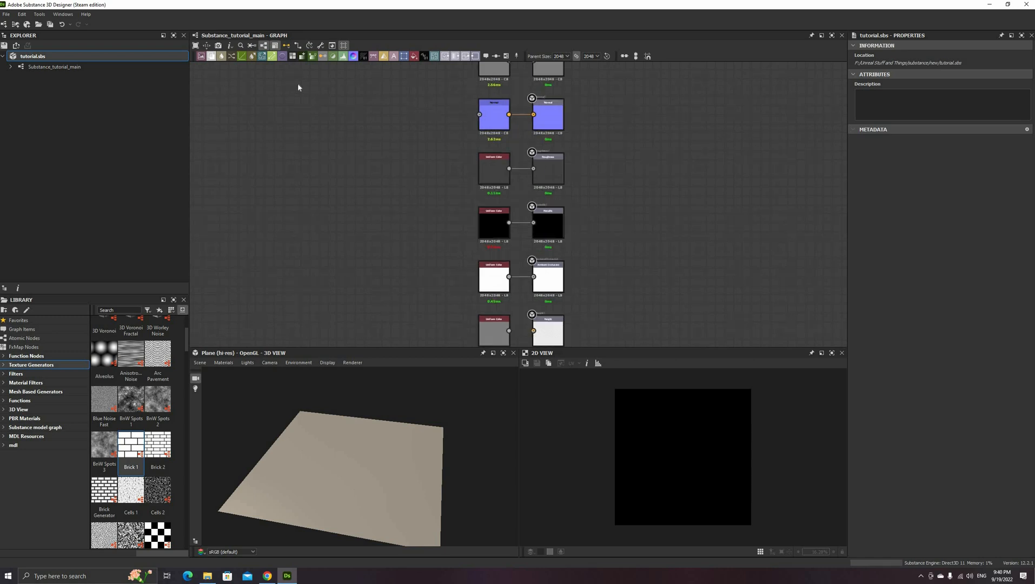
Review the graph's node information display options and inspect the size and timing labels beneath the Base Color and Normal nodes
click(207, 47)
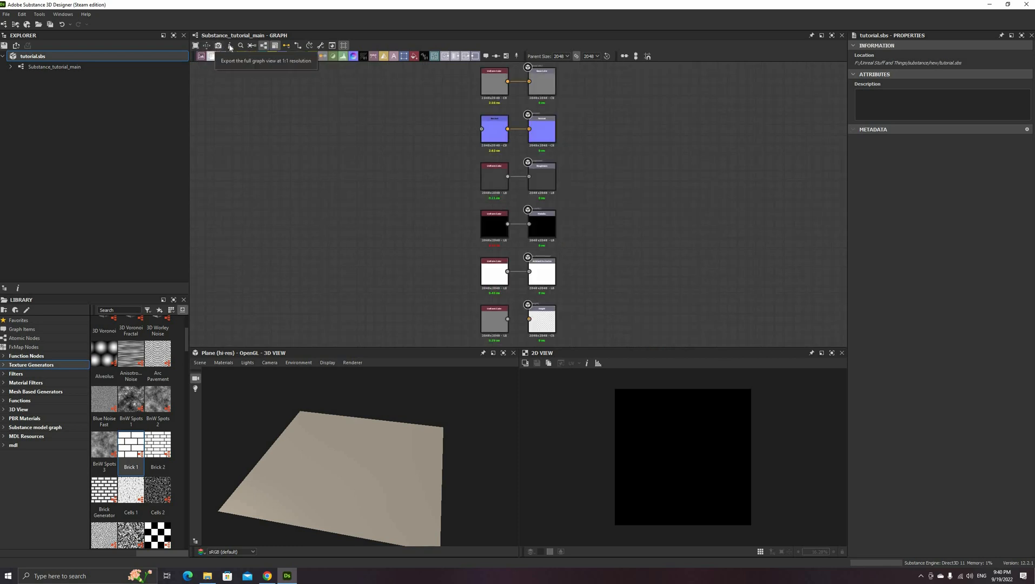
click(230, 46)
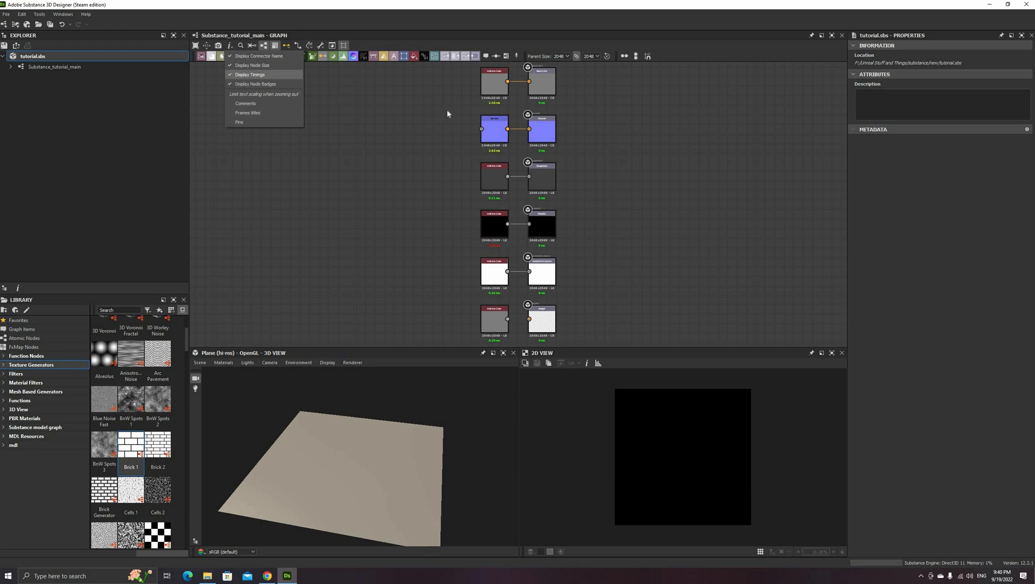
click(498, 104)
scroll(492, 104, up, 4)
middle_drag(452, 152, 433, 265)
scroll(488, 173, up, 3)
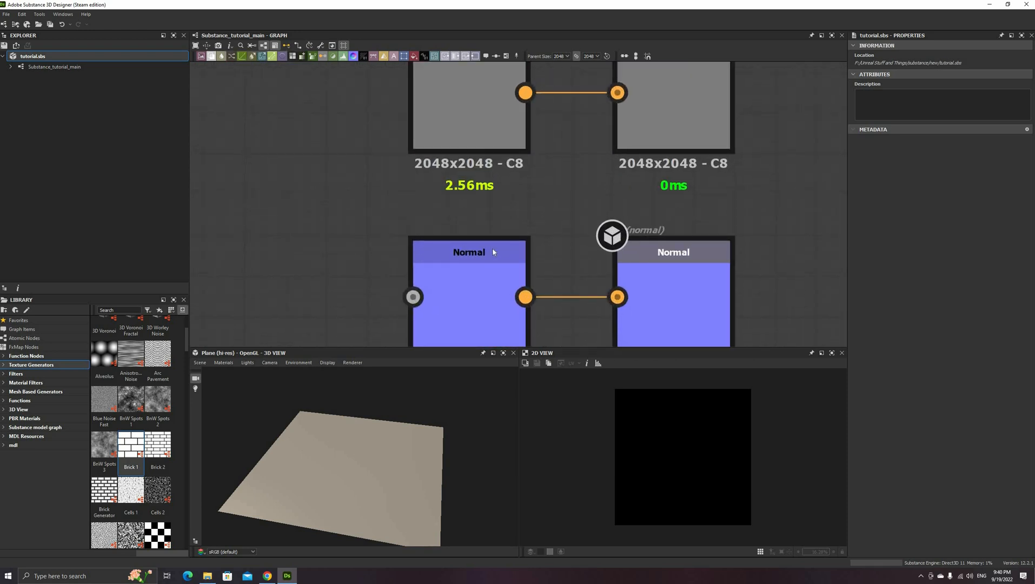
scroll(493, 251, down, 4)
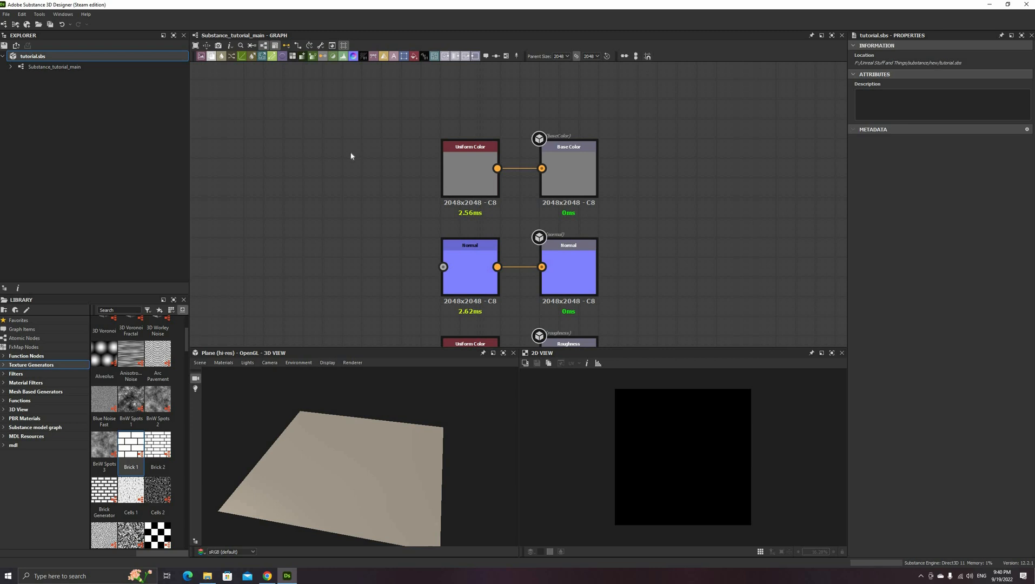
Inspect the properties of the unconnected grayscale Uniform Color node and of the Height output beside it
middle_drag(374, 203, 377, 171)
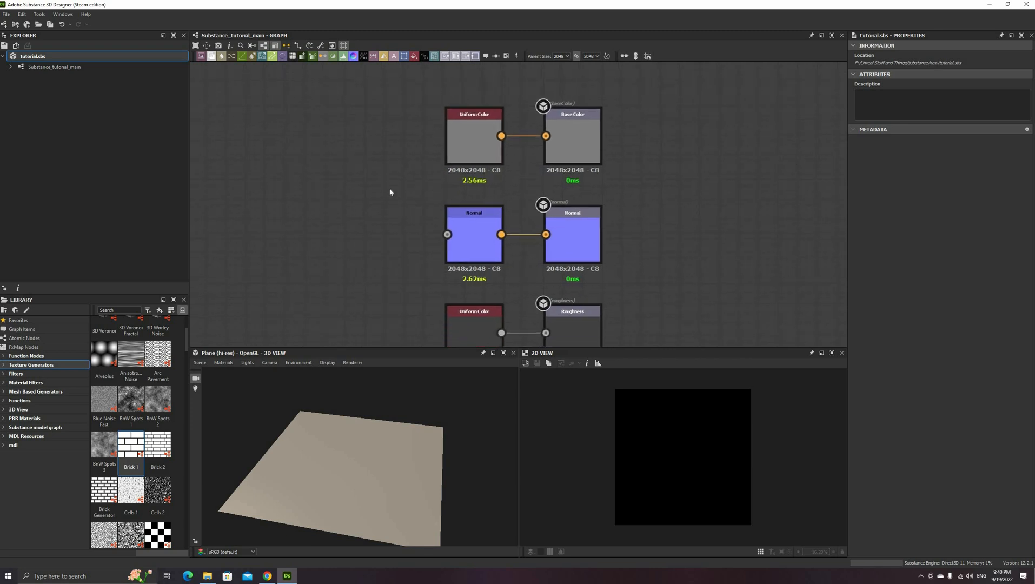
scroll(400, 226, down, 2)
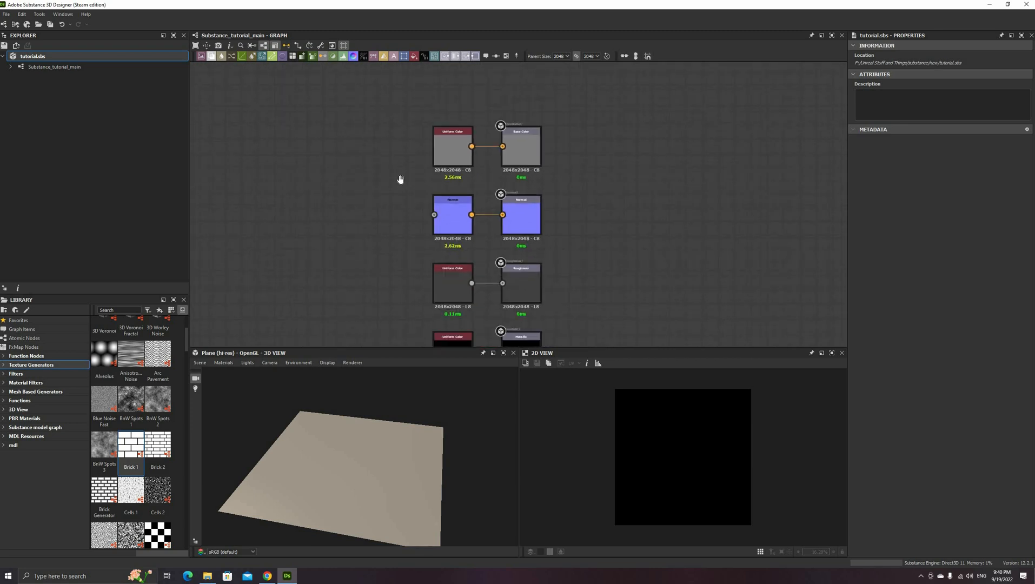
middle_drag(400, 178, 529, 137)
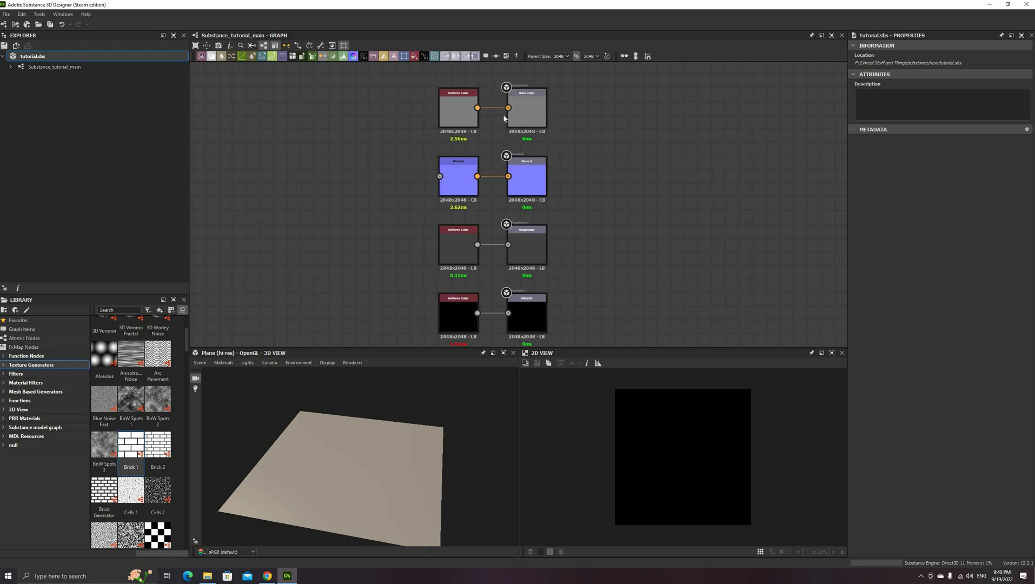
scroll(503, 259, up, 2)
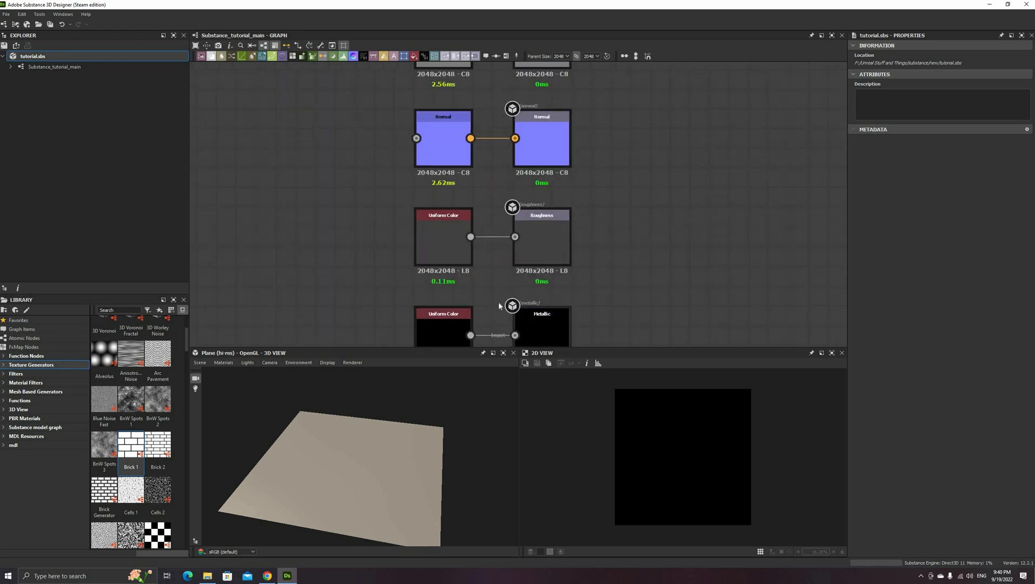
middle_drag(499, 306, 497, 42)
click(440, 274)
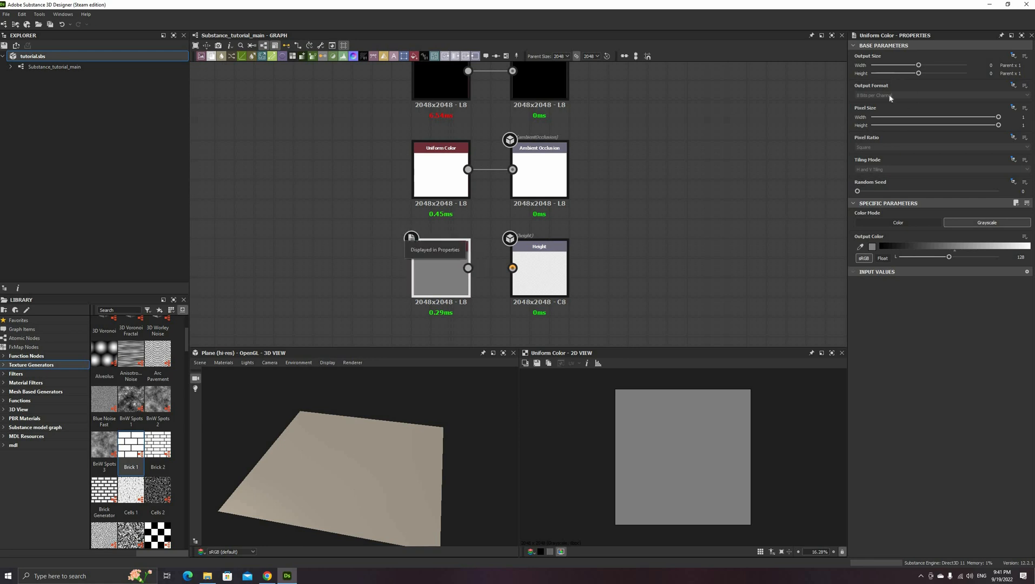
click(543, 275)
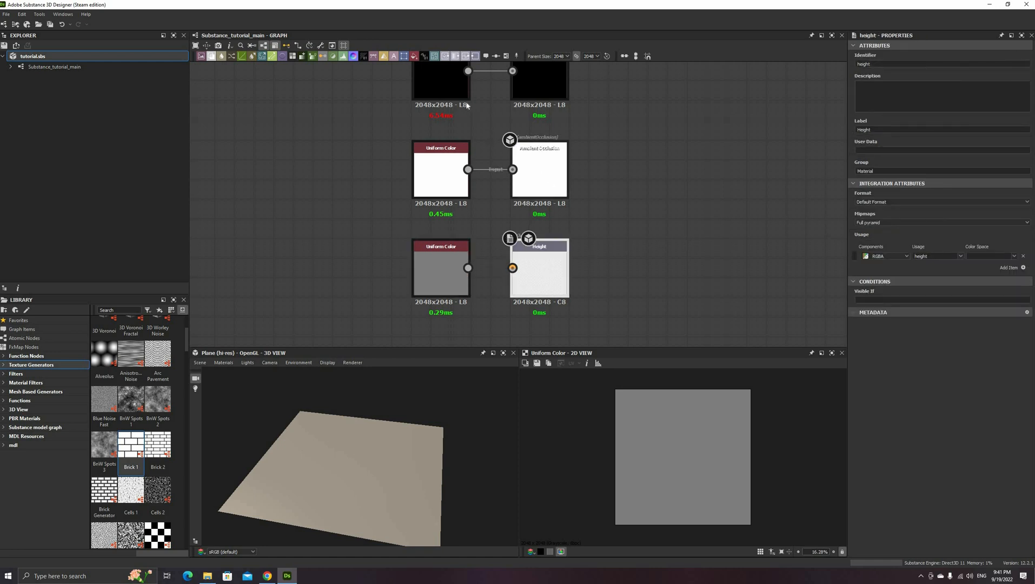
Connect the output of the lowest grayscale Uniform Color node to the input of the Height output node
middle_drag(340, 115, 373, 97)
click(483, 249)
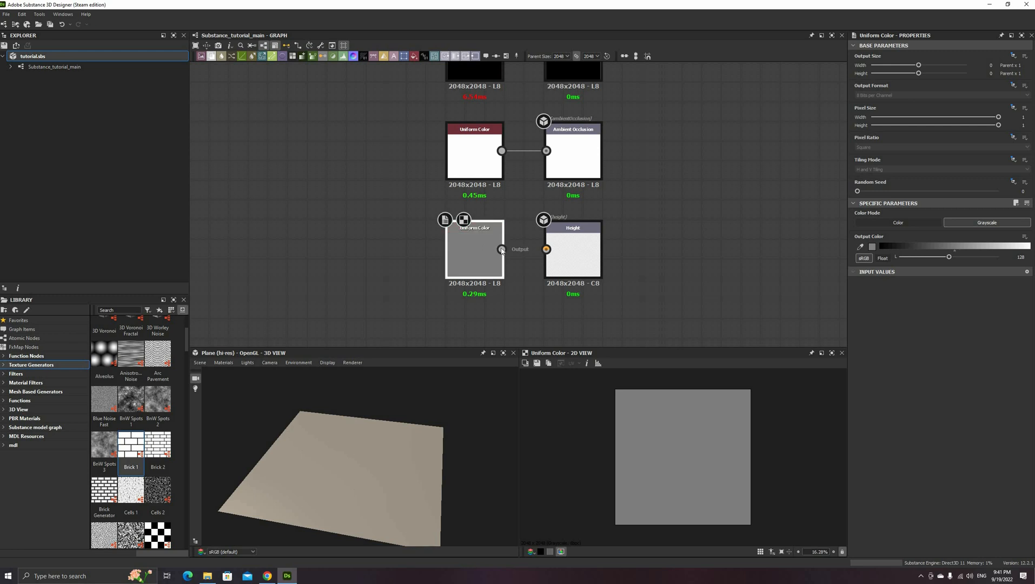
drag(502, 249, 549, 253)
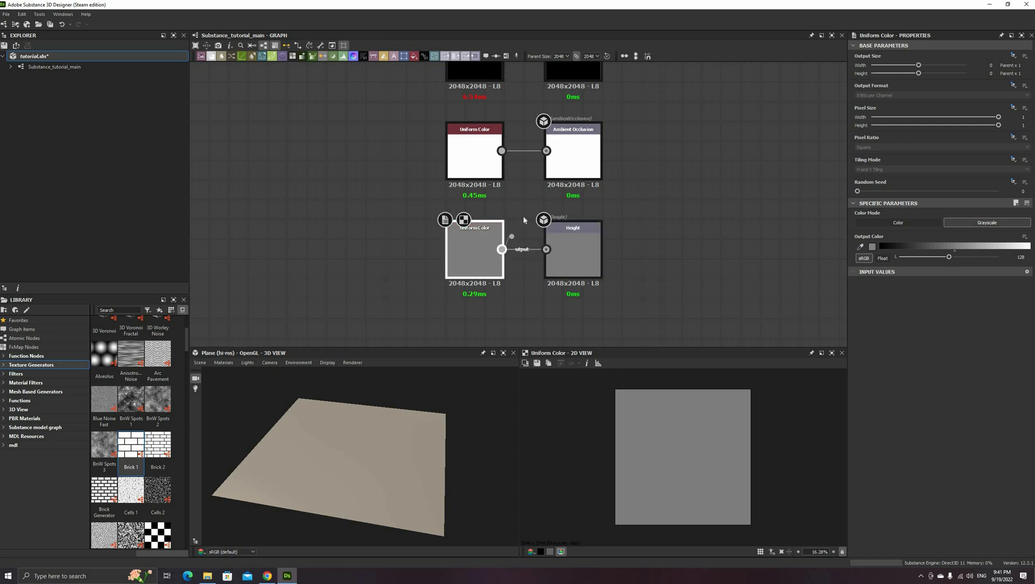
drag(523, 220, 532, 197)
click(502, 196)
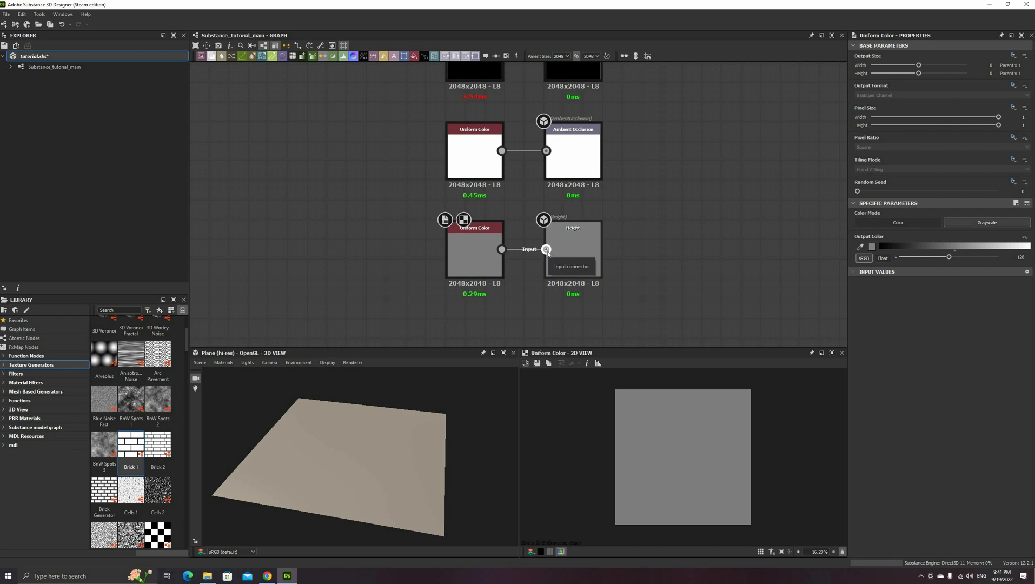
drag(539, 226, 528, 178)
drag(522, 229, 544, 251)
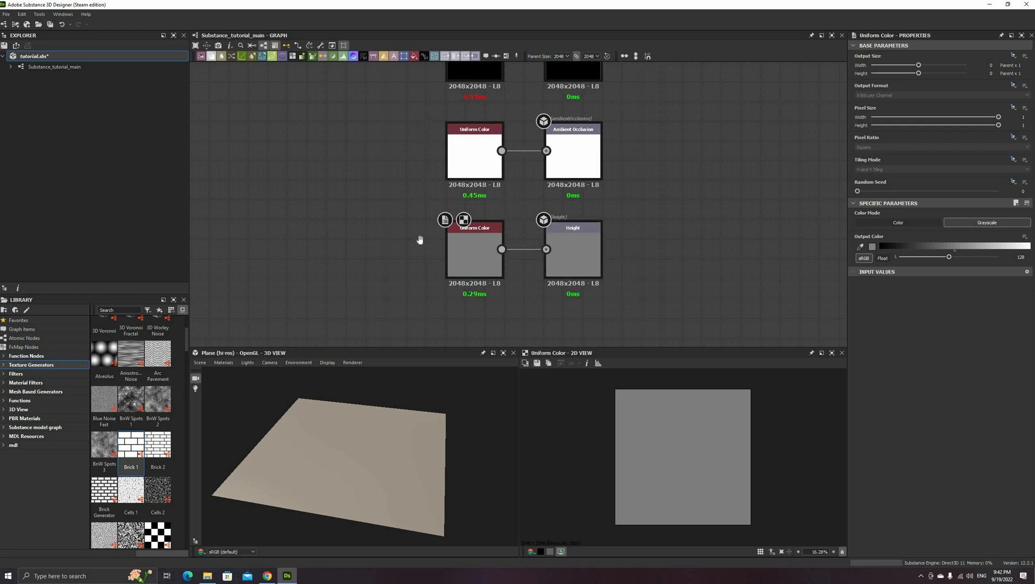
Set the output color of the Uniform Color node feeding Base Color to R 77, G 203, B 158
scroll(421, 235, up, 5)
scroll(425, 157, up, 5)
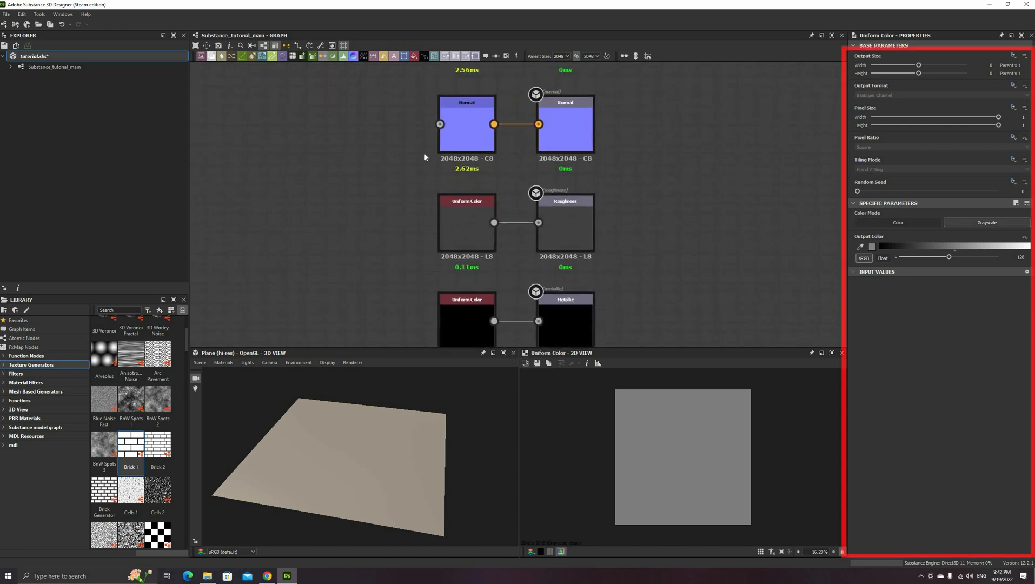
scroll(433, 231, up, 2)
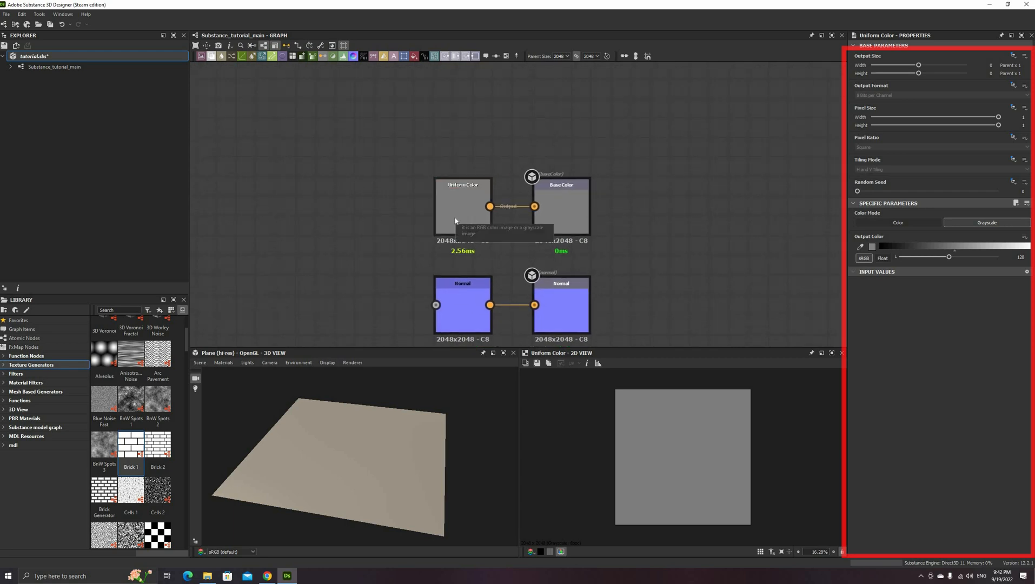
click(455, 218)
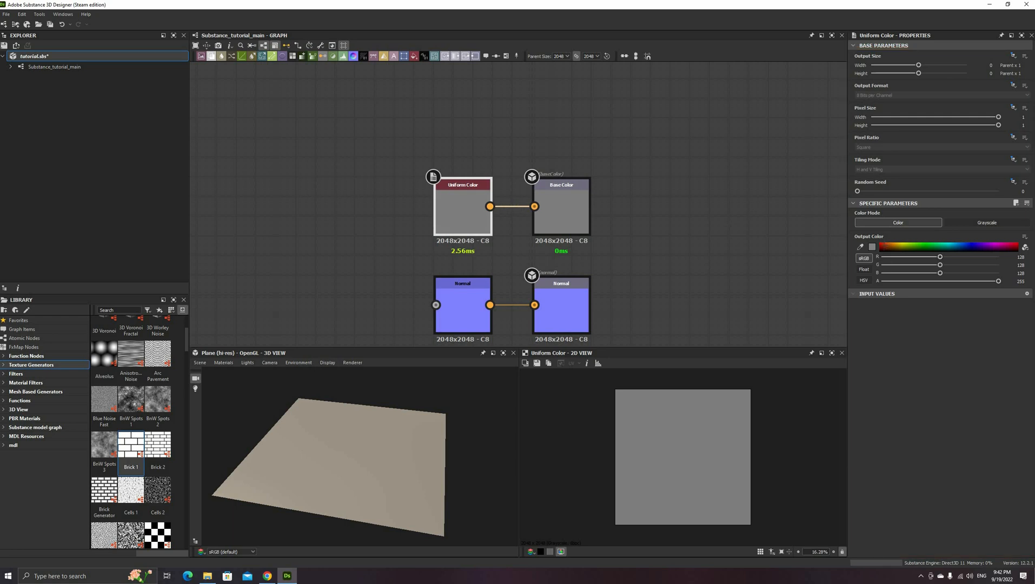
click(885, 246)
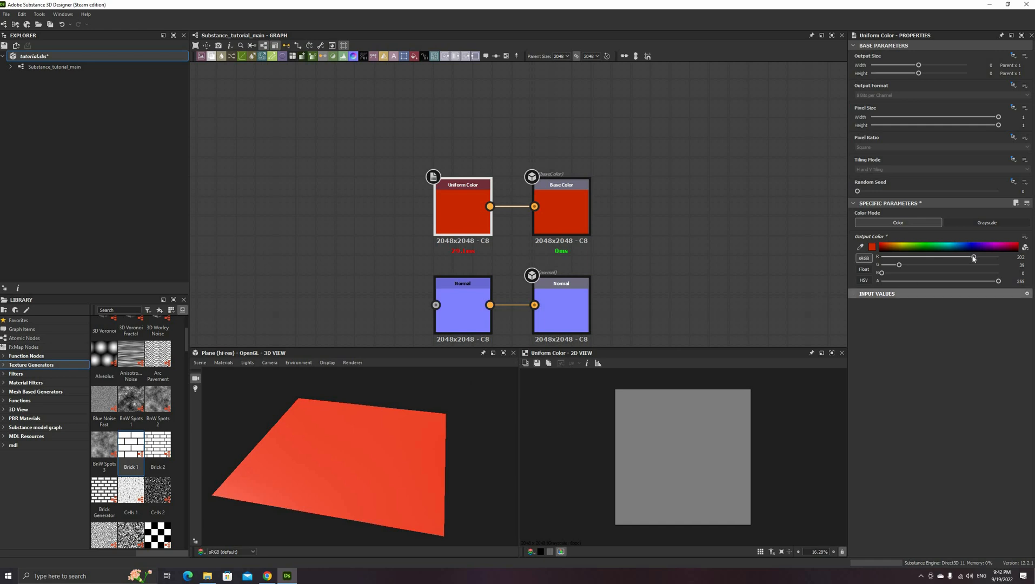
click(918, 258)
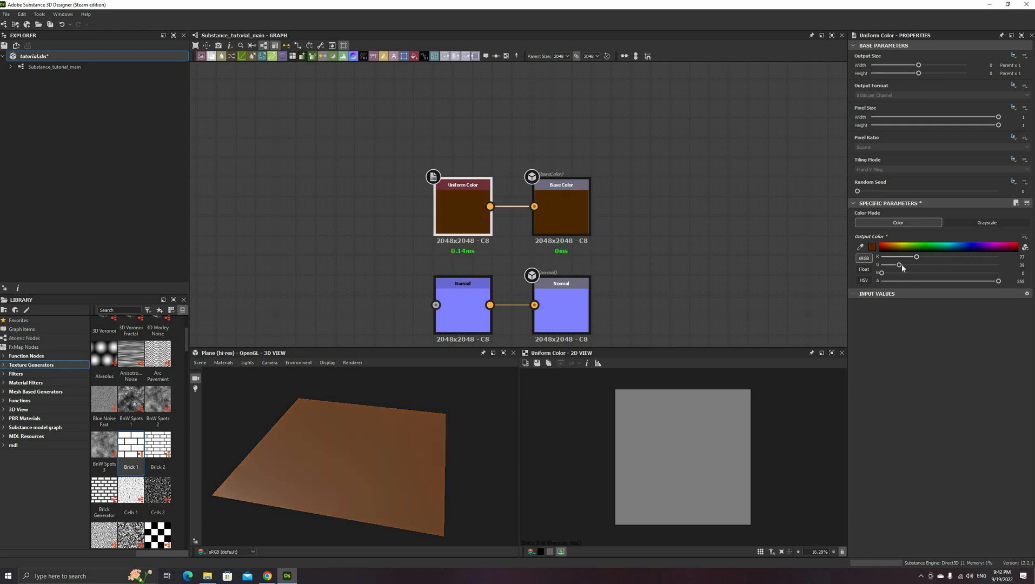
drag(902, 265, 929, 265)
click(976, 264)
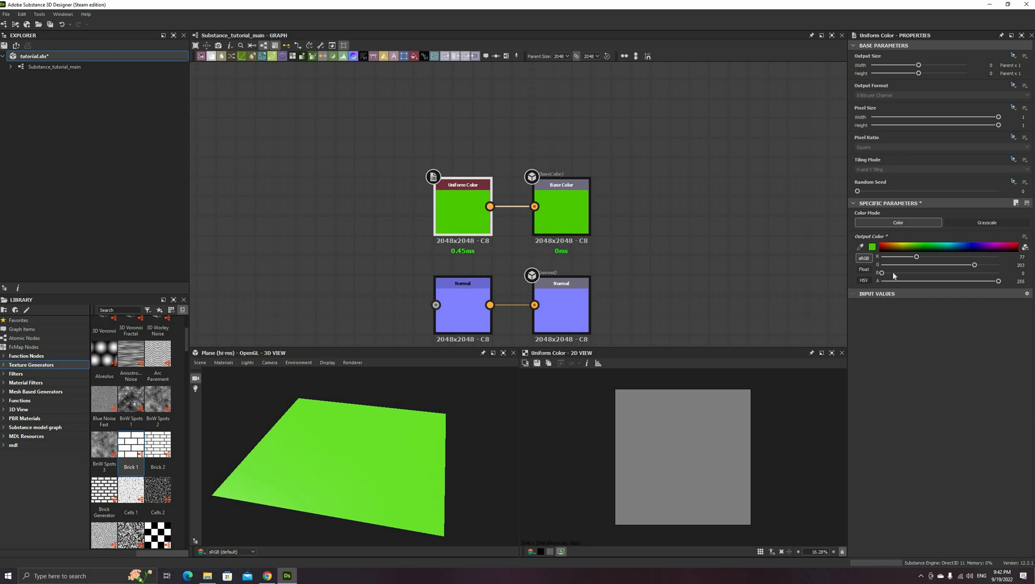
click(921, 274)
click(955, 274)
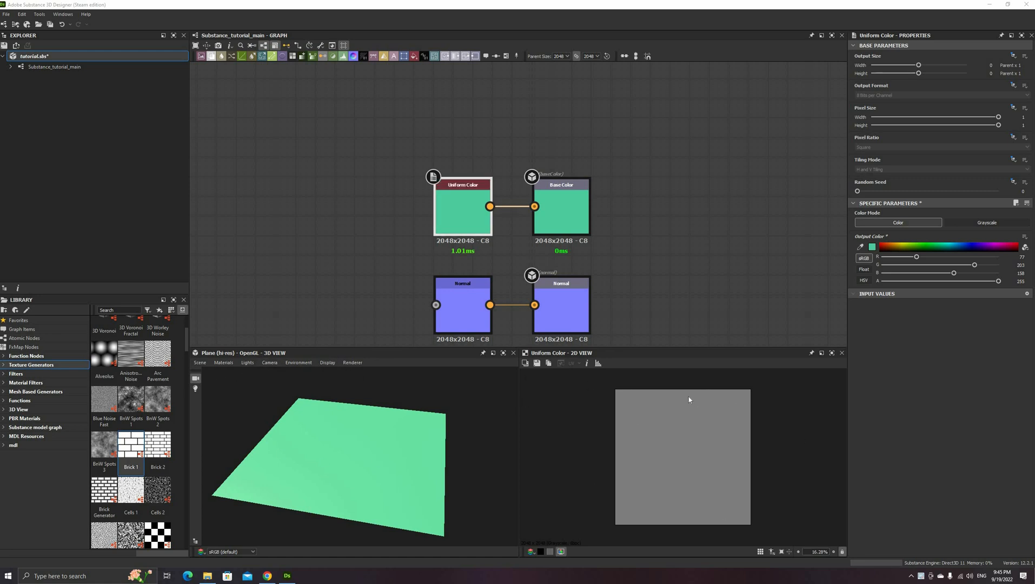
Preview the Normal node and the Uniform Color node feeding Roughness in the 2D view
middle_drag(456, 316, 464, 225)
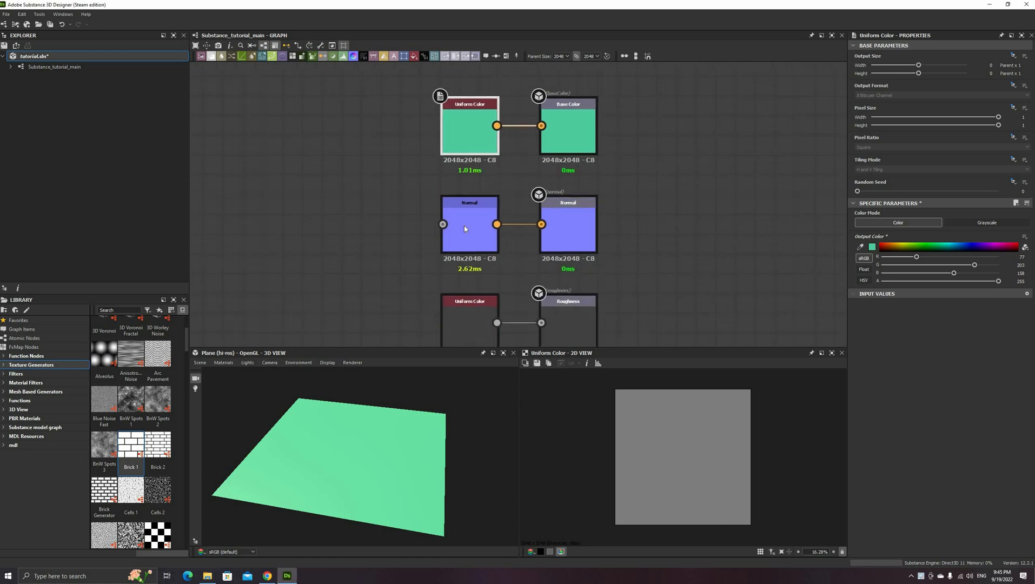
double_click(464, 225)
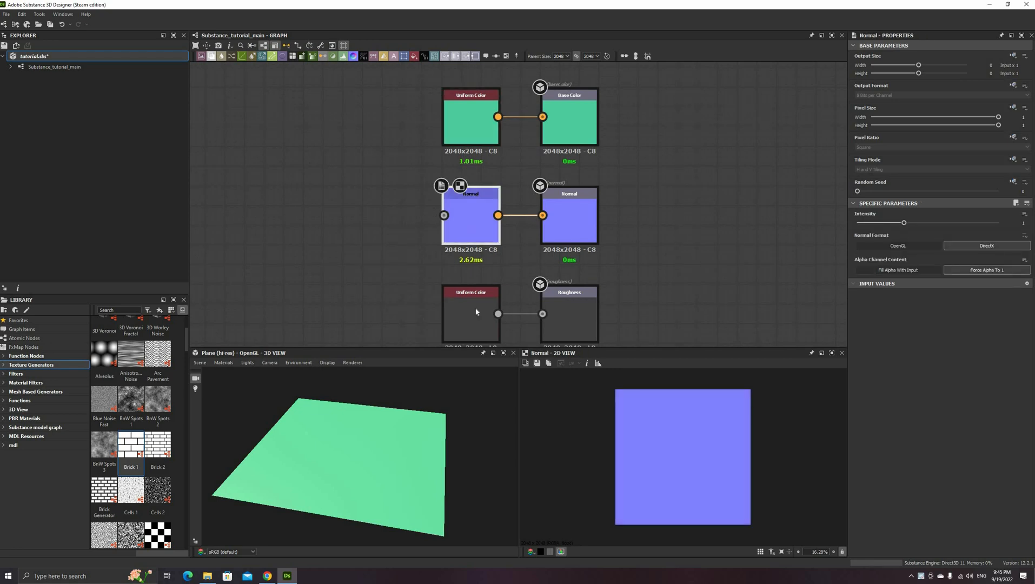
click(457, 290)
double_click(457, 289)
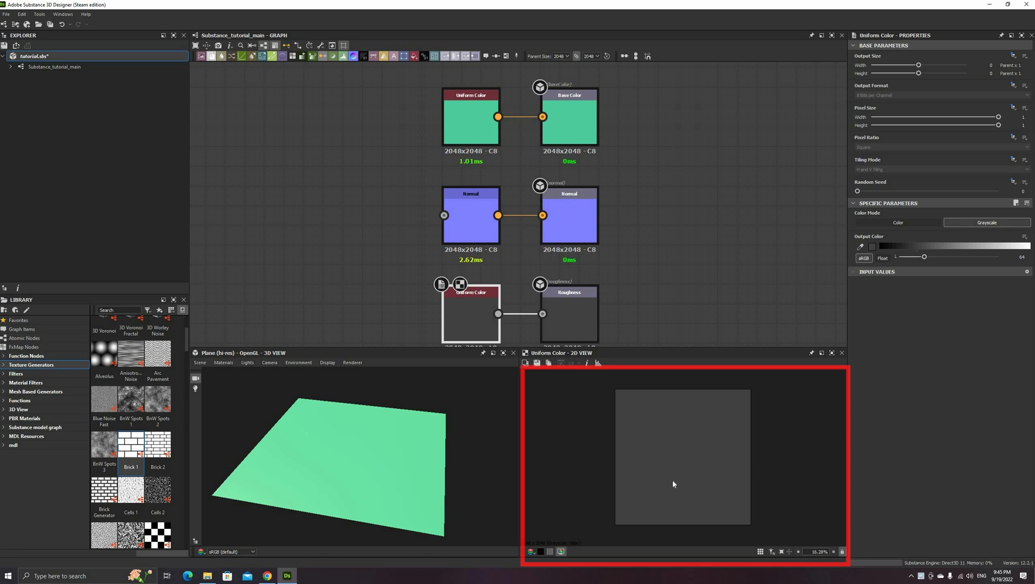
Inspect the roughness color preview up close in the 2D view and fit the whole image back into view
scroll(674, 475, up, 3)
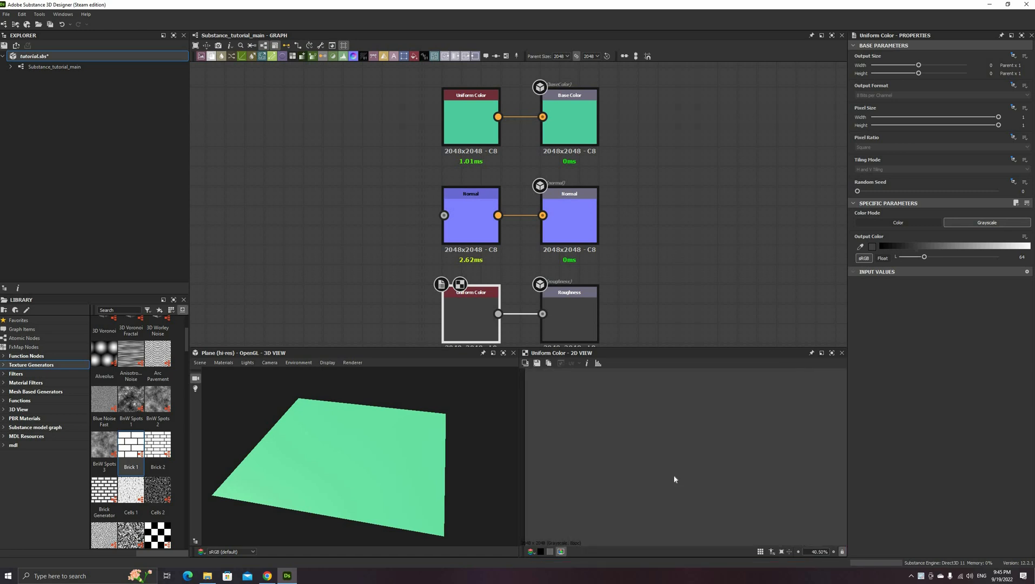
scroll(640, 457, up, 1)
mouse_move(652, 441)
middle_down()
mouse_move(629, 499)
mouse_move(694, 507)
mouse_move(625, 437)
mouse_move(658, 442)
middle_up()
key(f)
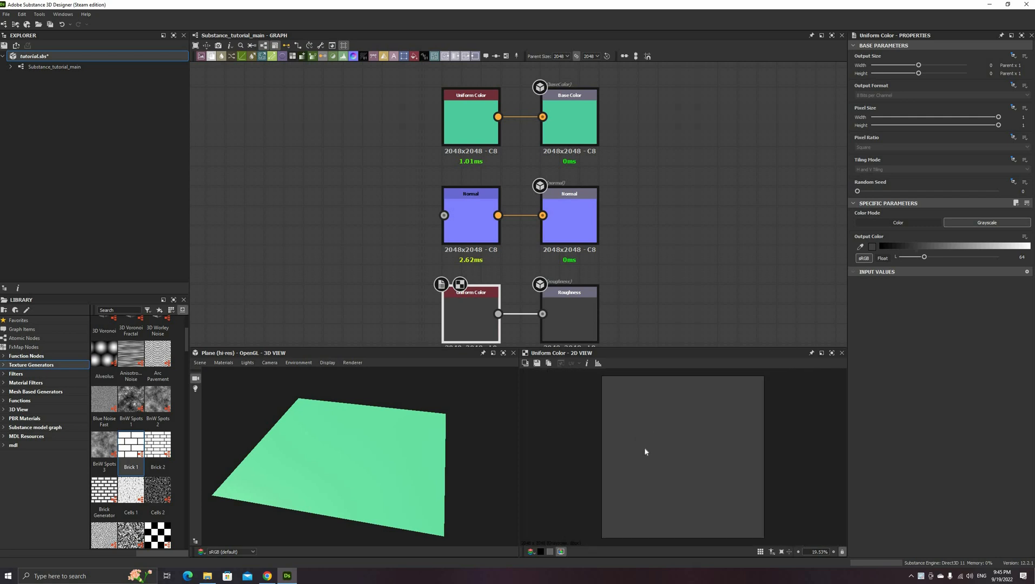
scroll(671, 456, down, 1)
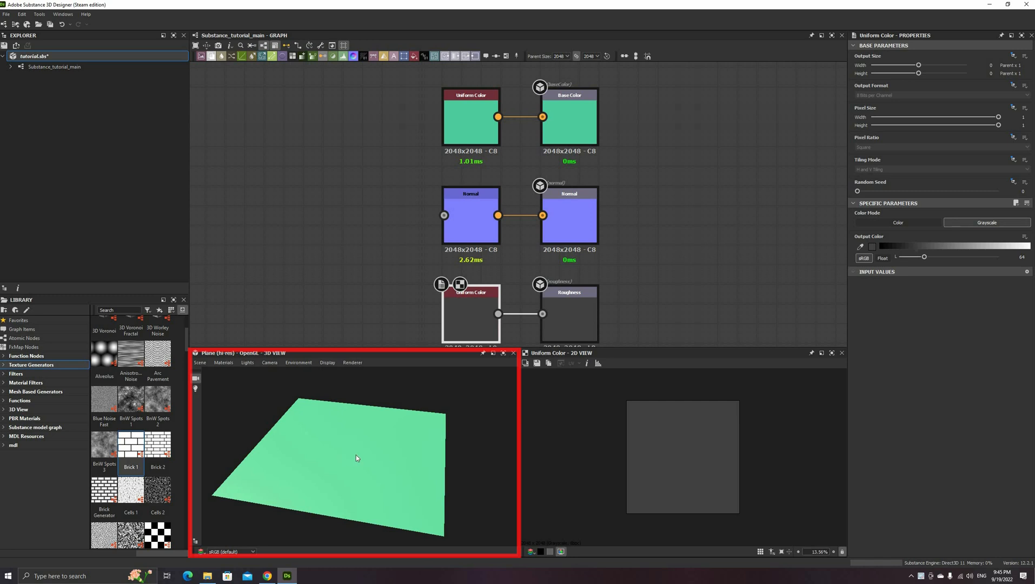
Inspect the recoloured plane in the 3D view from a slightly different angle and distance
mouse_move(356, 455)
mouse_down()
mouse_move(388, 453)
mouse_move(359, 449)
mouse_up()
scroll(359, 452, down, 3)
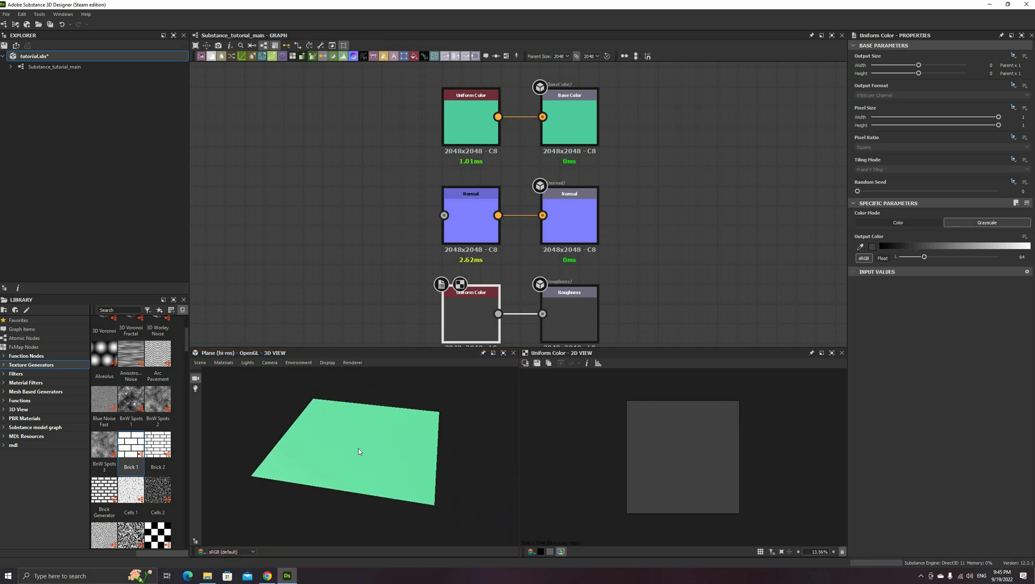
scroll(359, 452, up, 4)
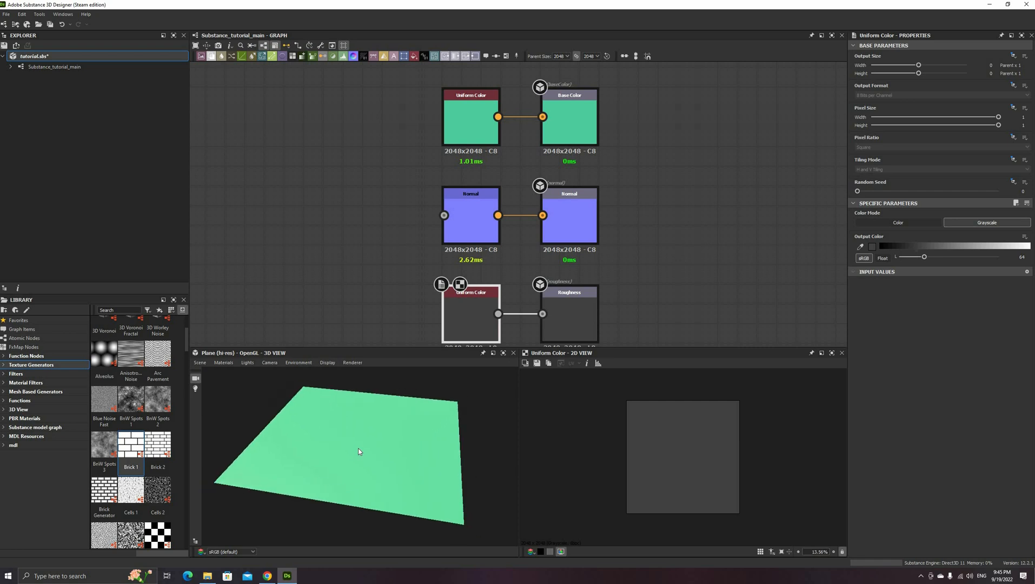
scroll(359, 453, down, 1)
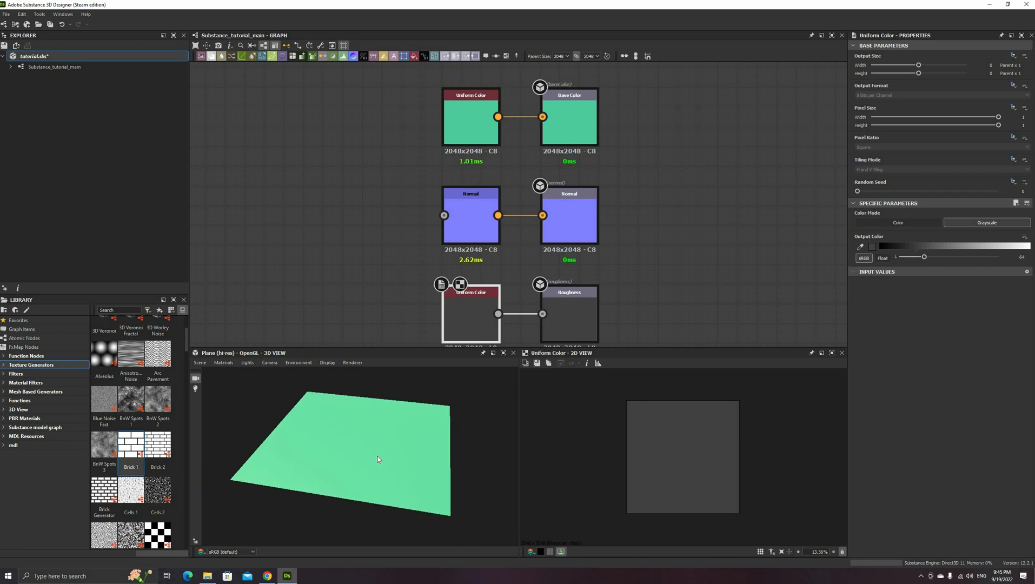
Examine the green plane in the 3D view from several angles and distances, and under a rotated environment light
mouse_move(378, 459)
mouse_down()
mouse_move(417, 434)
mouse_move(386, 455)
mouse_move(353, 450)
mouse_move(359, 429)
mouse_move(423, 444)
mouse_move(385, 458)
mouse_move(393, 455)
mouse_move(361, 453)
mouse_up()
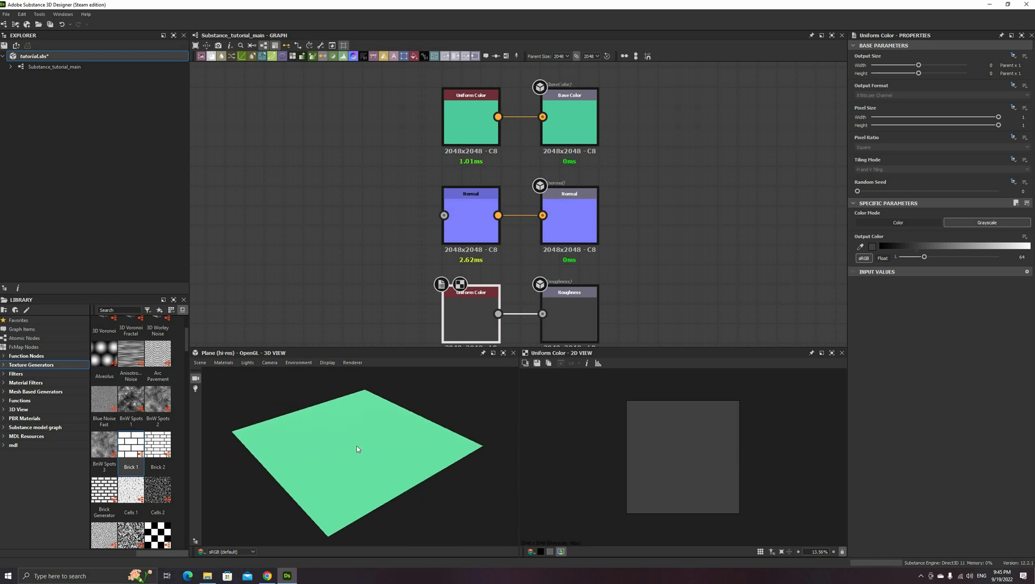
scroll(357, 457, up, 5)
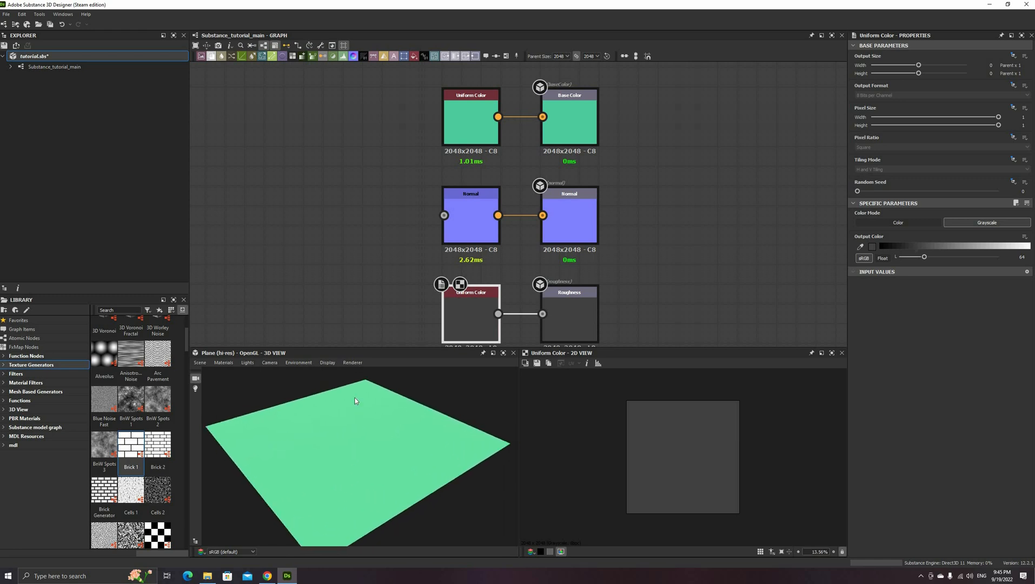
scroll(355, 401, down, 3)
scroll(349, 441, up, 2)
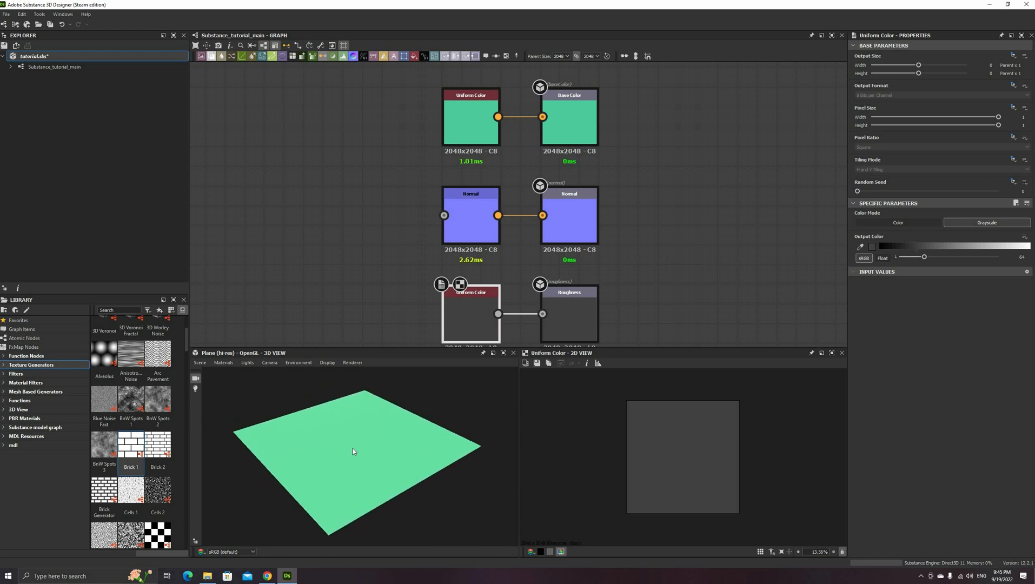
drag(356, 446, 389, 432)
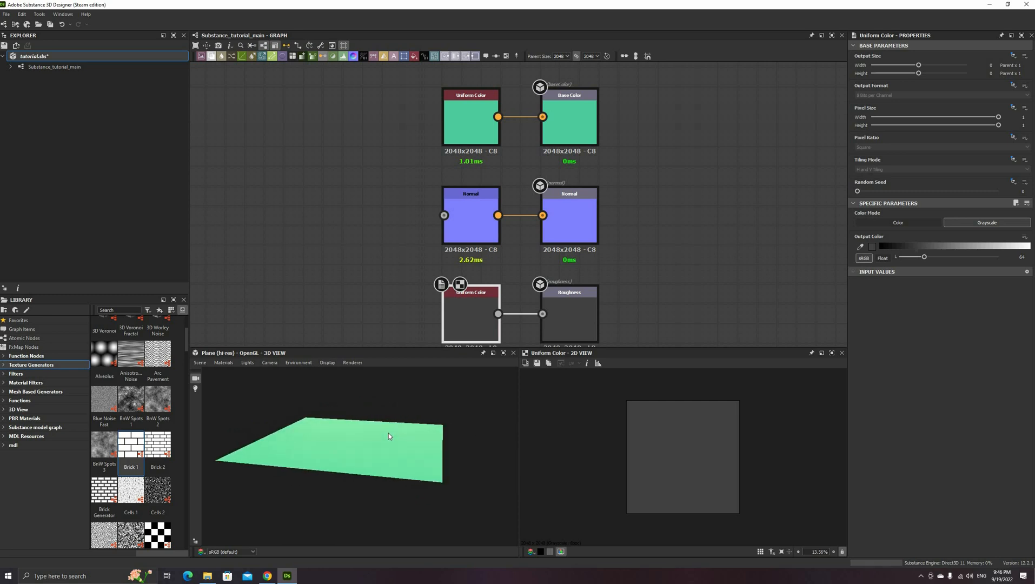
drag(365, 439, 332, 444)
mouse_move(268, 443)
ctrl+shift+right_down()
mouse_move(460, 442)
mouse_move(340, 445)
ctrl+shift+right_up()
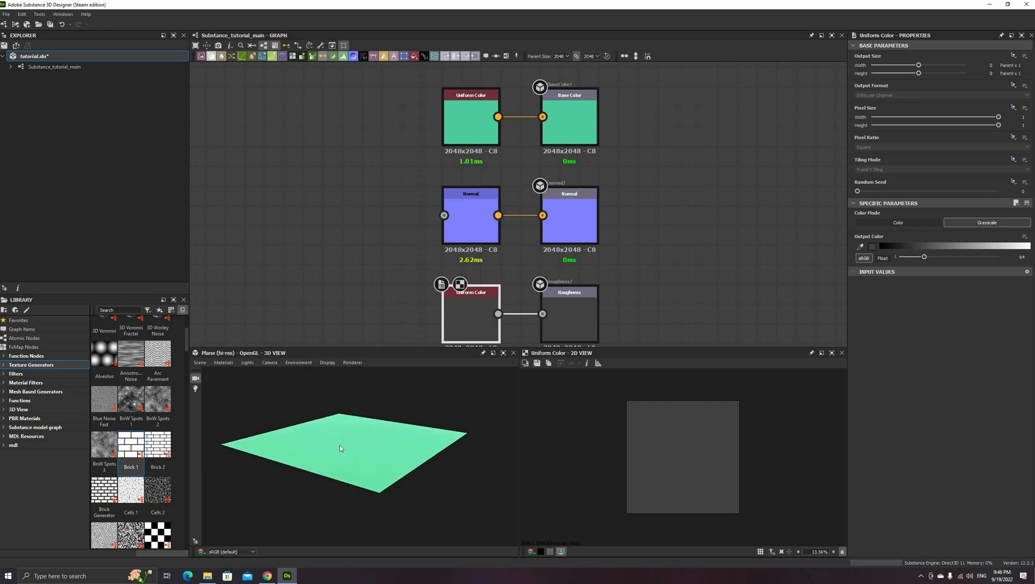
drag(366, 437, 387, 441)
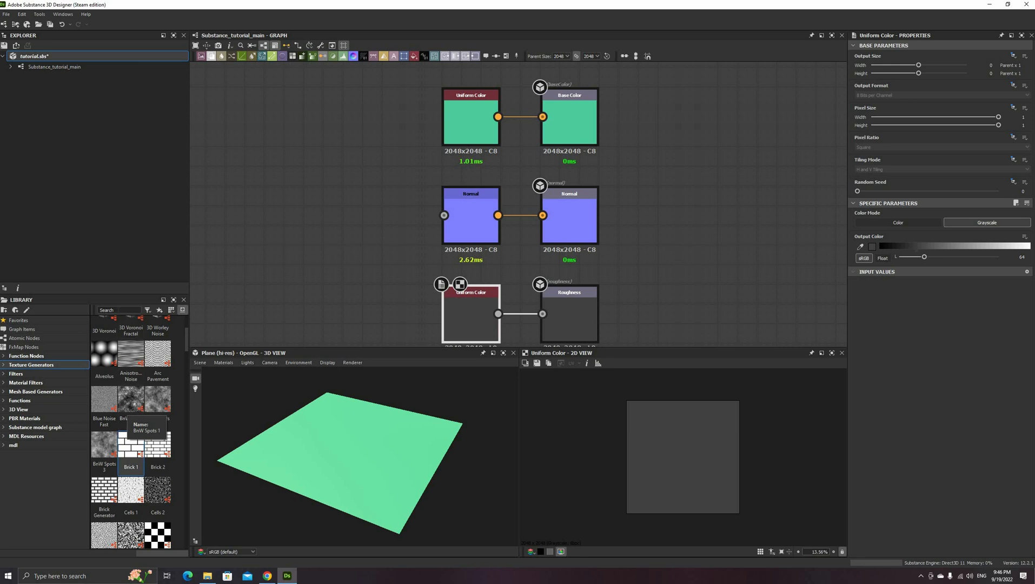
Add a Cells 2 noise node beside the existing nodes, with Scale 16 and Edge Width 2.81
click(108, 310)
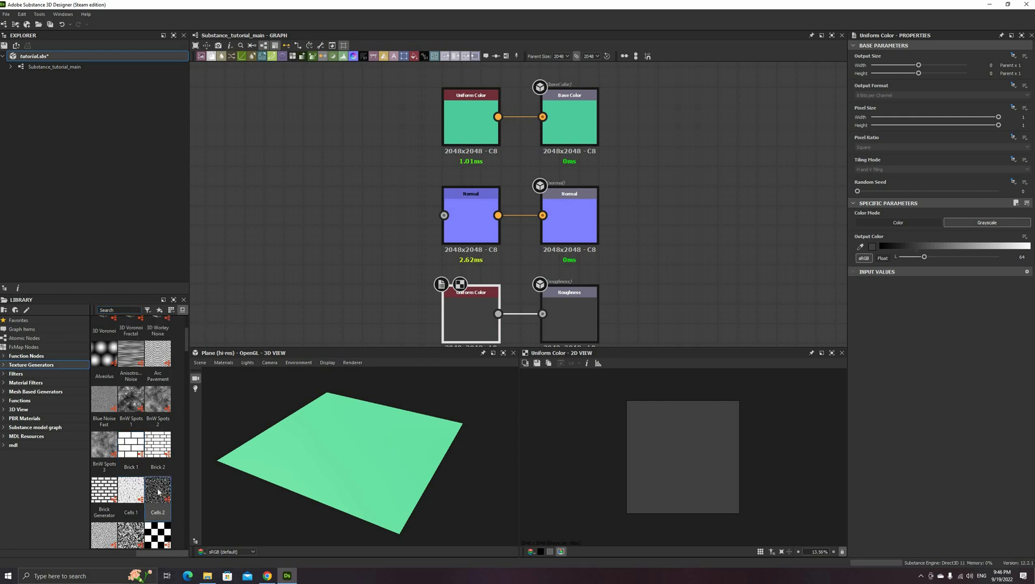
drag(158, 491, 233, 185)
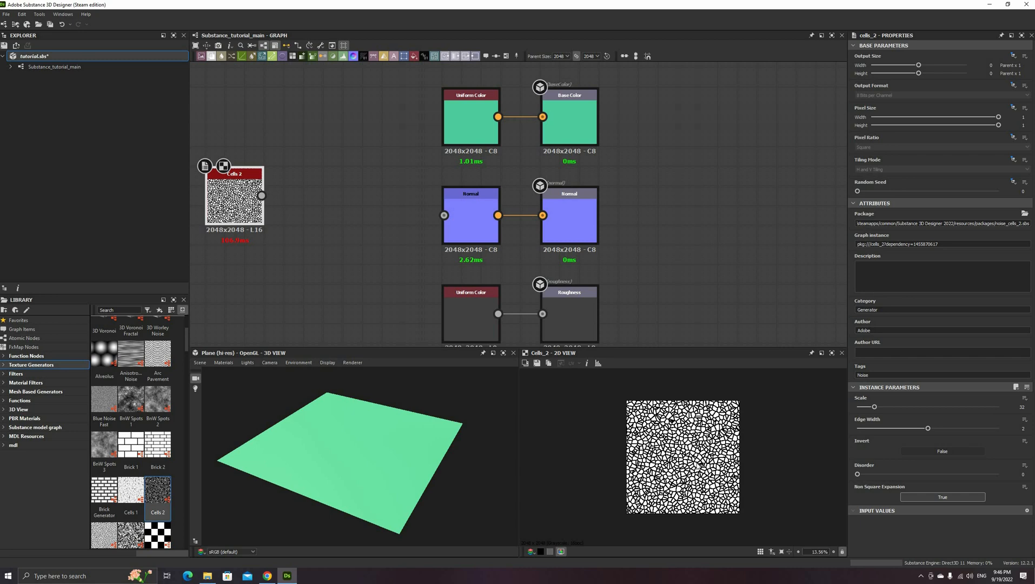
scroll(702, 465, up, 3)
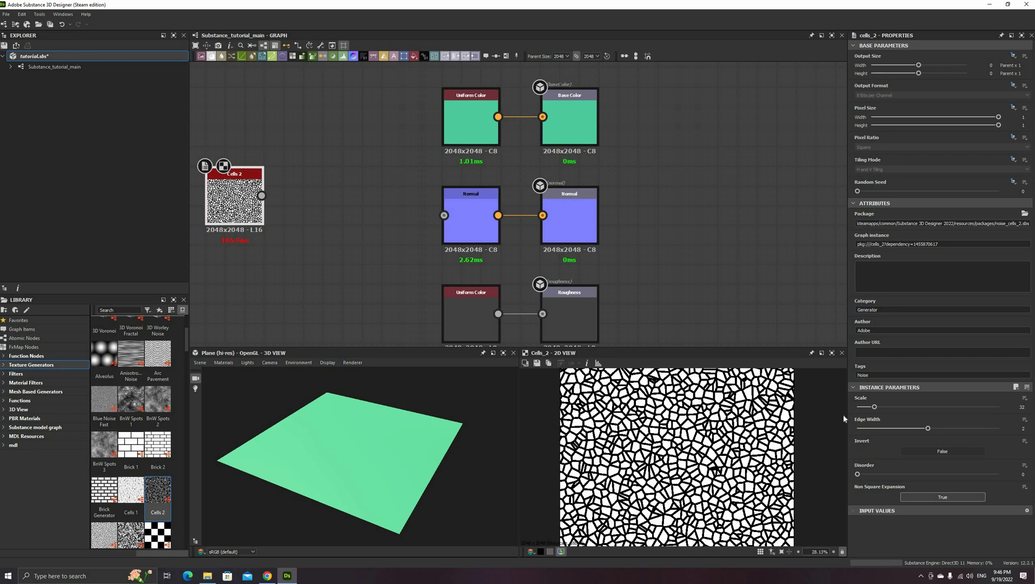
mouse_move(875, 406)
mouse_down()
mouse_move(896, 407)
mouse_move(865, 407)
mouse_up()
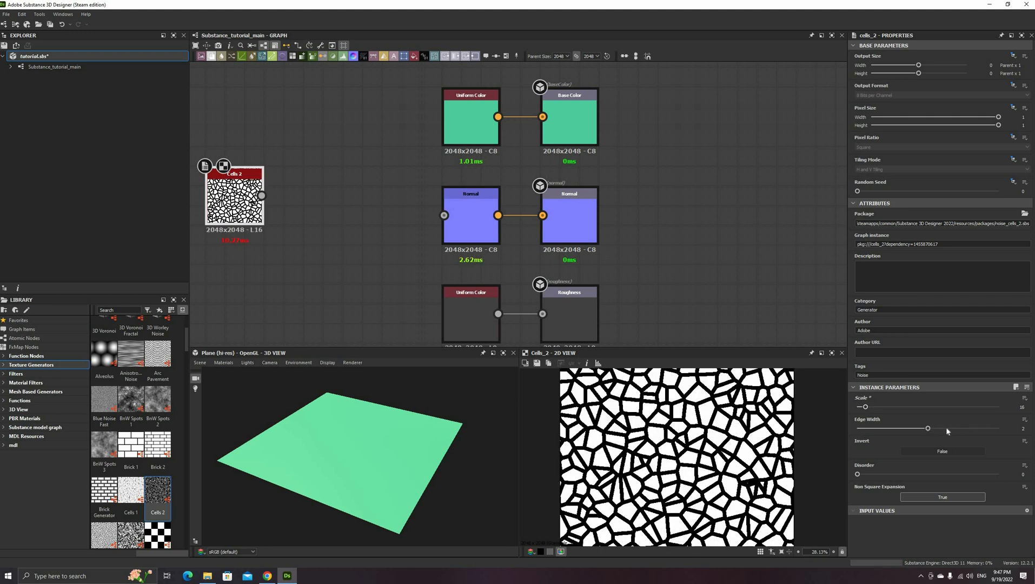
drag(929, 428, 956, 428)
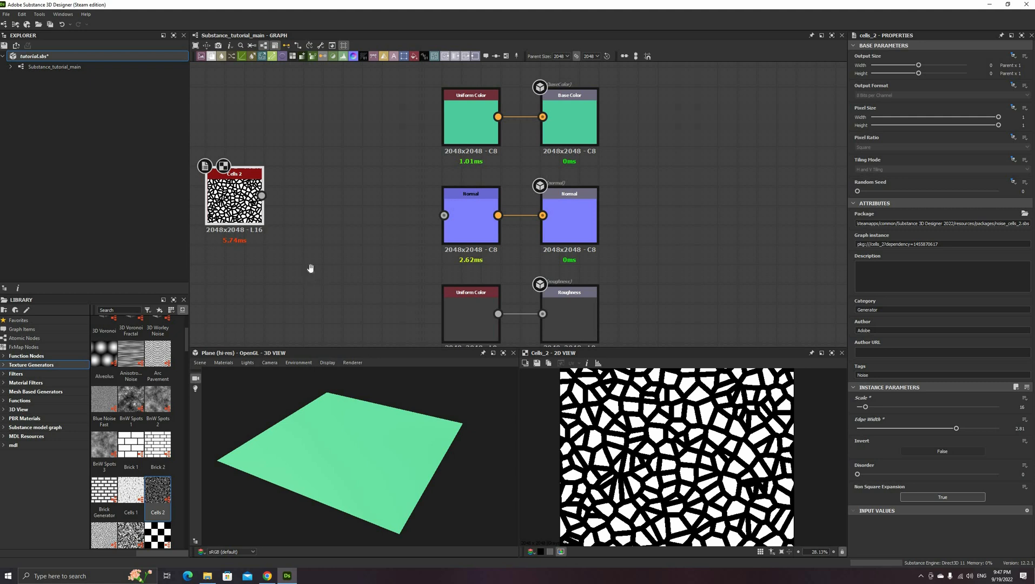
Add a Blend node fed by Cells 2 as its background, spacing the two nodes apart in the graph
middle_drag(369, 252, 440, 231)
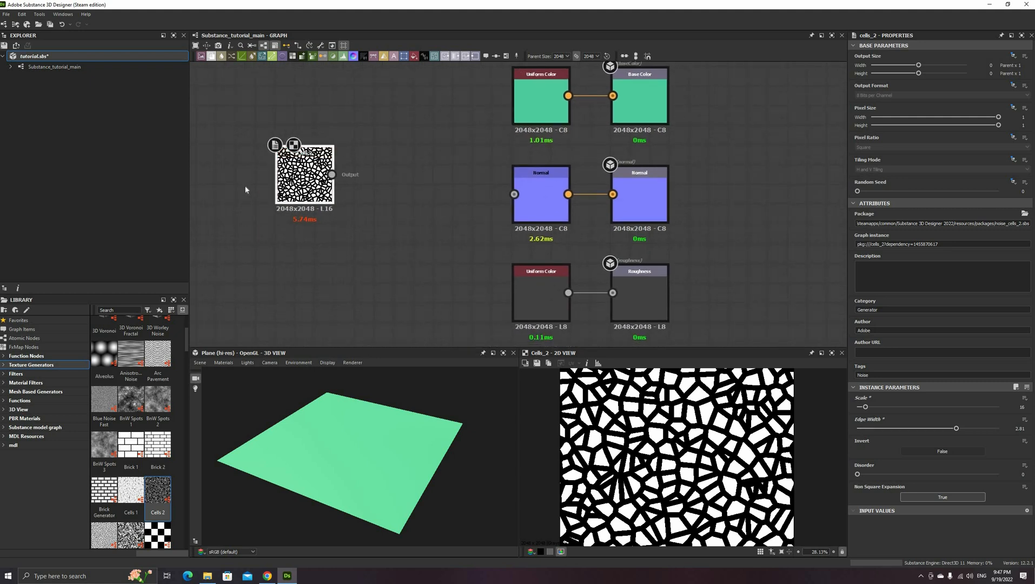
drag(316, 172, 258, 172)
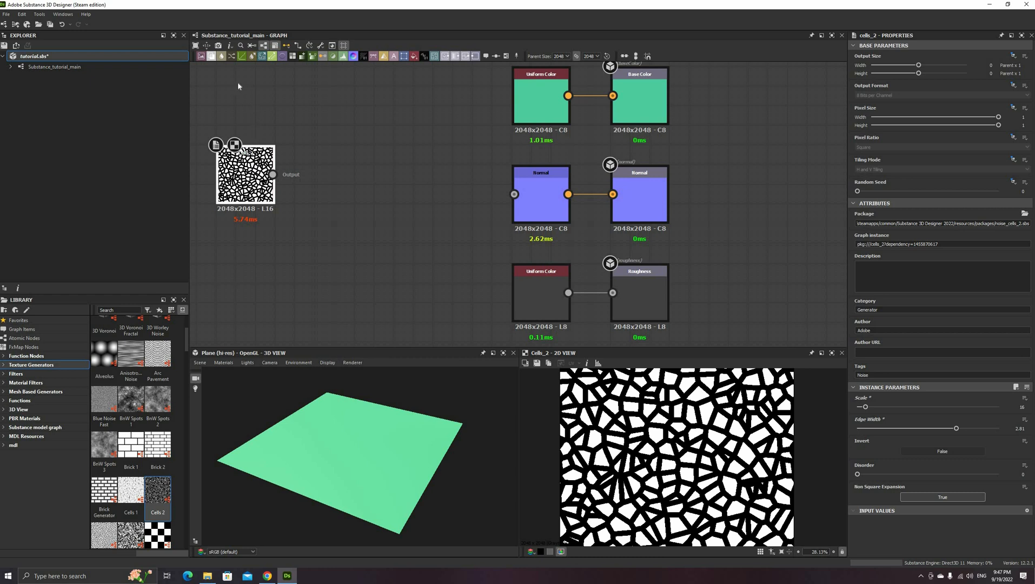
click(211, 56)
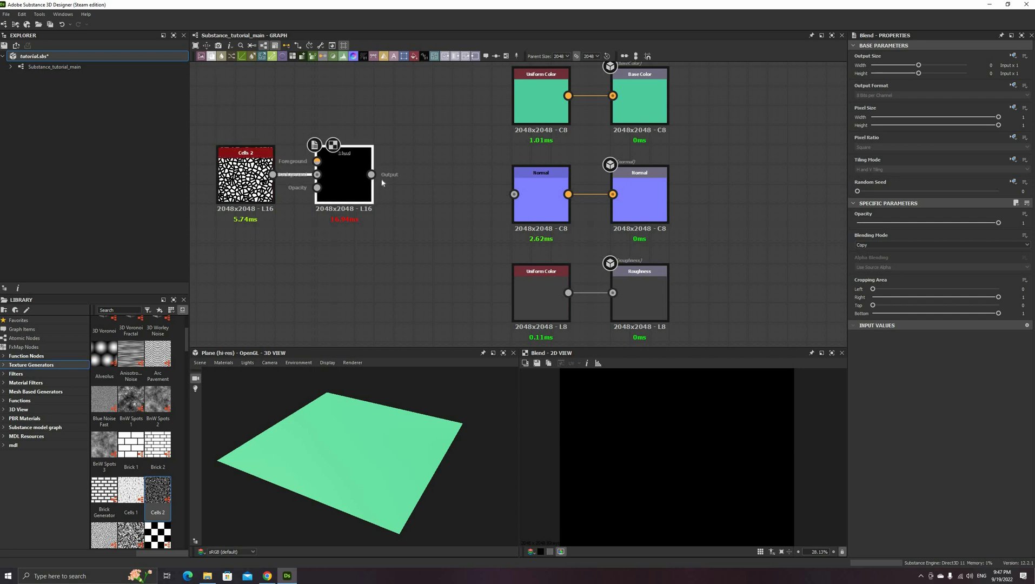
mouse_move(382, 182)
mouse_down()
mouse_move(413, 182)
mouse_move(402, 182)
mouse_up()
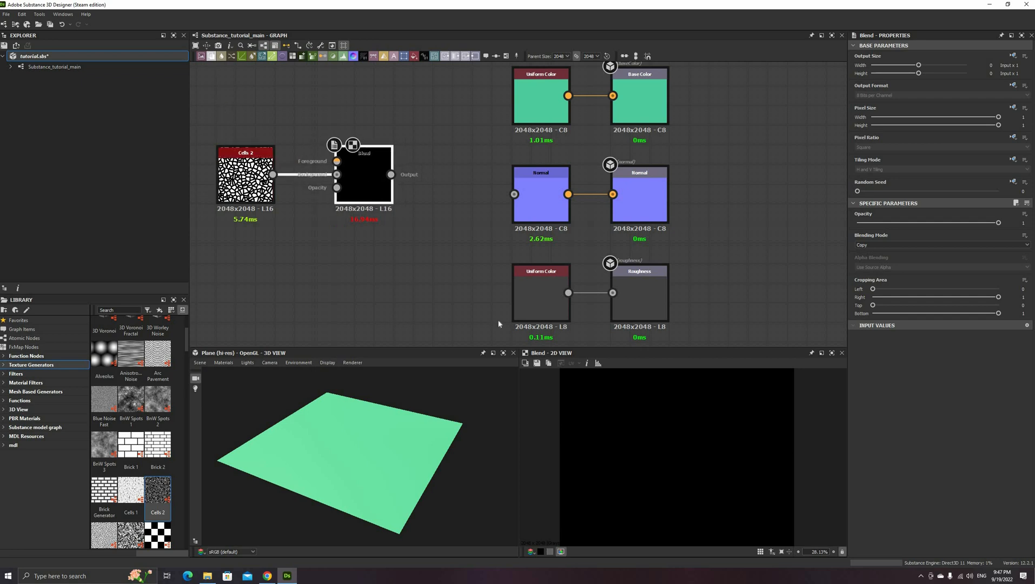
scroll(669, 438, down, 2)
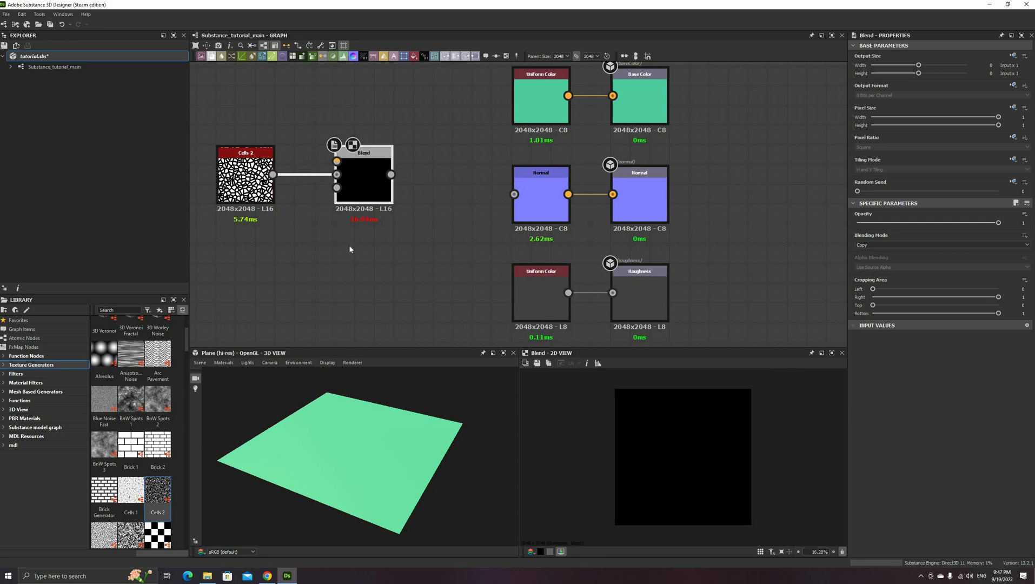
middle_drag(309, 240, 372, 284)
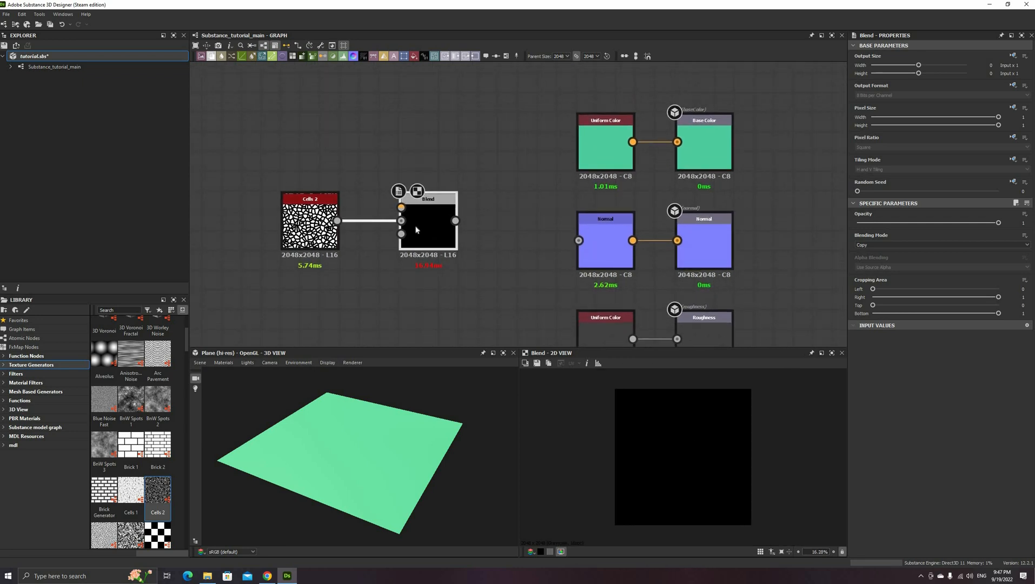
middle_drag(304, 144, 312, 164)
click(311, 161)
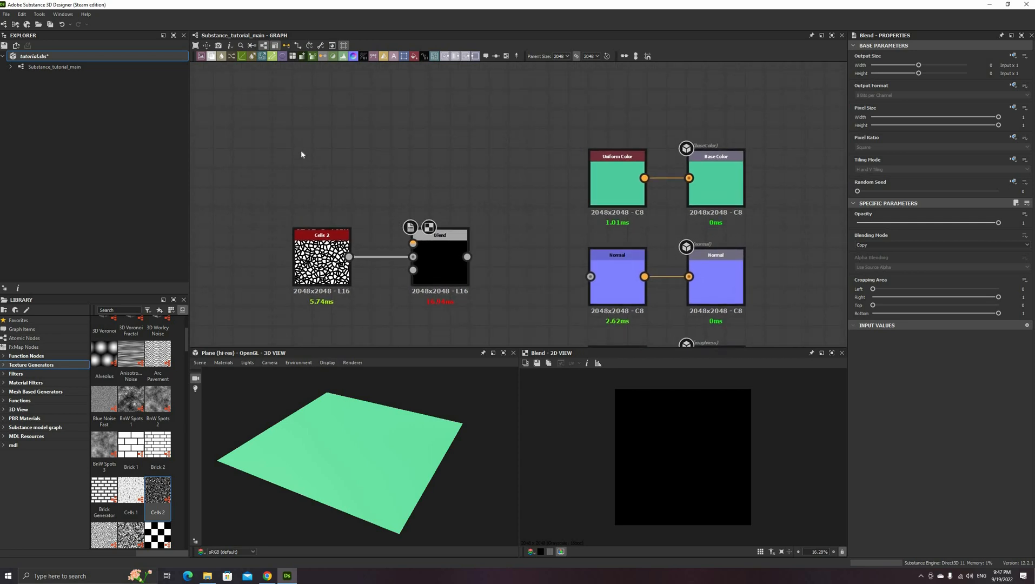
right_click(305, 153)
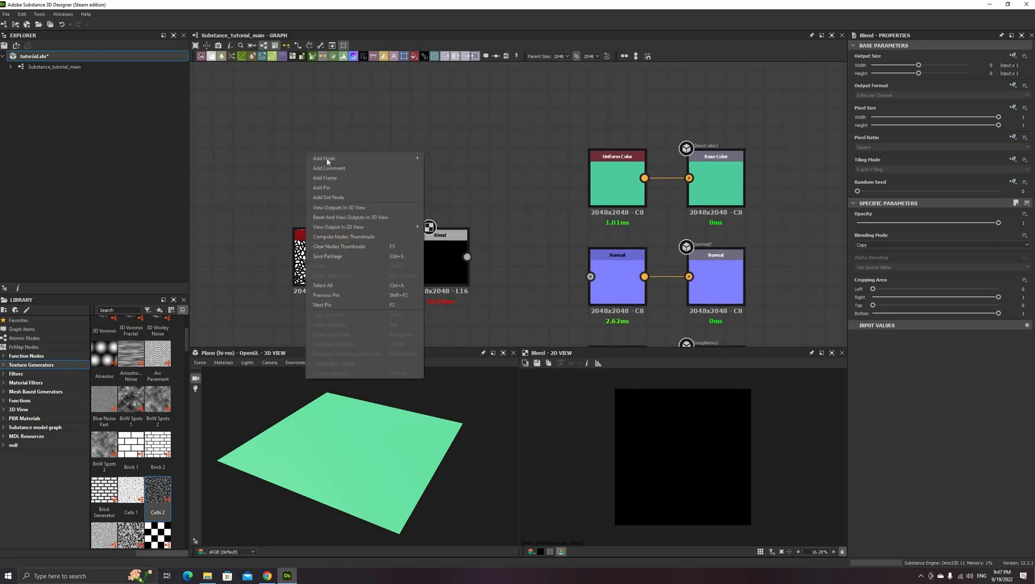
mouse_move(368, 158)
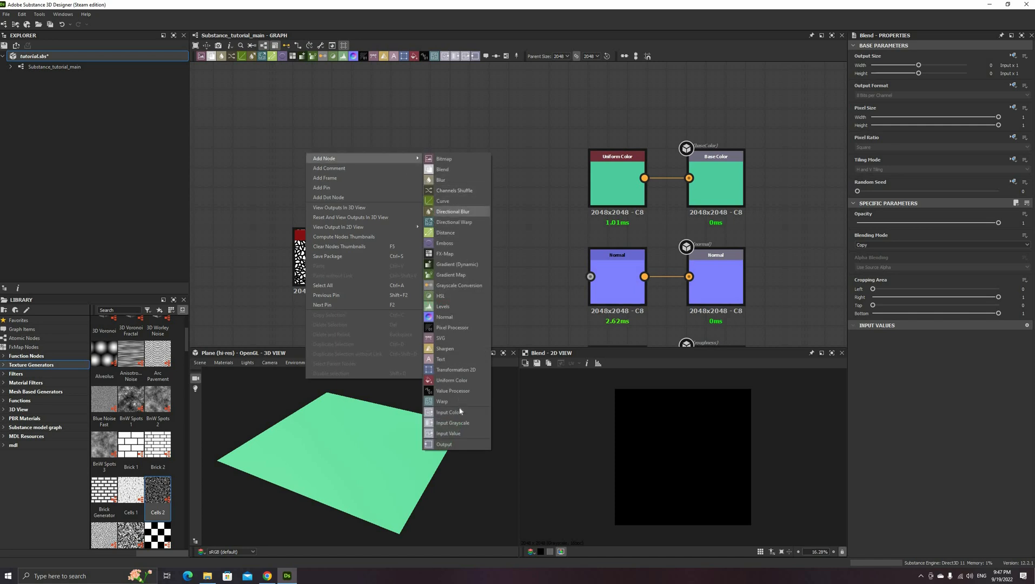
click(339, 125)
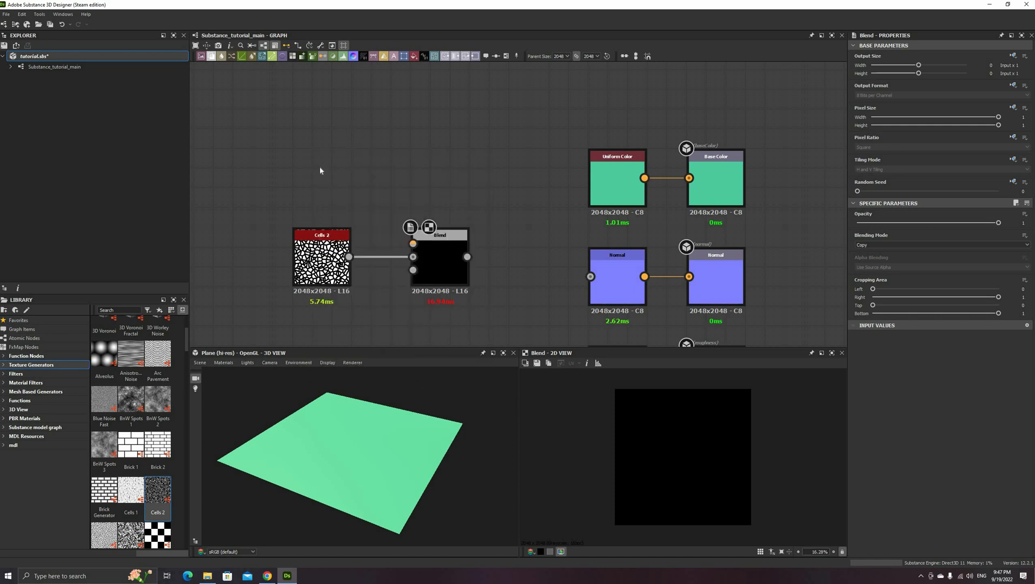
Add a Clouds 3 noise node above the Cells 2 node and set its Scale to 2
key(space)
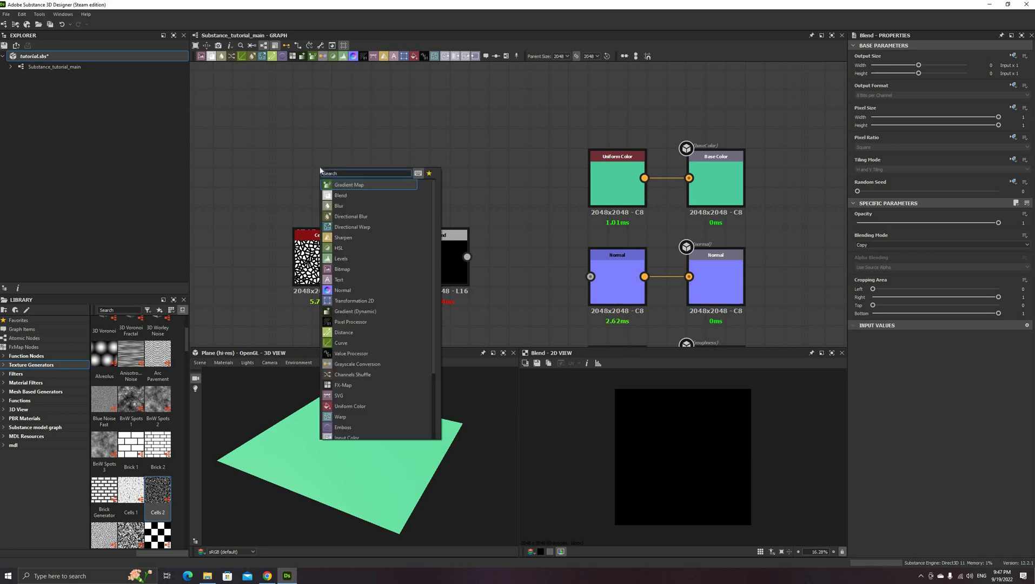
text(clou)
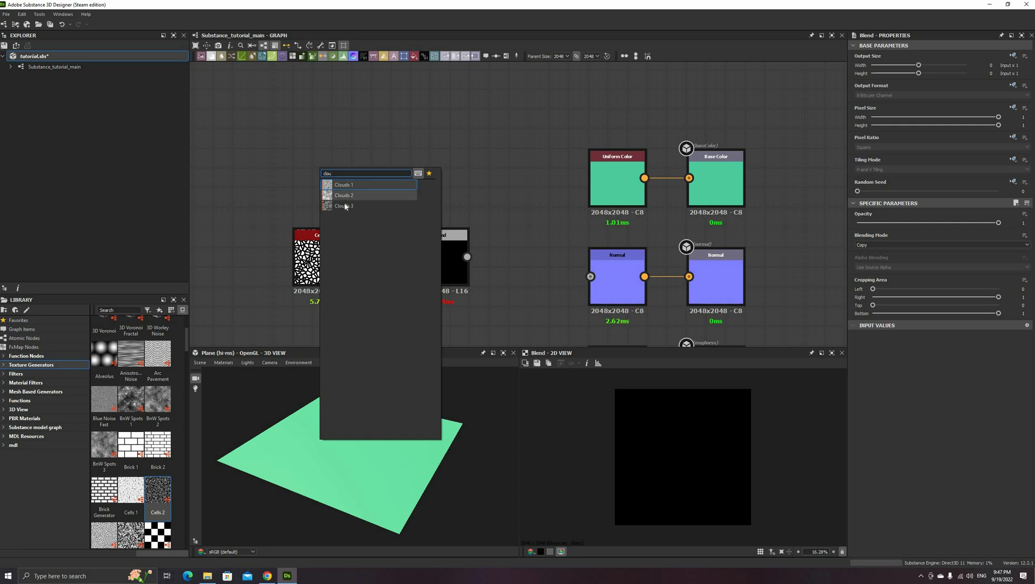
click(357, 205)
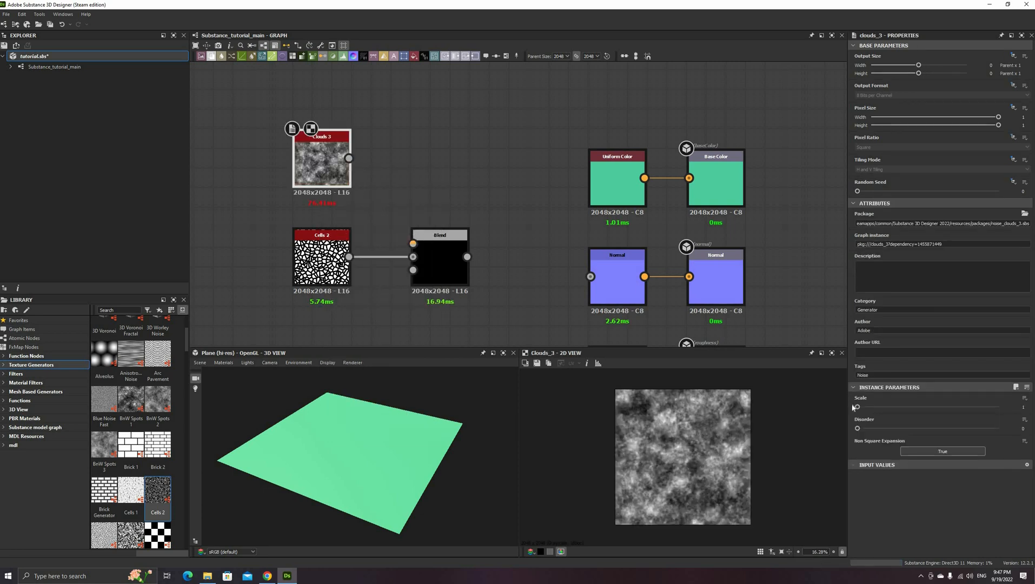
click(877, 407)
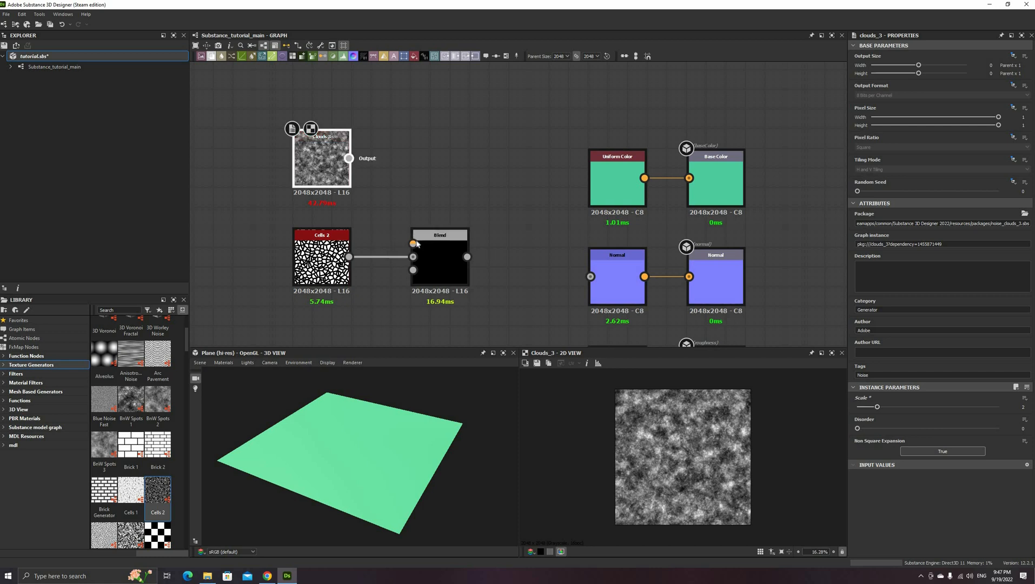
Connect Clouds 3 to the Blend node's Foreground input and set the blending mode to Multiply
drag(350, 158, 415, 244)
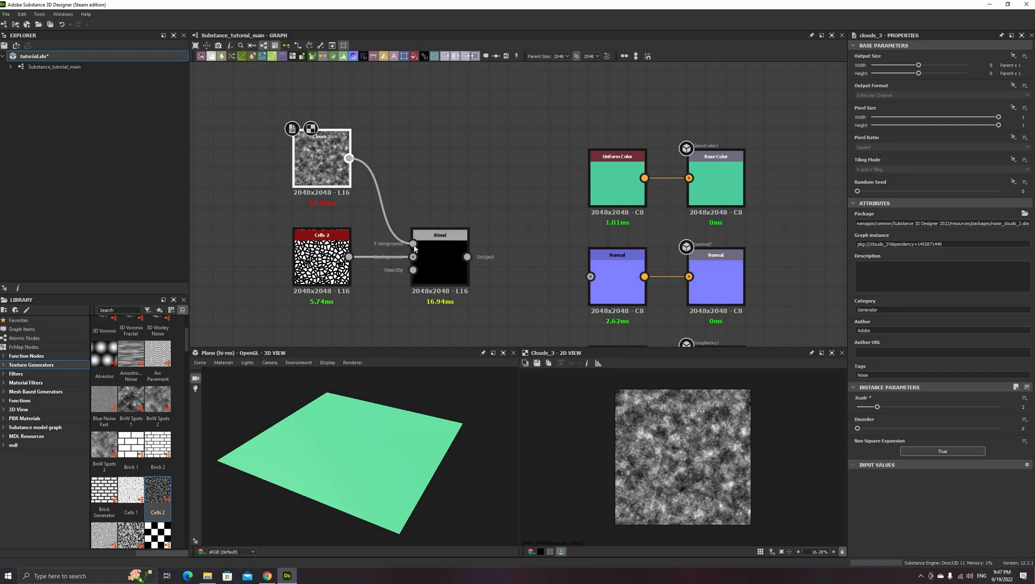
click(456, 266)
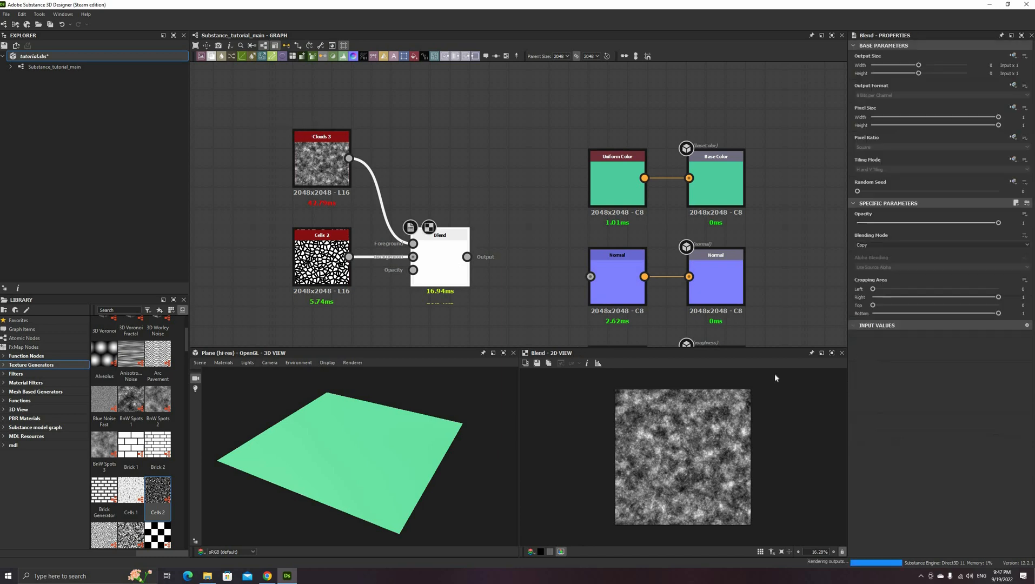
click(917, 246)
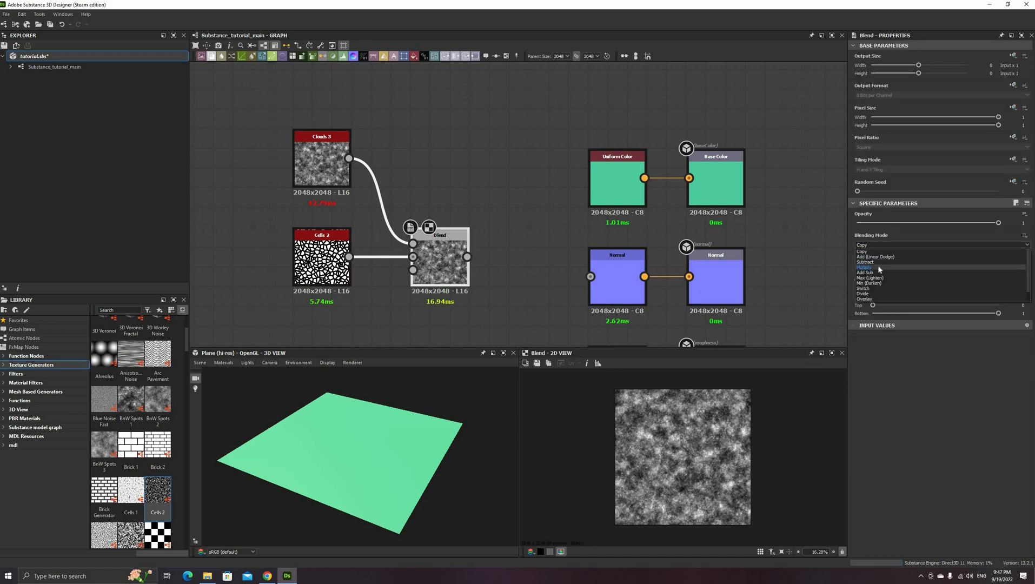
click(878, 267)
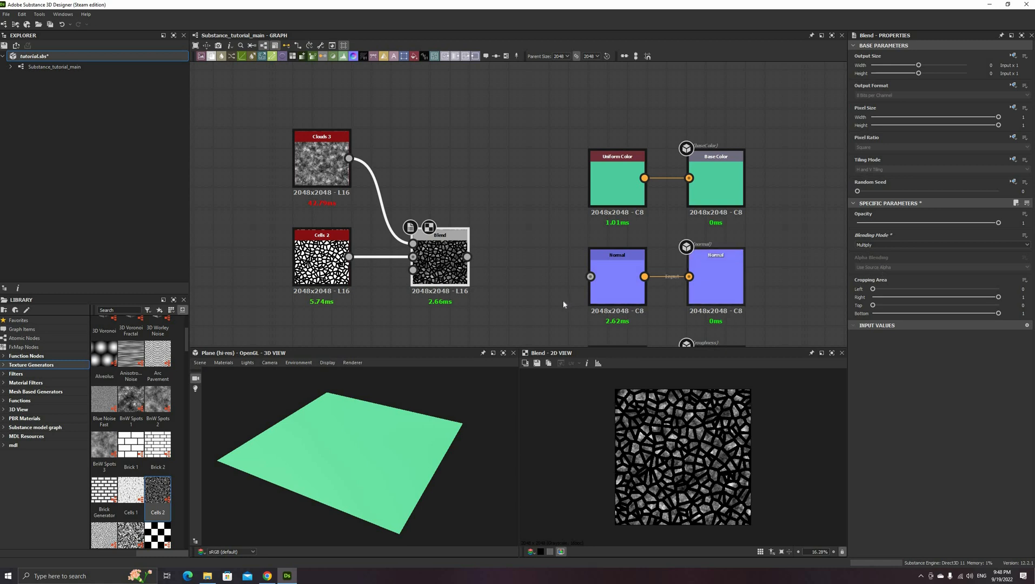
Connect the Blend output to the Roughness node in place of its Uniform Color node, and delete that Uniform Color node
middle_drag(532, 212, 509, 128)
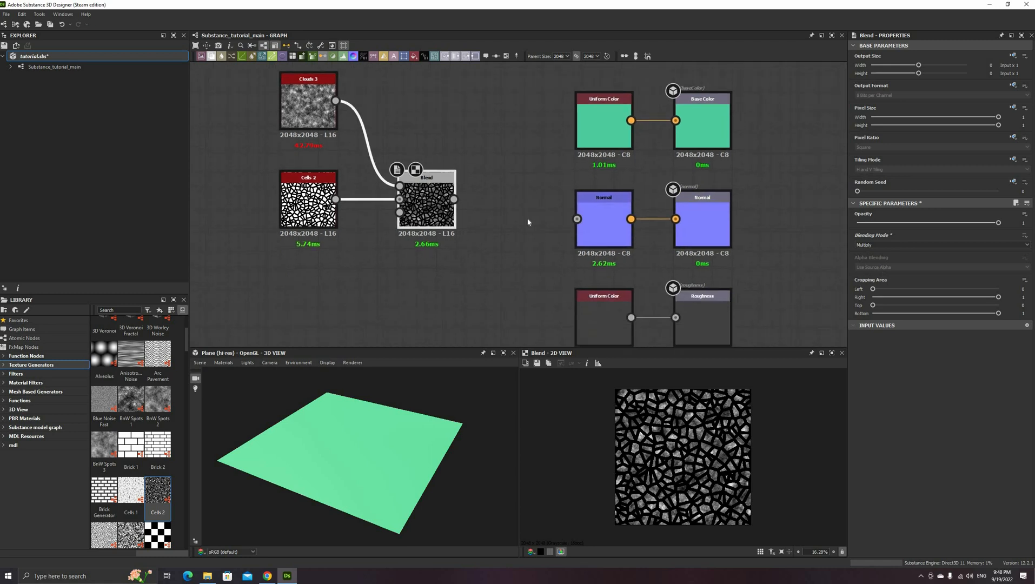
middle_drag(511, 166, 495, 110)
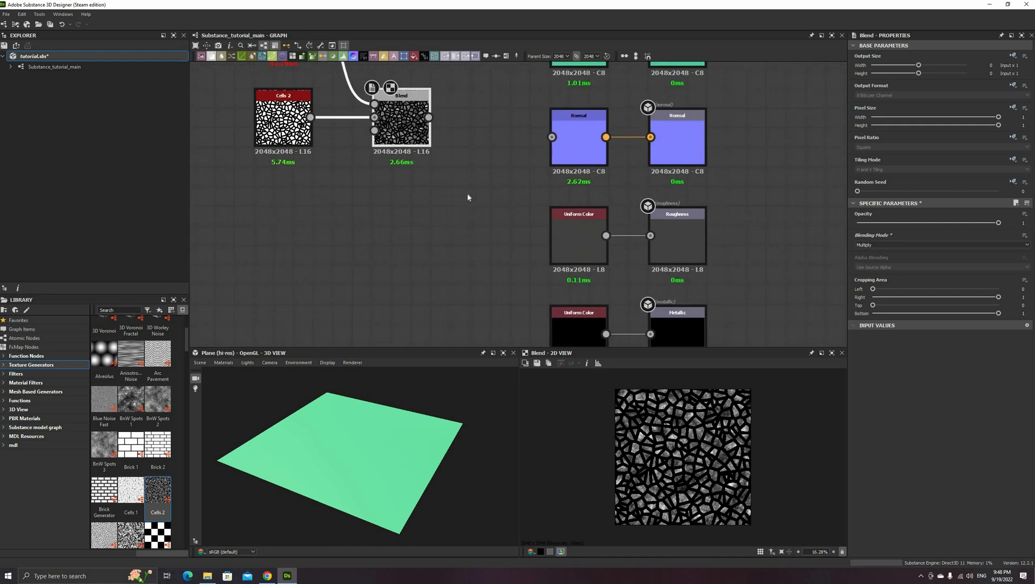
drag(429, 117, 651, 236)
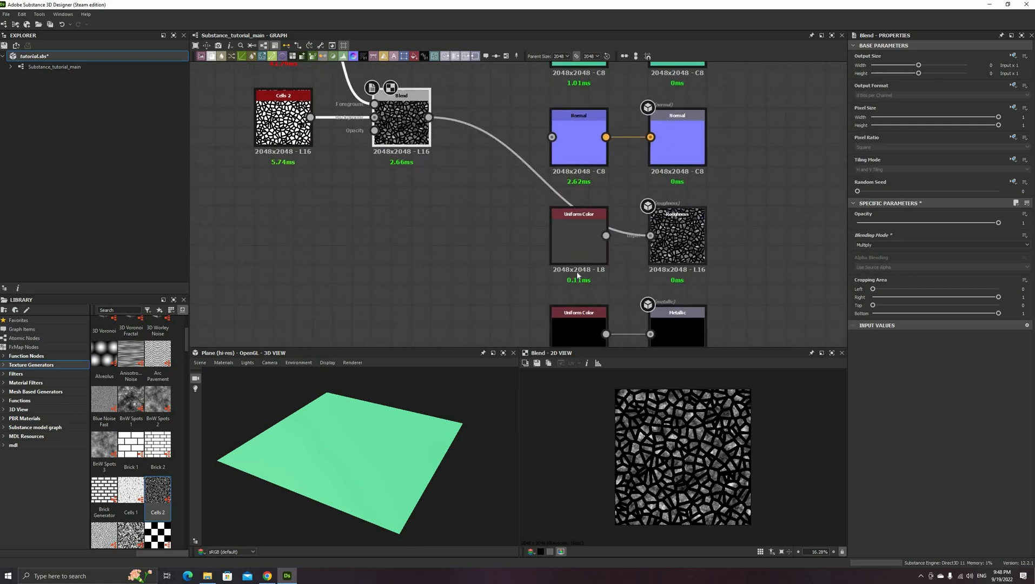
drag(569, 244, 483, 244)
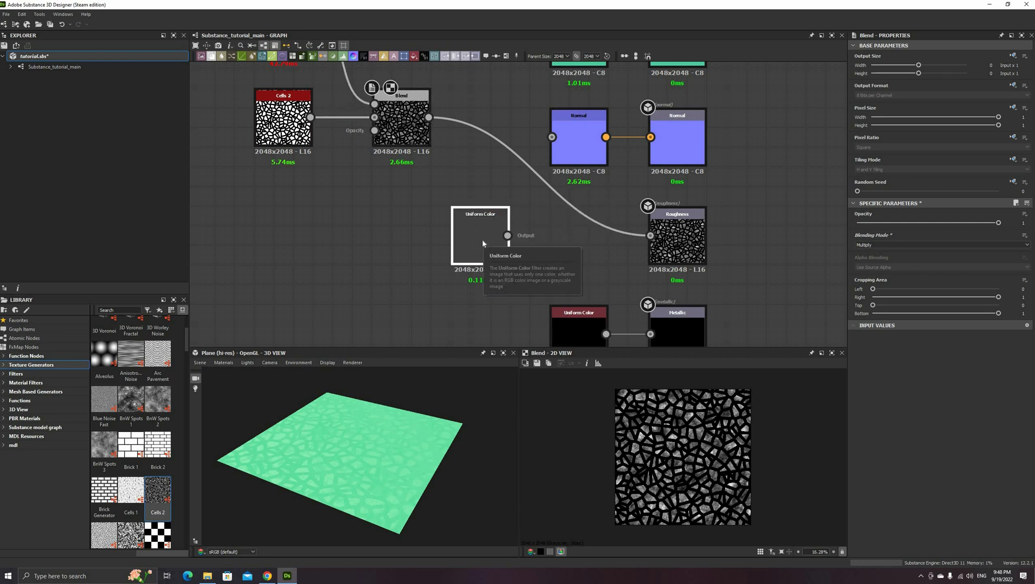
key(Delete)
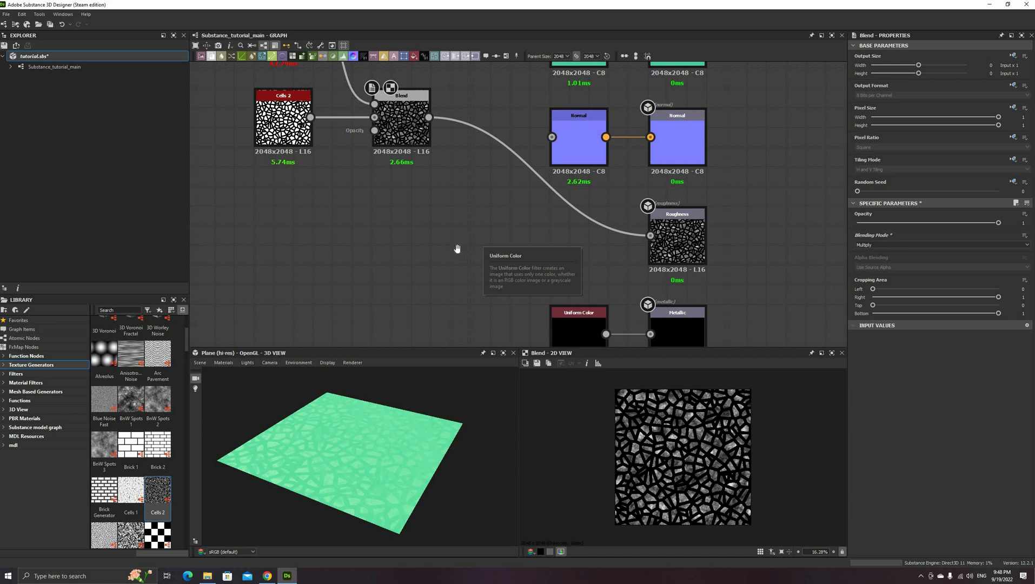
middle_drag(457, 249, 415, 152)
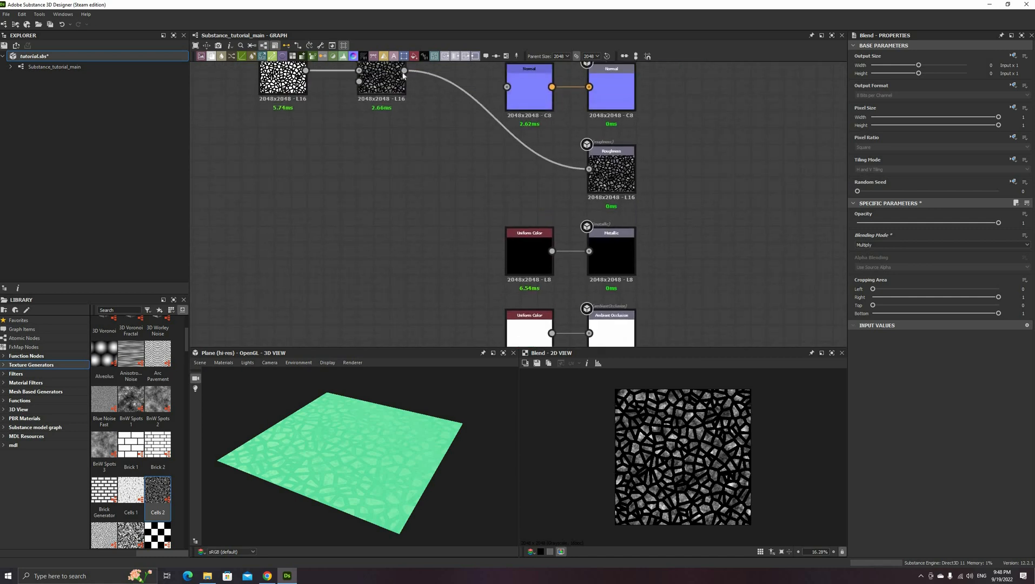
Set the Output Color of the Uniform Color node feeding the Metallic output to white
click(533, 255)
drag(900, 258, 998, 257)
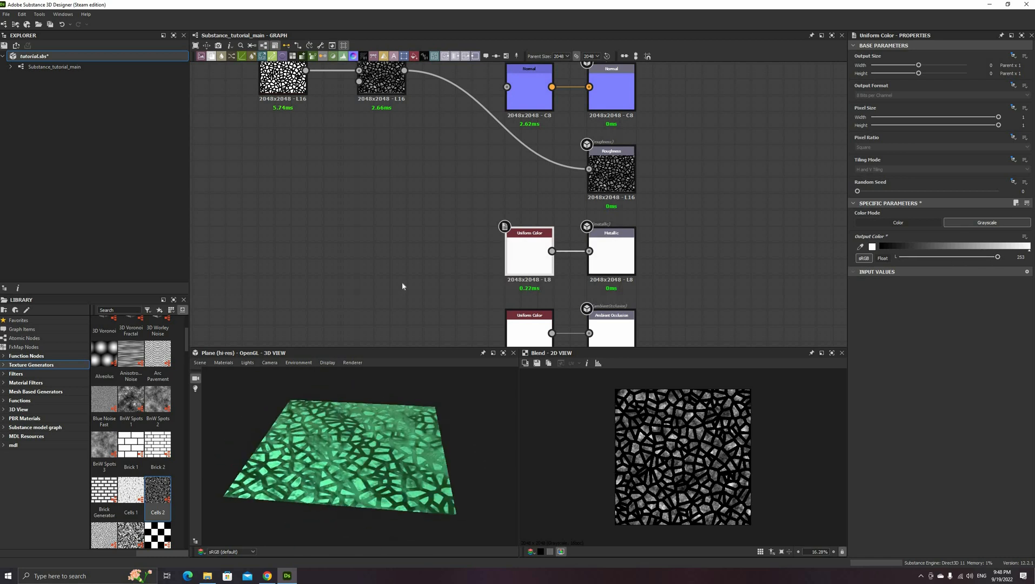
Move the Clouds 3, Cells 2 and Blend nodes together down the graph beside the lower output nodes
scroll(403, 285, down, 2)
scroll(378, 143, down, 2)
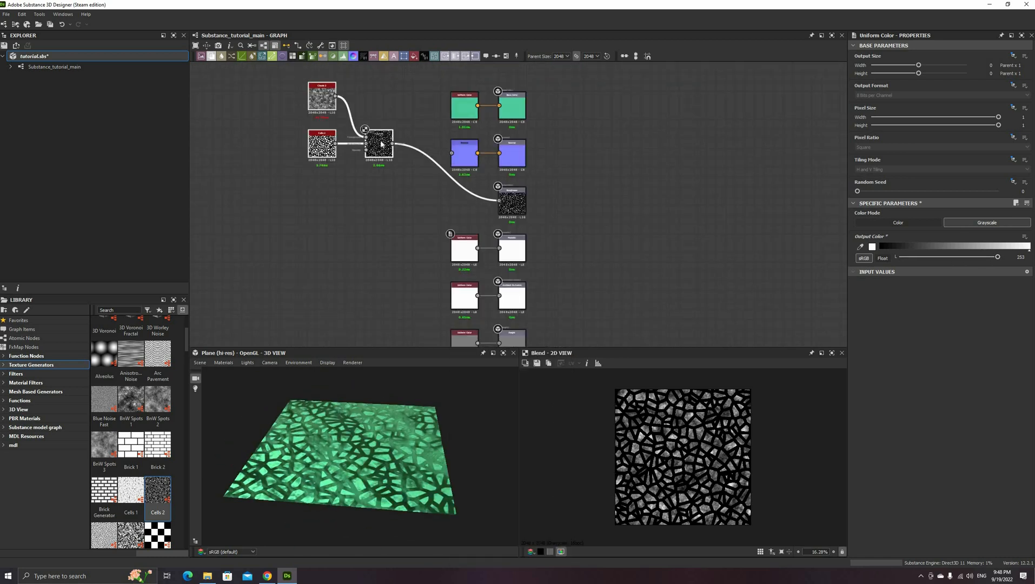
drag(382, 144, 353, 283)
click(414, 315)
Connect the Blend output to the Height node in place of its Uniform Color node, and delete that Uniform Color node
middle_drag(378, 267, 364, 138)
scroll(364, 137, up, 2)
drag(345, 162, 539, 250)
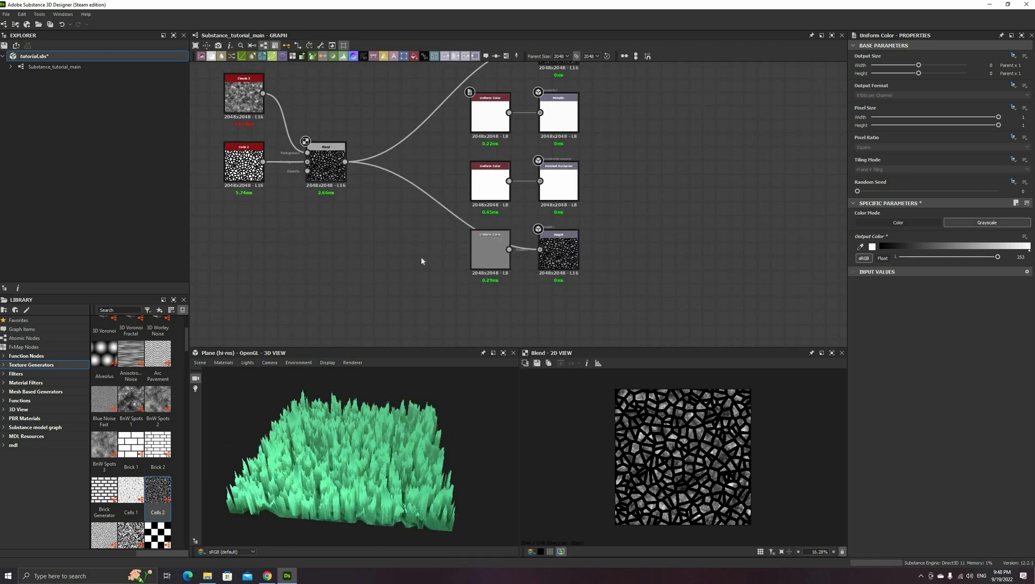
key(Delete)
Edit the default 3D view material and set its Height Scale to 1
click(224, 362)
click(282, 373)
click(1022, 289)
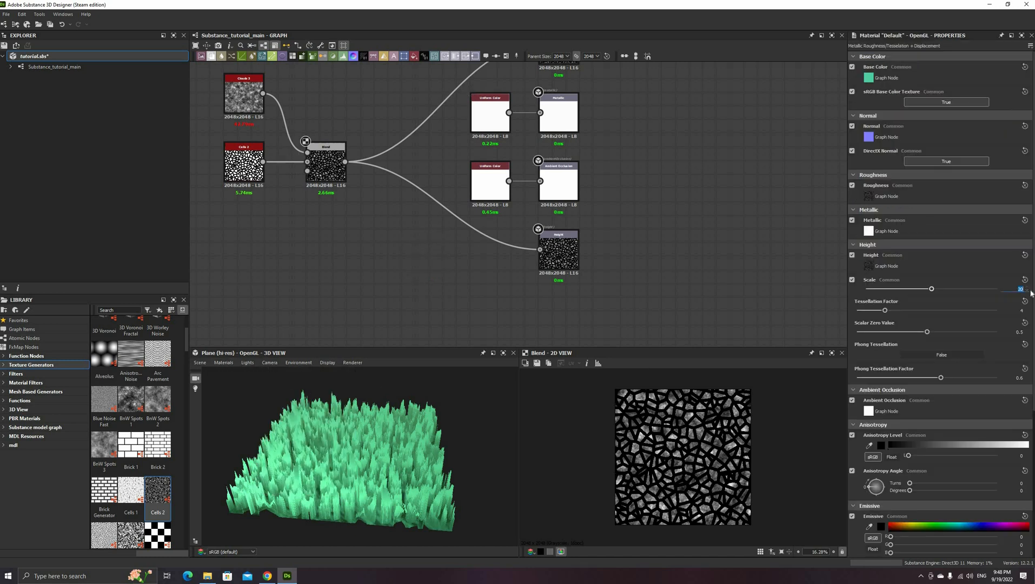
text(1)
key(Return)
Connect the Blend output to the input of the Normal node and inspect the plane up close in 3D
middle_drag(422, 221, 401, 338)
drag(324, 278, 450, 92)
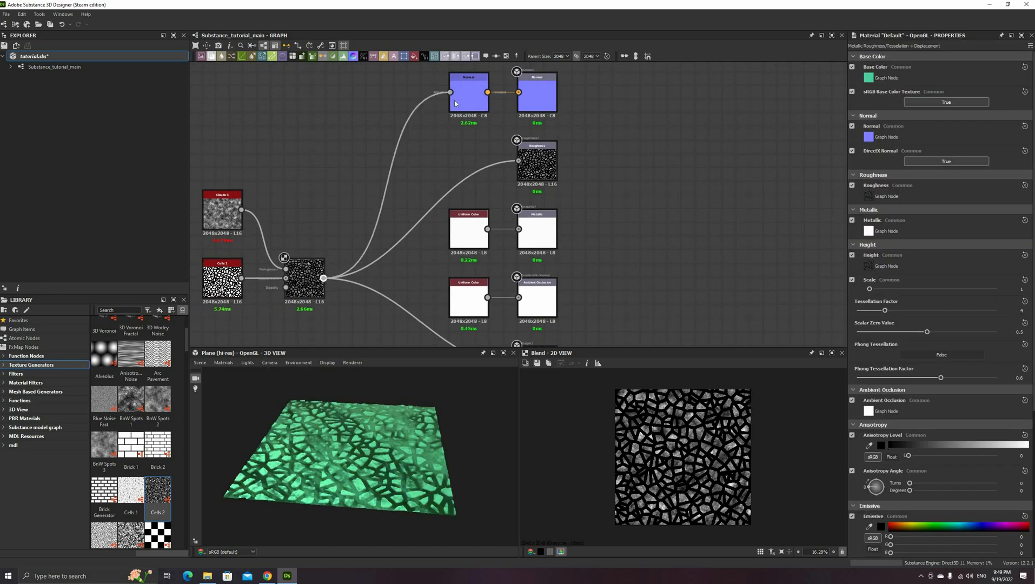
scroll(411, 433, up, 4)
drag(428, 422, 402, 359)
Replace the Uniform Color node beside the Ambient Occlusion output with an Ambient Occlusion (HBAO) node fed by the Blend node
middle_drag(380, 333, 403, 244)
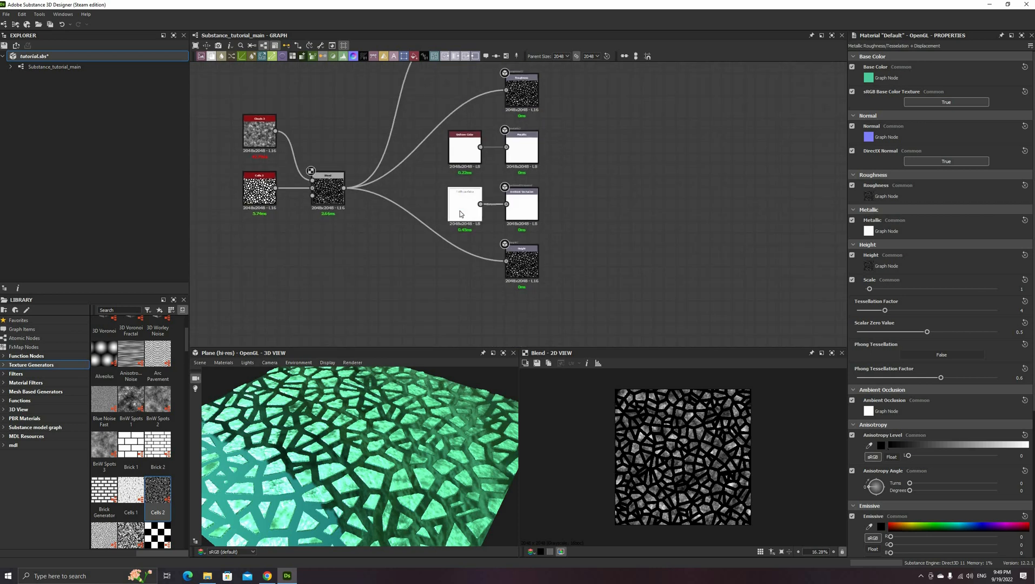
right_click(405, 188)
mouse_move(418, 196)
key(Escape)
key(space)
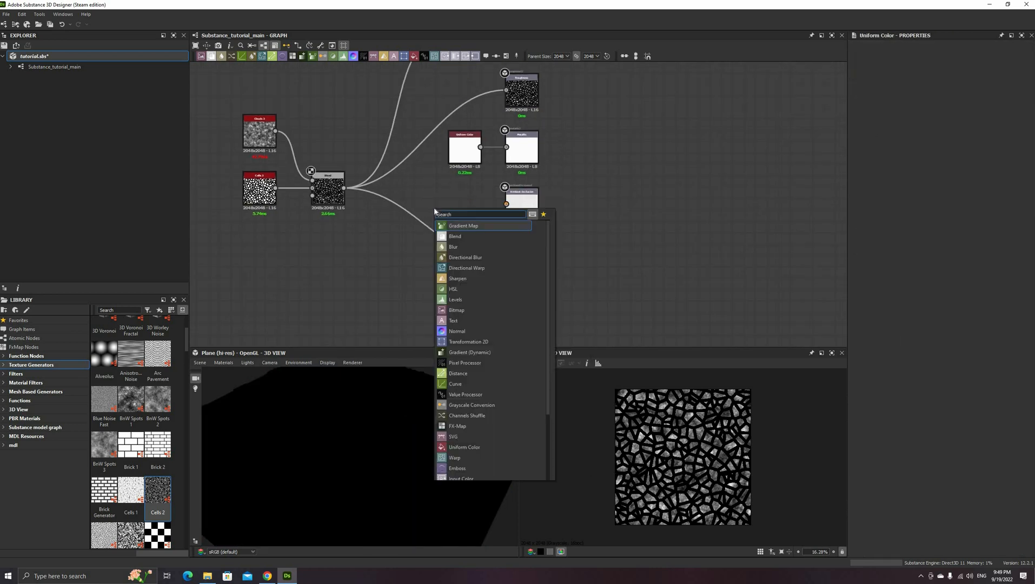
text(ambi)
click(479, 225)
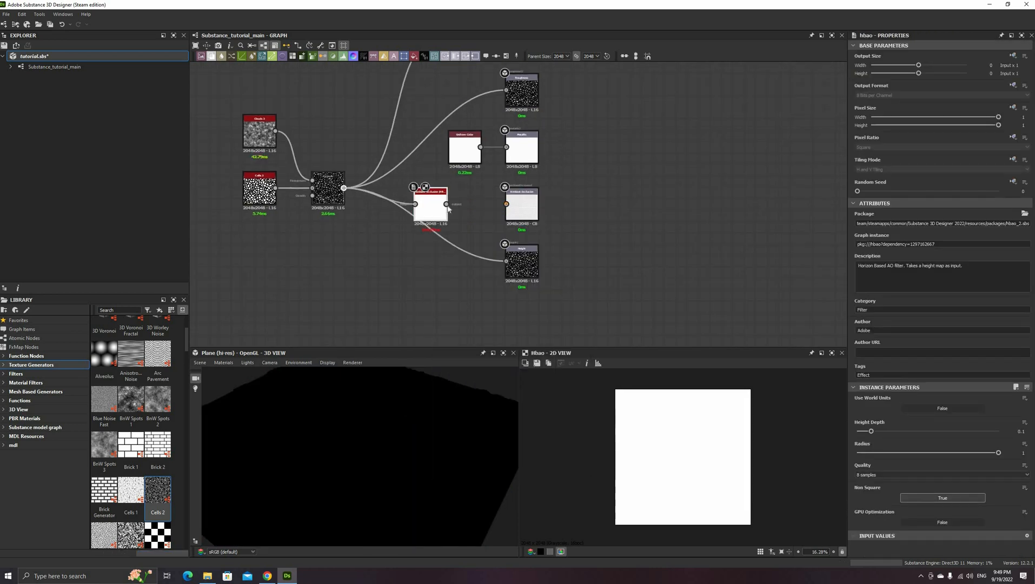
Position the HBAO node beside the Ambient Occlusion output and reduce its Height Depth and Radius
drag(433, 203, 465, 204)
drag(871, 432, 863, 432)
drag(998, 454, 898, 454)
drag(351, 460, 405, 479)
scroll(404, 480, down, 5)
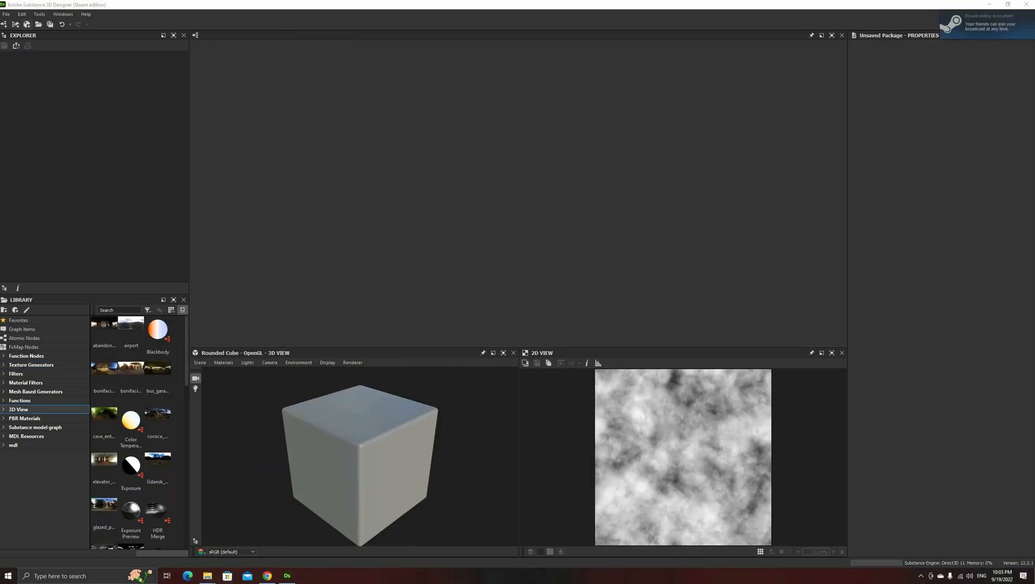
Create a new Substance graph named Volcanic_tutorial from the Metallic Roughness template and save its package as Volcanic_tutorial.sbs
click(5, 14)
mouse_move(121, 26)
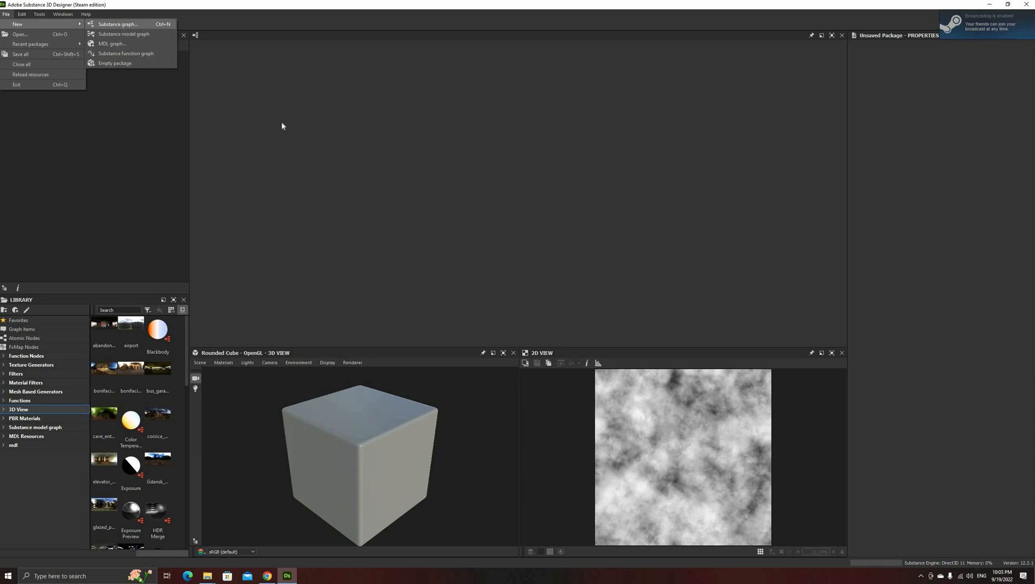
key(ctrl+n)
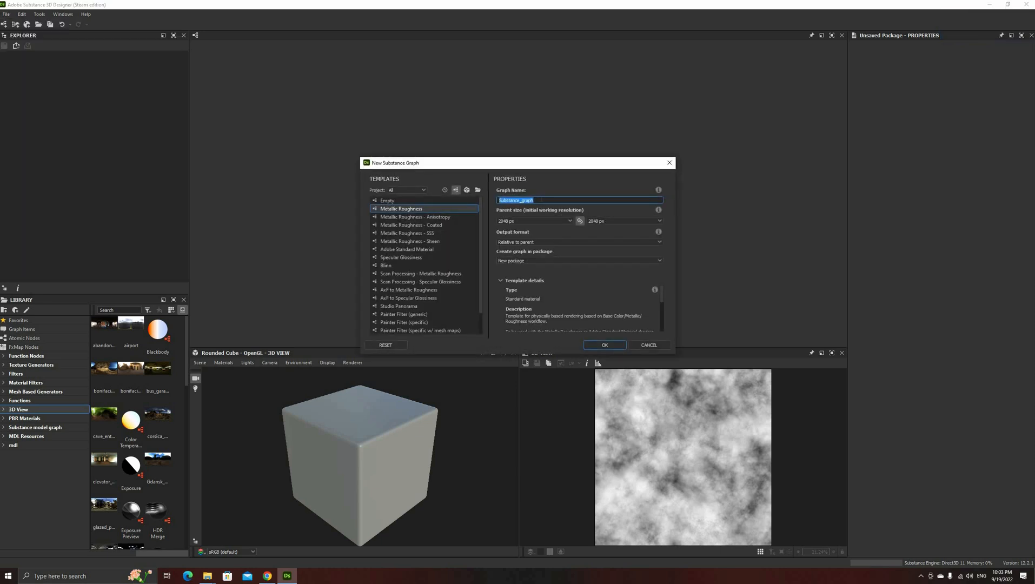
text(Volcanic_tutorial)
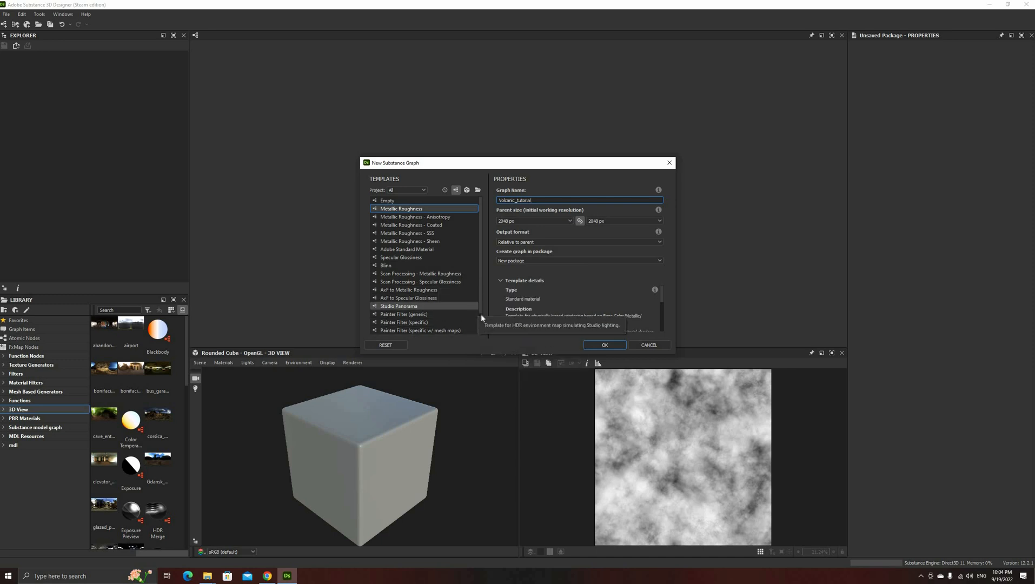
scroll(481, 328, down, 1)
scroll(480, 282, up, 1)
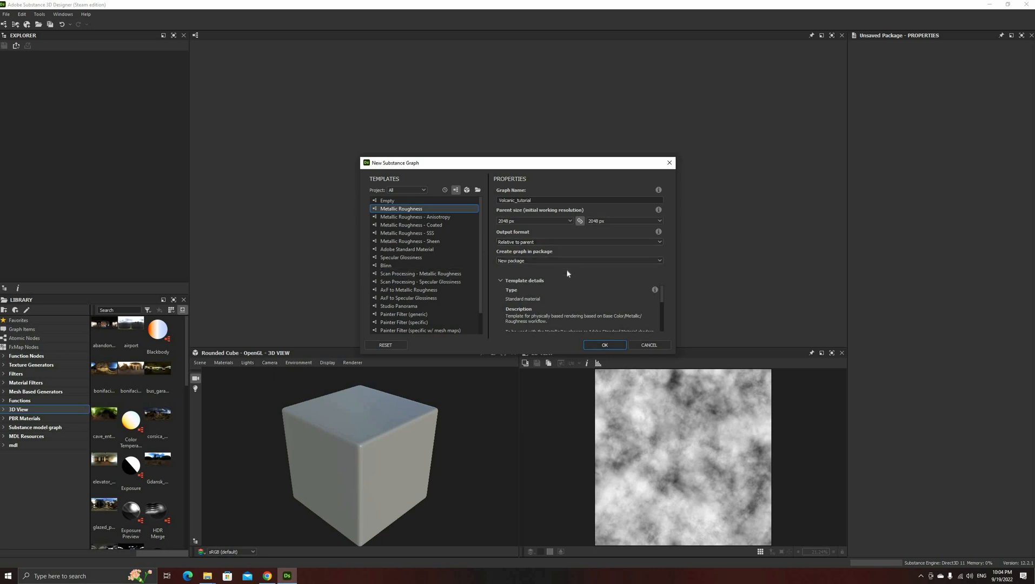
key(Return)
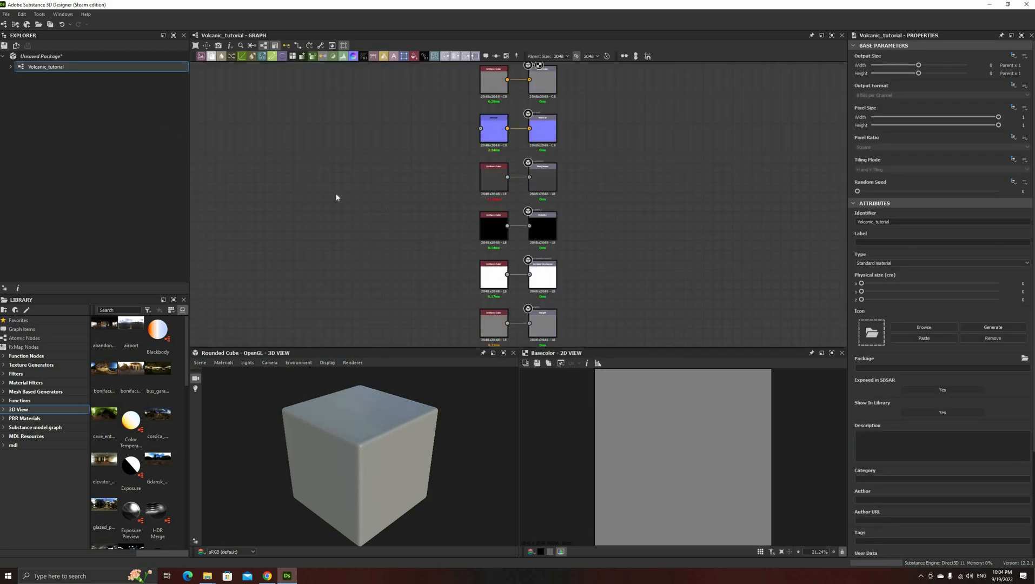
key(ctrl+s)
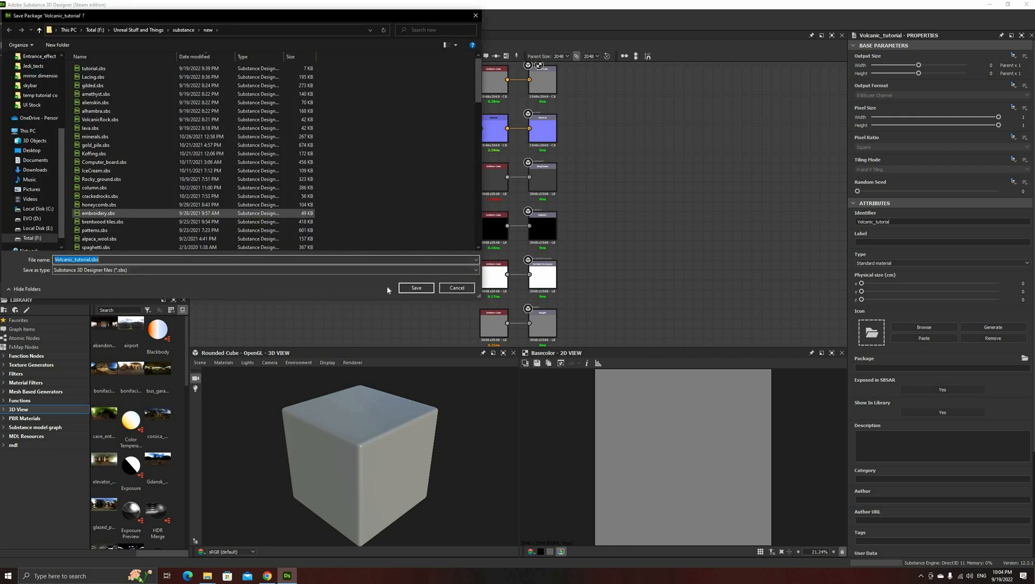
click(416, 288)
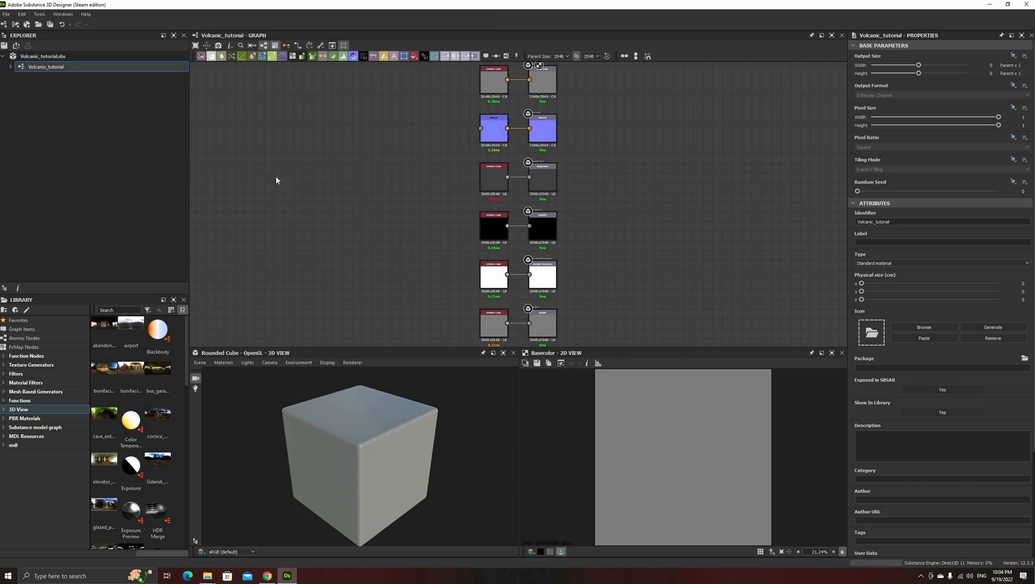
Switch the 3D preview mesh to Sphere 2 Tiles
drag(362, 422, 223, 367)
click(201, 363)
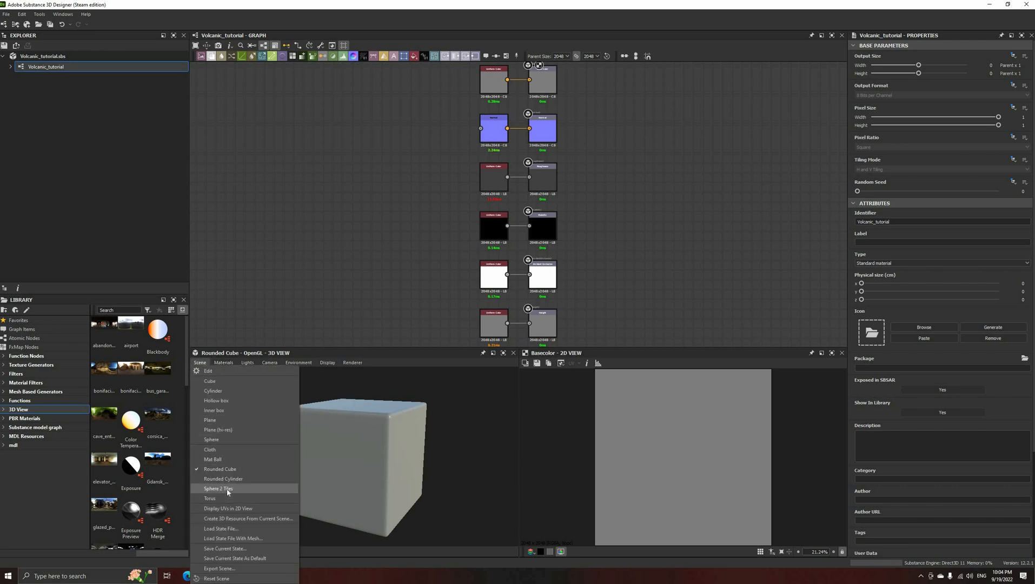
click(227, 489)
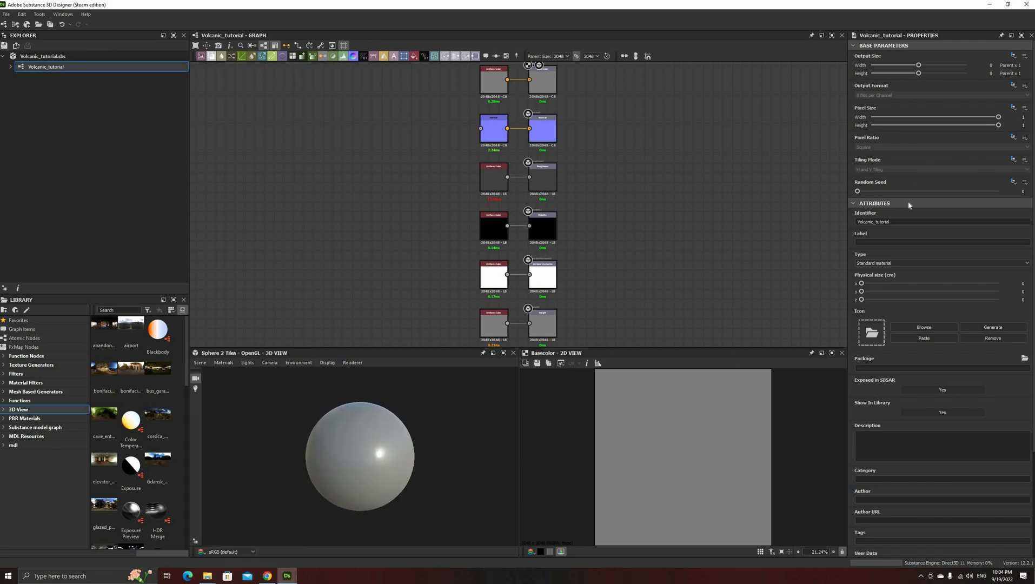
Change the default preview material to Metallic Roughness with Tessellation + Displacement
click(224, 363)
mouse_move(246, 372)
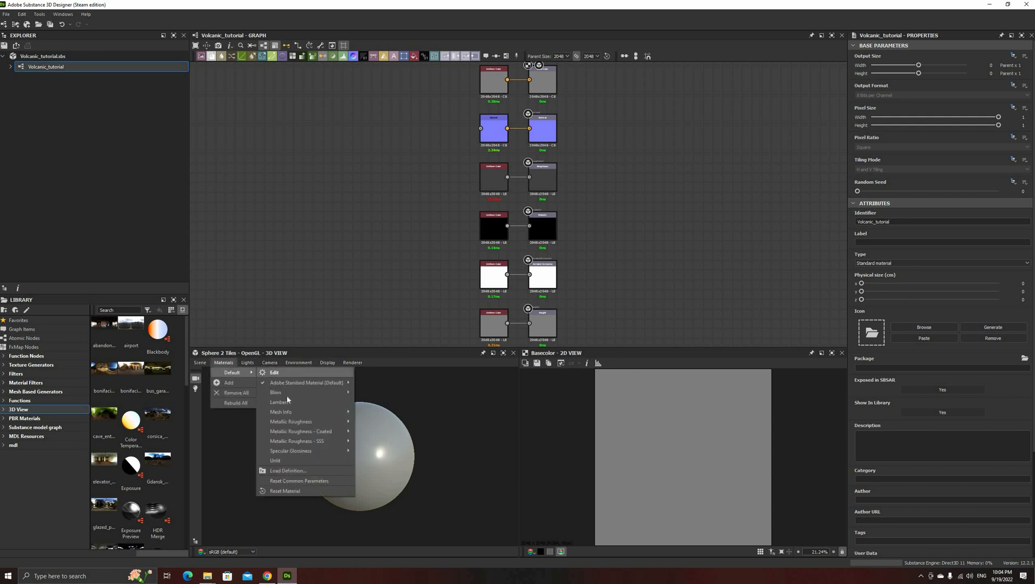
mouse_move(306, 426)
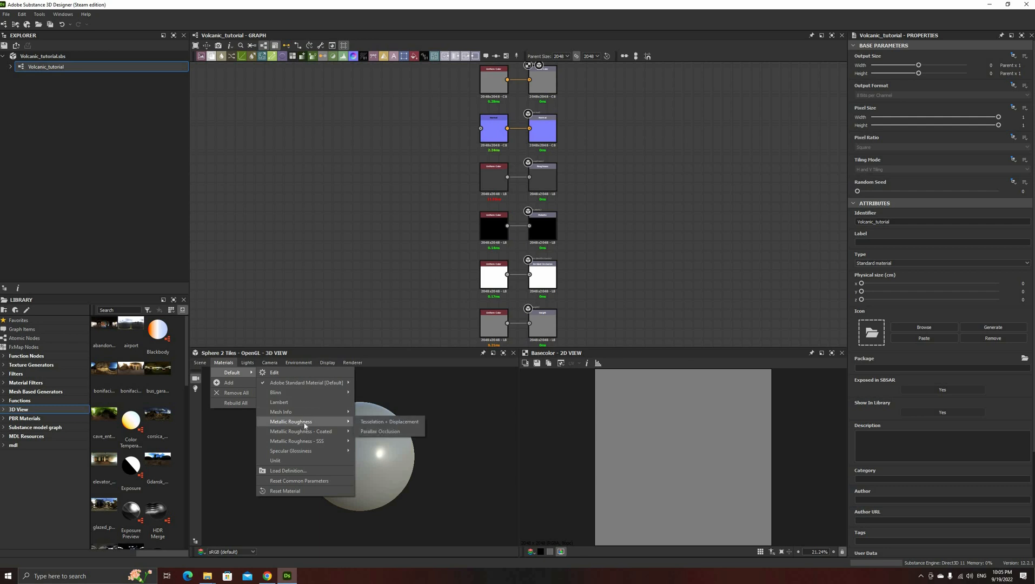
click(377, 425)
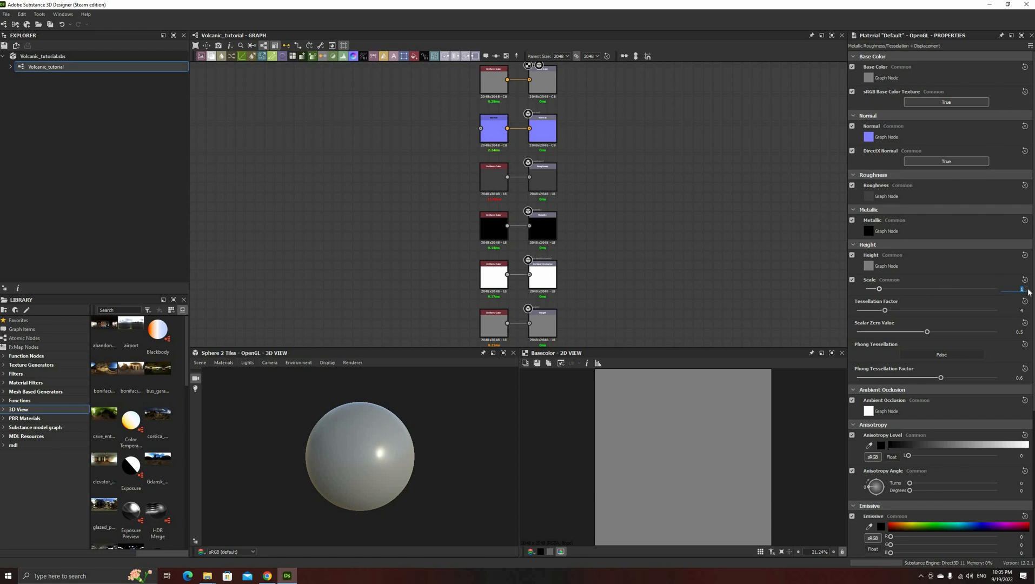
Set the preview material's Height Scale to 10 and its Tiling to 2
text(0)
key(Return)
scroll(993, 346, down, 6)
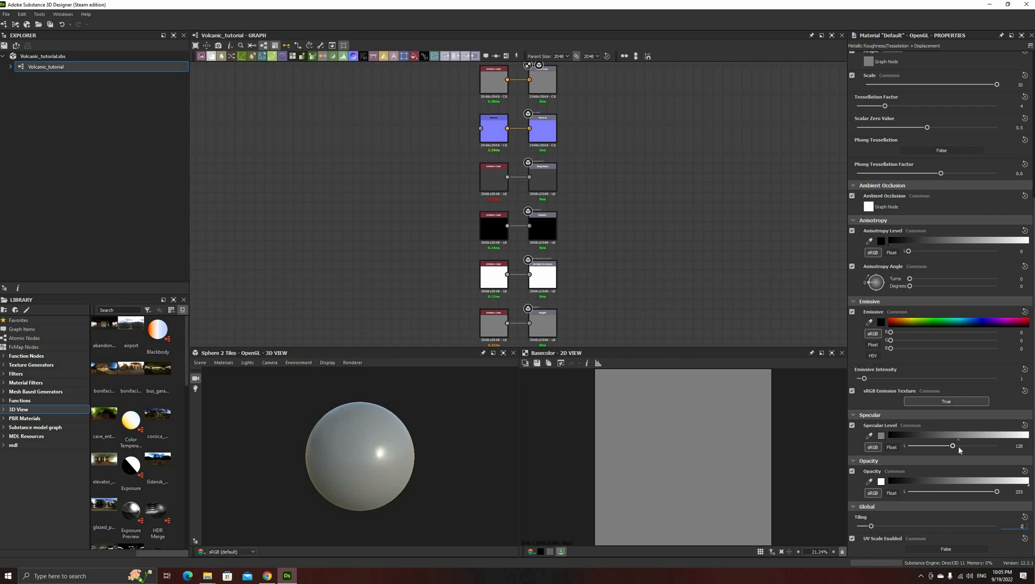
text(2)
key(Return)
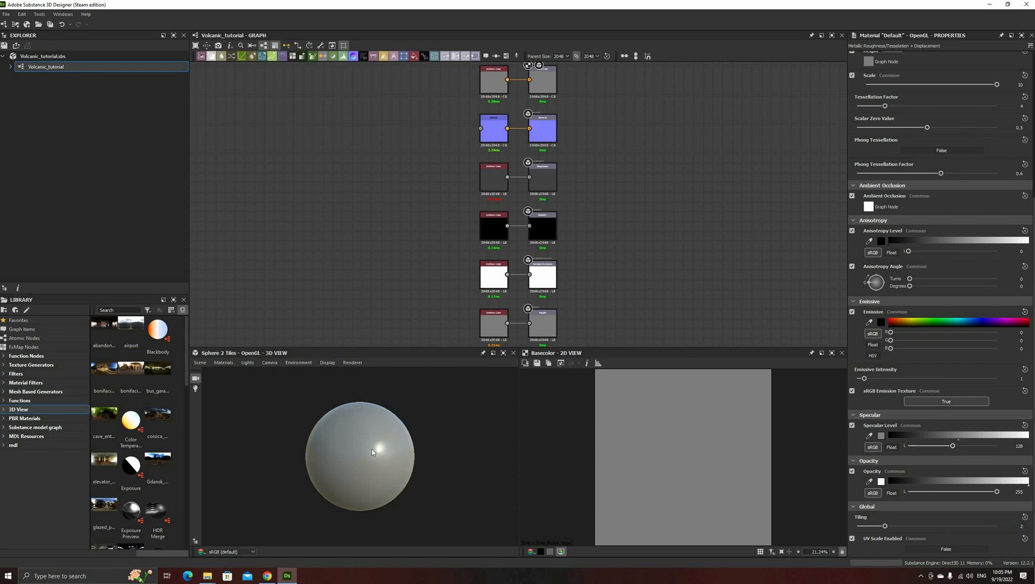
Add a Clouds 2 noise node and place it in the empty area left of the material output nodes
middle_drag(405, 193, 456, 215)
middle_drag(452, 173, 483, 165)
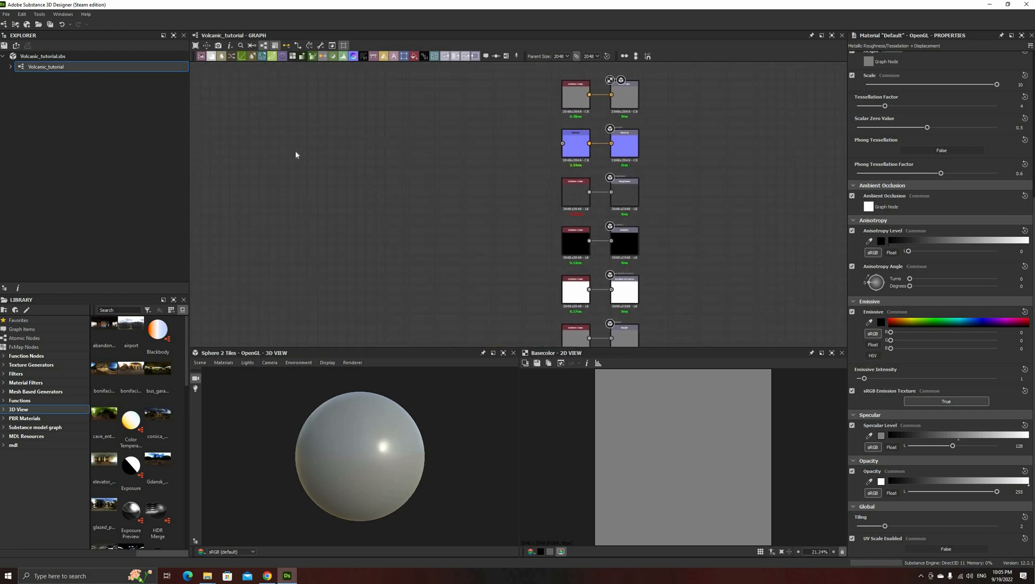
key(space)
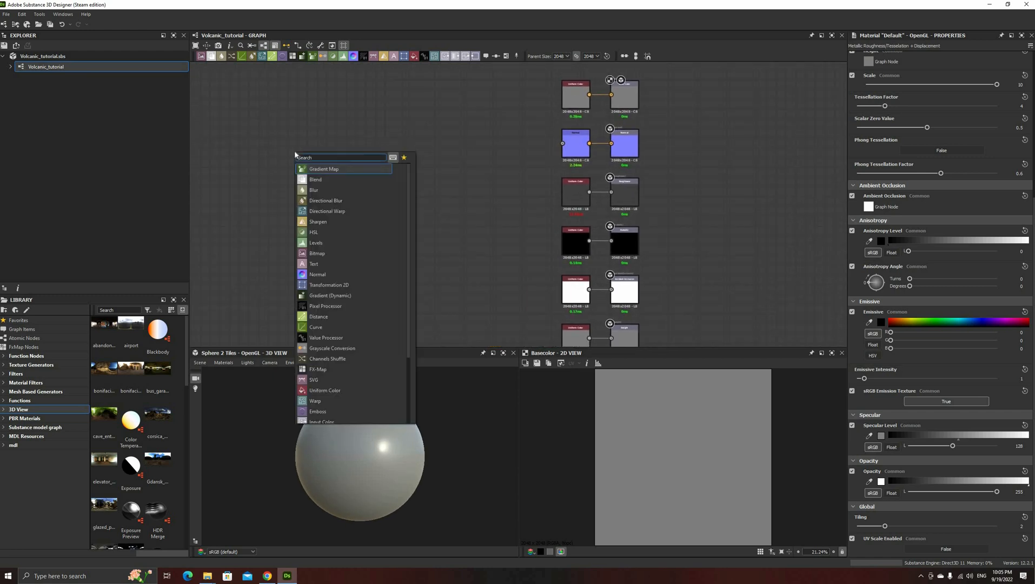
text(cloud)
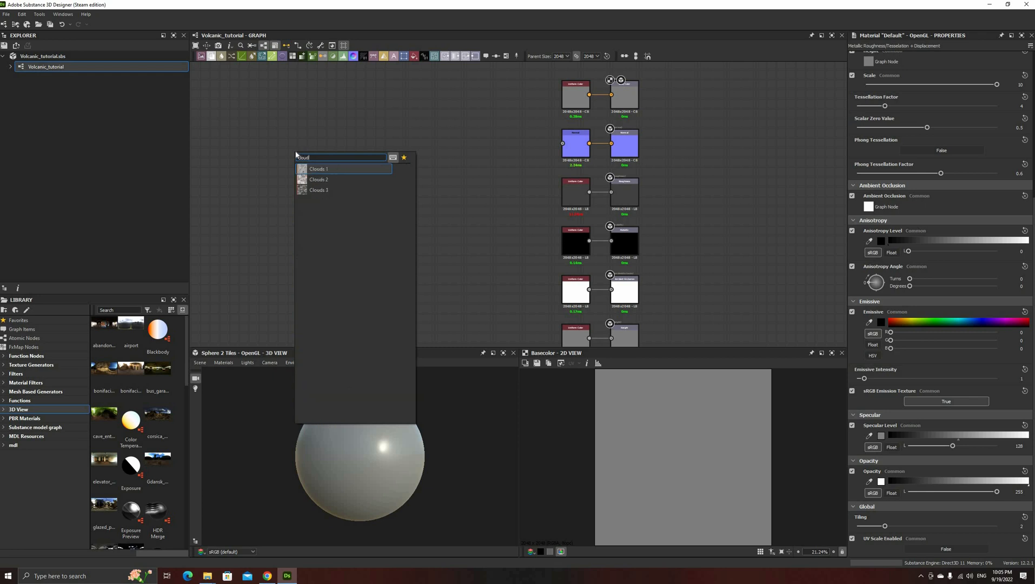
click(317, 179)
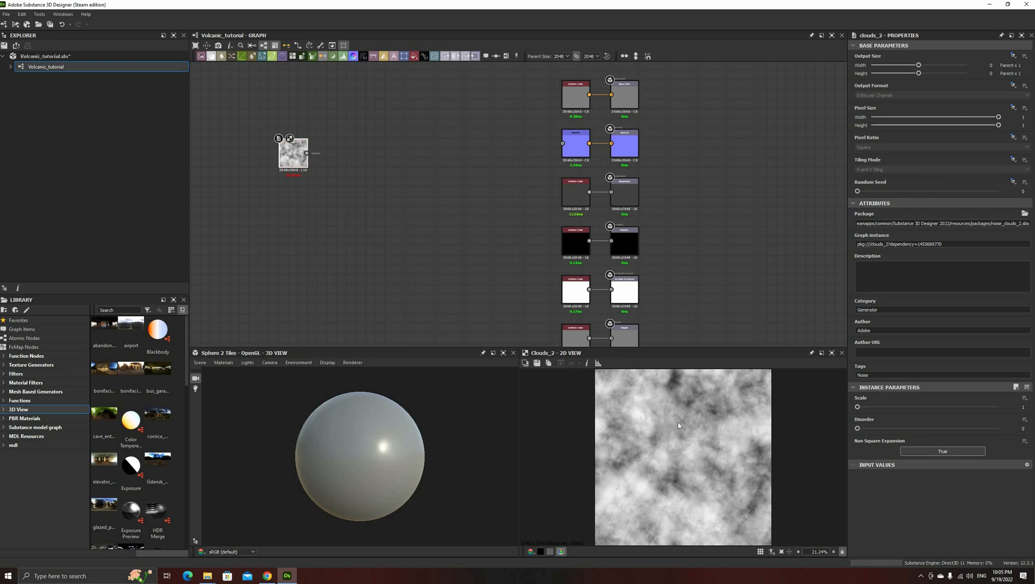
scroll(653, 471, up, 5)
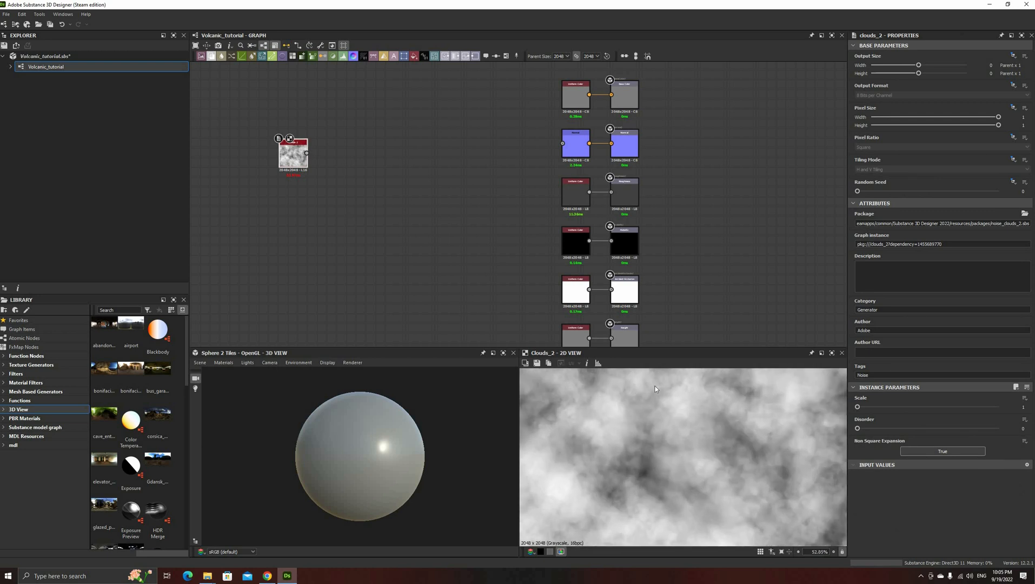
scroll(655, 388, up, 2)
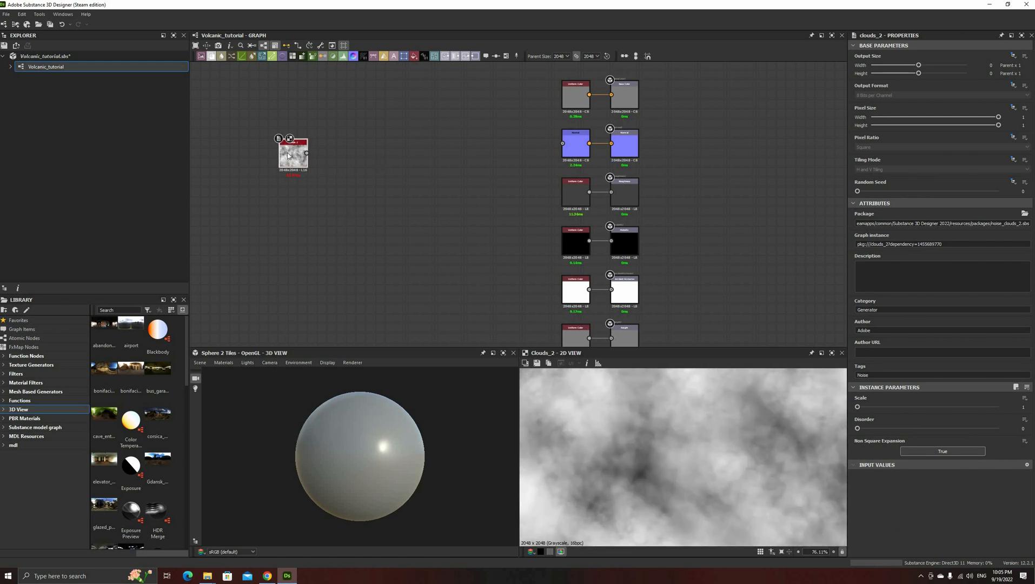
drag(294, 153, 362, 242)
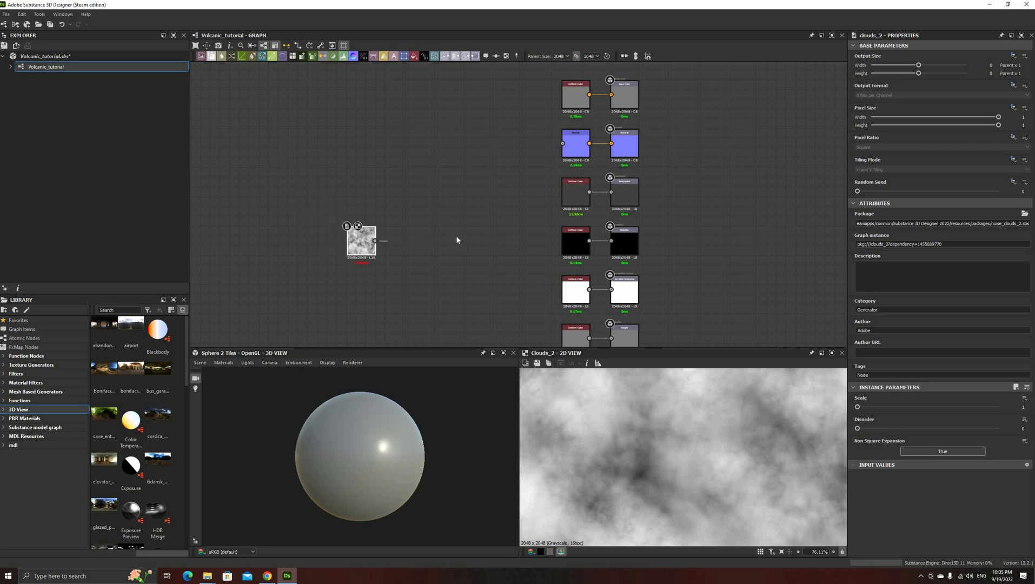
click(491, 256)
middle_drag(490, 240, 486, 208)
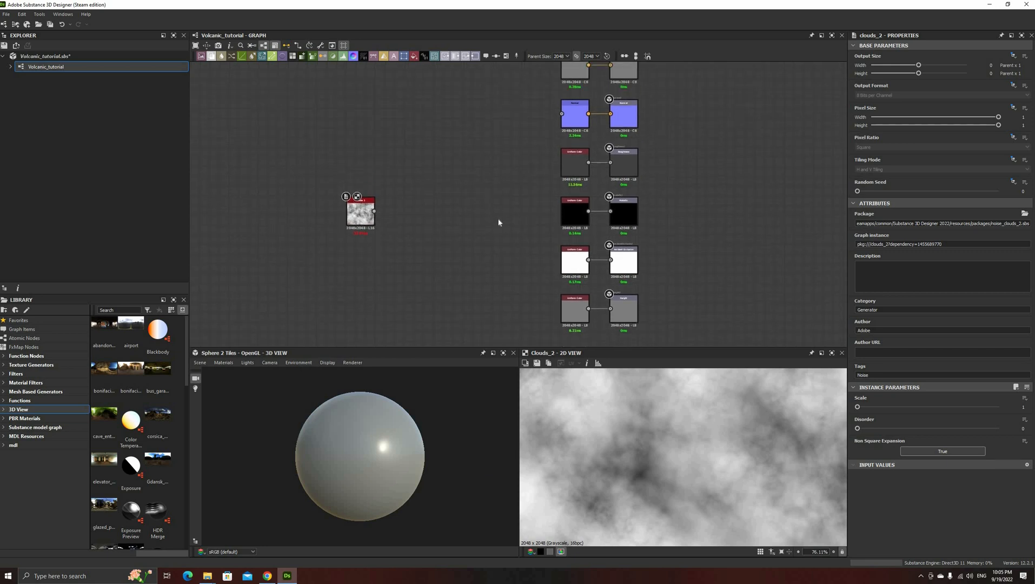
Add a Blend node with Clouds 2 connected as its background, and set its Opacity to 0
right_click(485, 203)
click(506, 231)
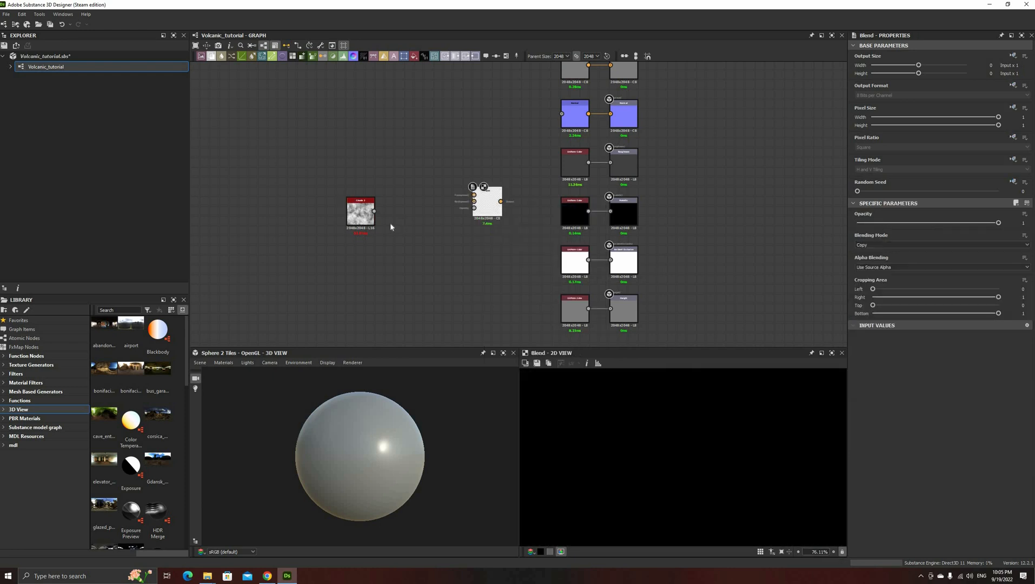
drag(374, 211, 499, 213)
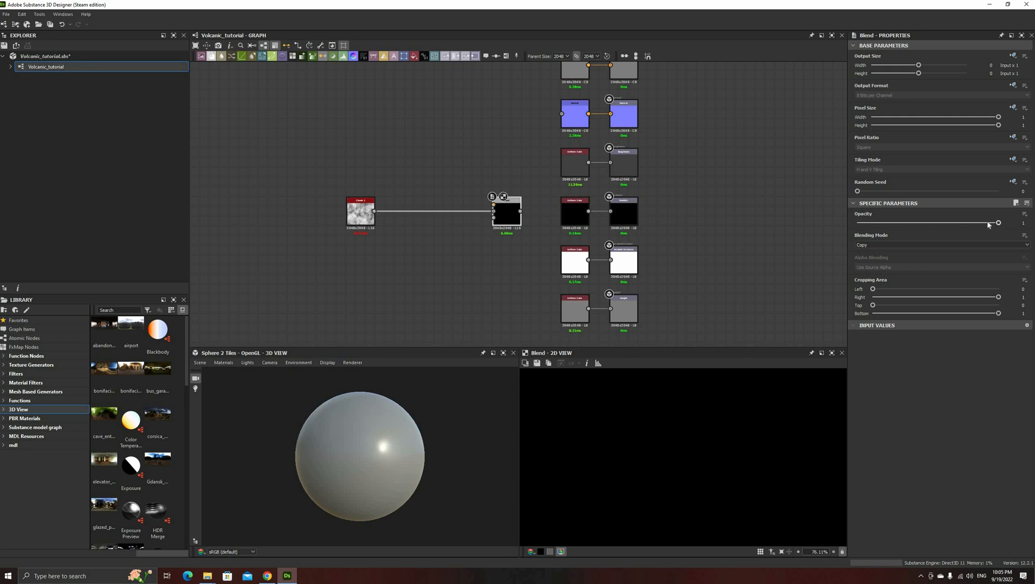
click(858, 224)
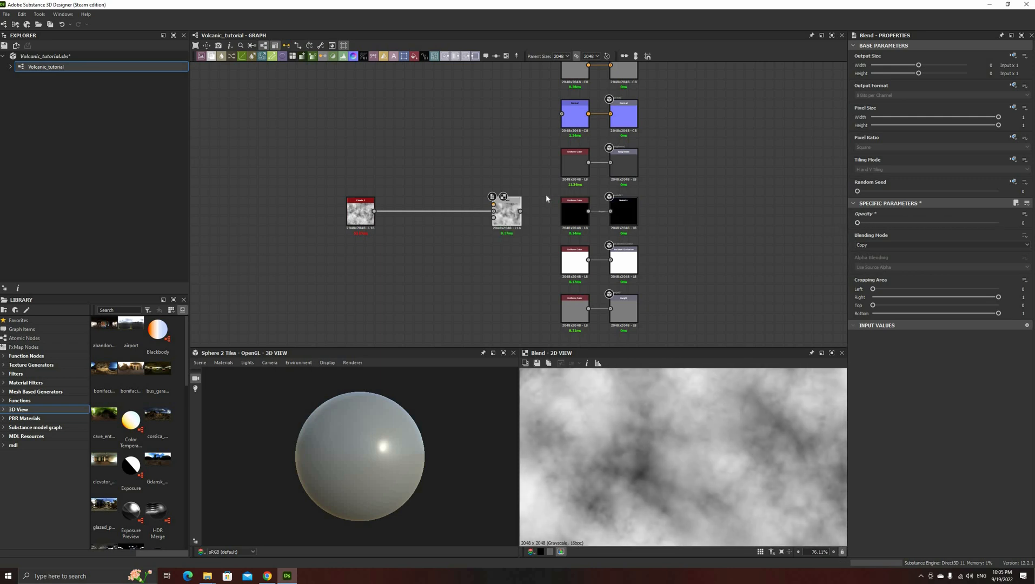
Connect the Blend output to the Height node in place of its Uniform Color node, moving that Uniform Color node aside
drag(520, 214, 513, 305)
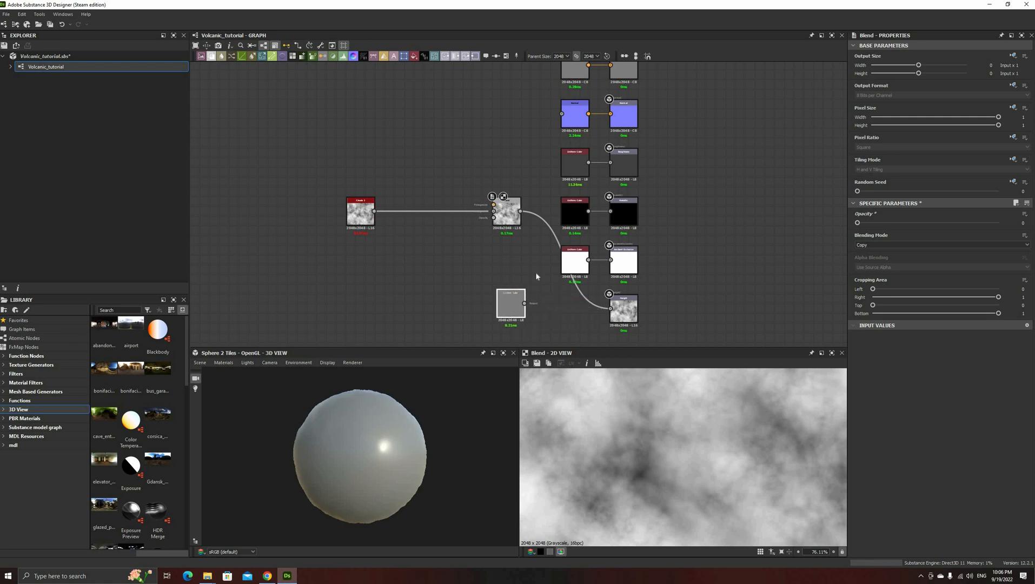
Delete the Uniform Color nodes belonging to the Height and Ambient Occlusion outputs
key(Delete)
drag(577, 265, 552, 264)
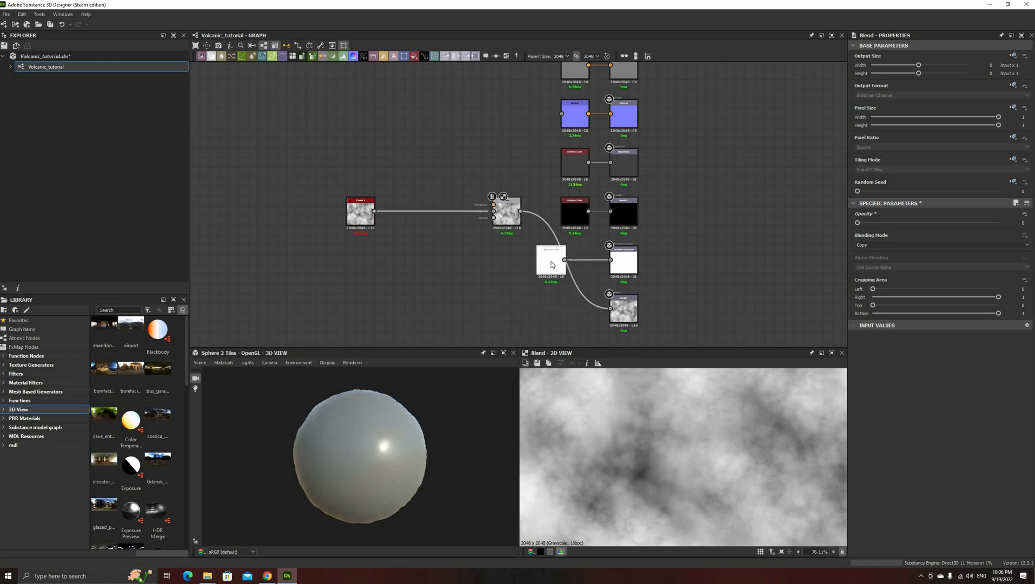
key(Delete)
Add an Ambient Occlusion (HBAO) node fed by the Blend output and connect it to the Ambient Occlusion output node
right_click(541, 258)
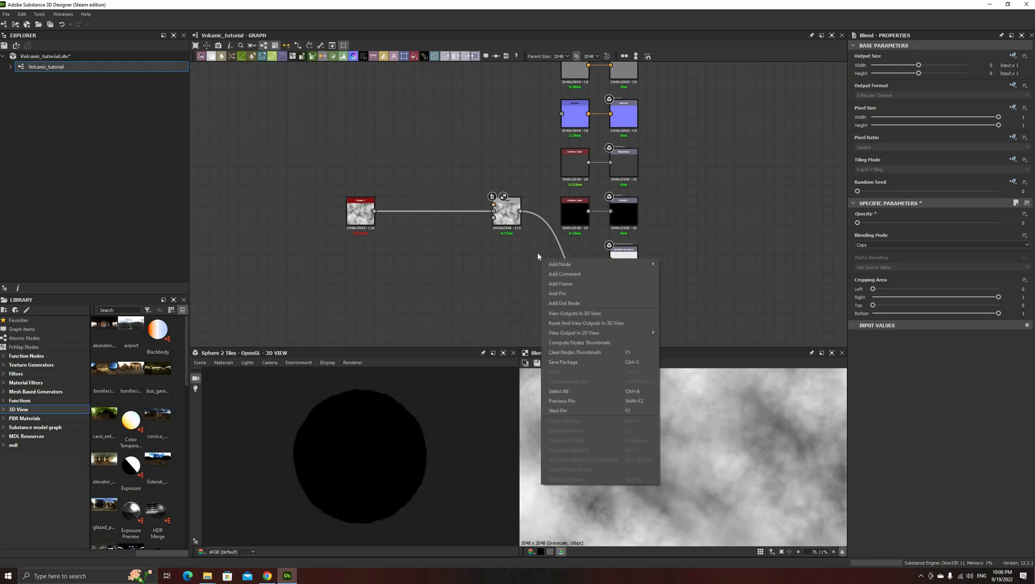
key(space)
text(ambi)
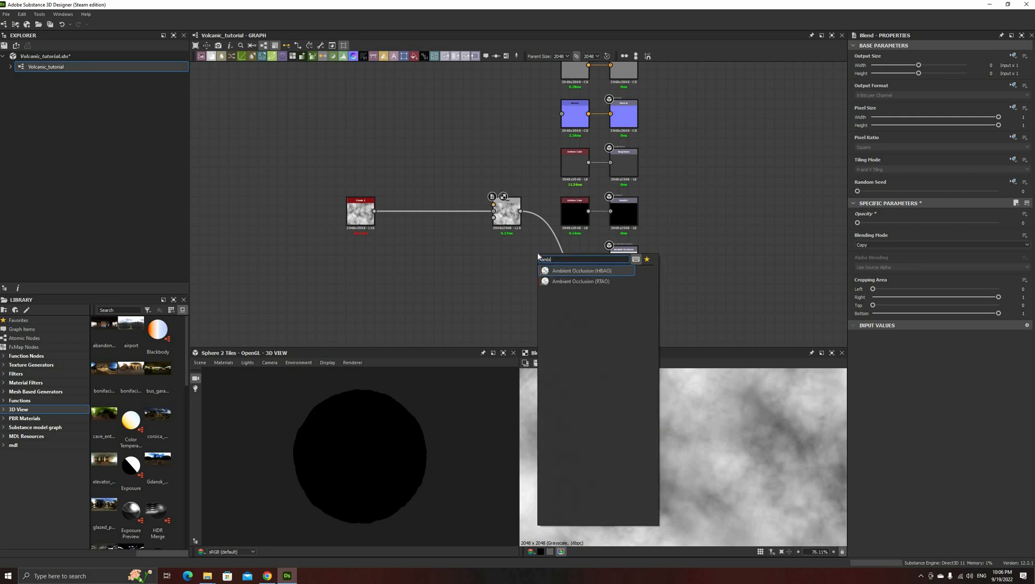
text(en)
click(582, 271)
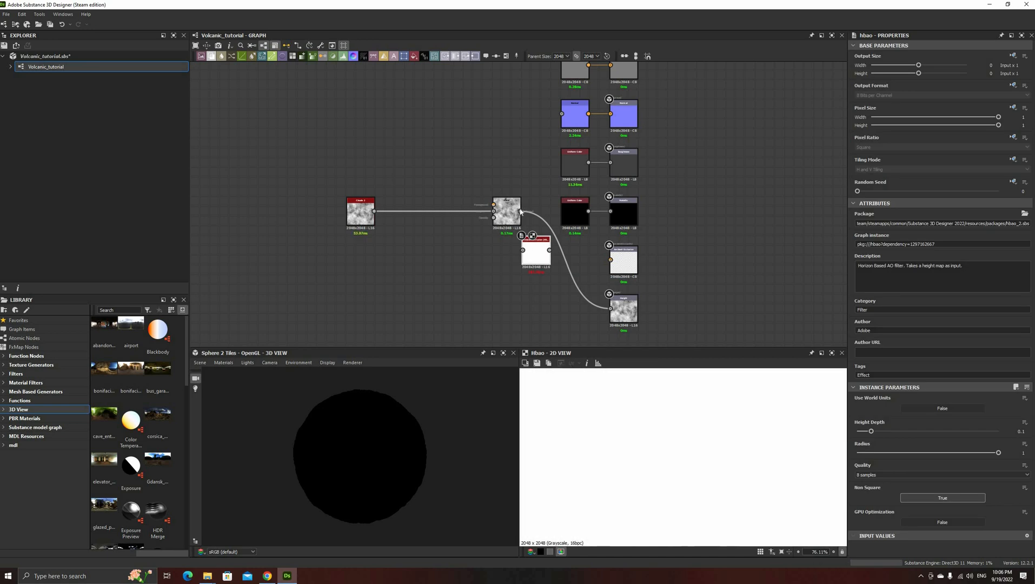
drag(523, 253, 520, 211)
drag(552, 256, 589, 260)
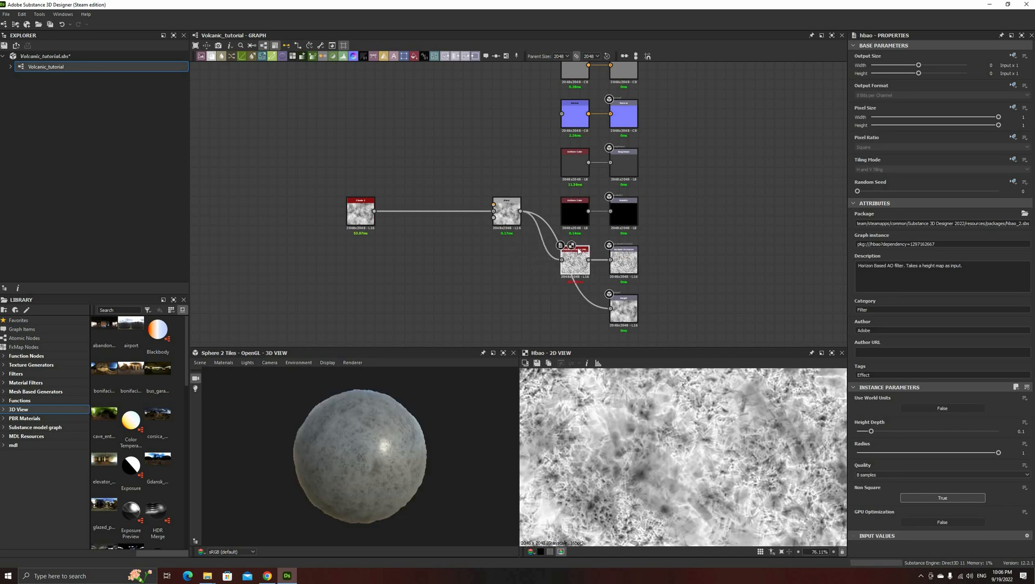
Connect the Blend output to the Normal node's input and check the relief on the preview sphere
drag(520, 211, 562, 114)
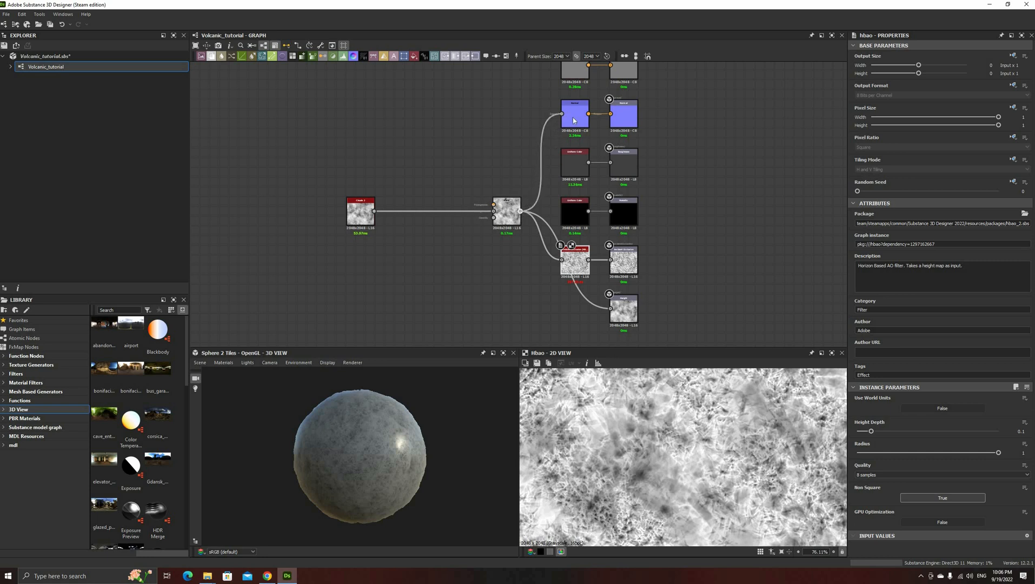
drag(385, 470, 441, 539)
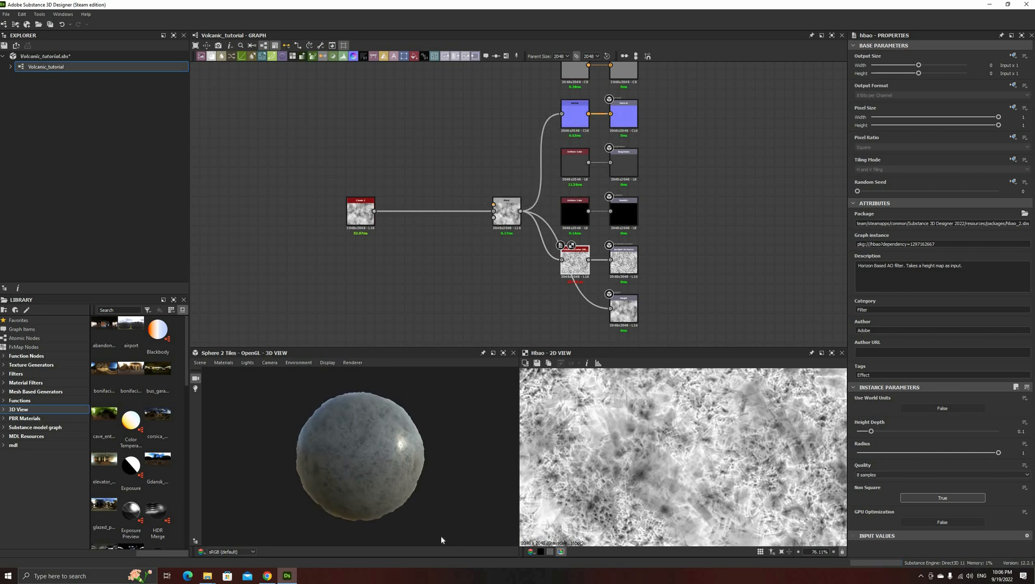
right_drag(441, 540, 590, 139)
Set the grayscale Output Color of the Roughness output's Uniform Color node to 143
middle_drag(503, 172, 489, 242)
click(561, 232)
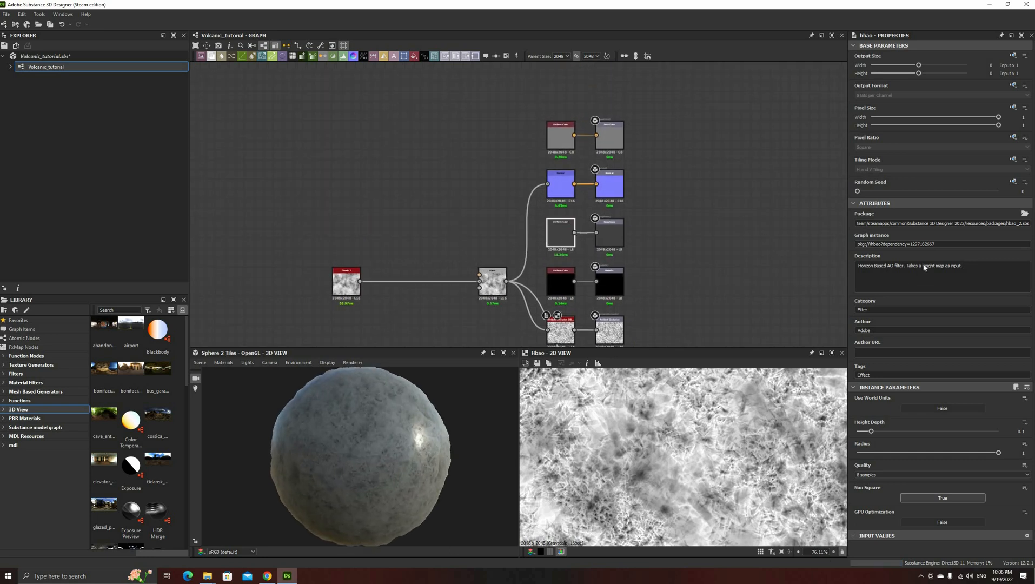
click(951, 257)
click(955, 258)
drag(393, 450, 423, 501)
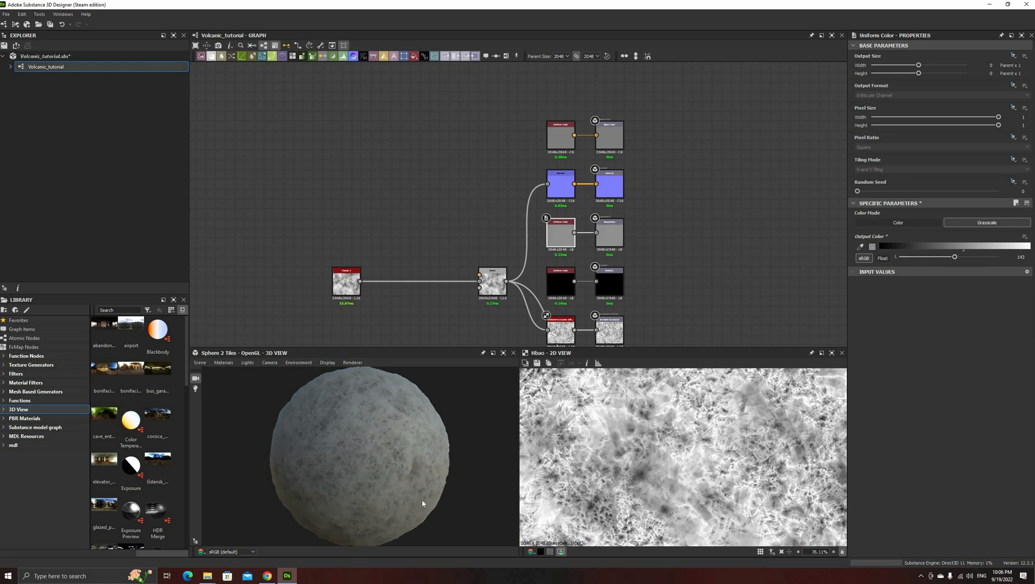
scroll(411, 511, up, 5)
drag(368, 481, 328, 491)
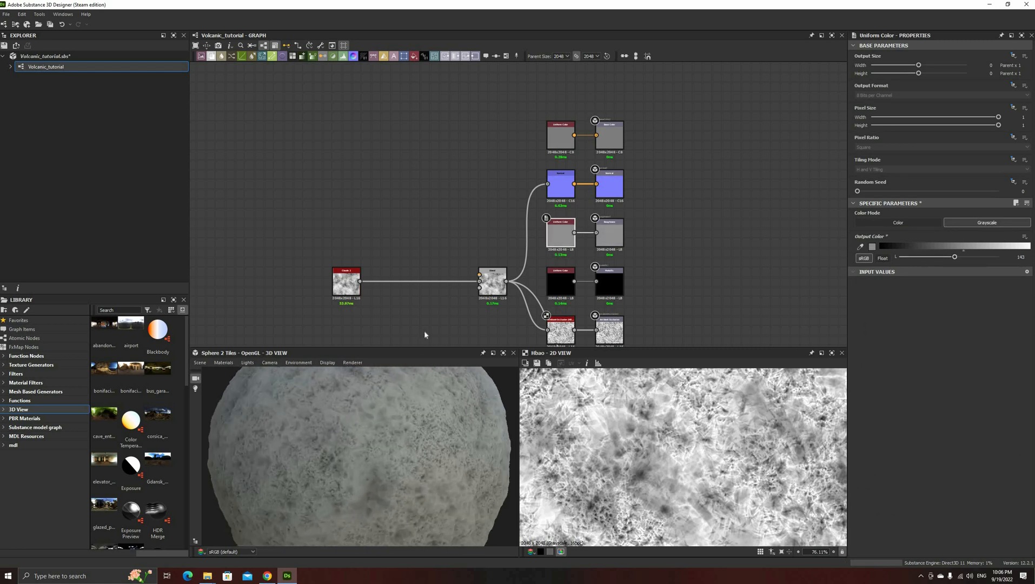
Move the Clouds 2 node farther from the Blend node to make room between them
middle_drag(438, 284, 580, 247)
drag(487, 243, 390, 243)
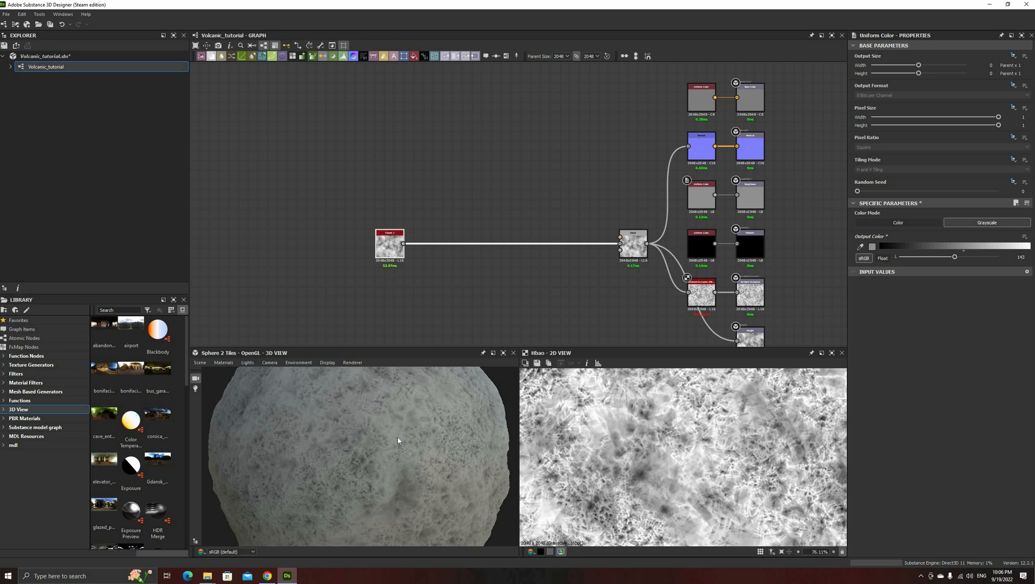
scroll(398, 438, down, 3)
scroll(497, 252, up, 4)
middle_drag(299, 254, 434, 254)
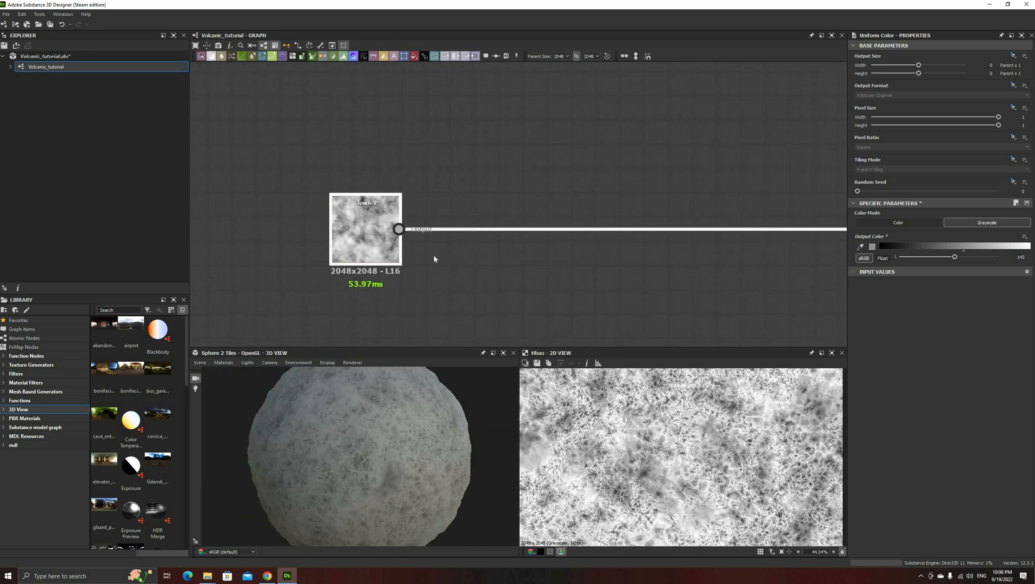
scroll(465, 279, down, 3)
Insert a Blur node between the Clouds 2 and Blend nodes
click(421, 266)
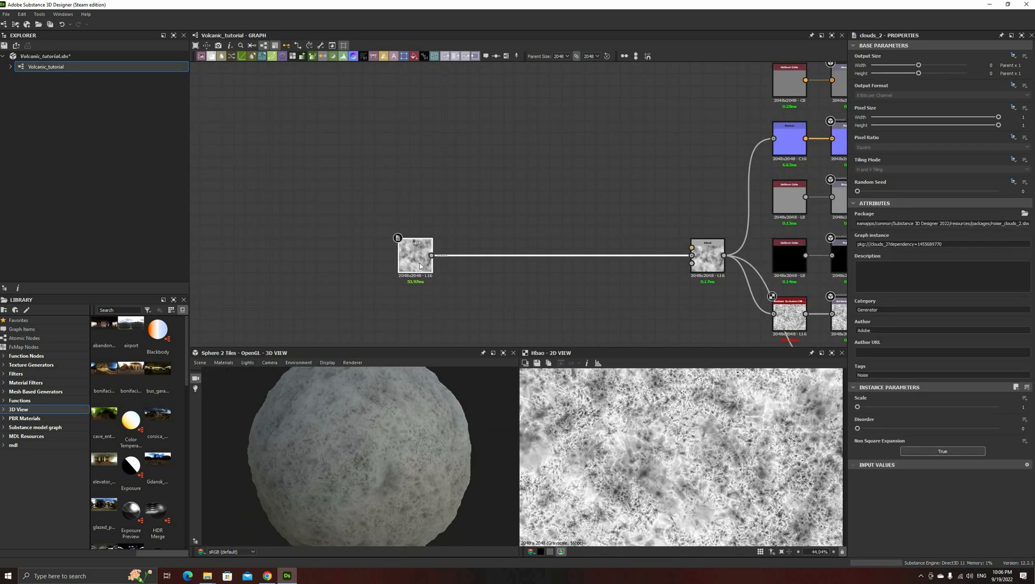
key(space)
text(blu)
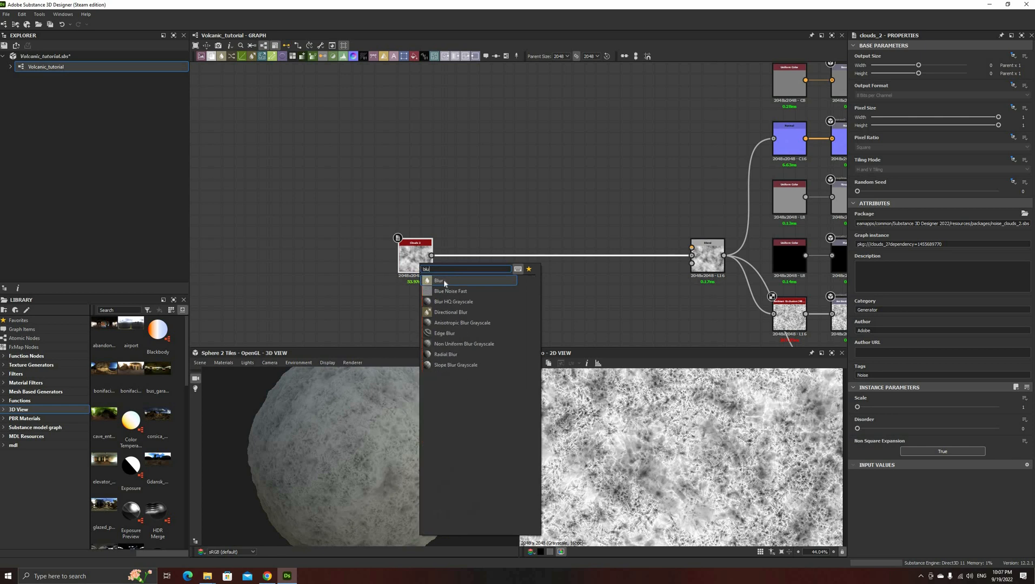
key(Return)
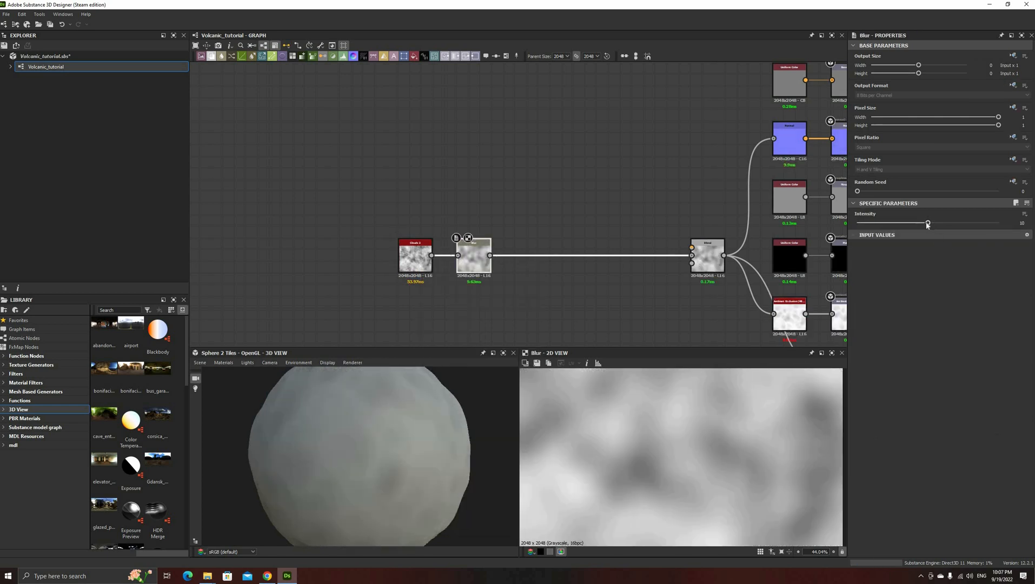
Set the Blur node's Intensity to 0.8 and inspect the softened surface on the sphere
drag(928, 225, 856, 222)
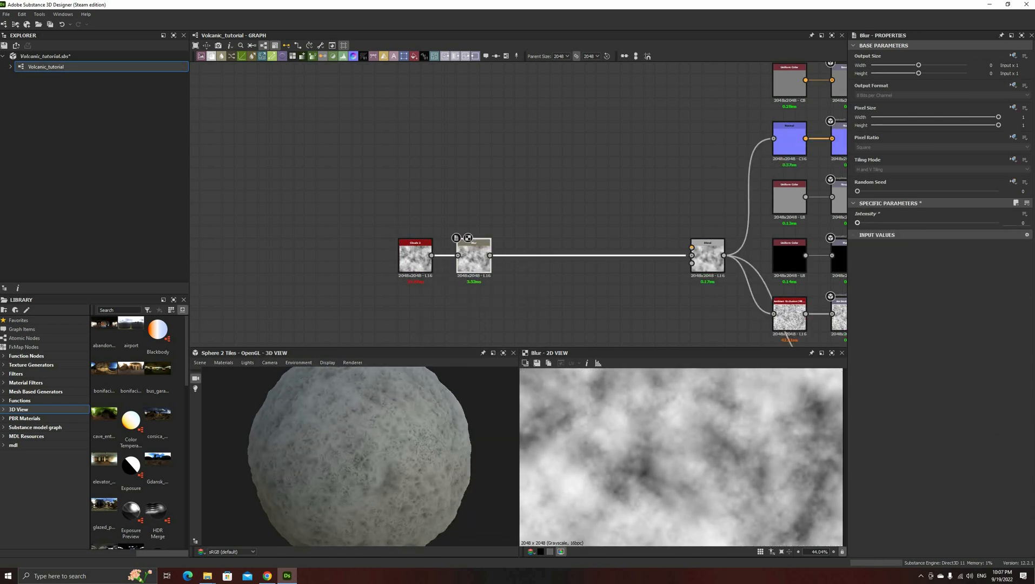
click(1017, 223)
text(0.11)
key(Return)
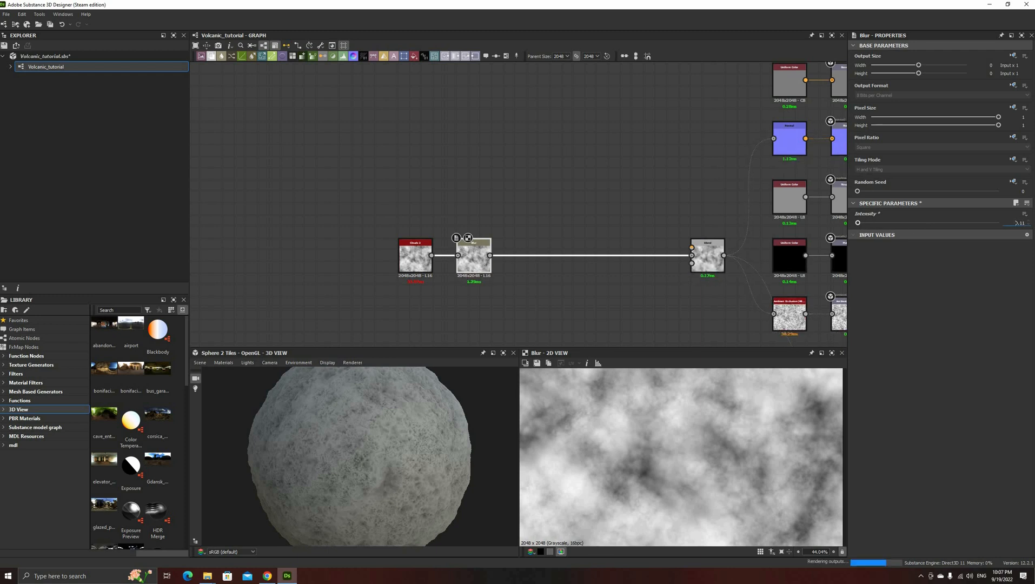
drag(858, 223, 858, 223)
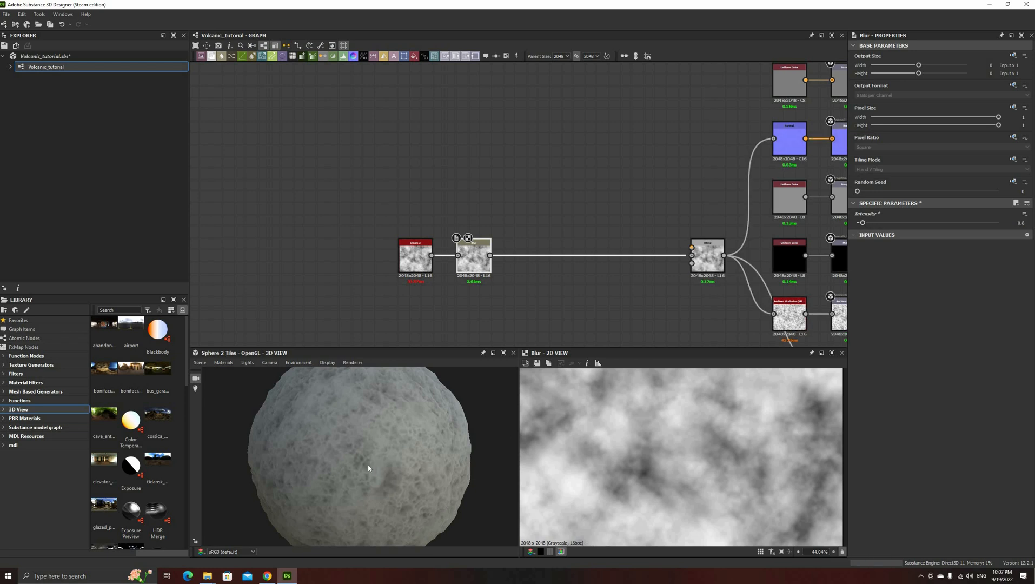
scroll(368, 468, up, 5)
scroll(429, 461, down, 5)
Set the Clouds 2 node's Scale to 2 and its Random Seed to 3
click(418, 255)
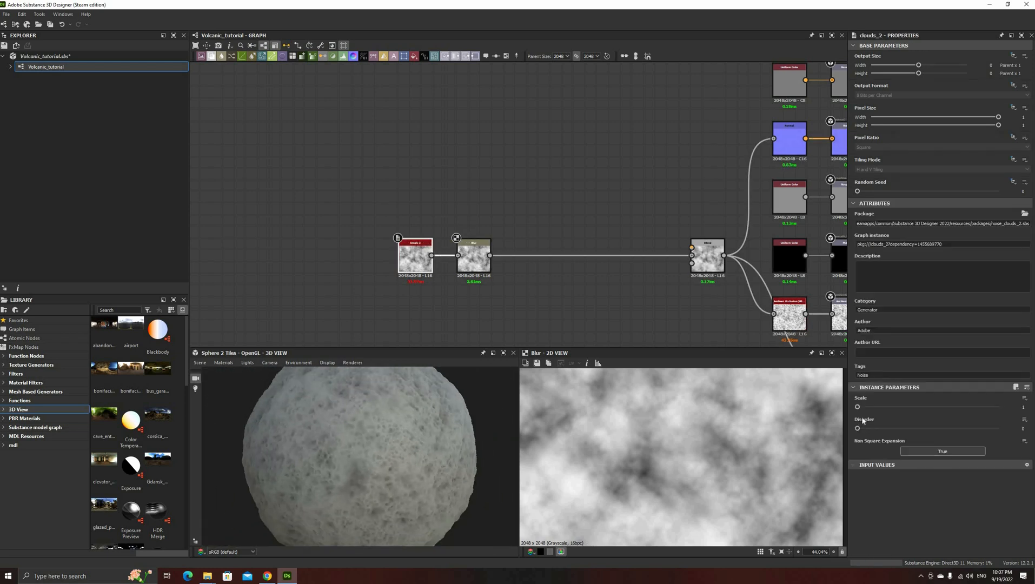
drag(867, 409, 877, 409)
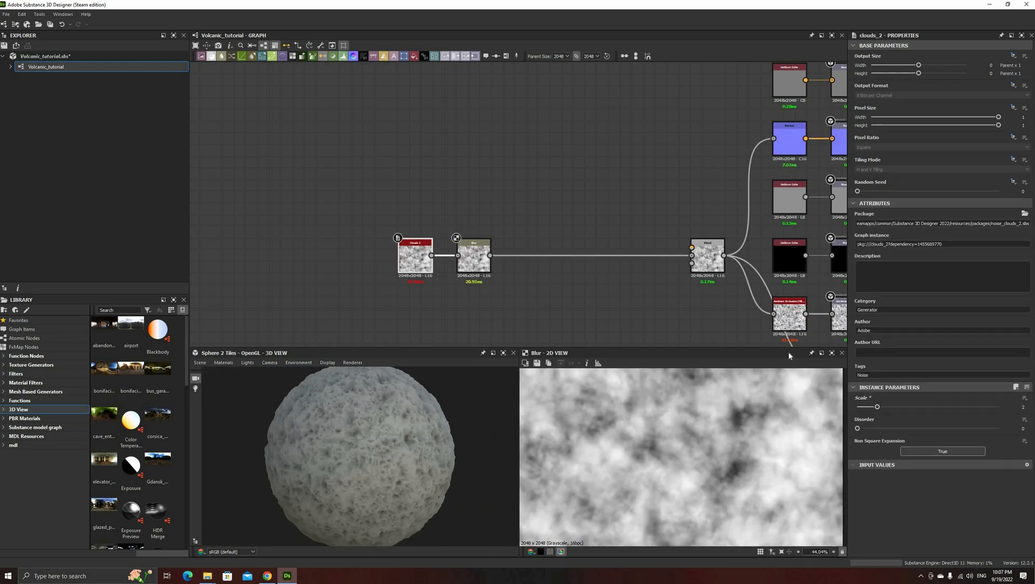
drag(890, 190, 900, 191)
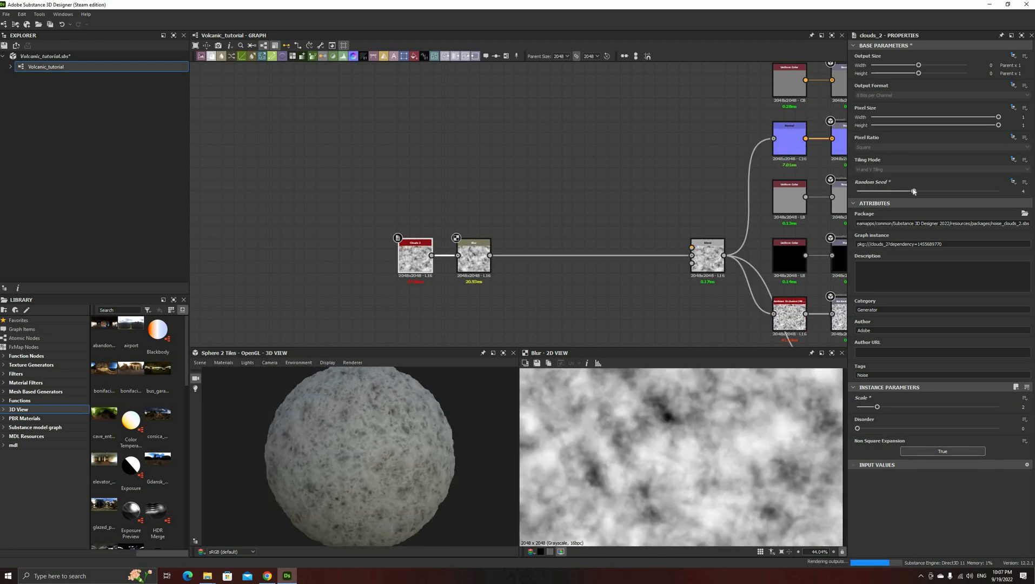
scroll(702, 435, down, 3)
scroll(712, 448, down, 1)
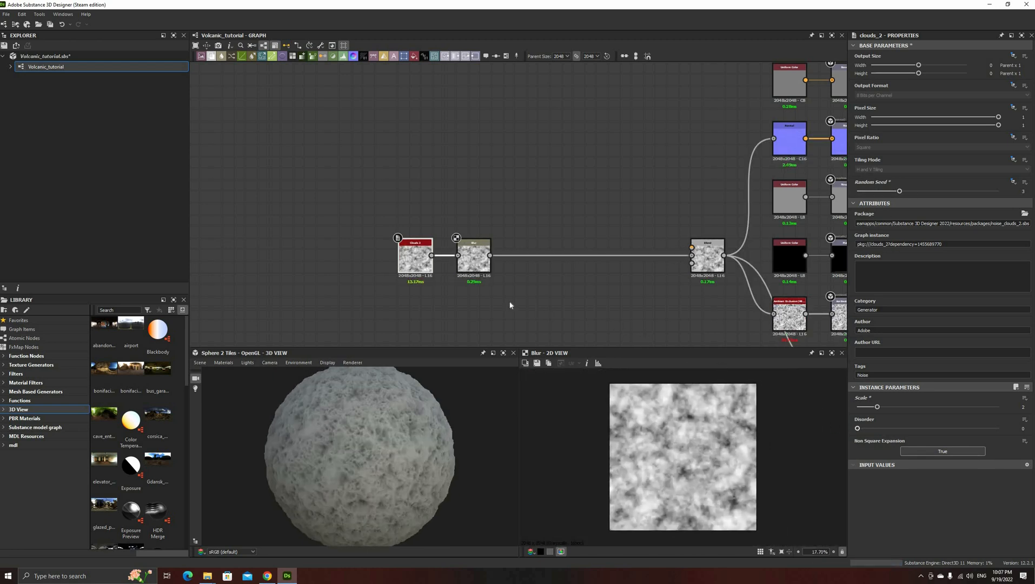
Add a Perlin Noise node below Clouds 2 with Scale 6 and connect it to the Blend node in place of the Blur
click(467, 299)
key(space)
text(perlin)
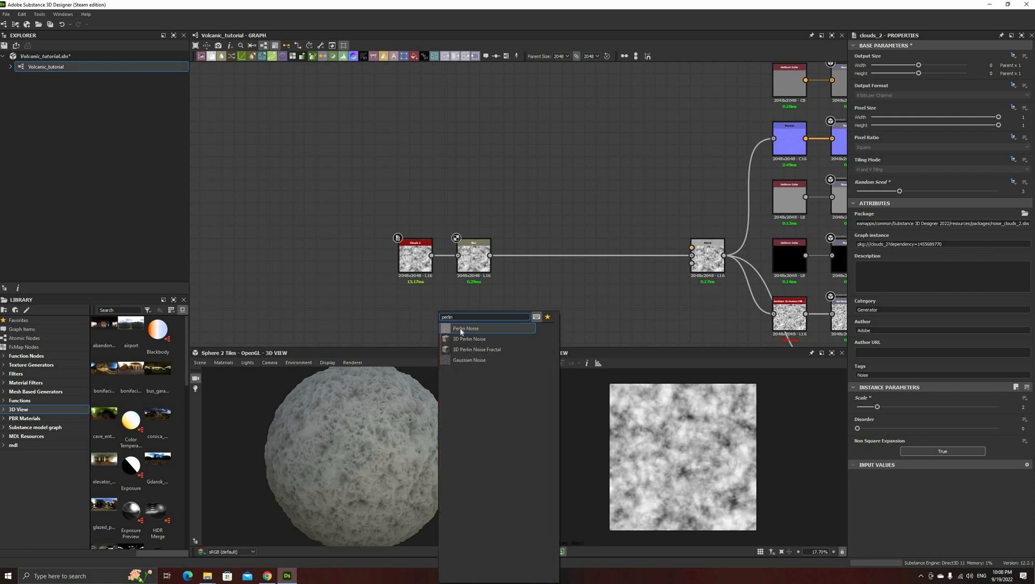
click(460, 329)
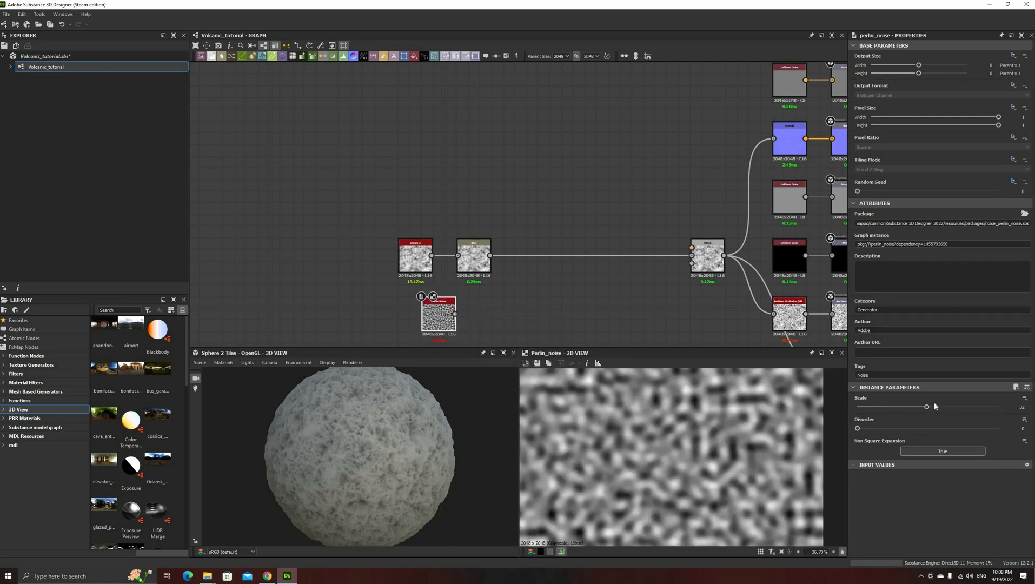
drag(902, 408, 868, 412)
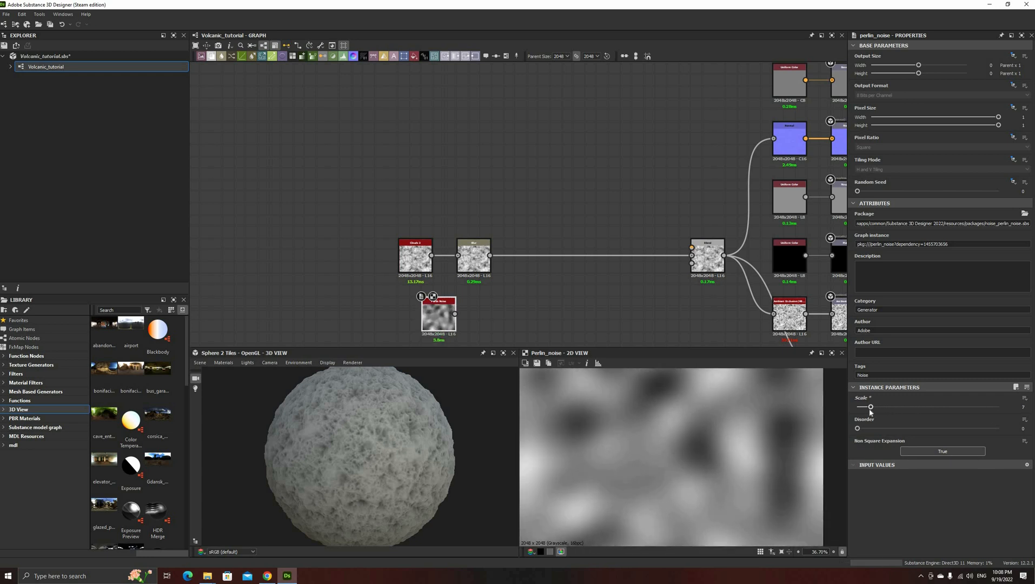
scroll(645, 390, down, 3)
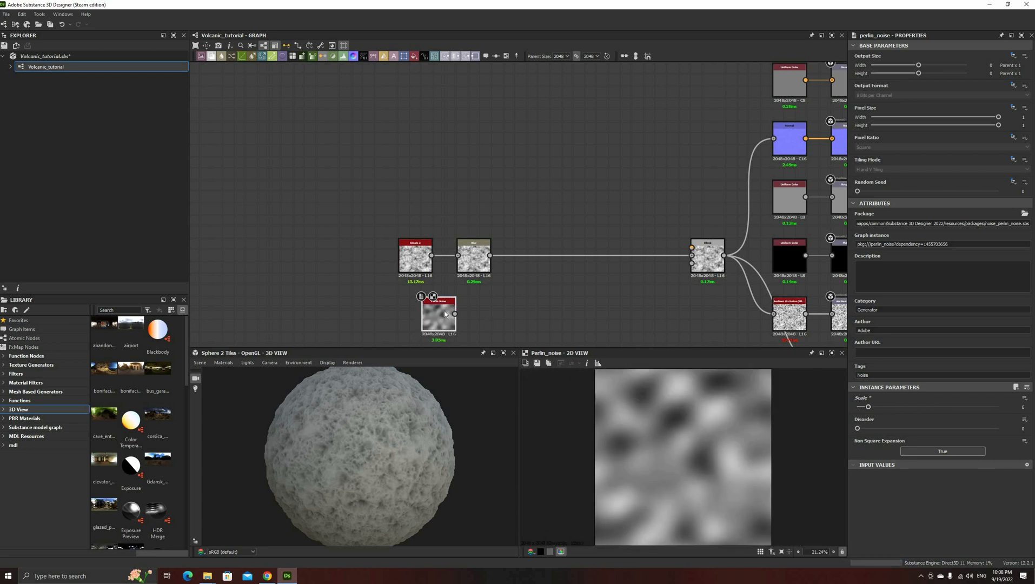
drag(663, 259, 692, 255)
mouse_move(352, 471)
mouse_down()
mouse_move(295, 416)
mouse_move(368, 459)
mouse_up()
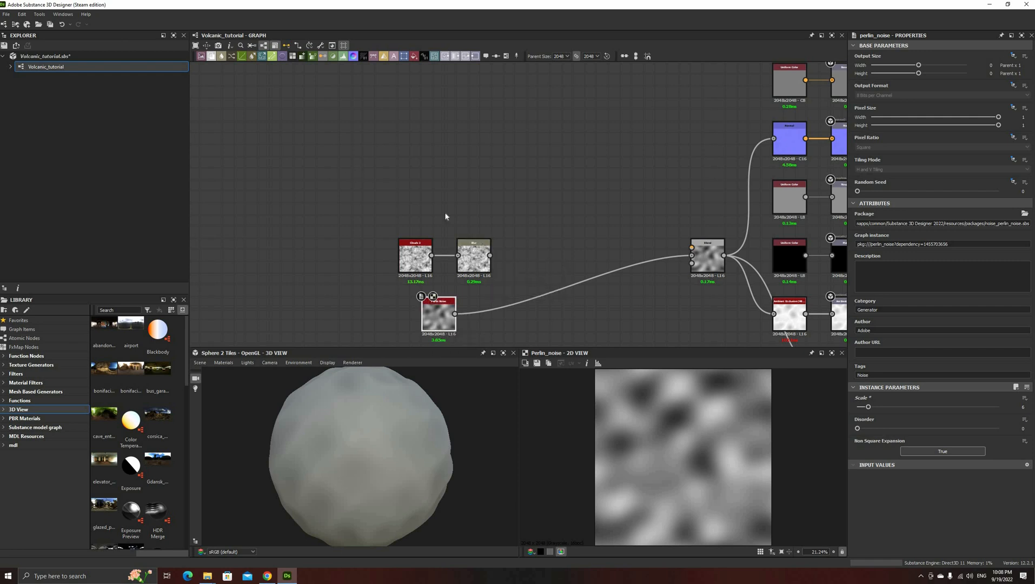
Insert a second Blend node with Blur as foreground and Perlin Noise as background, placing both nodes beneath the Blur node
right_click(434, 317)
click(557, 328)
key(space)
text(bl)
key(Return)
drag(502, 317, 528, 296)
drag(447, 312, 481, 301)
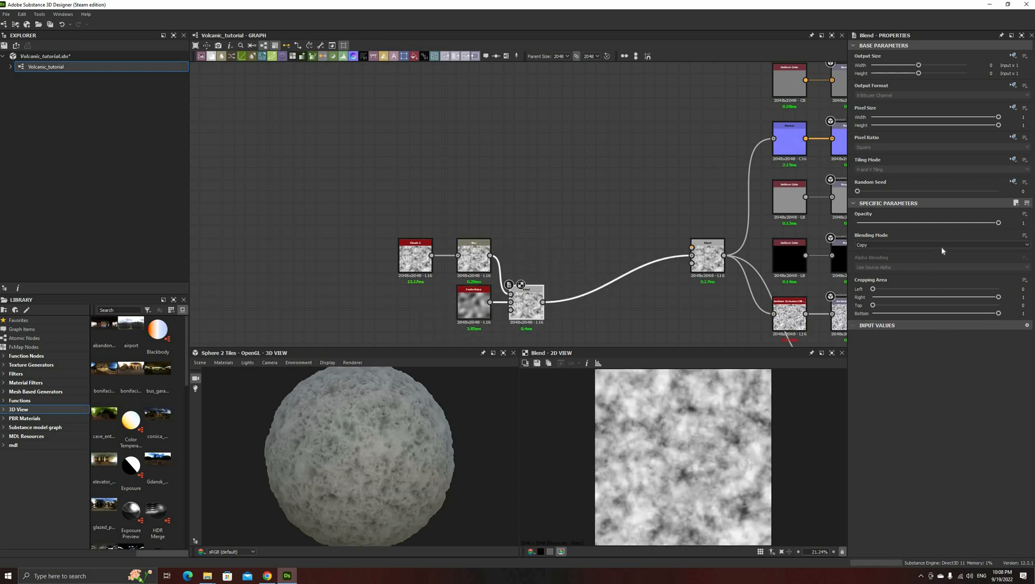
Keep the new Blend node in Copy mode and set its Opacity to 0.5
click(961, 247)
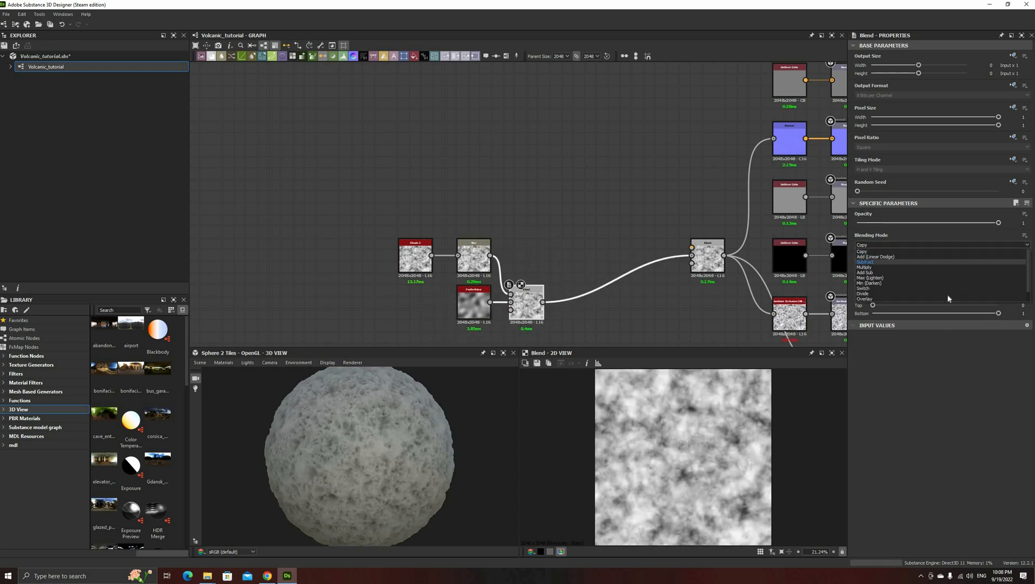
click(998, 224)
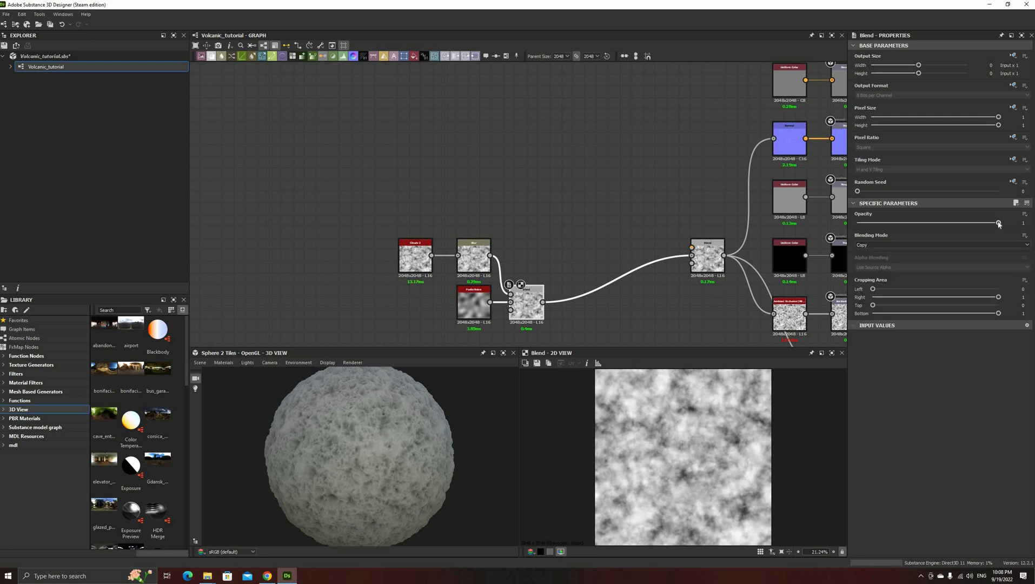
drag(998, 224, 930, 224)
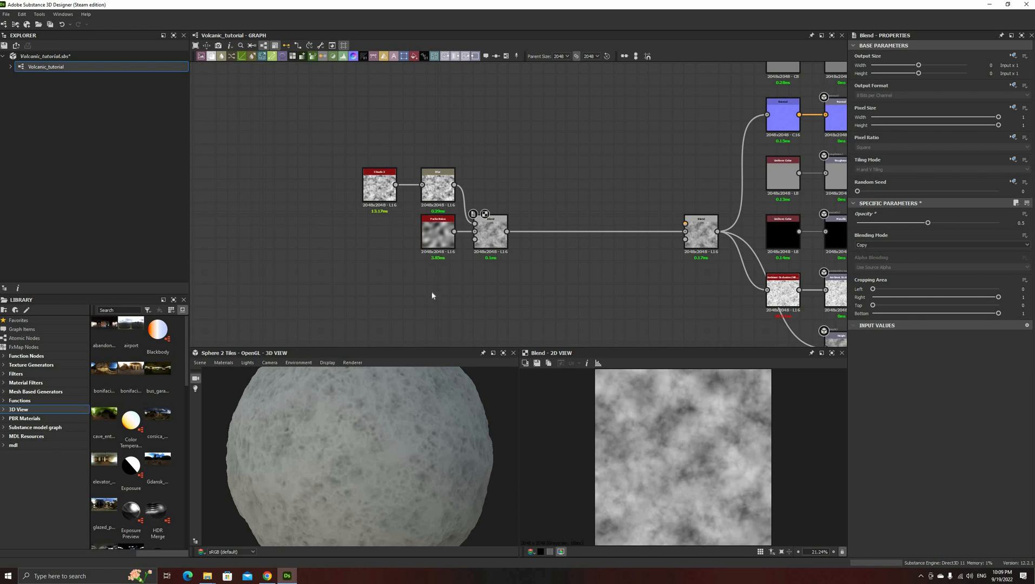
Add a Plasma noise node below the new Blend node and set its Scale to 8
key(space)
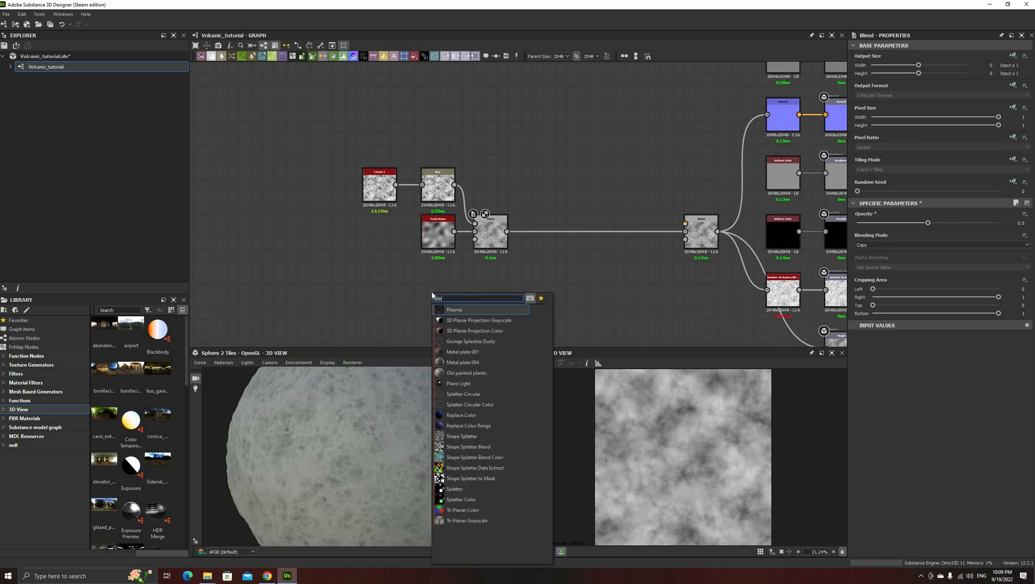
text(plas)
key(Return)
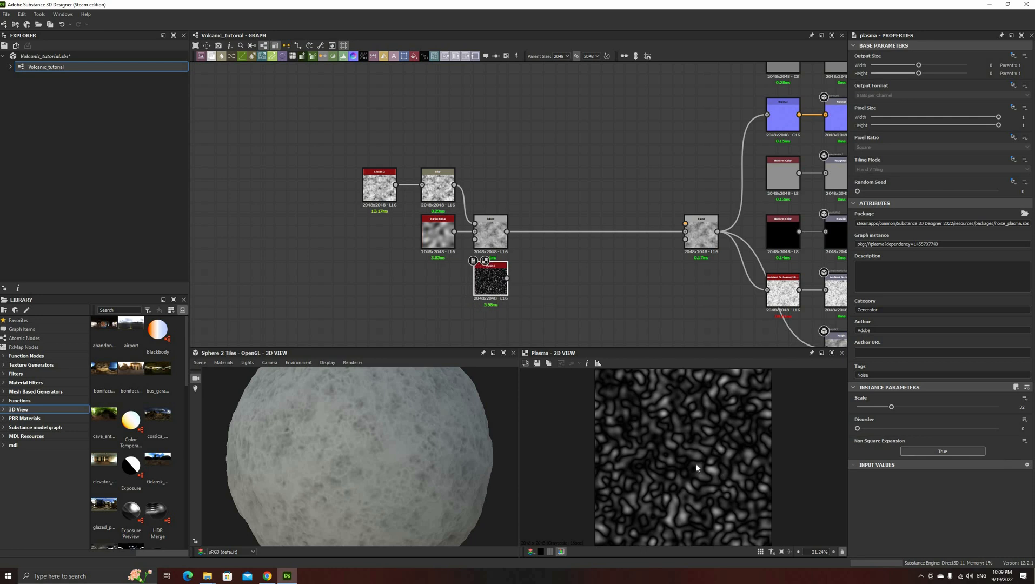
scroll(697, 468, up, 5)
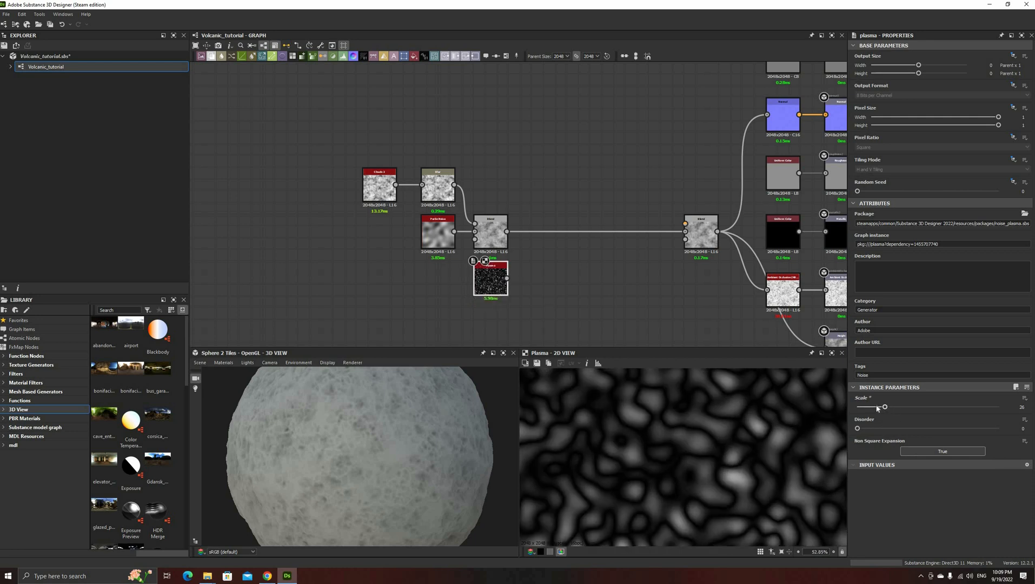
drag(878, 409, 863, 412)
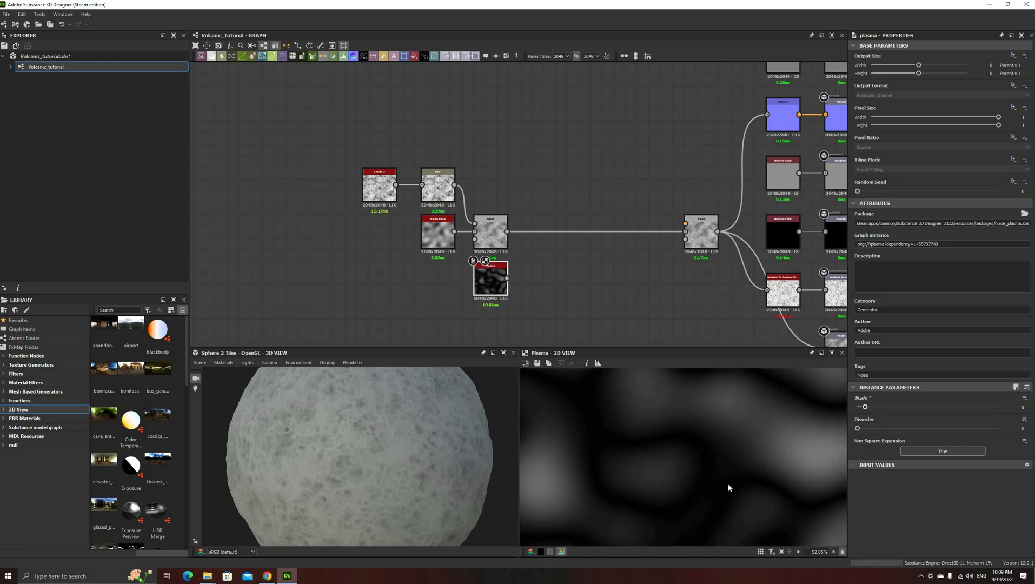
Vary the Plasma noise pattern by setting its Random Seed to 46277
scroll(729, 483, down, 7)
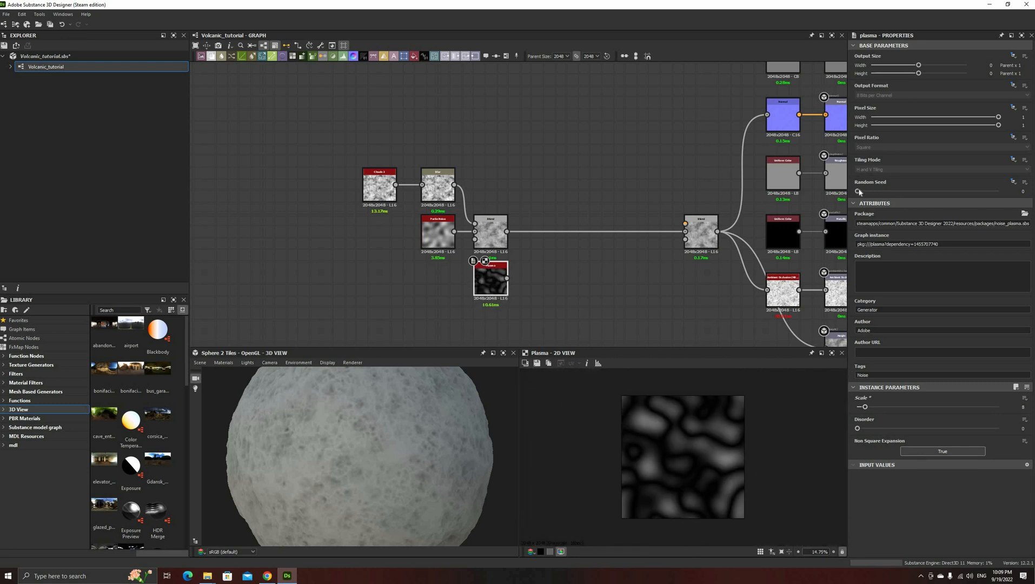
drag(909, 193, 955, 196)
key(Right)
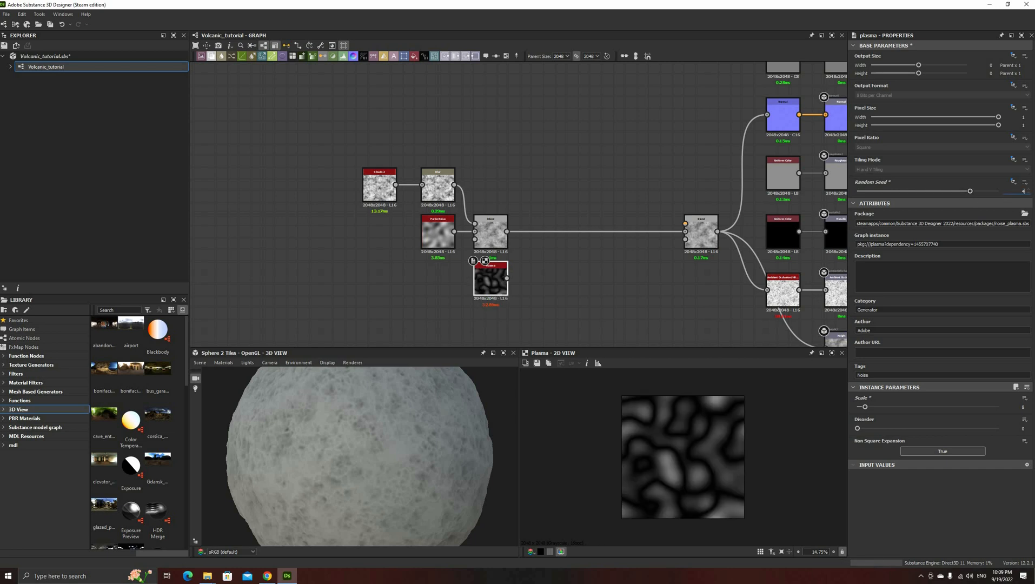
key(Return)
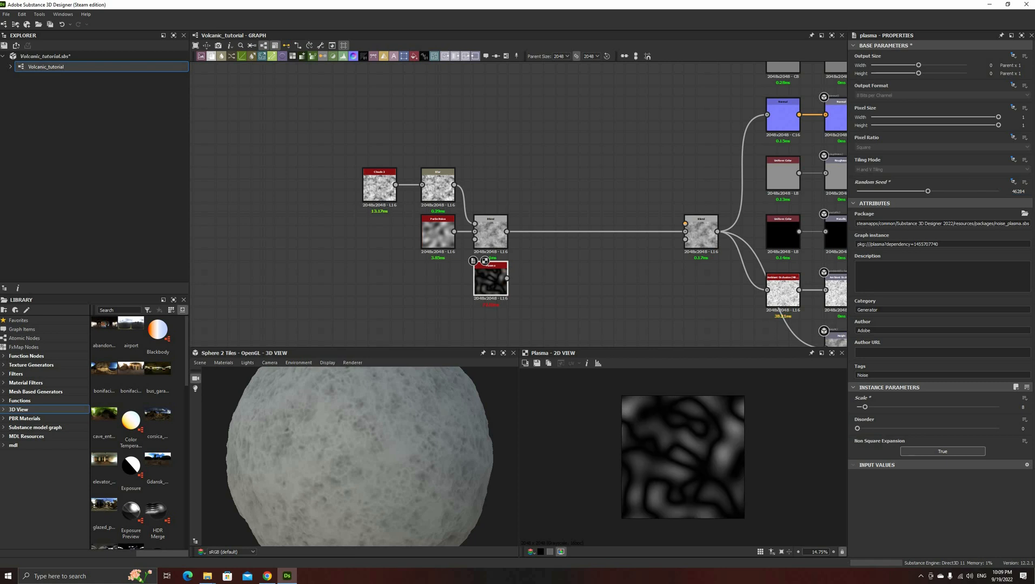
scroll(1018, 192, down, 7)
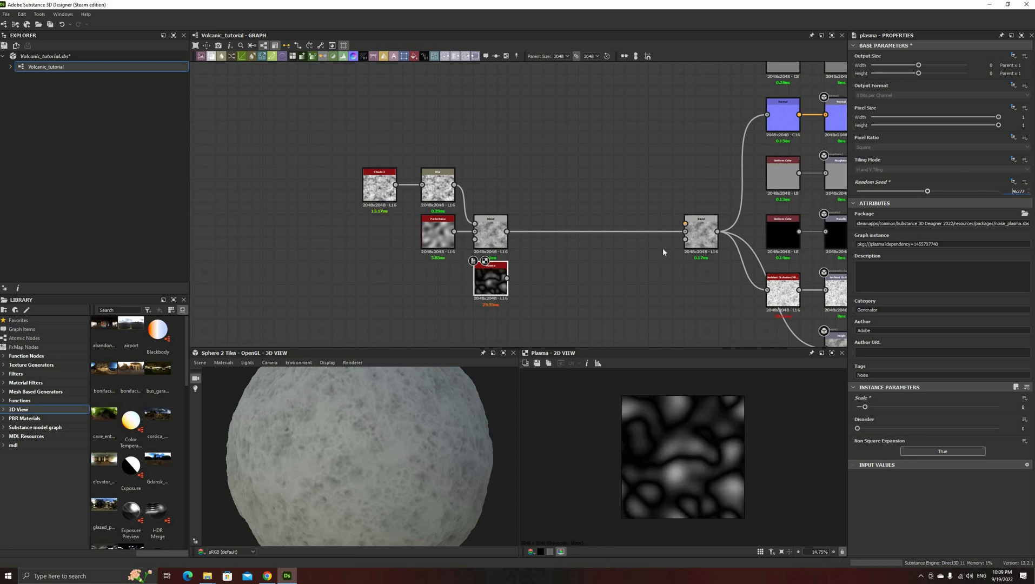
Blend the Blur/Perlin mix over Plasma with a new Blend node at 0.5 Opacity and connect it to the final Blend node
click(491, 232)
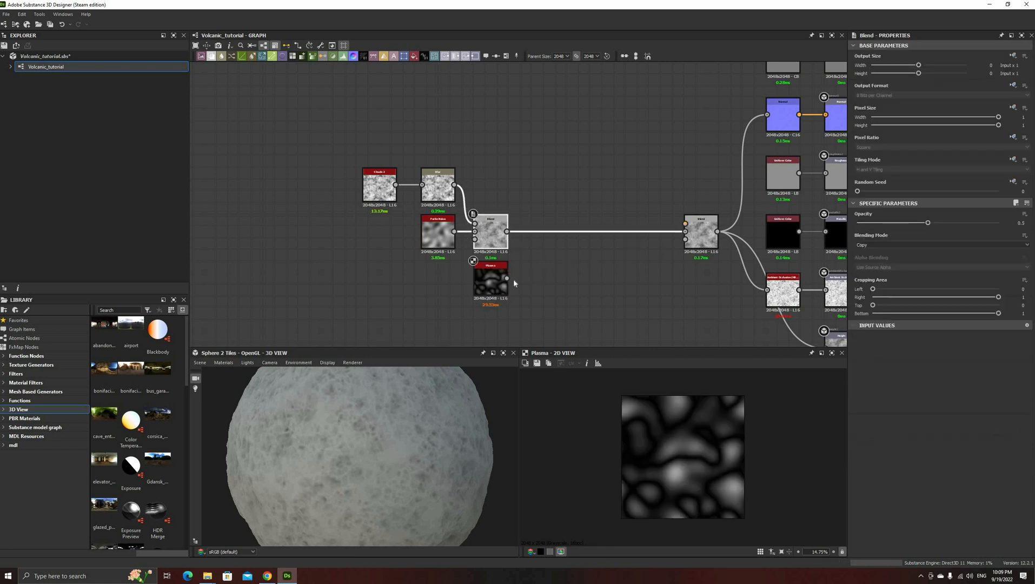
drag(507, 279, 548, 283)
click(541, 303)
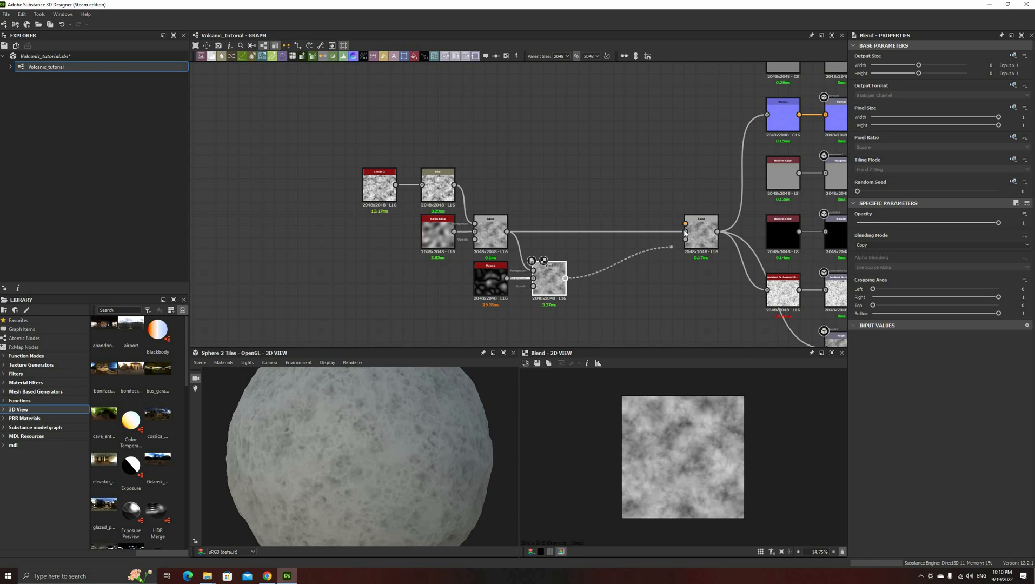
drag(685, 232, 686, 232)
drag(964, 225, 927, 223)
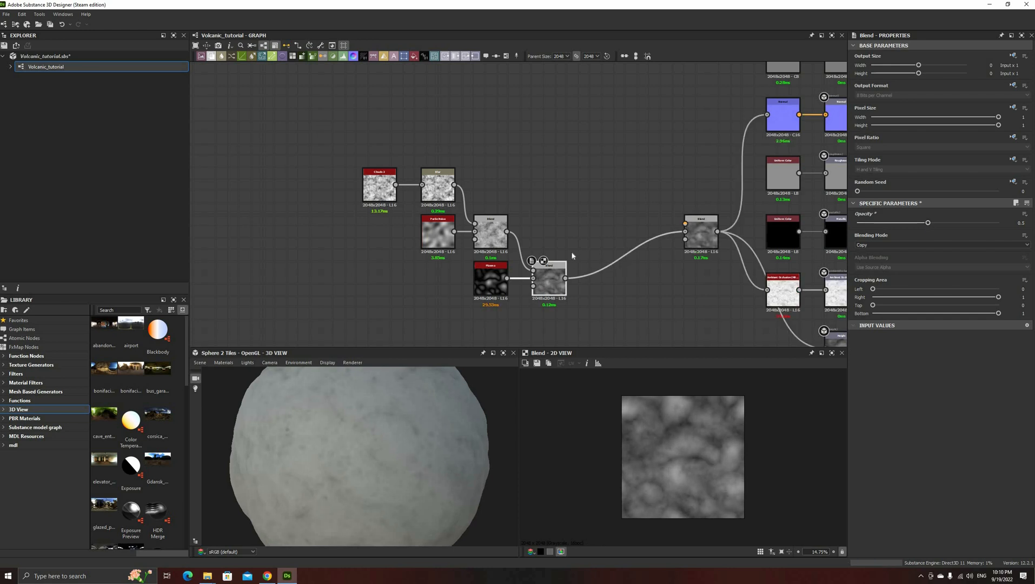
Tidy the graph by placing the new Blend node in line with the others and aligning Plasma, Perlin Noise and Blur in one column
drag(541, 285, 565, 238)
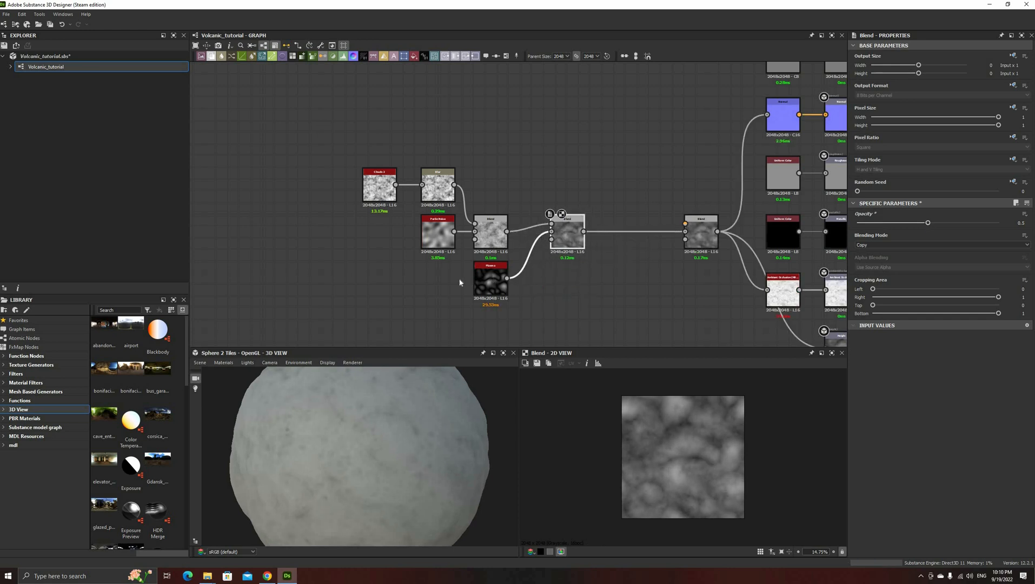
drag(483, 280, 424, 281)
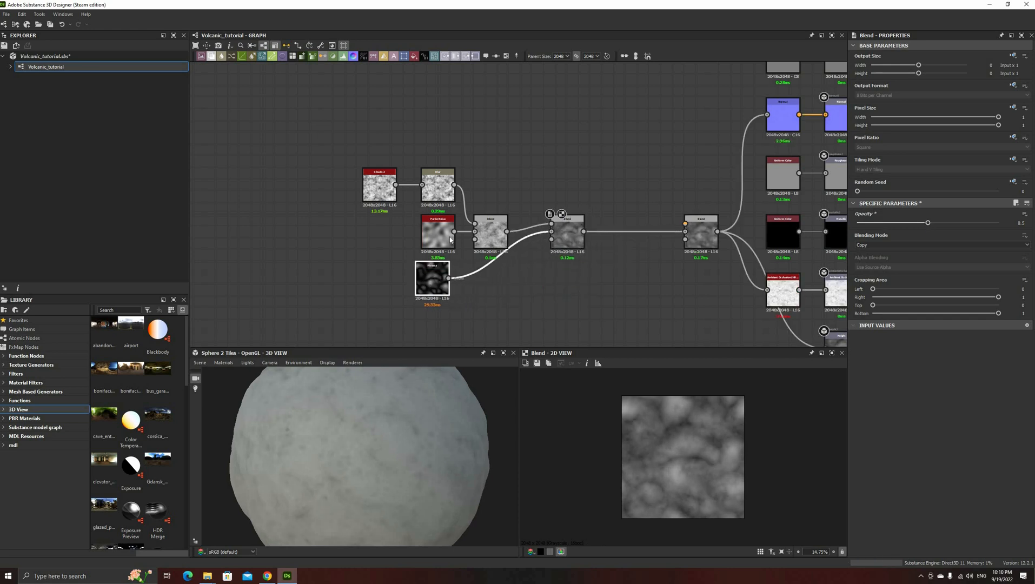
drag(437, 232, 431, 232)
drag(440, 189, 432, 190)
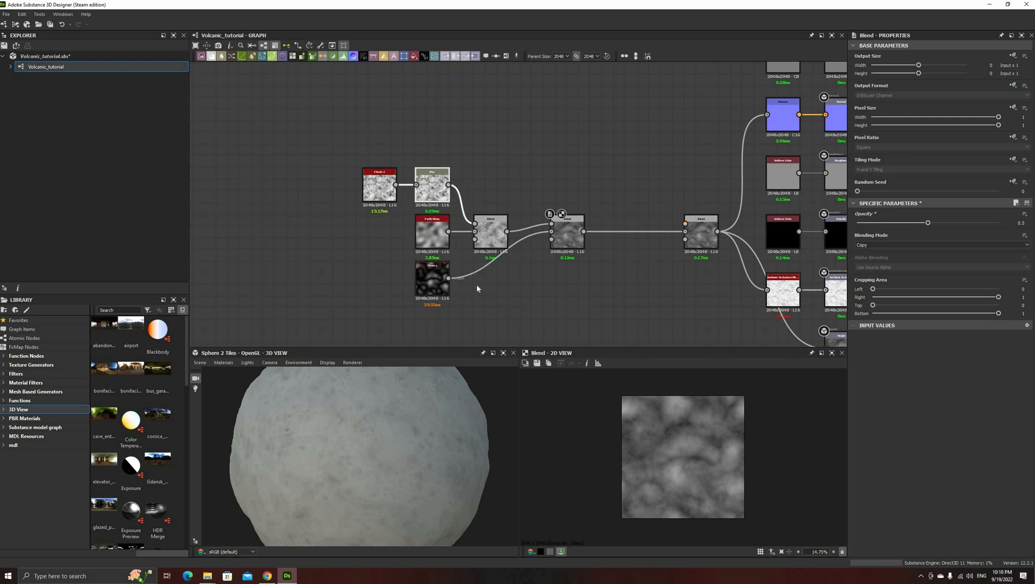
Insert a Blur node between Plasma and the new Blend node and lower its Intensity for a slight softening
click(439, 279)
key(space)
key(Down)
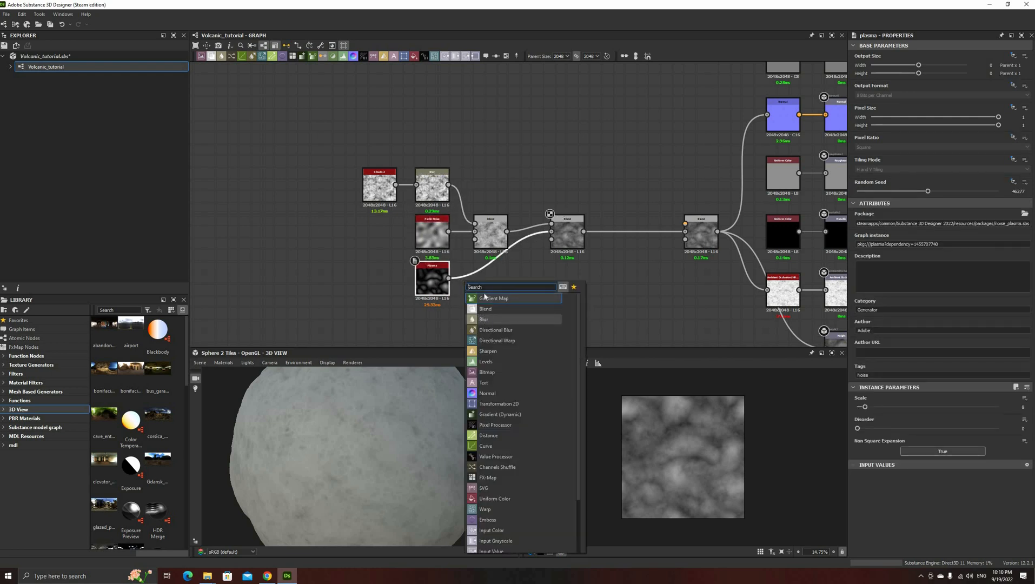
key(Return)
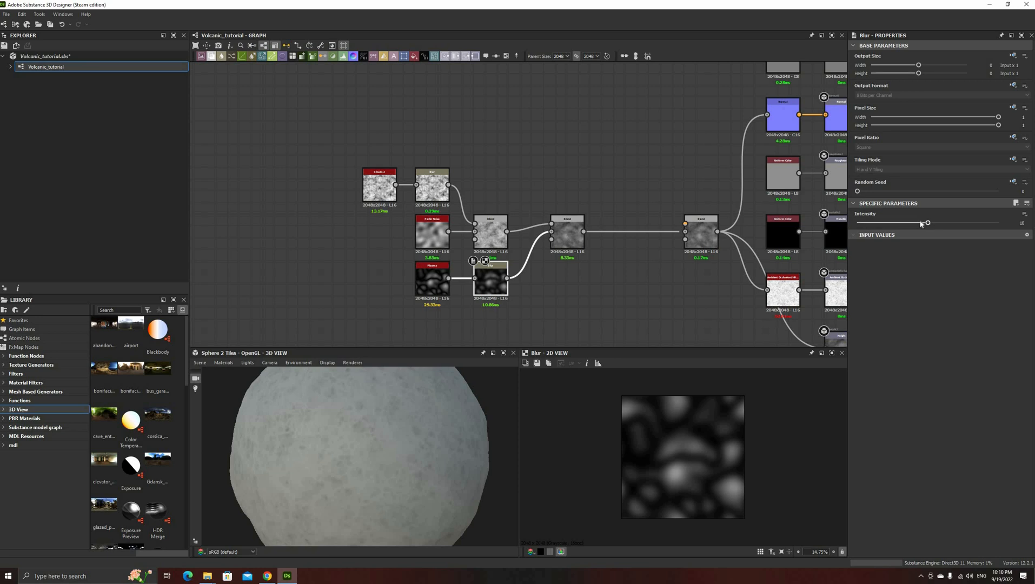
drag(928, 223, 879, 222)
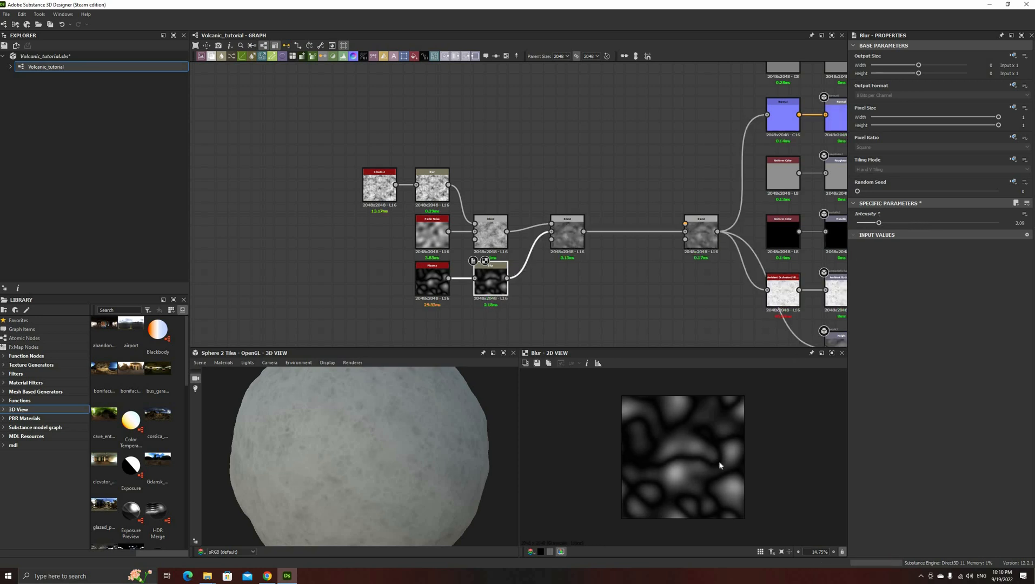
scroll(719, 464, up, 4)
scroll(822, 370, up, 2)
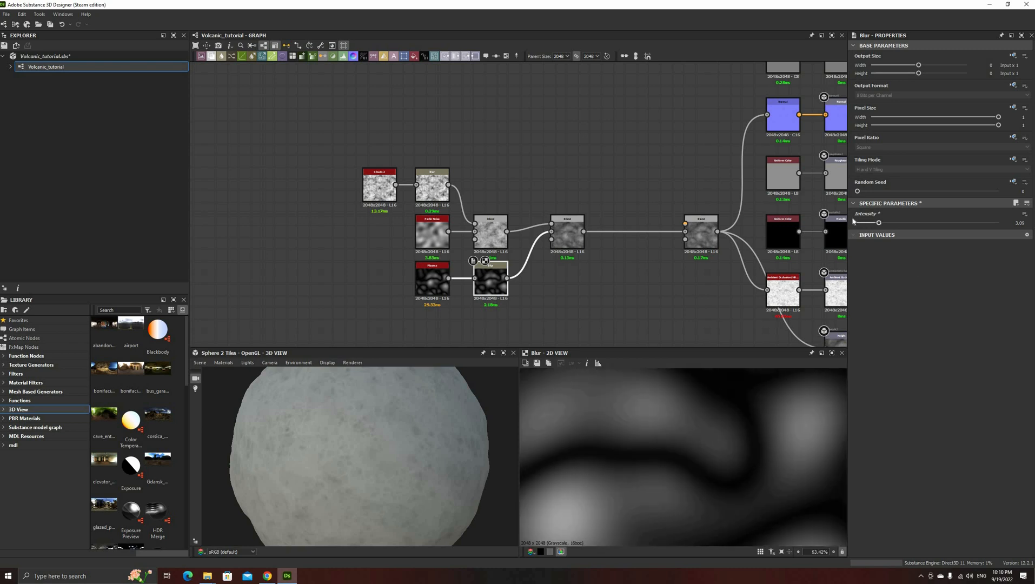
drag(854, 221, 873, 223)
Set the Opacity of the Blend node that combines the blurred Plasma with the other noises to 0.44
click(567, 232)
drag(927, 223, 919, 223)
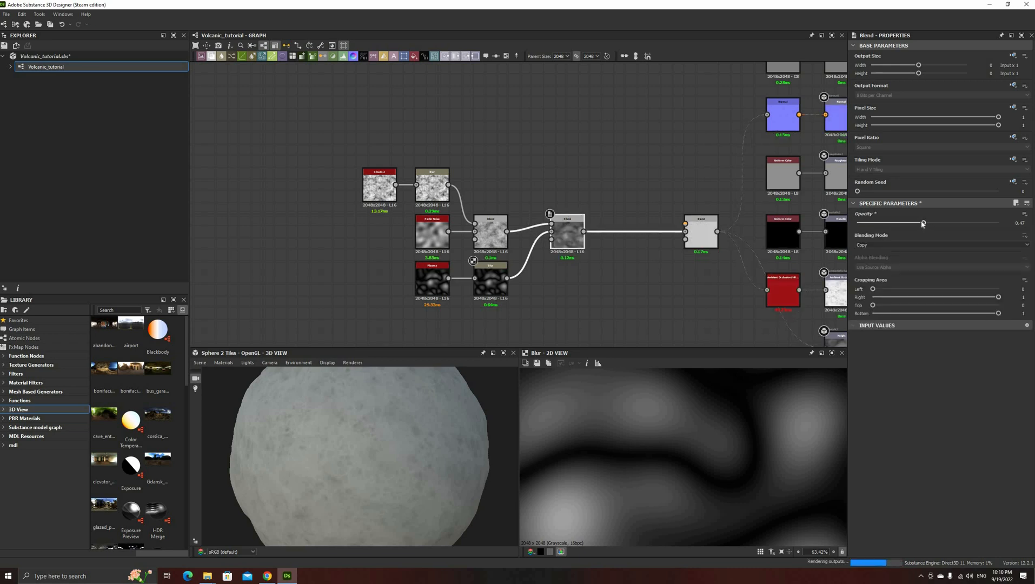
scroll(410, 476, down, 5)
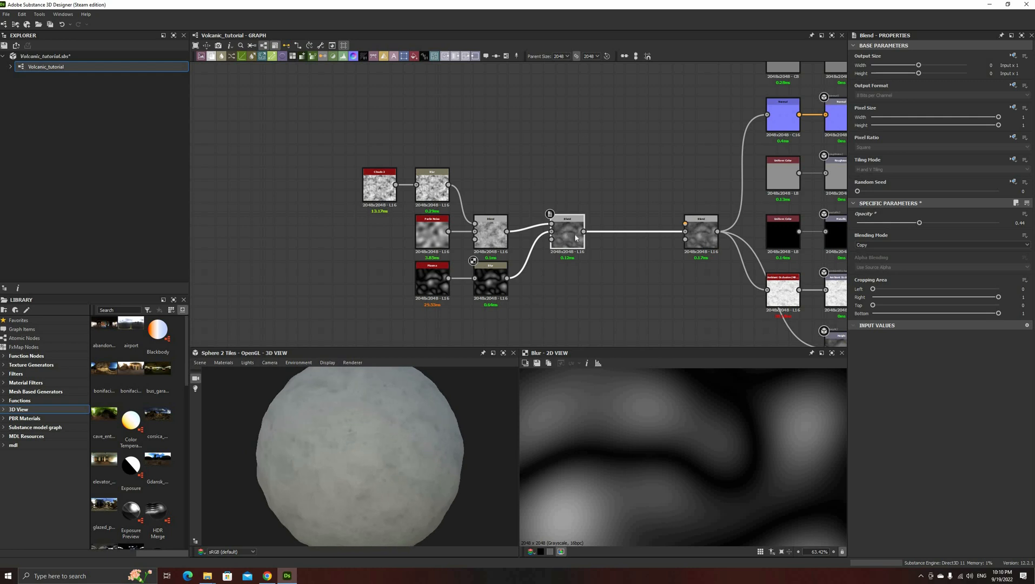
Raise the Height Depth of the Ambient Occlusion (HBAO) node to 0.59
middle_drag(618, 293, 565, 273)
click(732, 270)
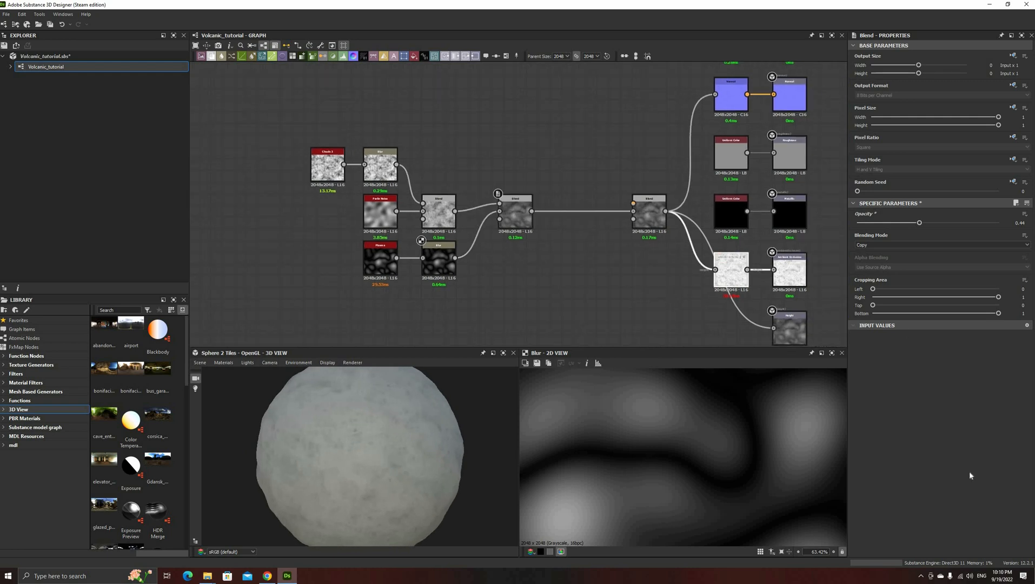
drag(872, 431, 941, 432)
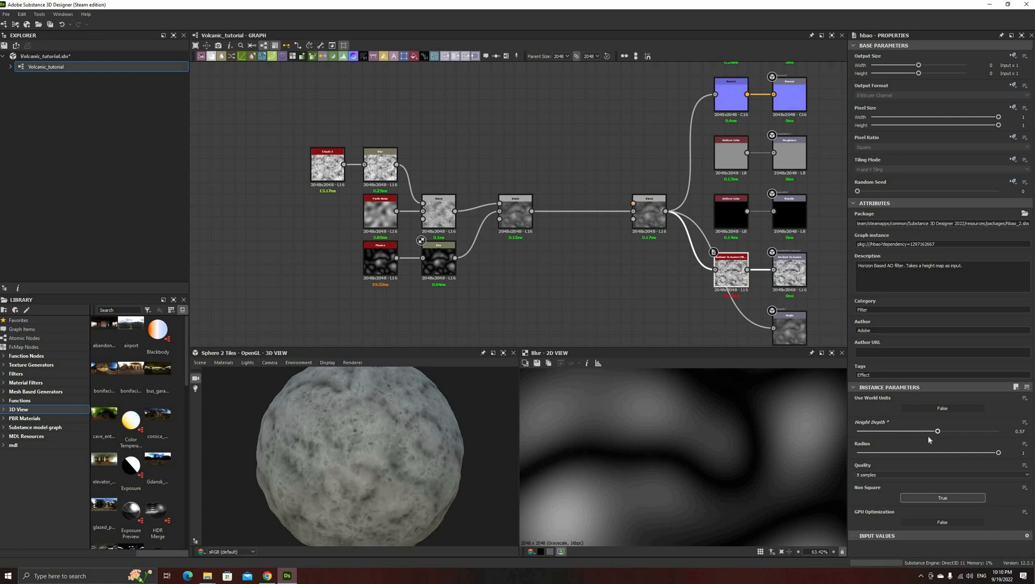
mouse_move(406, 493)
mouse_down()
mouse_move(374, 478)
mouse_move(404, 484)
mouse_up()
Add a Grunge Map 010 node in the empty area above the Clouds 2 node
middle_drag(326, 65, 365, 144)
key(space)
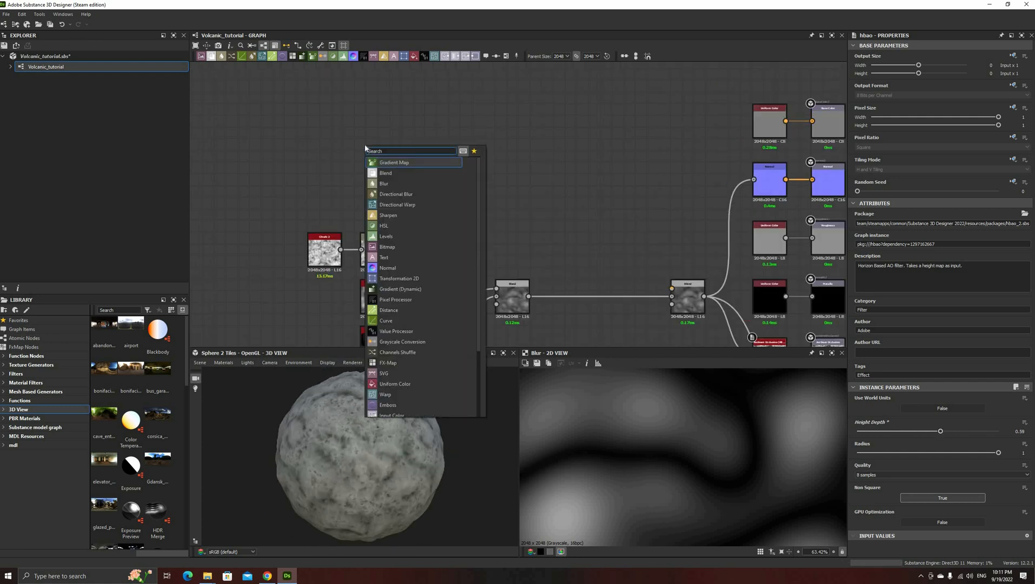
text(grun)
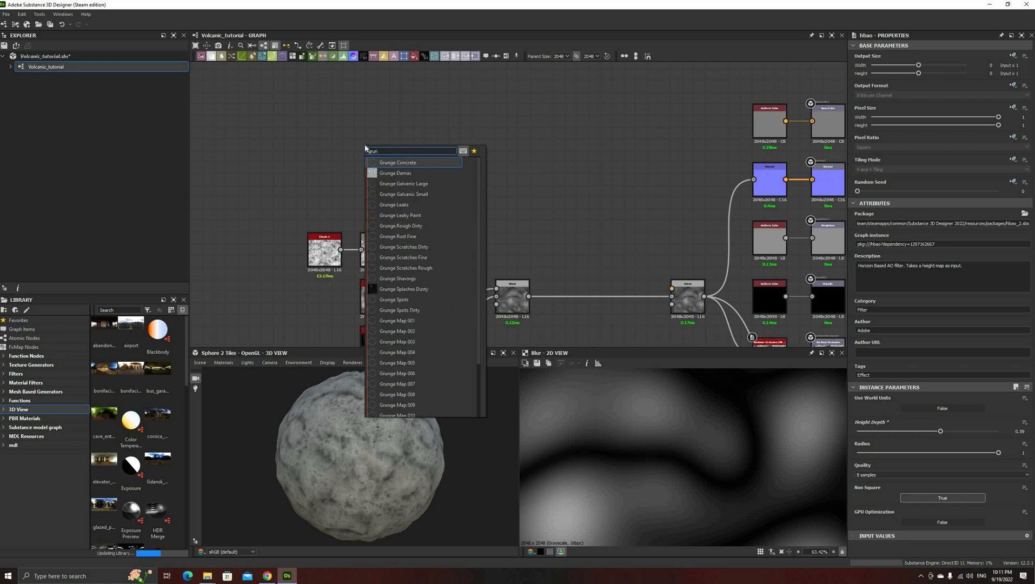
text(ge map)
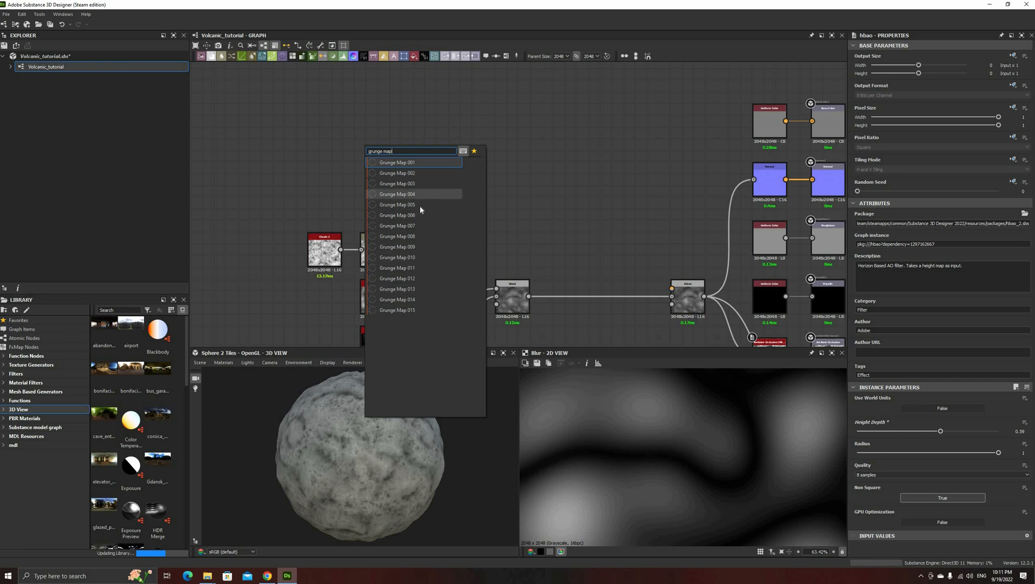
click(437, 217)
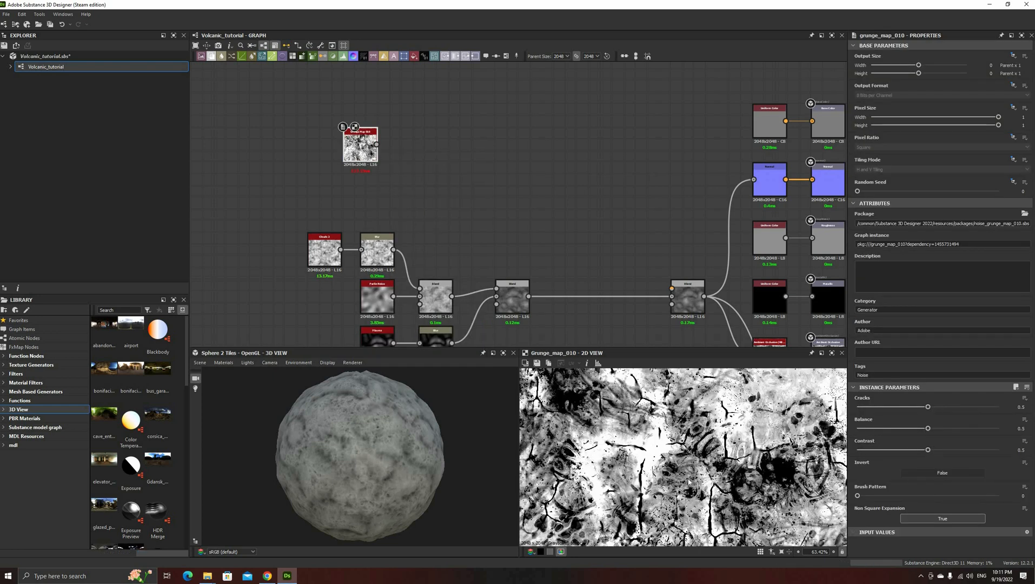
scroll(785, 445, up, 4)
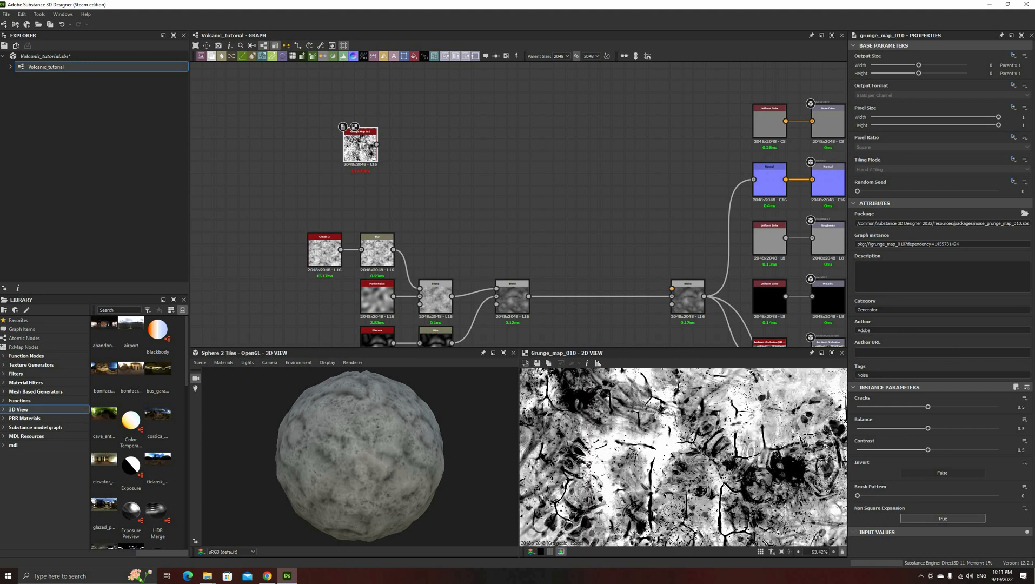
scroll(700, 447, down, 3)
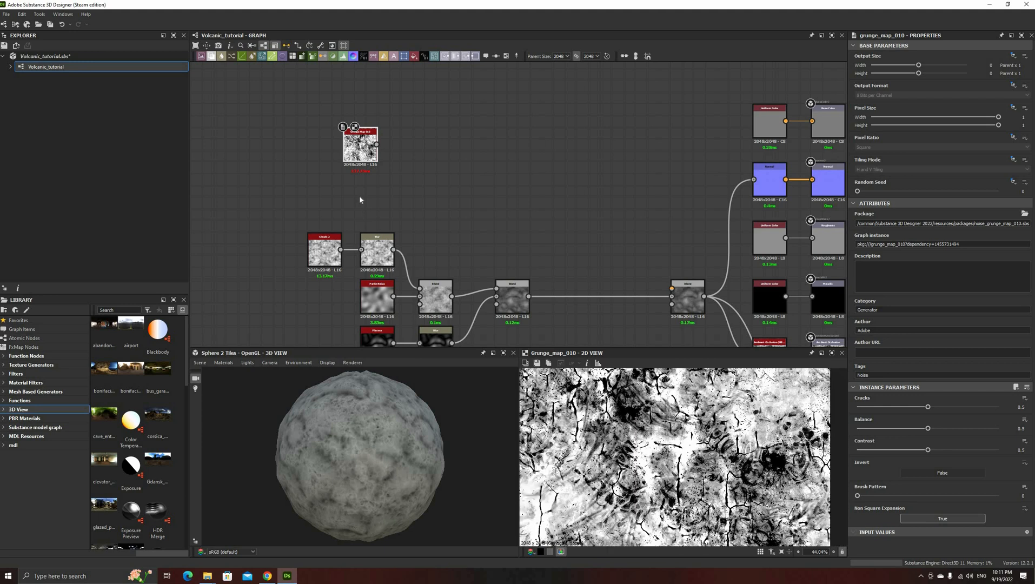
Add a Grunge Map 012 node and arrange both grunge maps in a column above the noise blends
key(space)
text(grunge map)
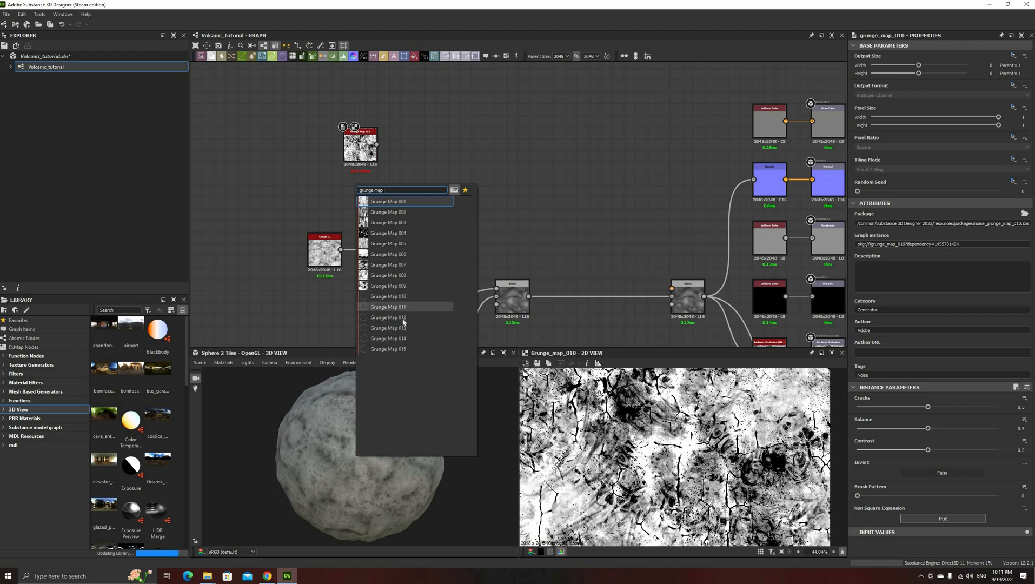
click(403, 317)
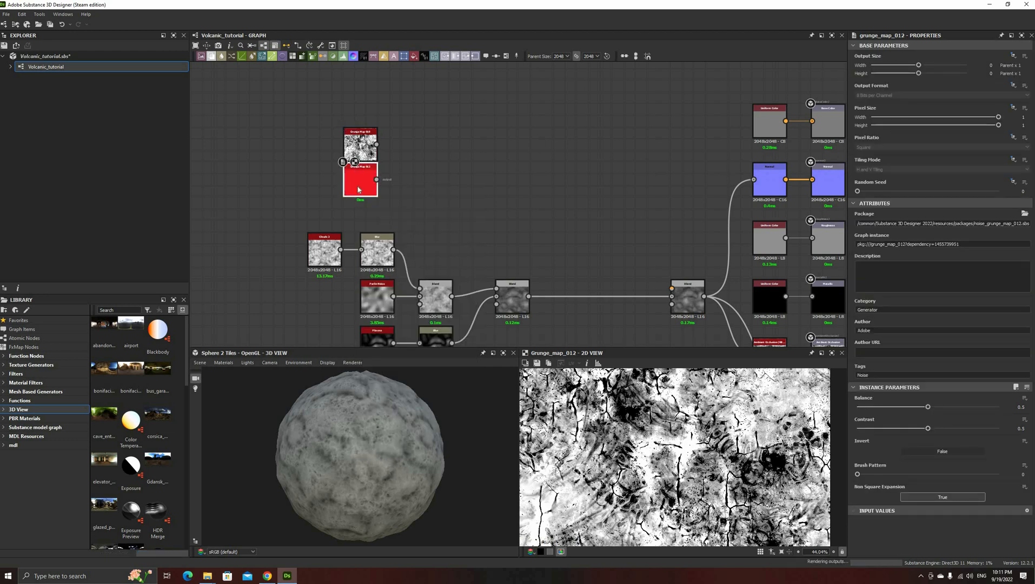
drag(358, 190, 454, 191)
Preview Grunge Map 010 and set its Cracks to 0.03, Balance to 0.92 and Contrast to 0.83
double_click(452, 156)
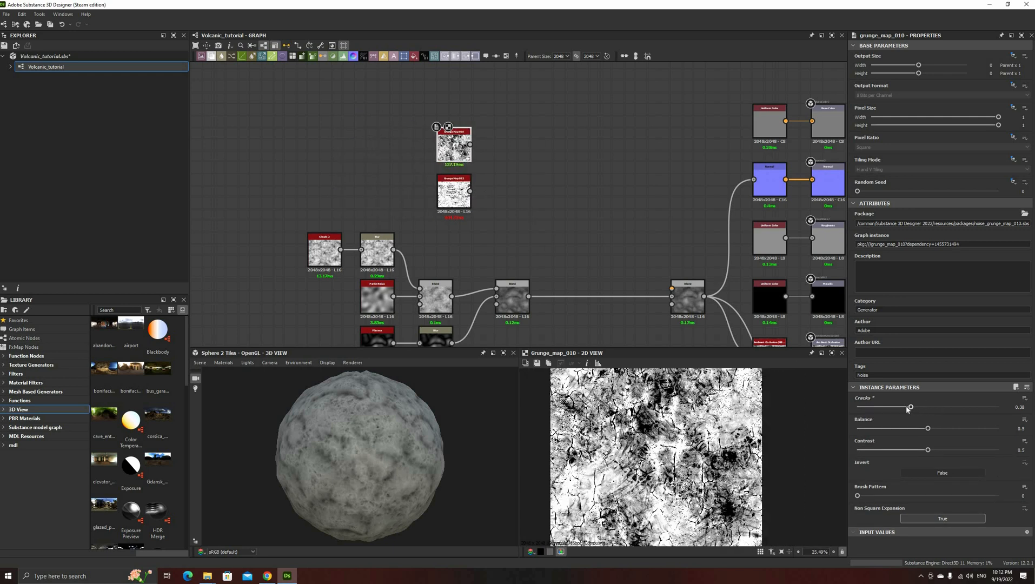
drag(908, 409, 866, 406)
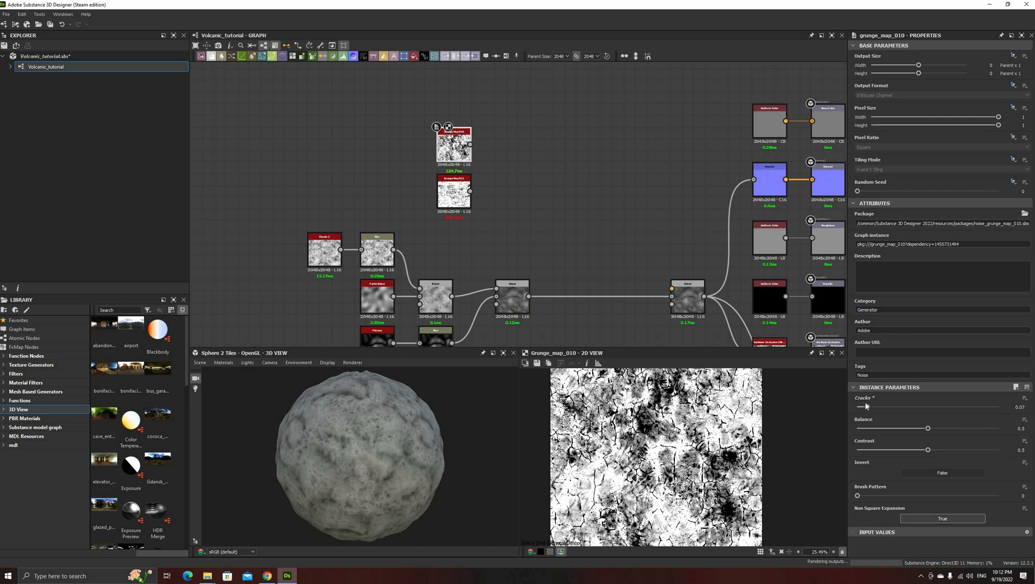
drag(928, 428, 964, 428)
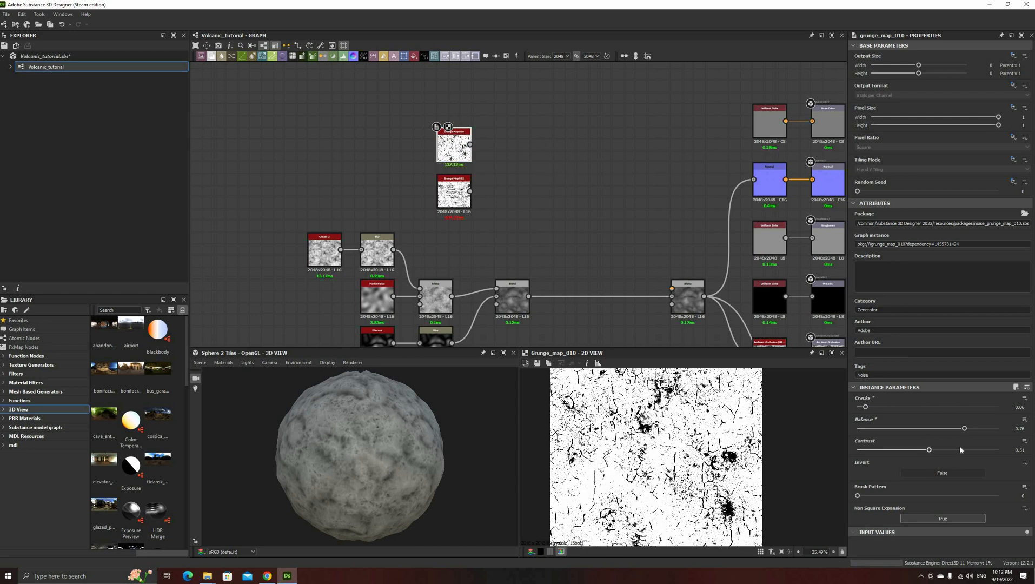
scroll(650, 464, up, 3)
click(978, 429)
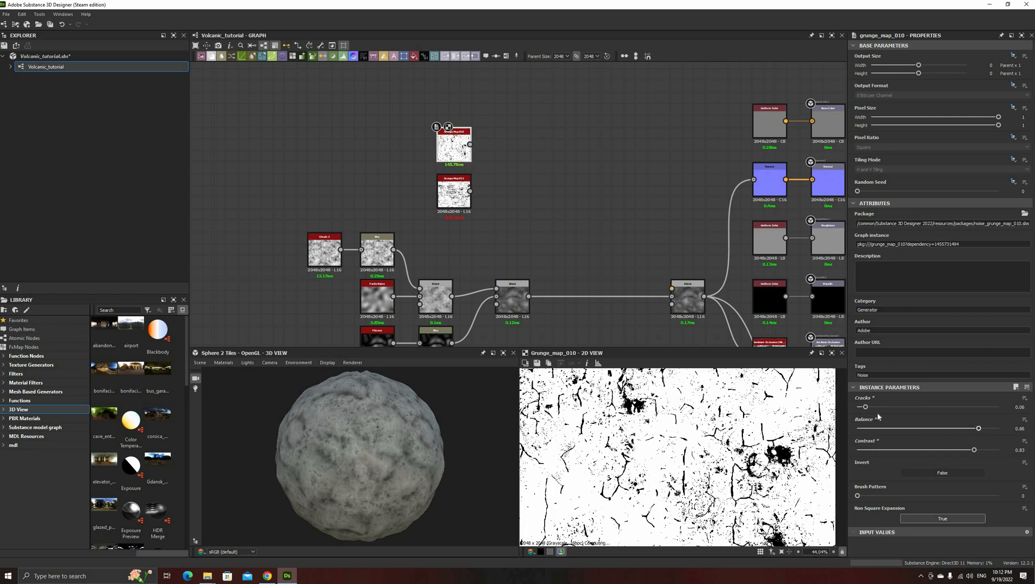
click(861, 407)
click(987, 429)
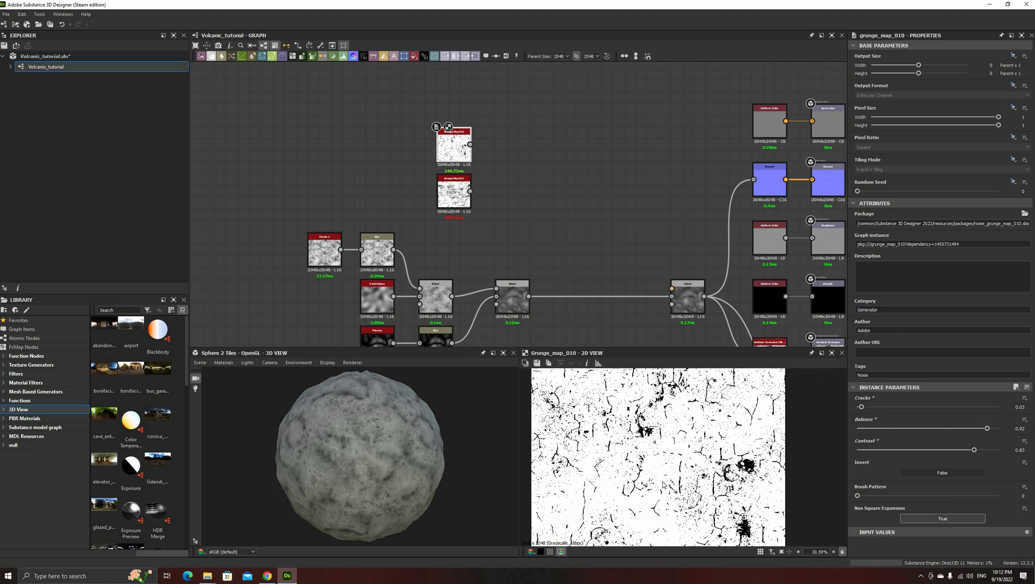
Set Grunge Map 012's Balance to 0.52 and Contrast to 0.94
click(442, 197)
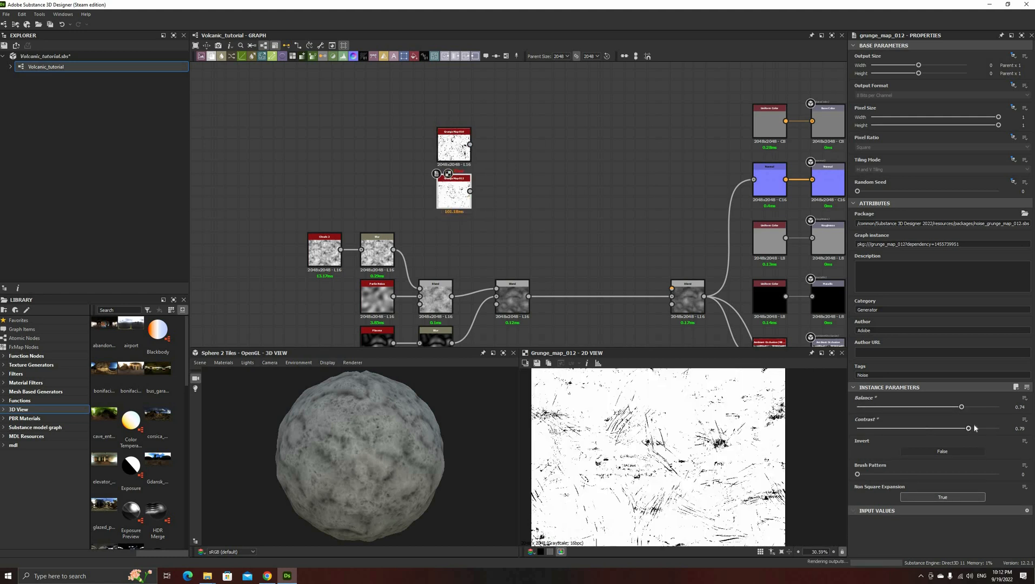
click(931, 407)
click(980, 429)
drag(982, 428, 990, 429)
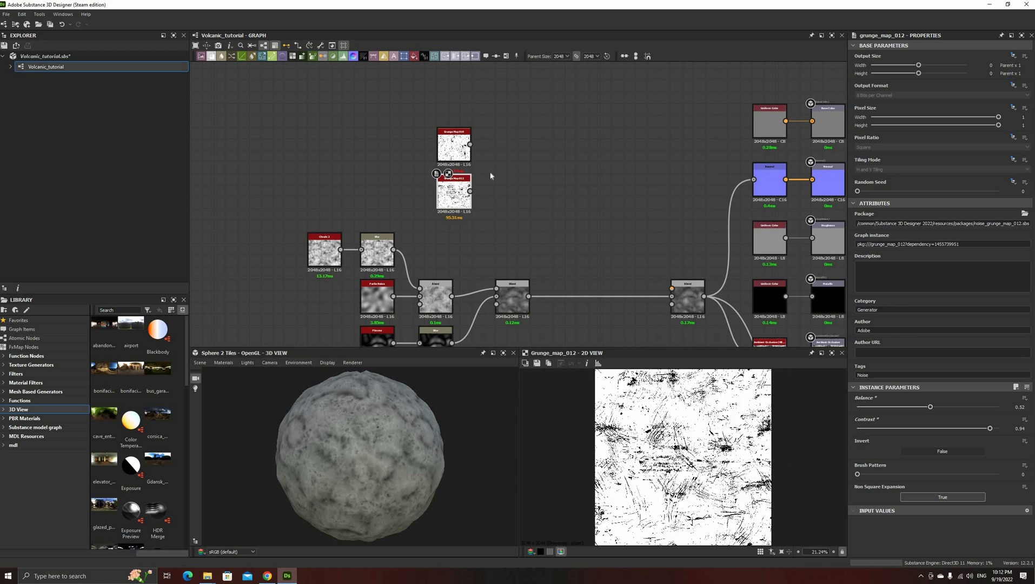
Combine Grunge Map 010 as foreground over Grunge Map 012 with a new Blend node set to Multiply
scroll(491, 175, up, 4)
key(space)
click(549, 239)
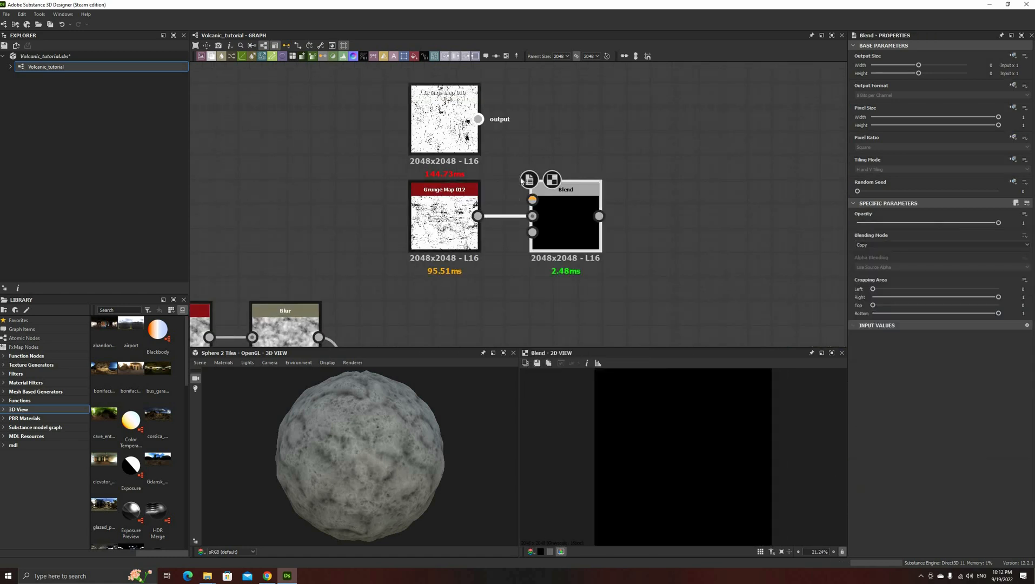
drag(477, 119, 533, 200)
click(906, 247)
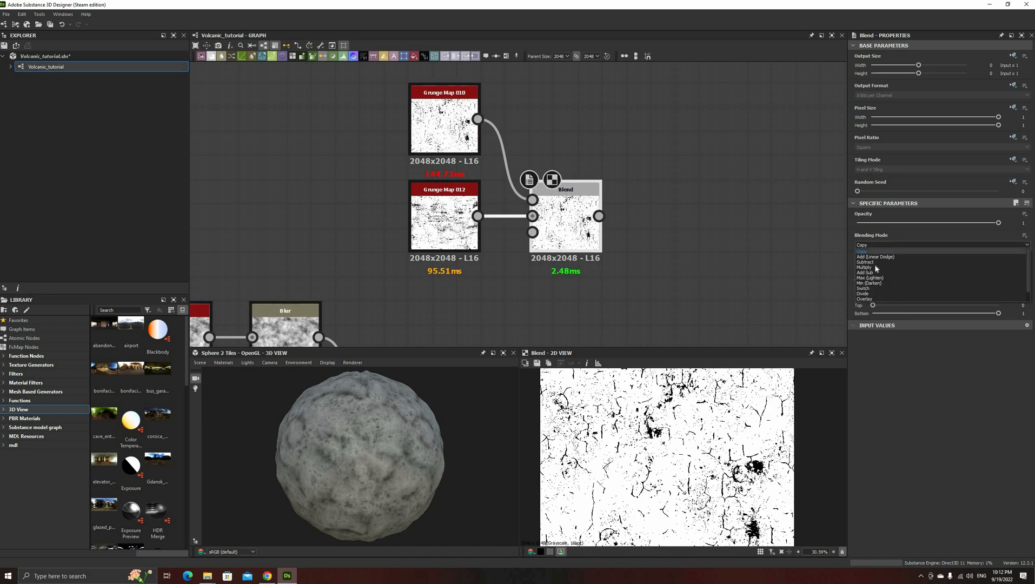
click(901, 266)
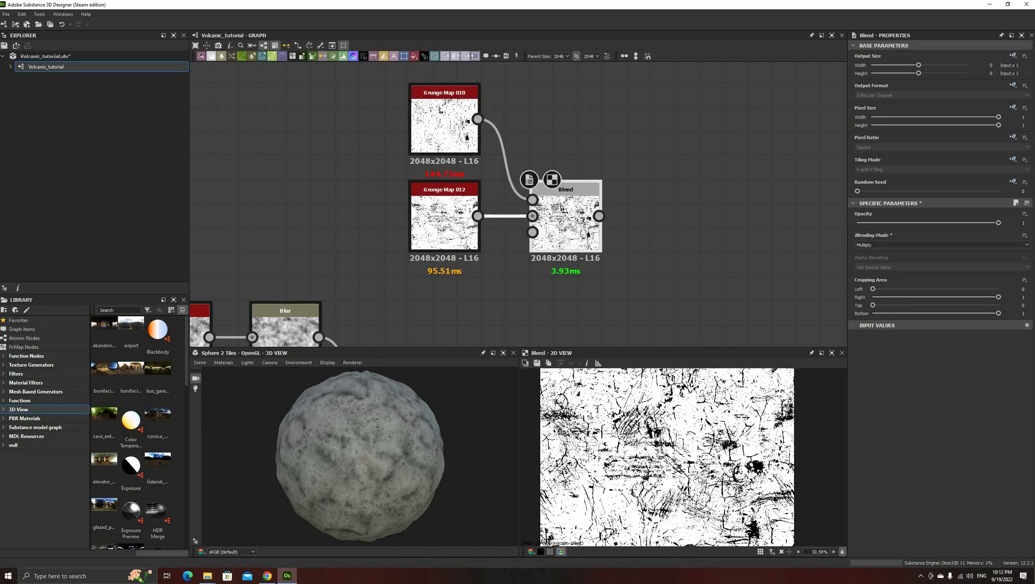
Insert a Blend node after the last noise blend, feed the grunge blend into its foreground, and set it to Multiply
middle_drag(623, 254, 538, 188)
scroll(520, 219, down, 1)
drag(360, 77, 550, 201)
middle_drag(497, 276, 530, 162)
drag(535, 95, 606, 253)
click(543, 265)
key(space)
click(622, 285)
click(900, 245)
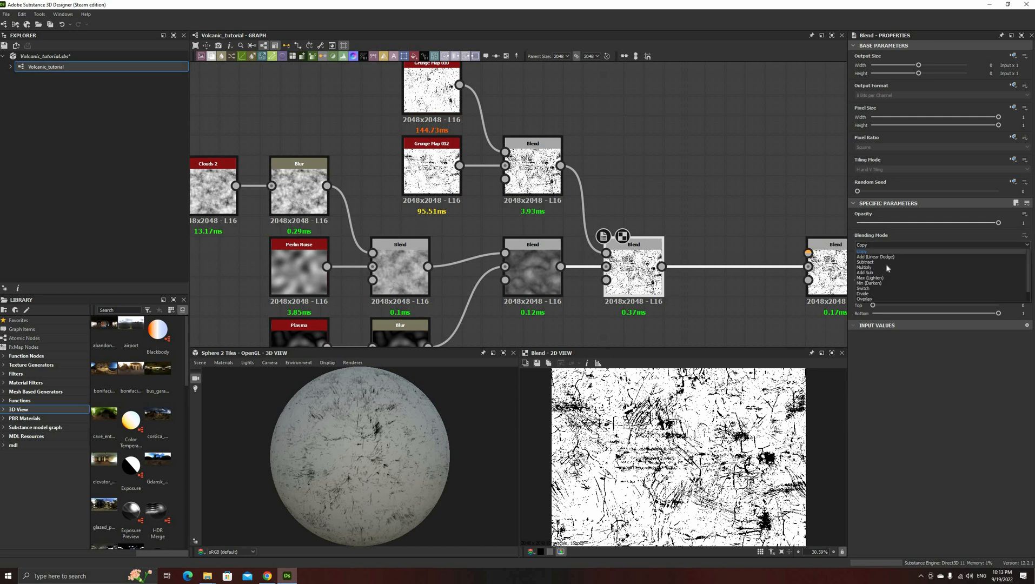
click(886, 266)
Lower the new Multiply blend's opacity to near zero and inspect the cracks on the sphere
scroll(380, 457, up, 5)
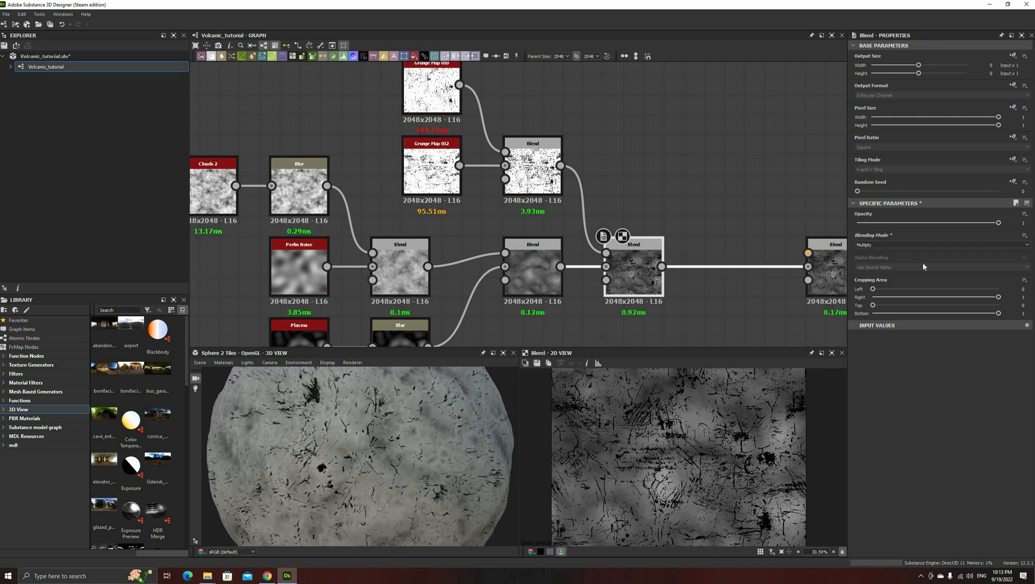
drag(999, 223, 861, 223)
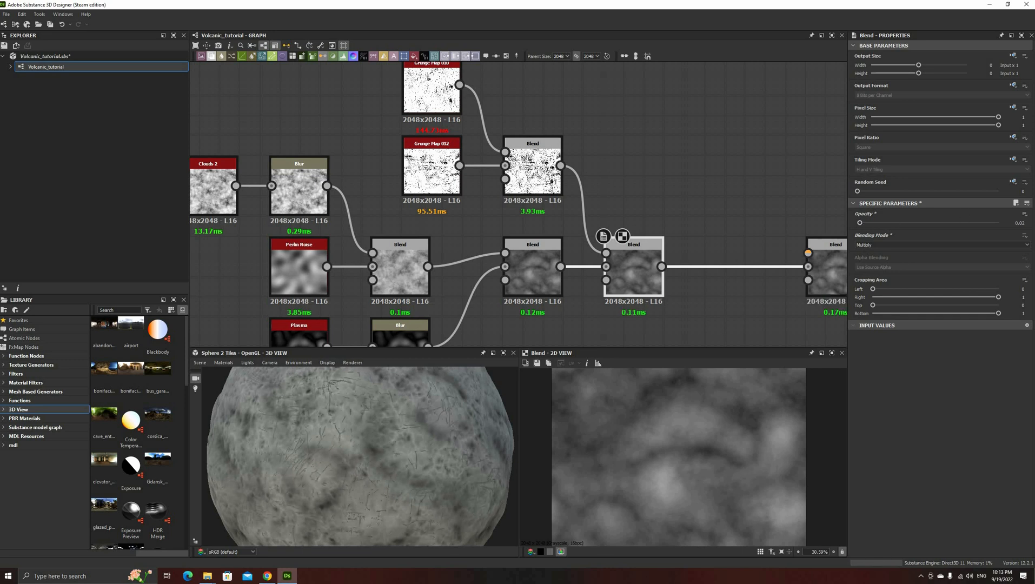
drag(860, 223, 862, 223)
drag(349, 460, 399, 459)
scroll(409, 444, up, 3)
scroll(401, 456, down, 4)
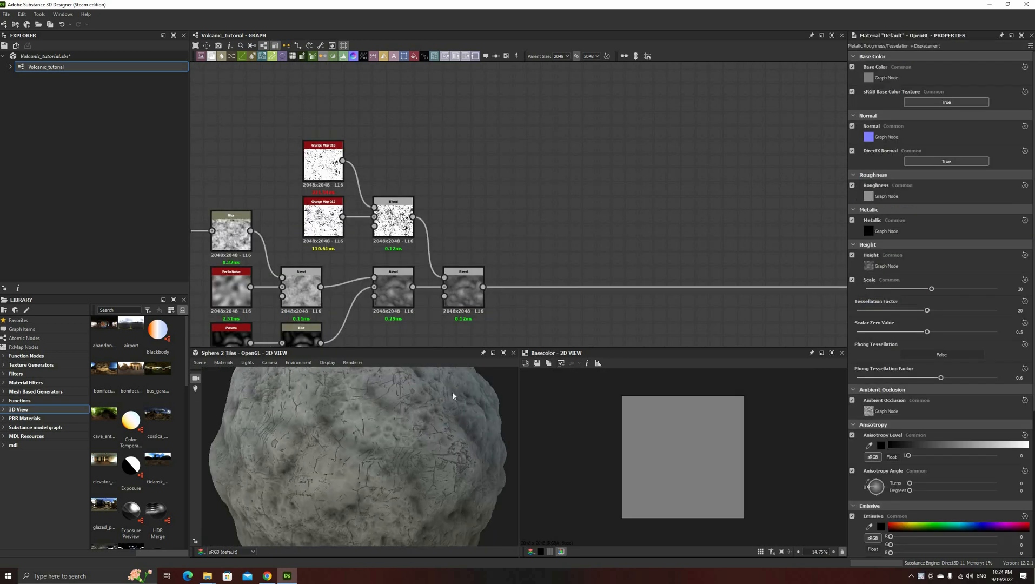
drag(454, 398, 403, 465)
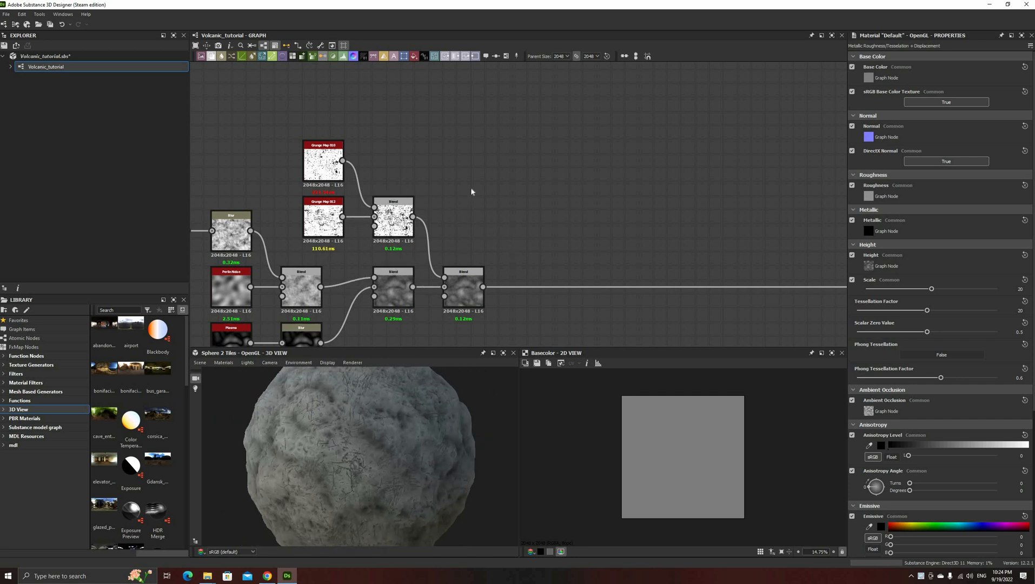
Add an Anisotropic Noise node with Y Amount 360 and place it level with Grunge Map 010
middle_drag(471, 188, 433, 165)
key(space)
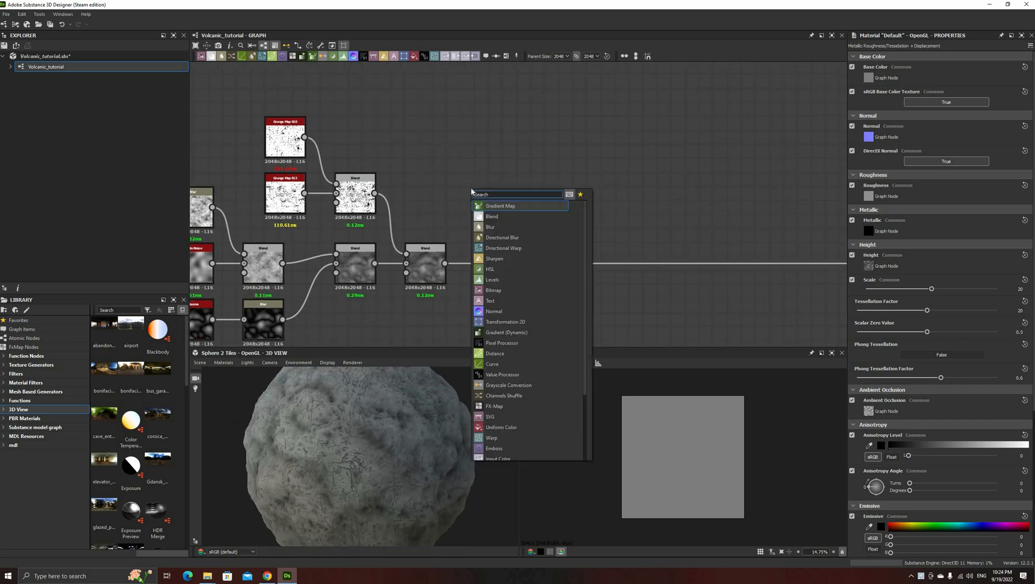
text(ani)
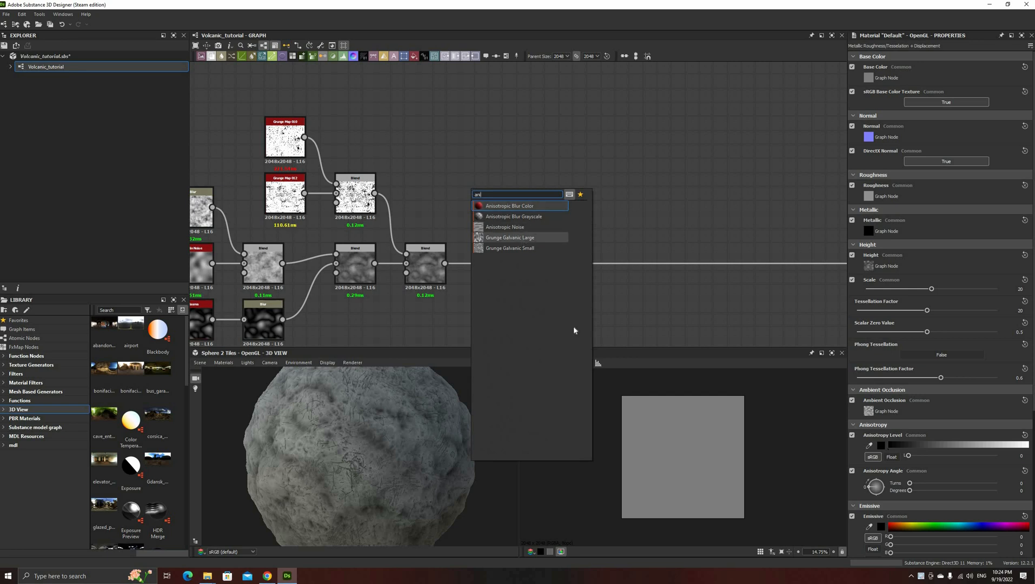
key(Down)
key(Down)
key(Return)
scroll(687, 485, up, 1)
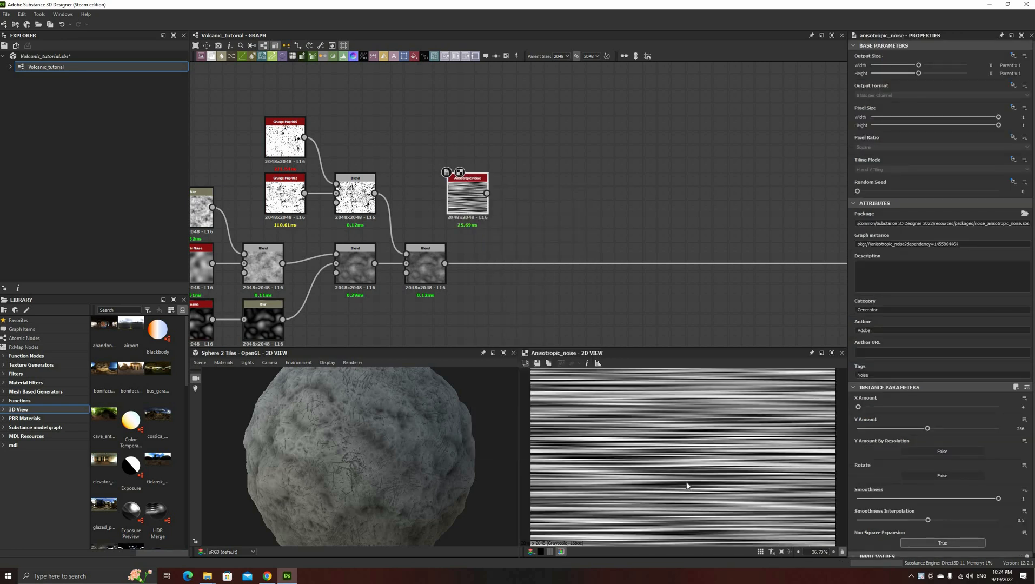
scroll(687, 485, down, 2)
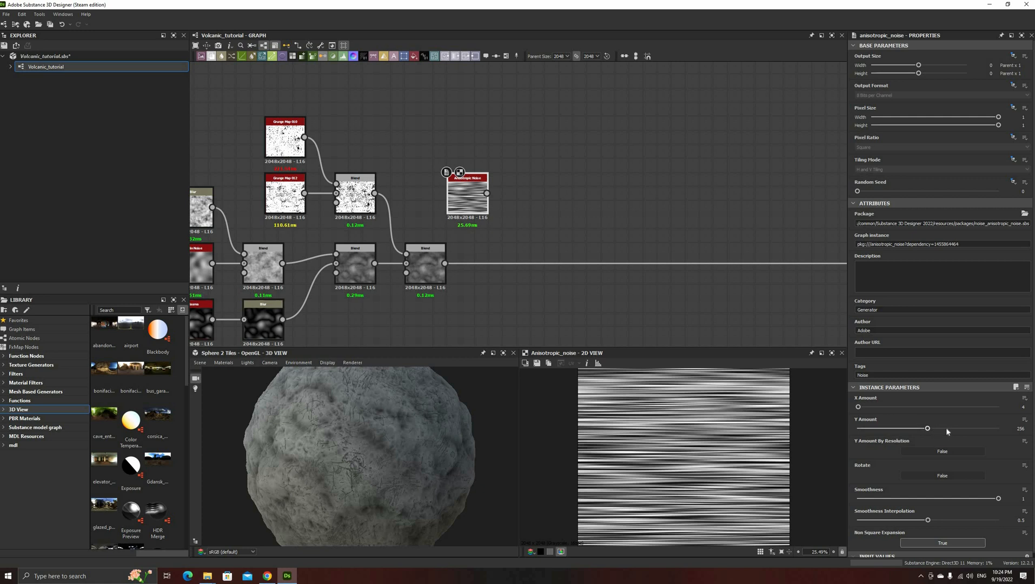
drag(947, 427, 957, 429)
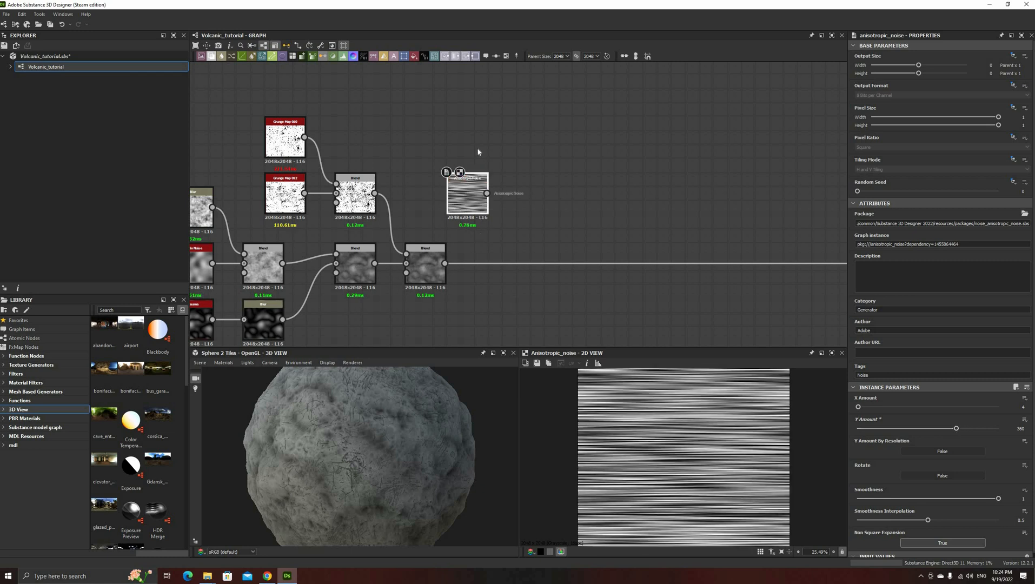
drag(476, 186, 476, 131)
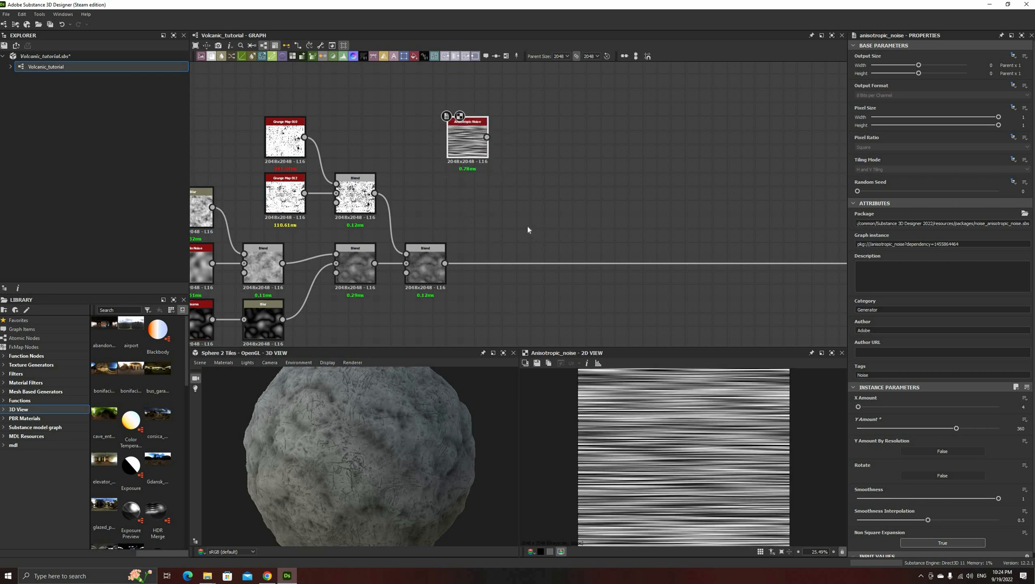
Duplicate the Anisotropic Noise node directly below the original and set the copy's Random Seed to 10
key(ctrl+d)
click(471, 200)
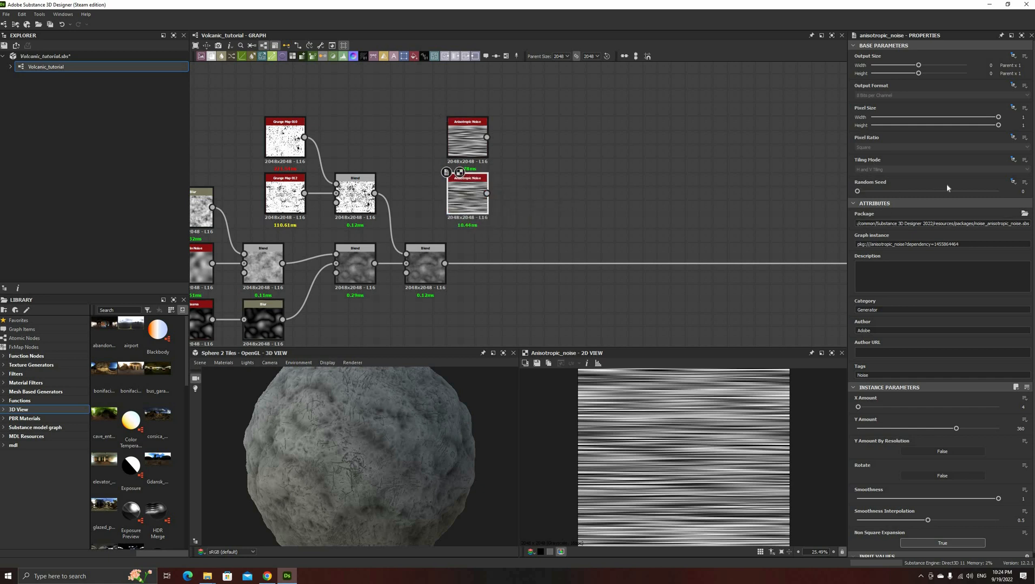
drag(857, 191, 999, 191)
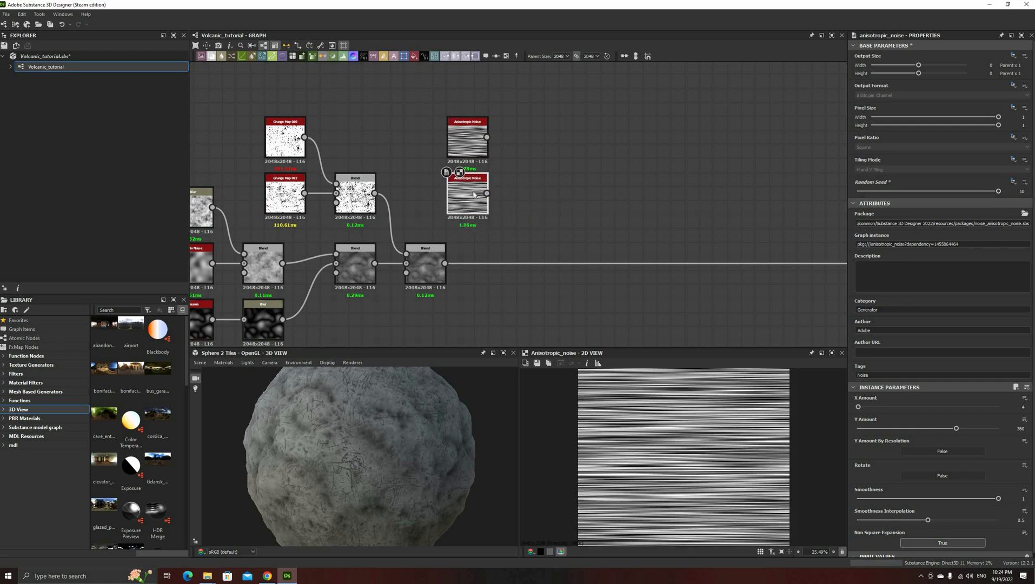
Blend the two Anisotropic Noise nodes in Switch mode at 0.48 opacity and compare the result with both sources
drag(487, 193, 512, 195)
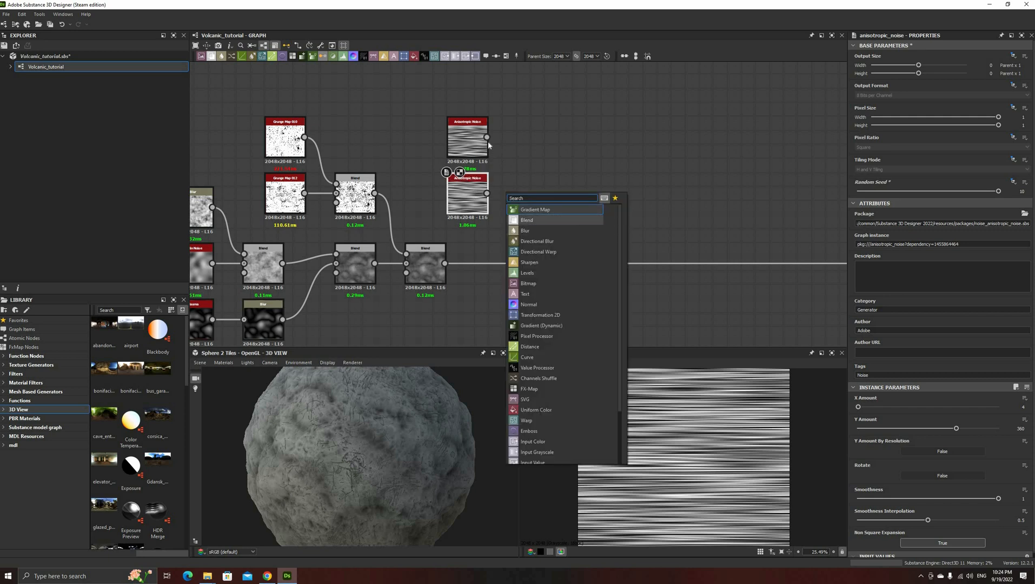
click(536, 210)
drag(487, 137, 518, 184)
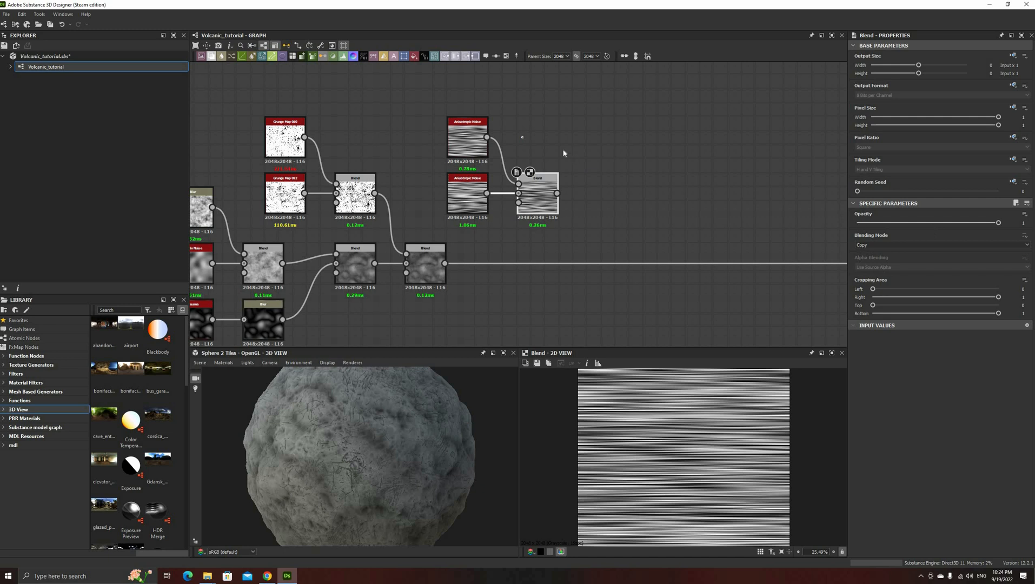
click(919, 246)
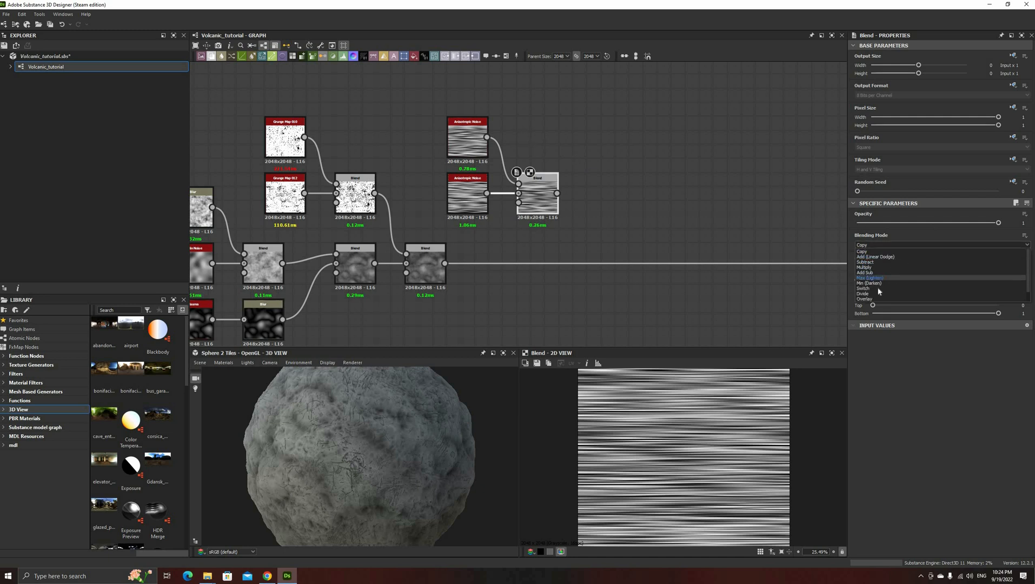
click(920, 289)
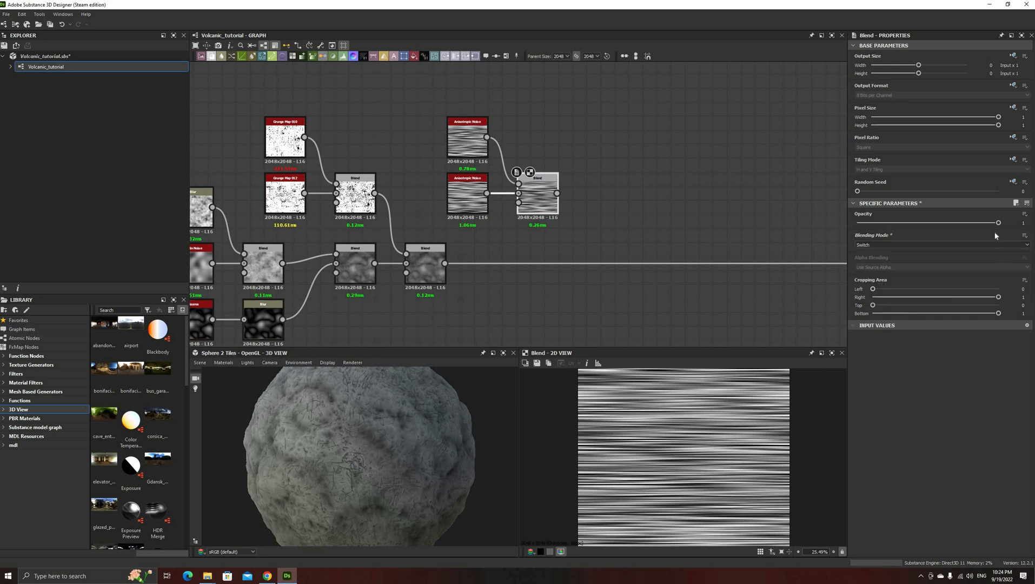
click(936, 223)
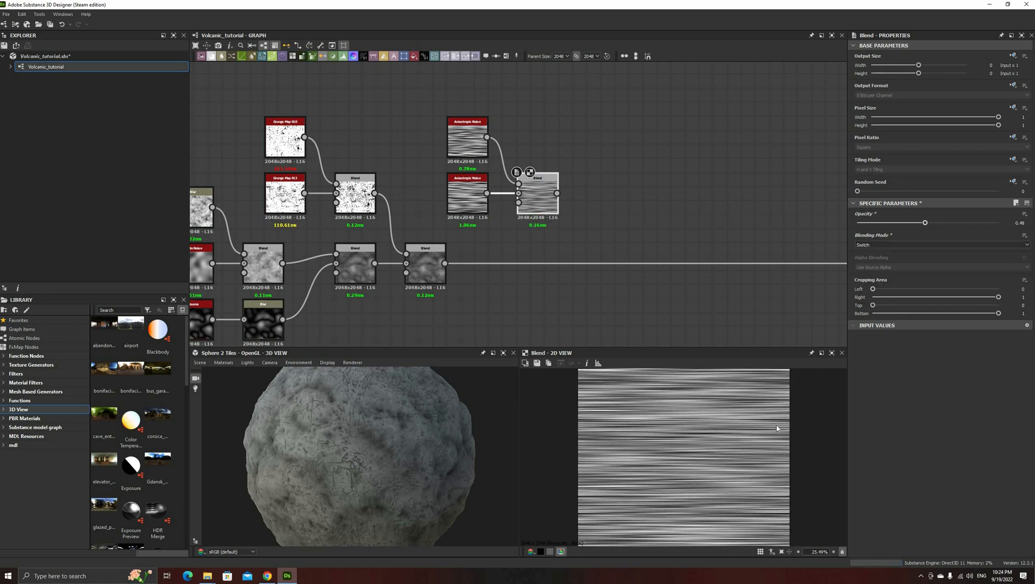
double_click(470, 146)
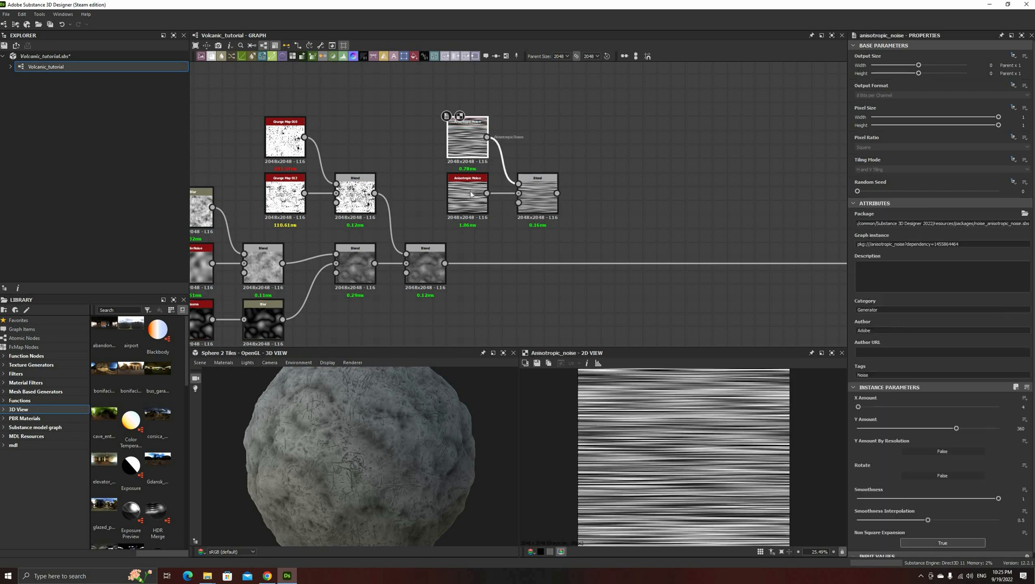
double_click(470, 182)
double_click(534, 199)
scroll(776, 459, up, 3)
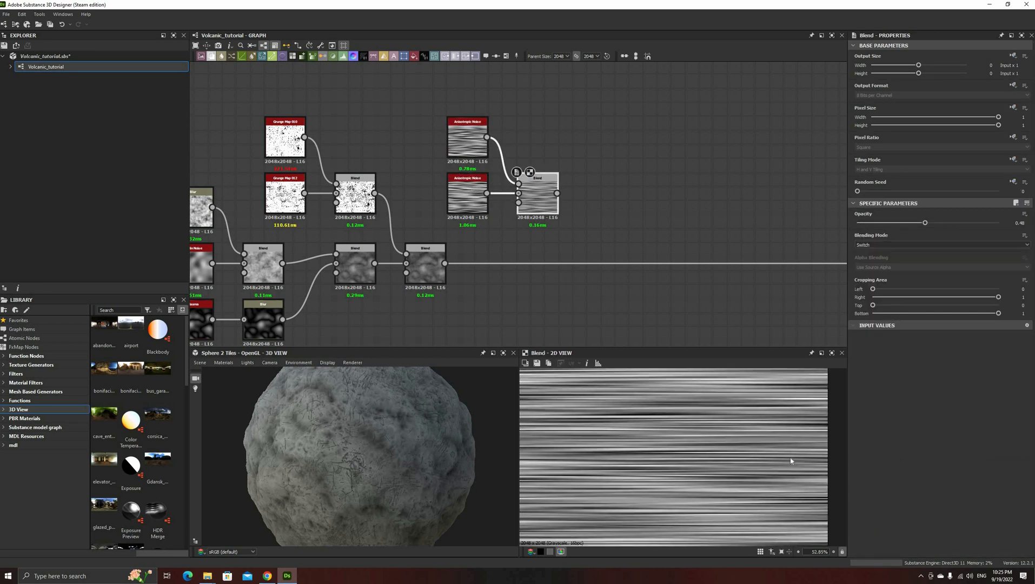
Set the opacity of the Multiply blend that applies the grunge maps to 0.12
click(425, 262)
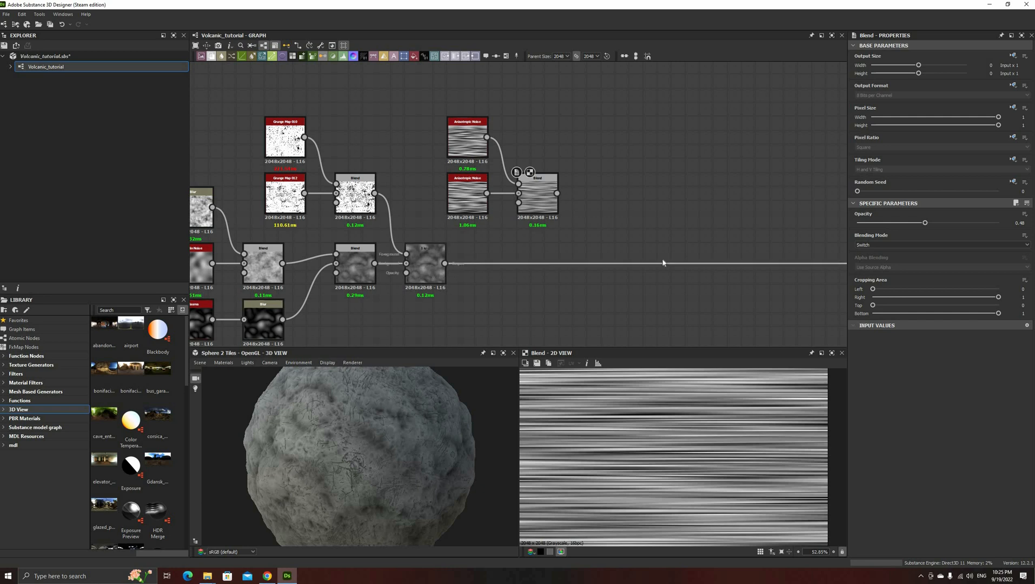
middle_drag(428, 265, 382, 254)
scroll(1021, 222, up, 8)
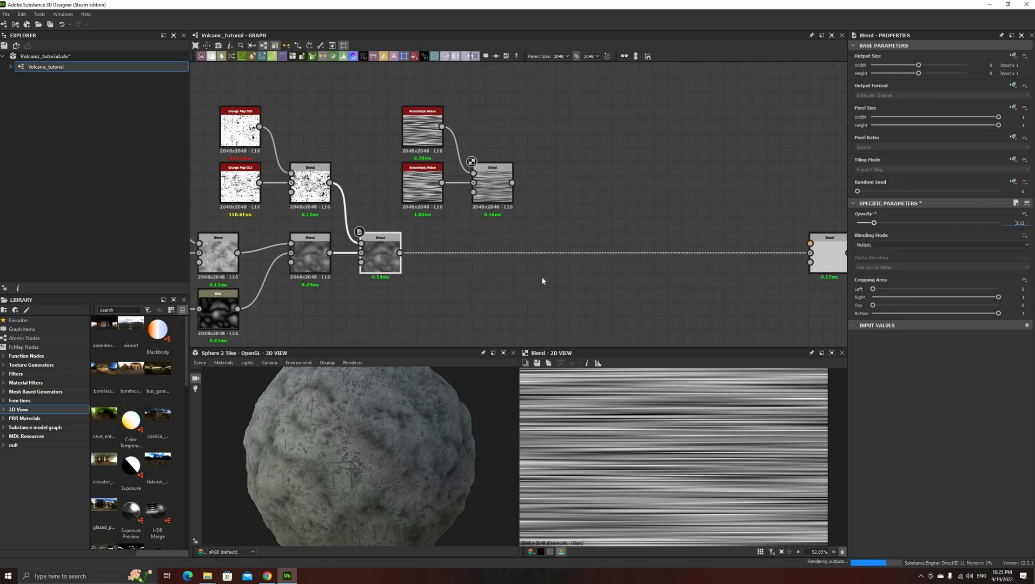
Insert a Blend node after the grunge Multiply blend, move the anisotropic group closer, and connect its output to the foreground
click(401, 257)
drag(472, 263, 333, 242)
key(space)
click(478, 290)
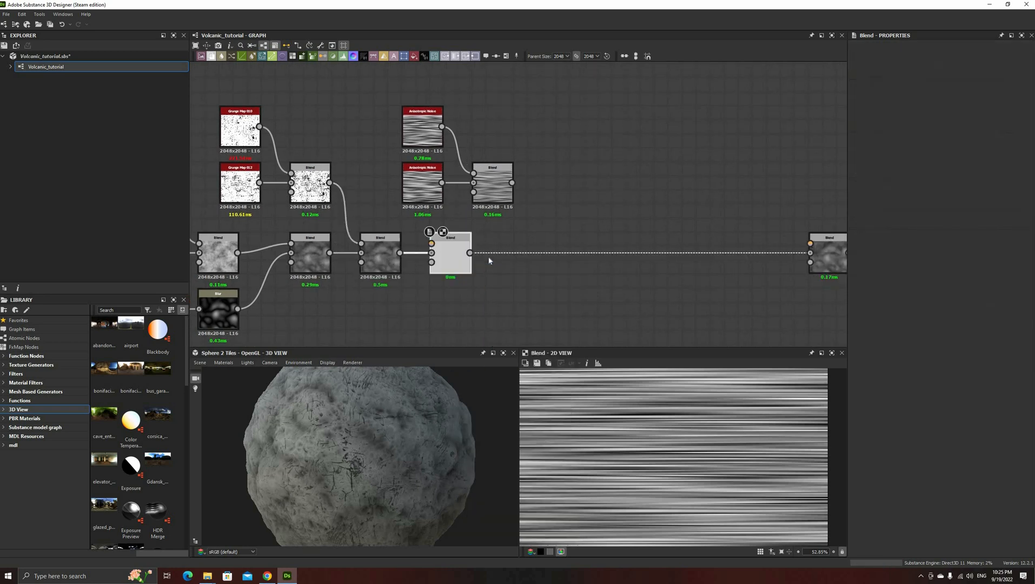
drag(551, 106, 403, 210)
drag(405, 182, 363, 182)
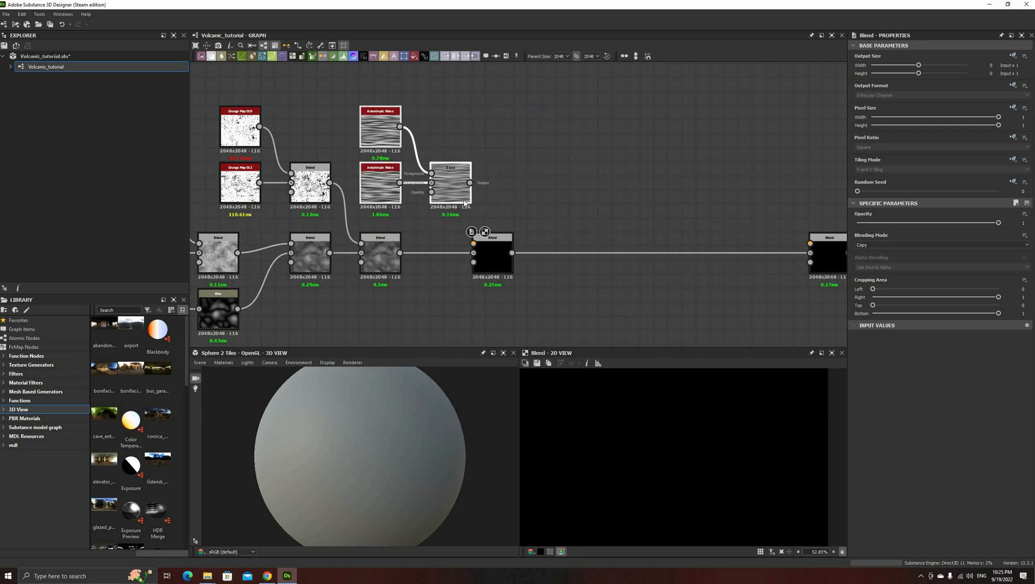
drag(470, 183, 474, 244)
Set the anisotropic layer's new blend to Multiply with an opacity of 0.21
click(941, 244)
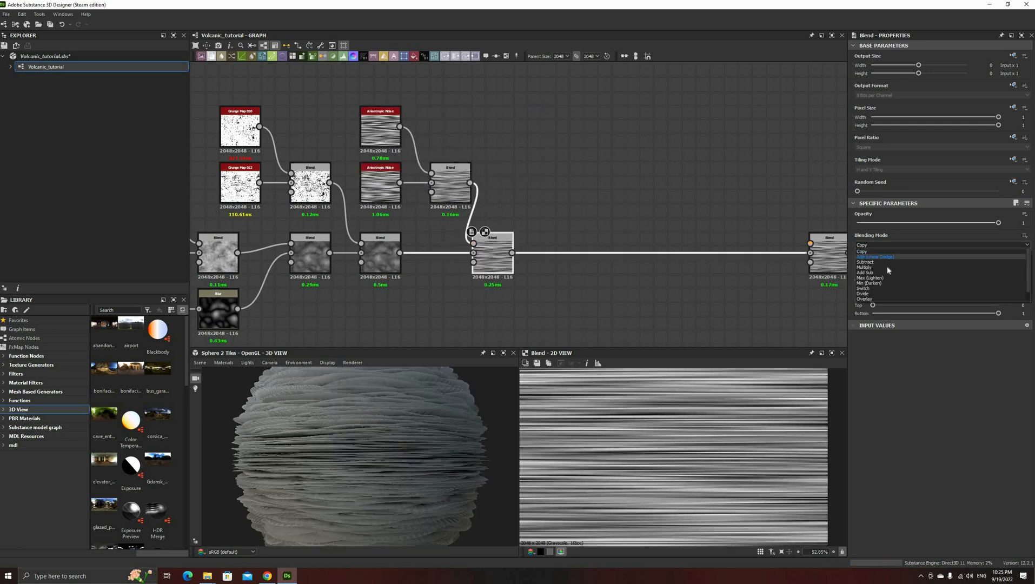
click(887, 266)
drag(999, 222, 876, 223)
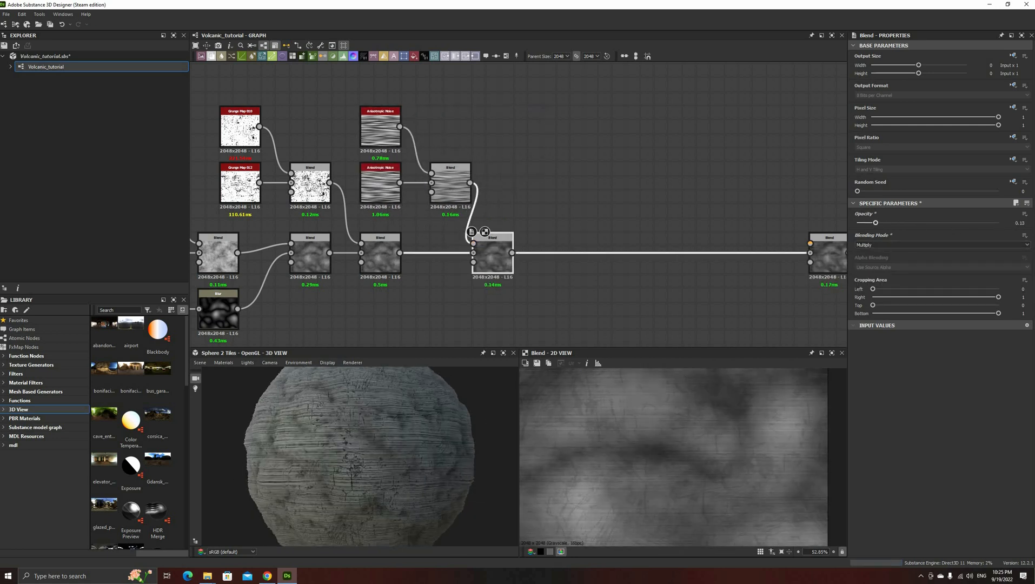
scroll(1017, 223, up, 2)
scroll(1017, 222, up, 2)
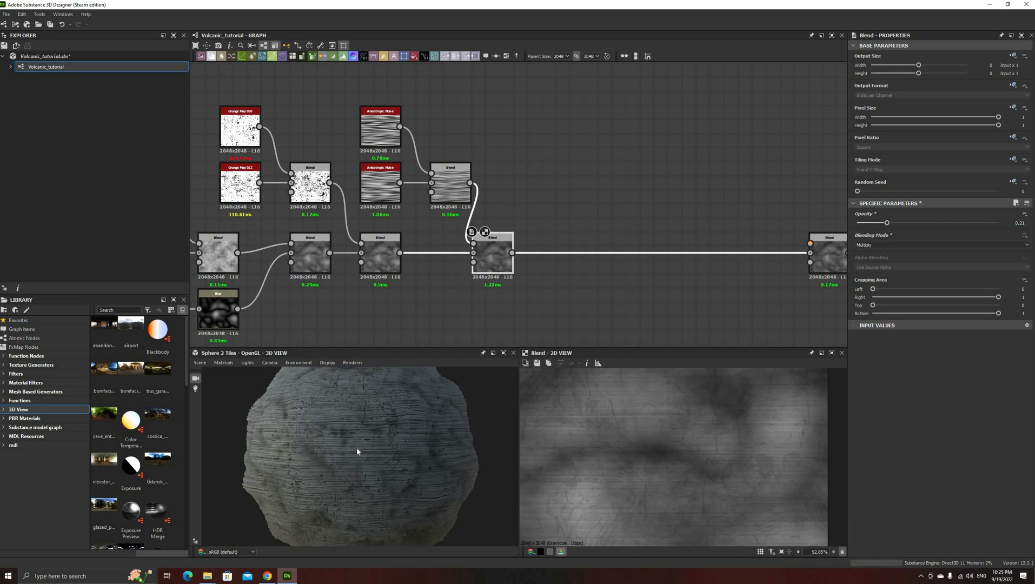
click(445, 314)
Insert a Directional Warp node after the anisotropic Multiply blend in the main chain
middle_drag(451, 256, 448, 252)
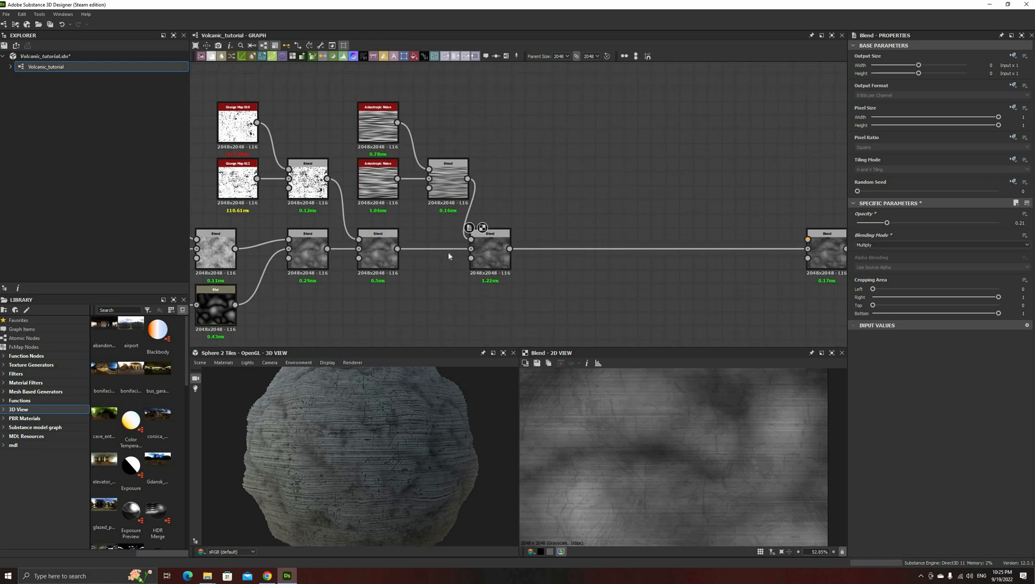
middle_drag(582, 277, 548, 245)
middle_drag(536, 210, 533, 210)
click(459, 219)
key(space)
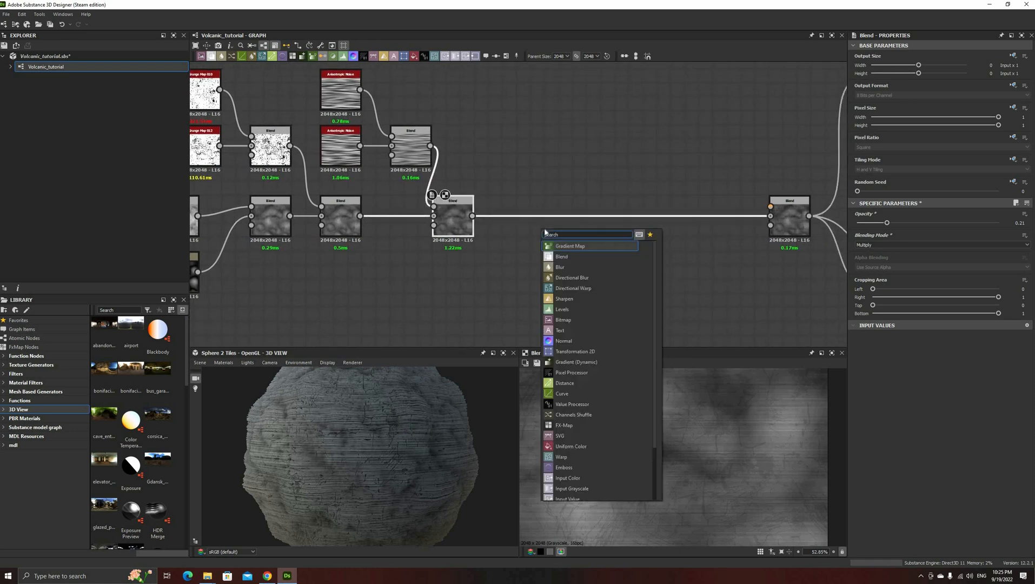
text(dire)
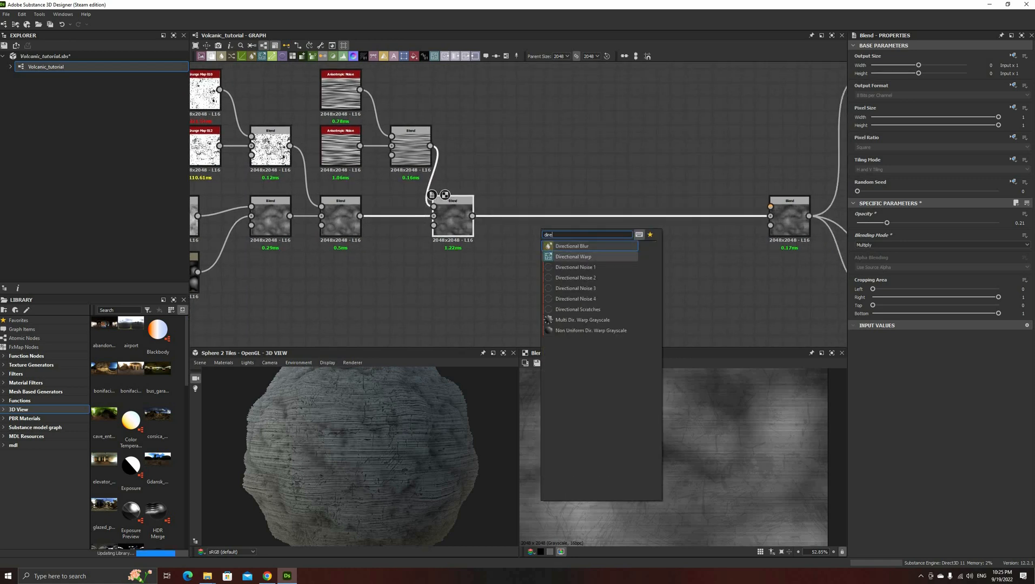
click(584, 258)
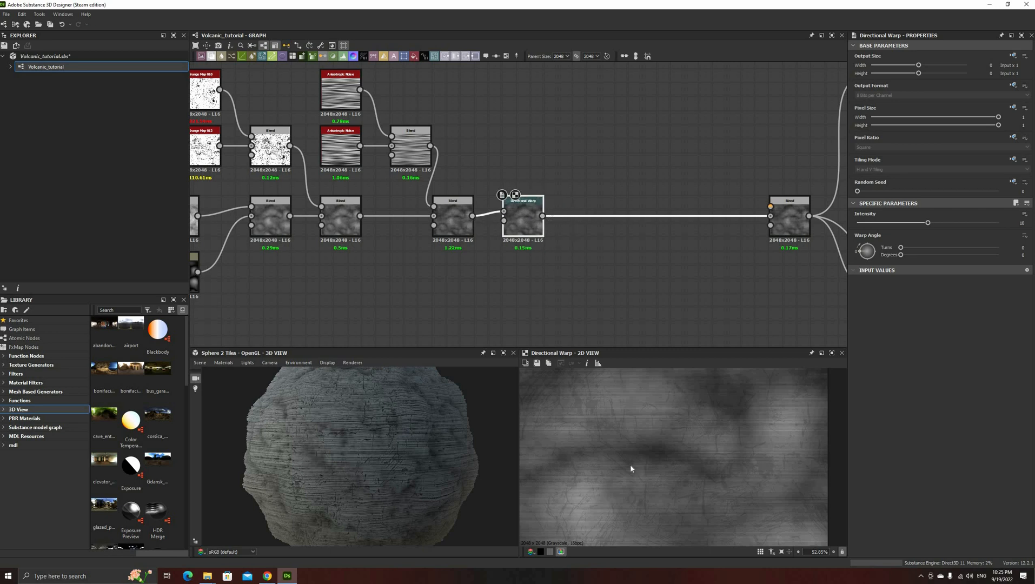
Connect the blurred Plasma output to the Directional Warp's intensity input
scroll(630, 464, down, 1)
middle_drag(567, 303, 699, 268)
drag(330, 237, 637, 185)
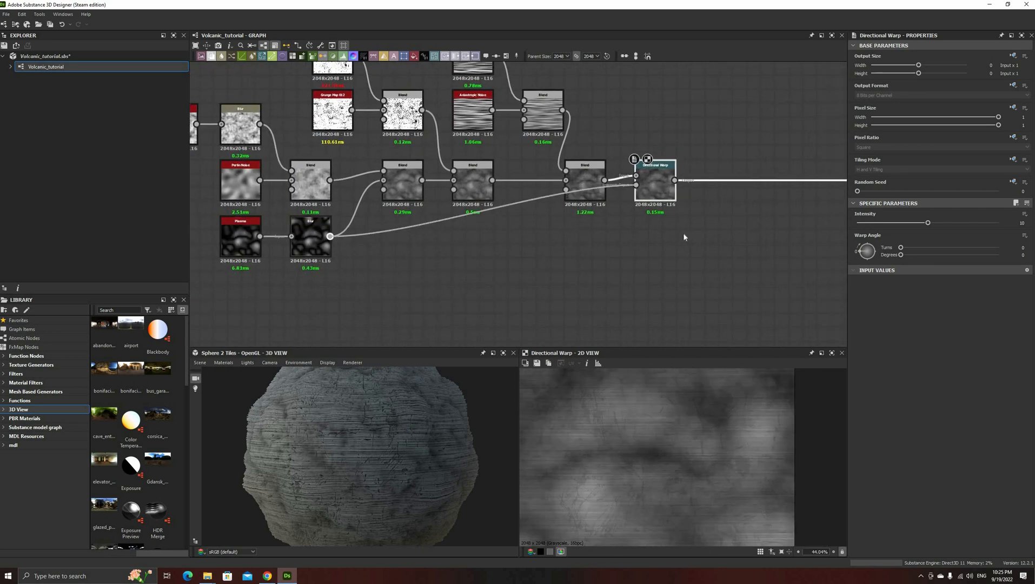
Set the Directional Warp's warp angle to -129.96 degrees and its intensity to 90
drag(867, 251, 863, 254)
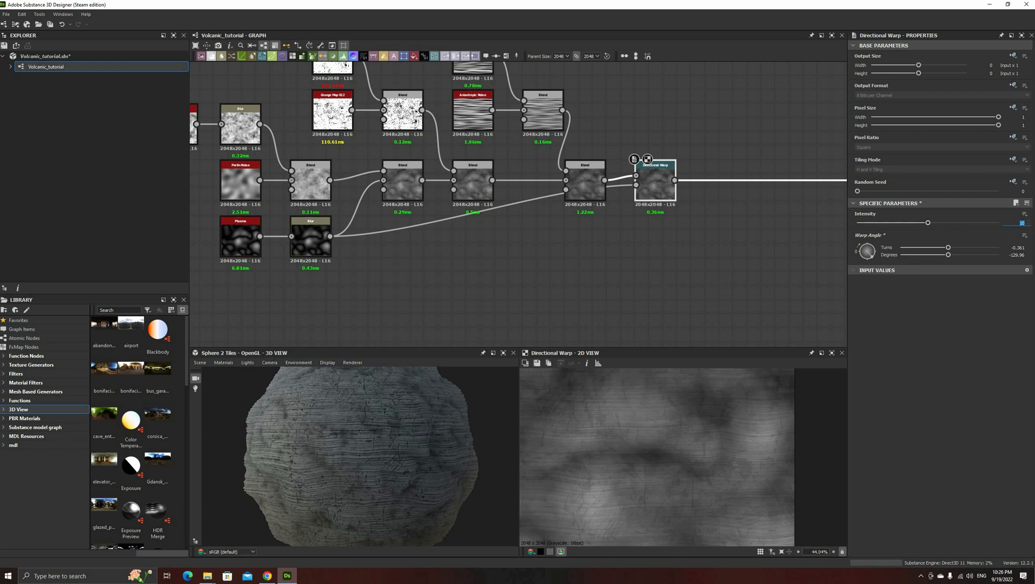
key(Return)
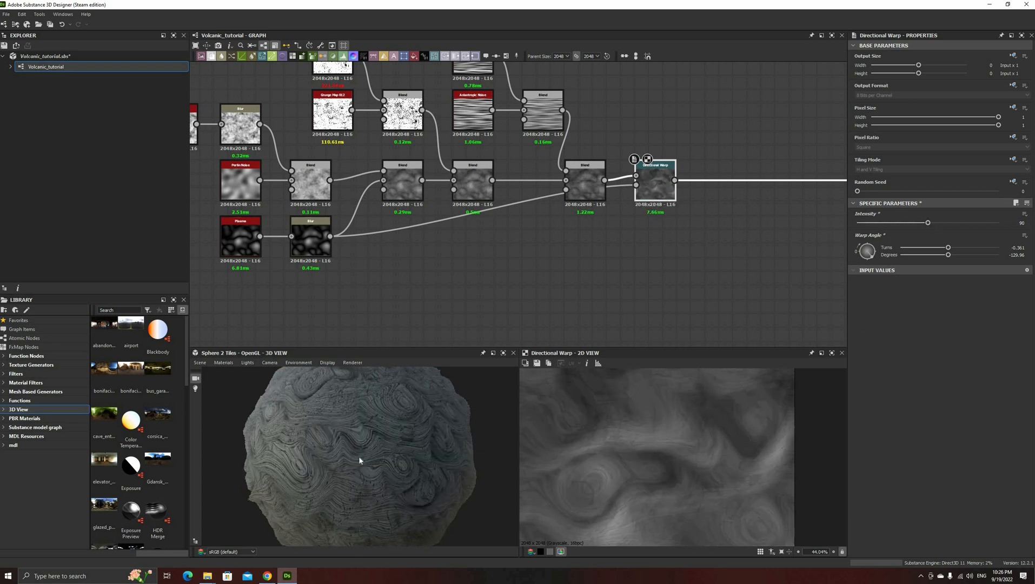
mouse_move(359, 457)
mouse_down()
mouse_move(307, 455)
mouse_move(349, 473)
mouse_move(341, 469)
mouse_move(375, 457)
mouse_move(442, 468)
mouse_move(352, 409)
mouse_move(411, 379)
mouse_move(532, 279)
mouse_up()
scroll(348, 473, up, 2)
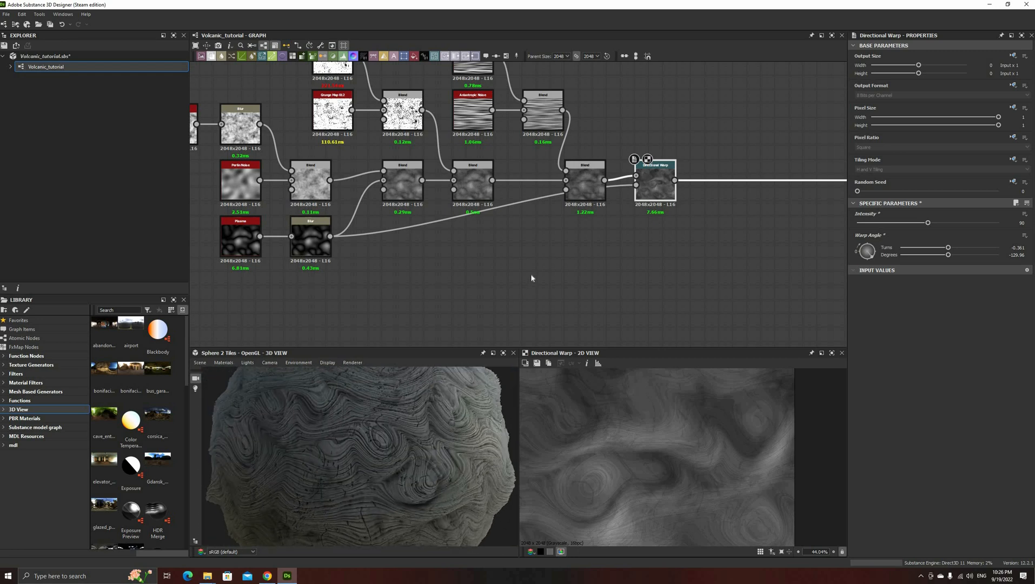
Add a Perlin Noise node below the anisotropic Multiply blend and set its scale to 16
click(557, 274)
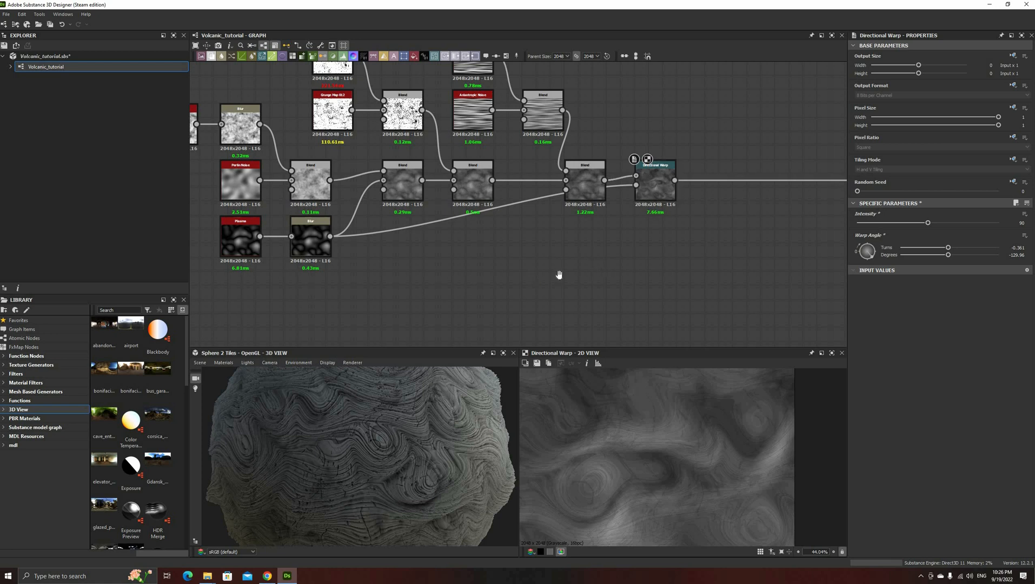
middle_drag(547, 246, 496, 255)
key(space)
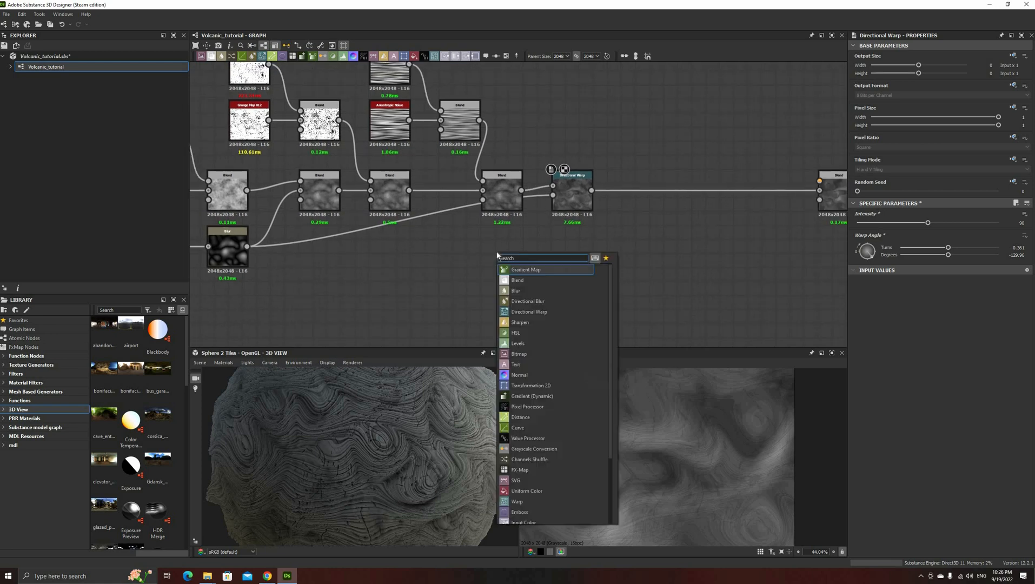
text(perm)
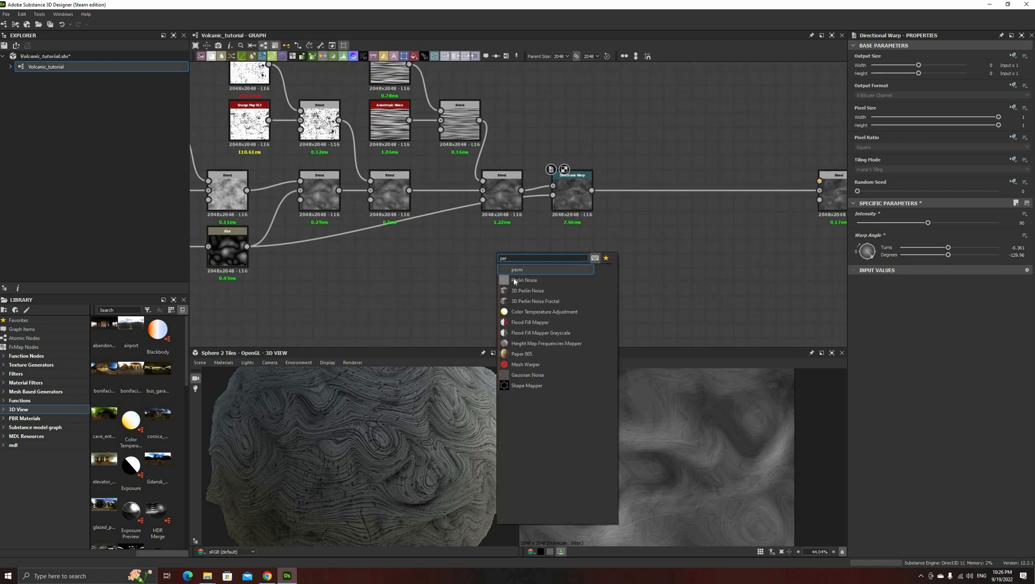
click(520, 280)
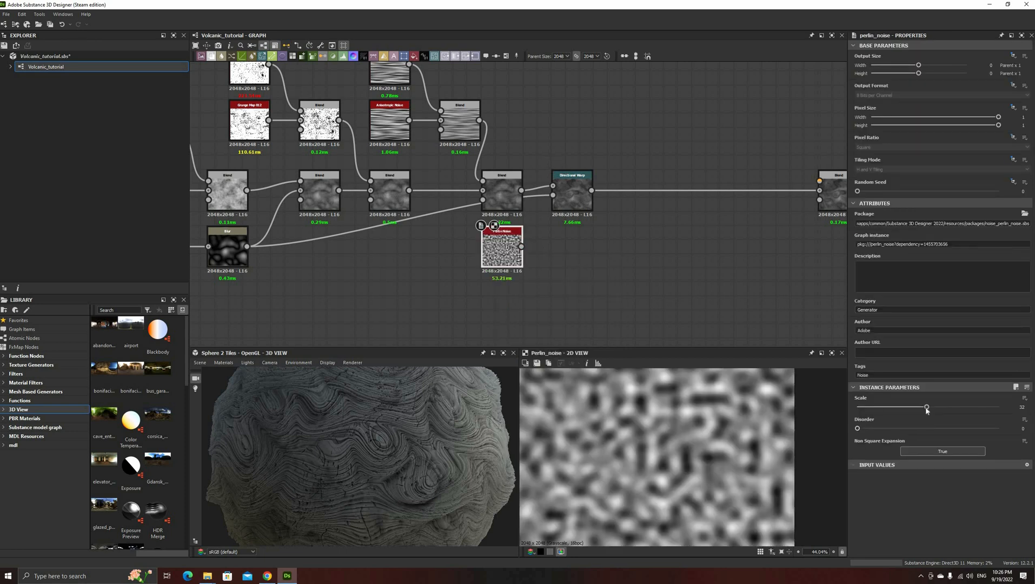
drag(897, 404, 886, 406)
scroll(671, 481, down, 3)
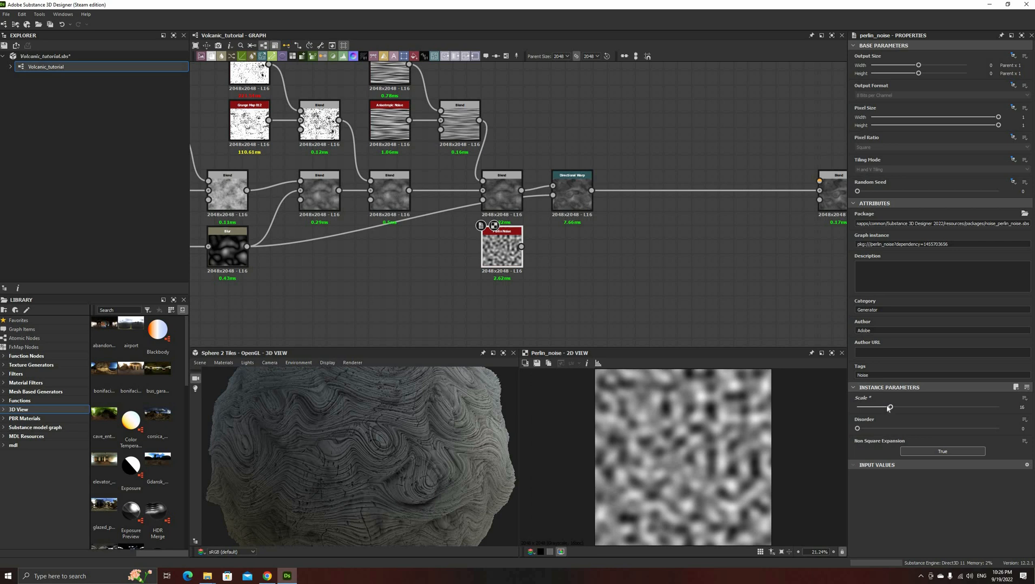
Insert a second Directional Warp after the first and feed the new Perlin Noise into its intensity input
click(574, 195)
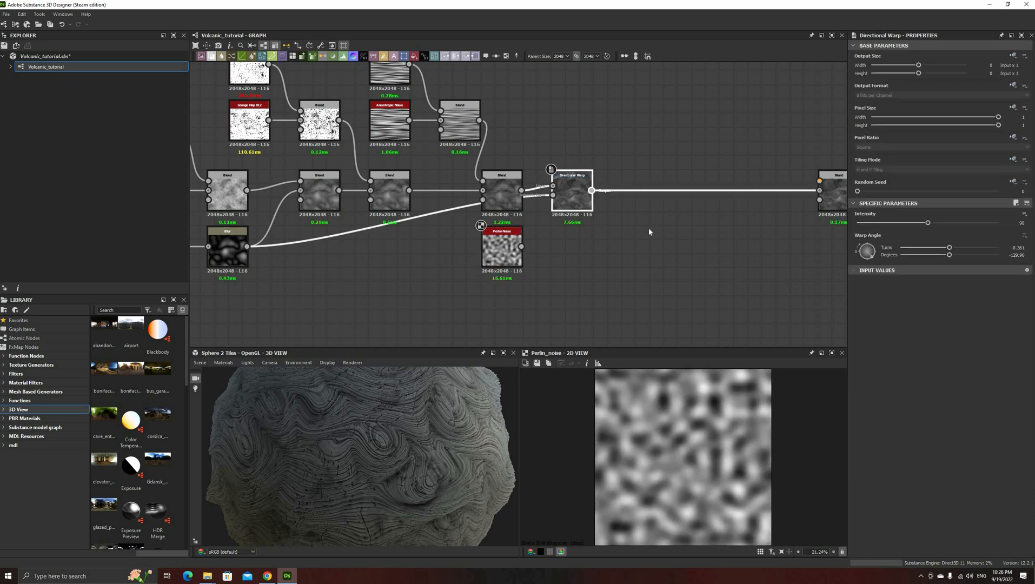
key(space)
text(warp)
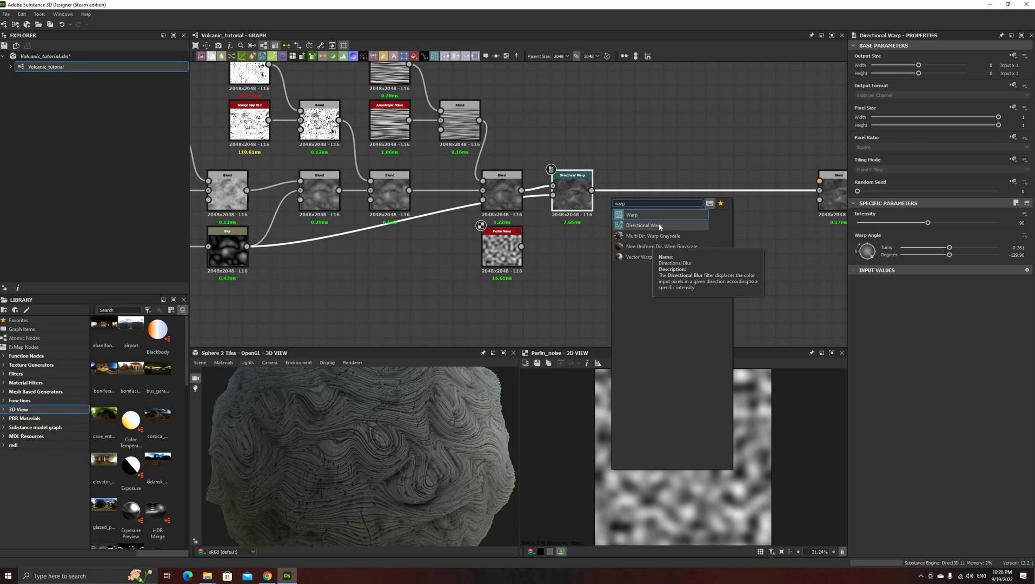
click(660, 226)
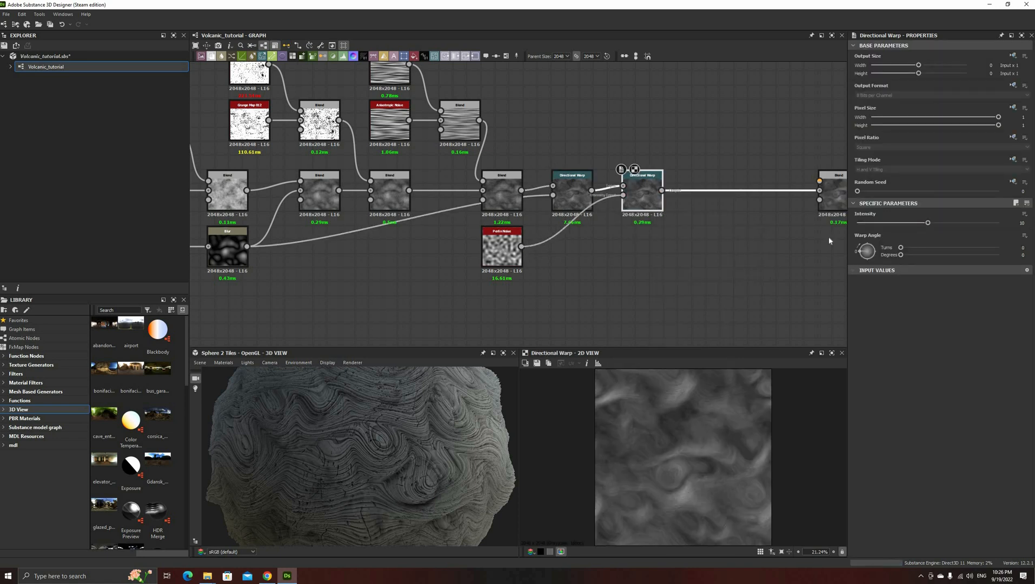
Set the second Directional Warp's angle to 36 degrees and intensity to 30, and save the Volcanic_tutorial package
click(582, 203)
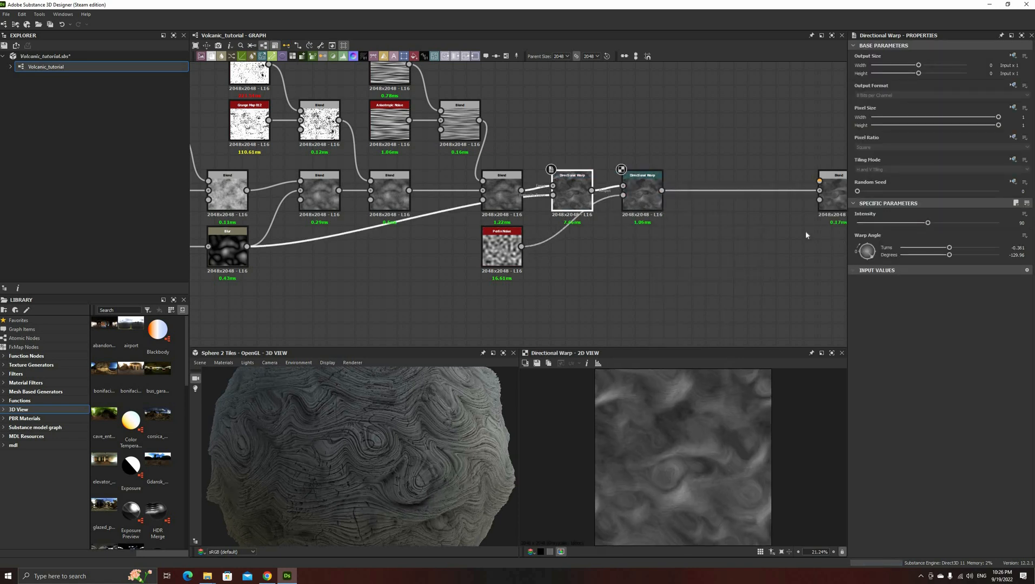
click(643, 195)
click(862, 247)
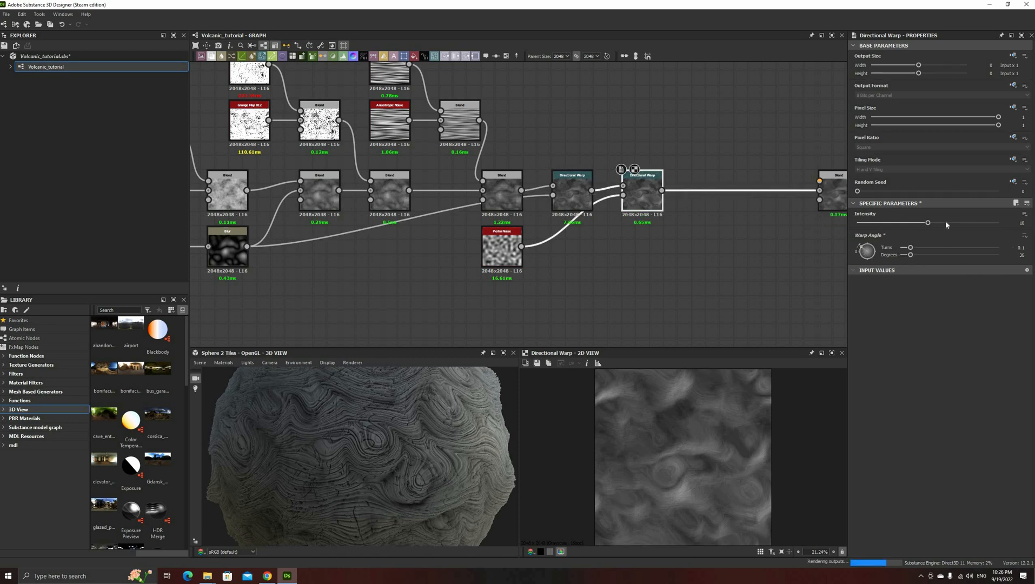
drag(929, 223, 1022, 227)
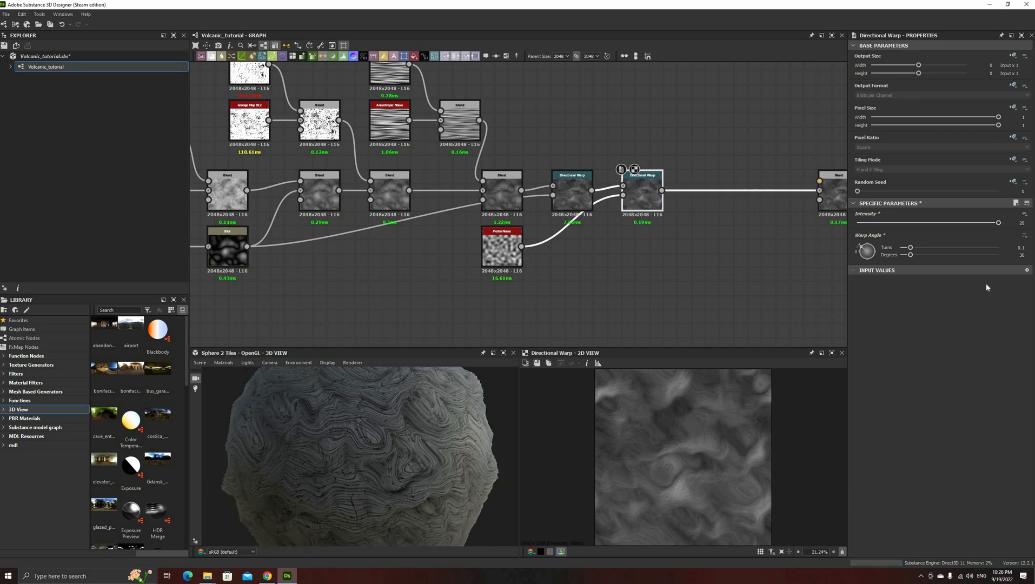
text(30)
key(Return)
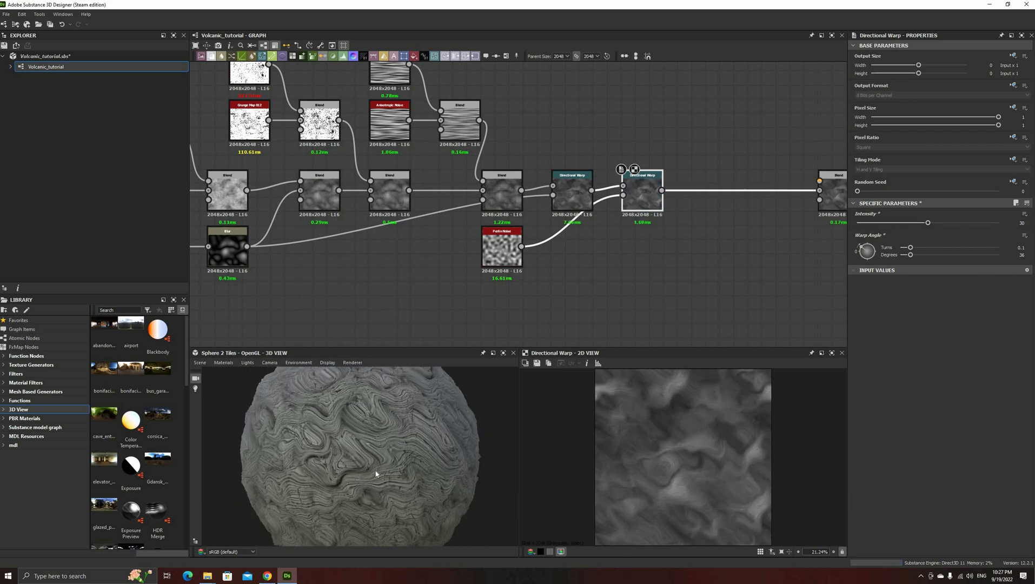
right_click(54, 57)
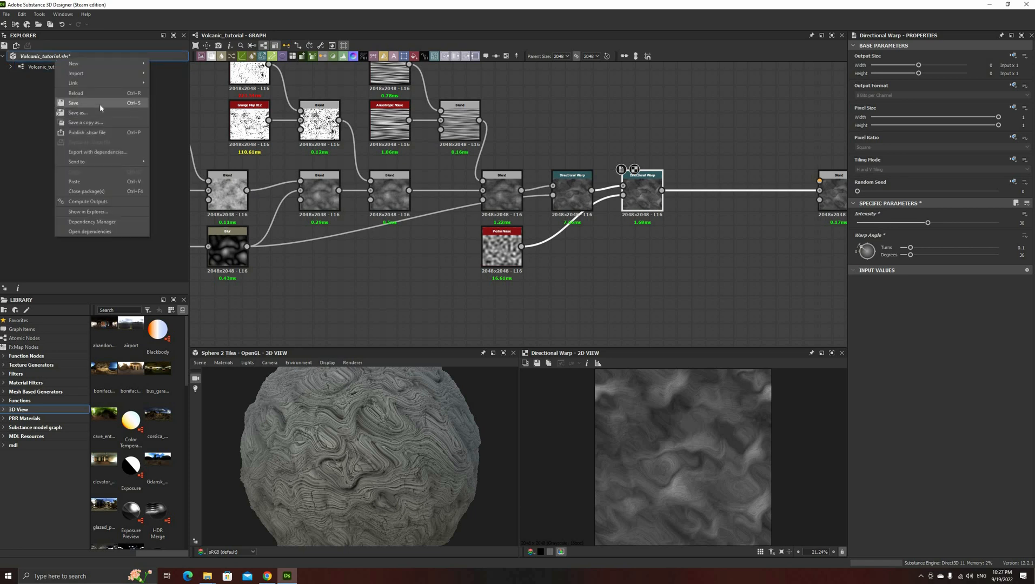
click(100, 104)
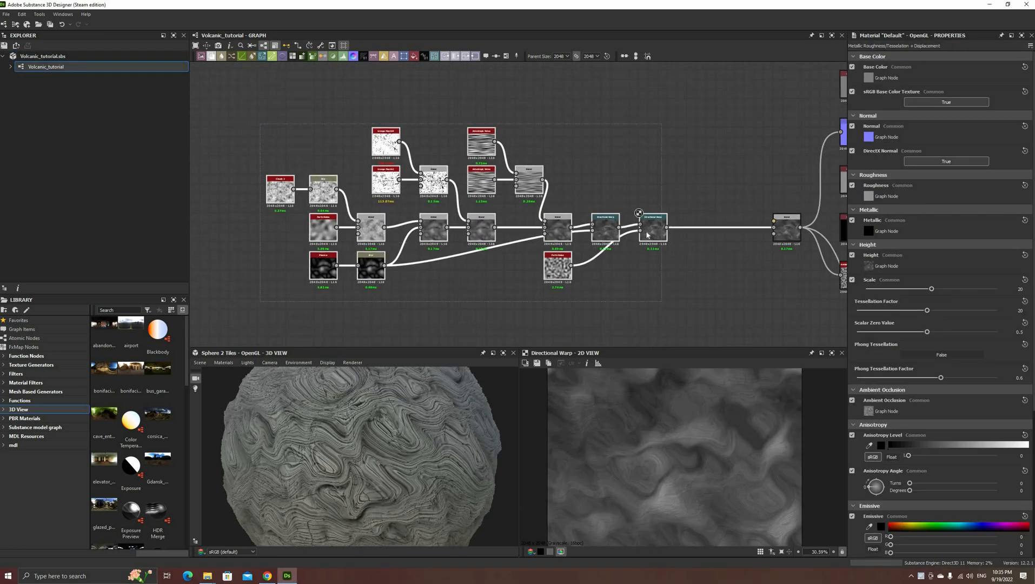
Move the noise and warp chain farther from the final blend and add a Moisture Noise node below the second Directional Warp
drag(592, 238, 515, 238)
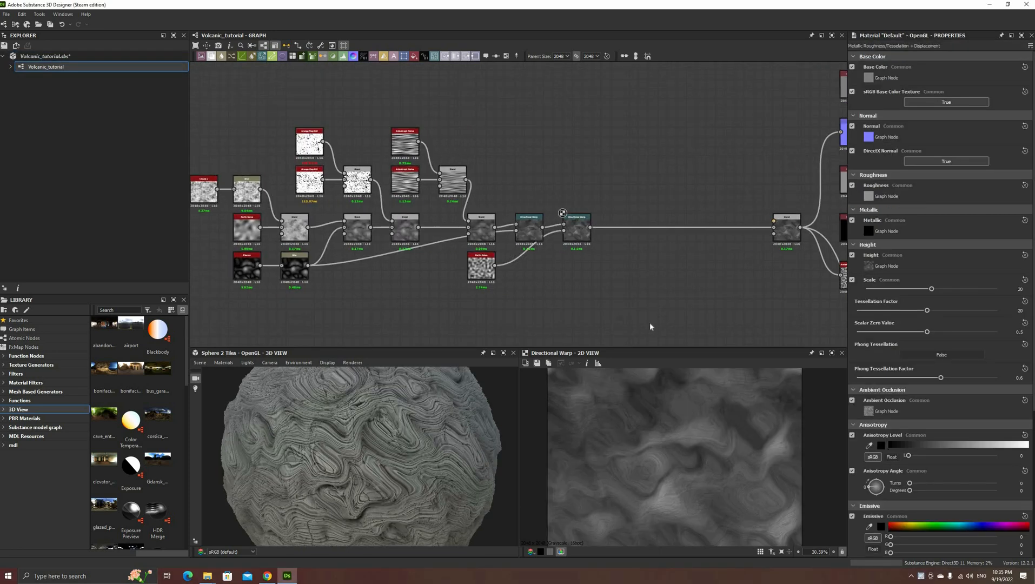
middle_drag(619, 287, 558, 266)
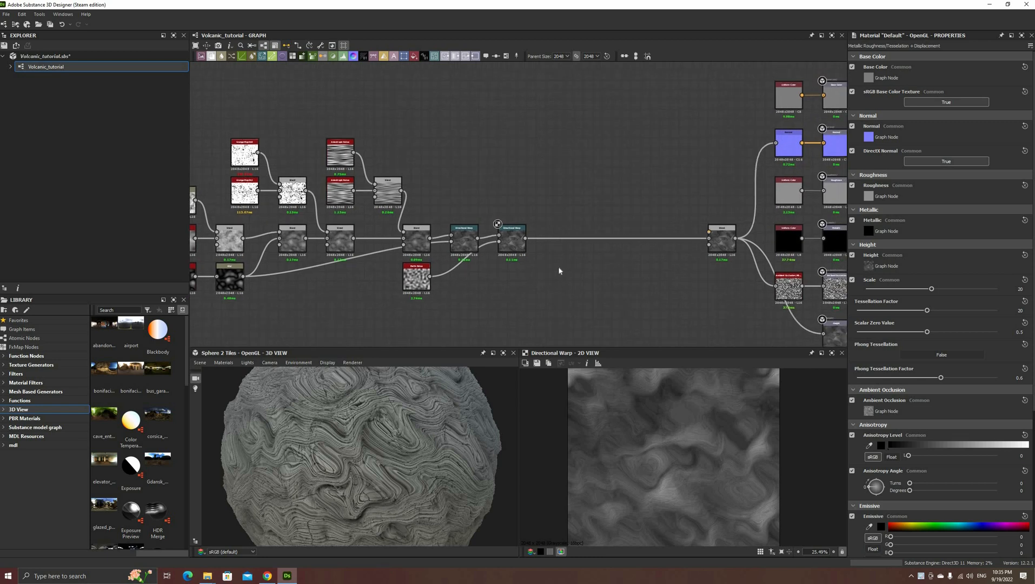
scroll(559, 266, up, 2)
key(space)
text(mois)
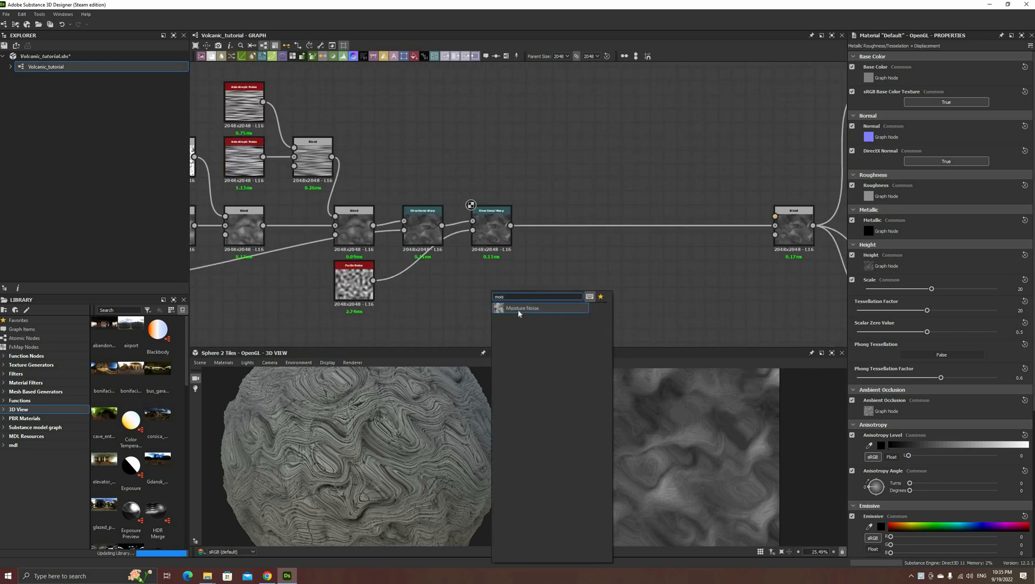
key(Return)
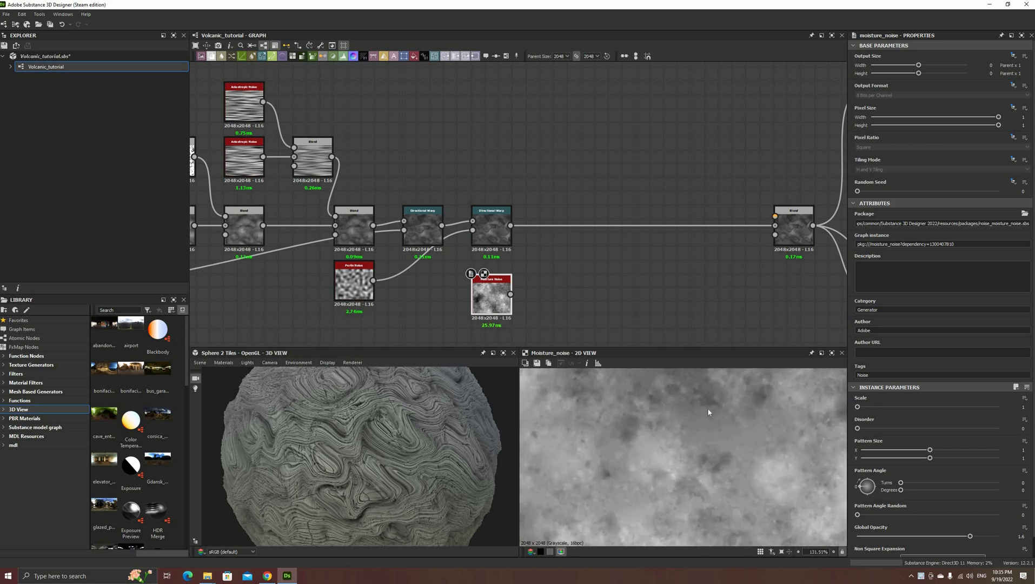
Insert a Blend node after the second Directional Warp, with Moisture Noise moved above the chain and connected to its foreground
drag(511, 294, 775, 216)
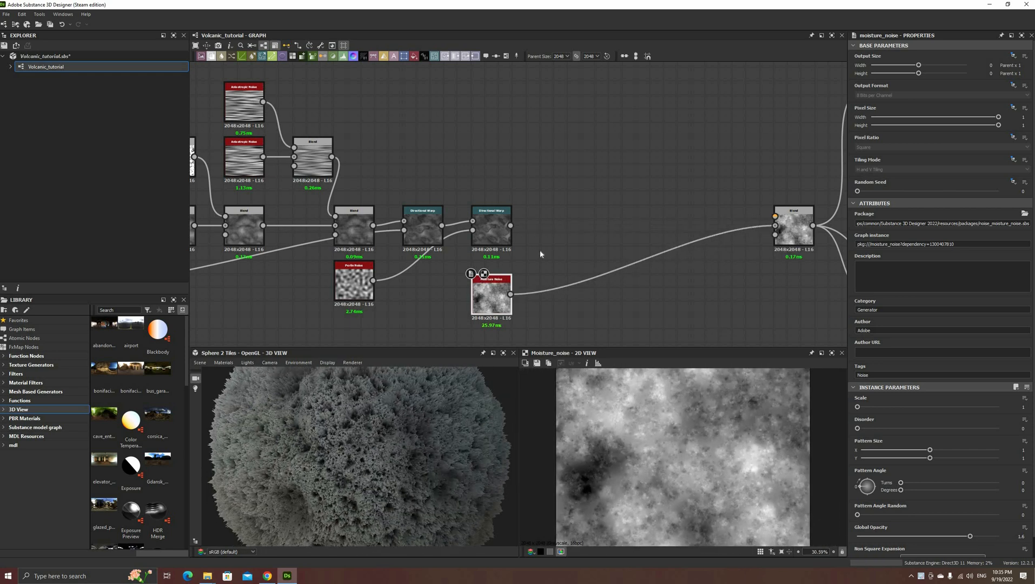
key(ctrl+z)
click(495, 218)
key(space)
click(539, 336)
drag(486, 296, 487, 164)
drag(563, 231, 543, 217)
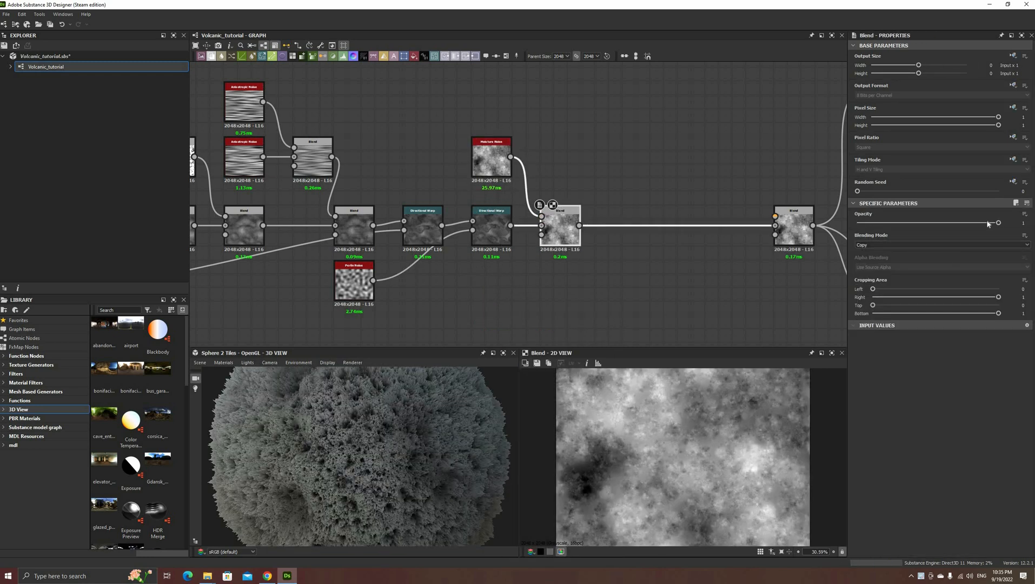
Set the moisture blend's opacity to 0.28 and the Moisture Noise scale to 3
drag(999, 223, 905, 222)
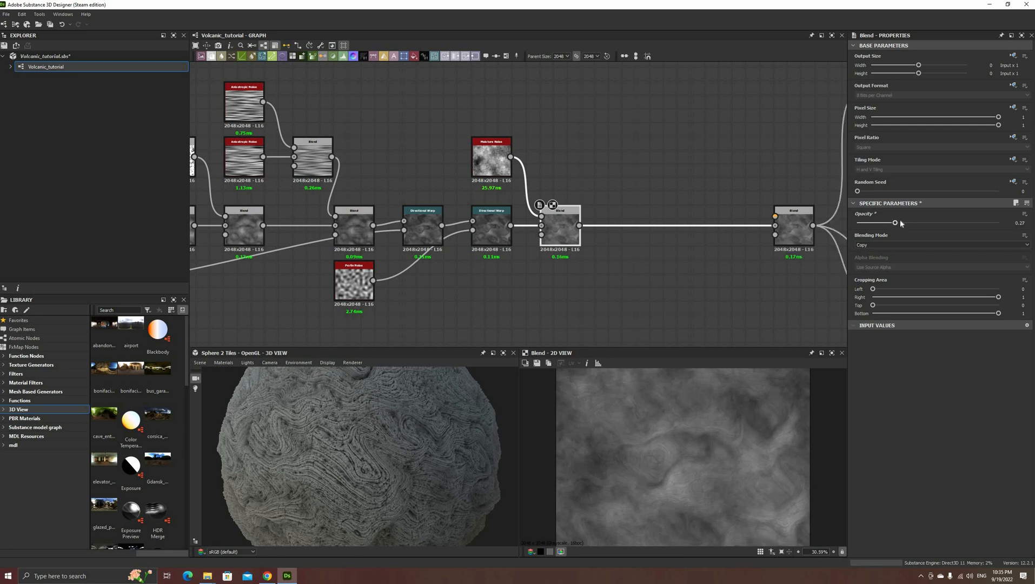
drag(401, 454, 427, 460)
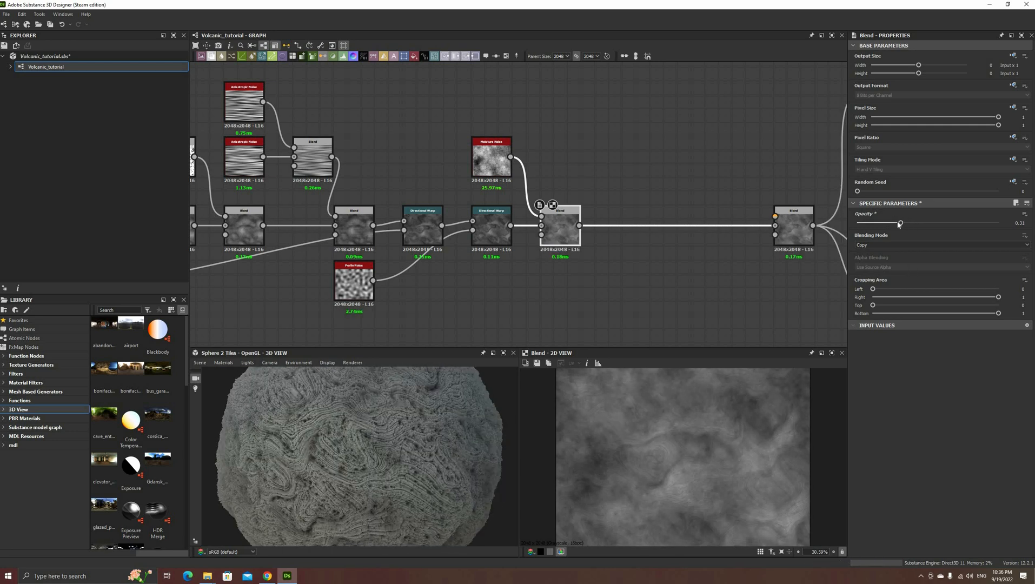
drag(901, 223, 897, 223)
scroll(442, 455, up, 2)
click(491, 161)
drag(858, 407, 878, 407)
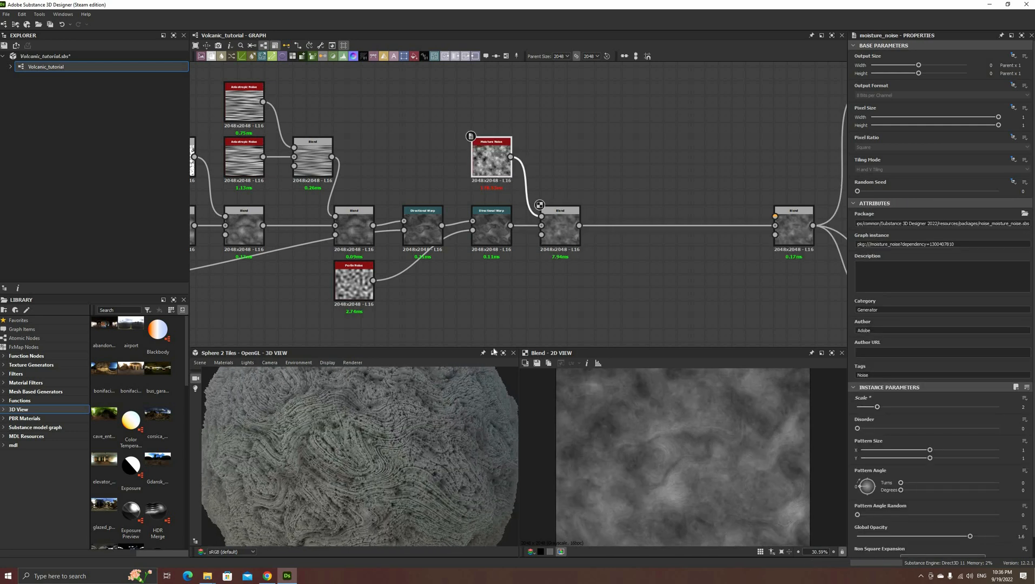
Insert another Blend node after the moisture blend and connect the combined grunge maps' output to its foreground
middle_drag(620, 215, 583, 209)
click(563, 222)
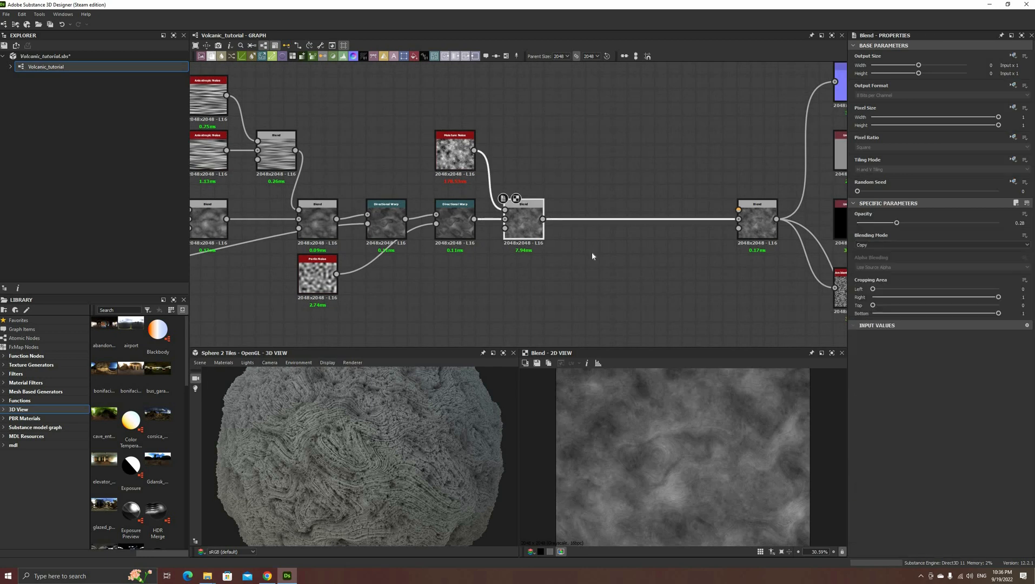
key(space)
click(592, 252)
middle_drag(273, 142, 325, 159)
middle_drag(237, 171, 259, 172)
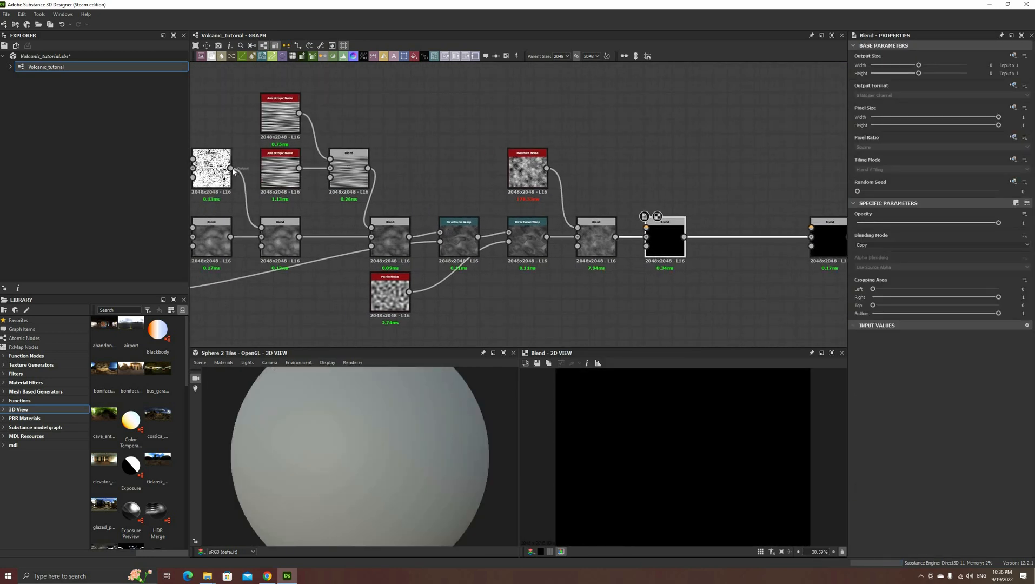
drag(231, 168, 578, 228)
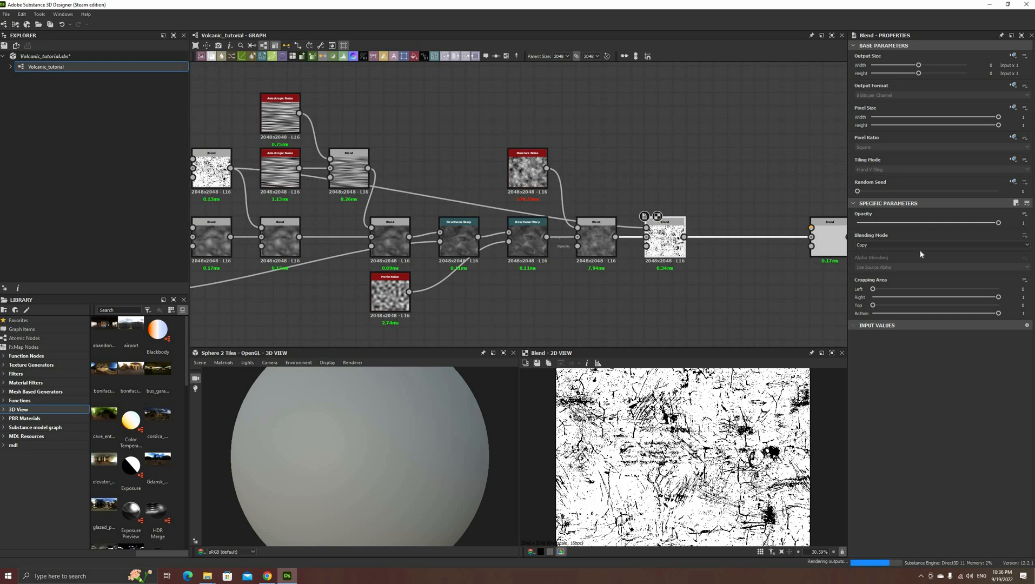
Set the new grunge blend to Multiply with an opacity of 0.11
click(877, 244)
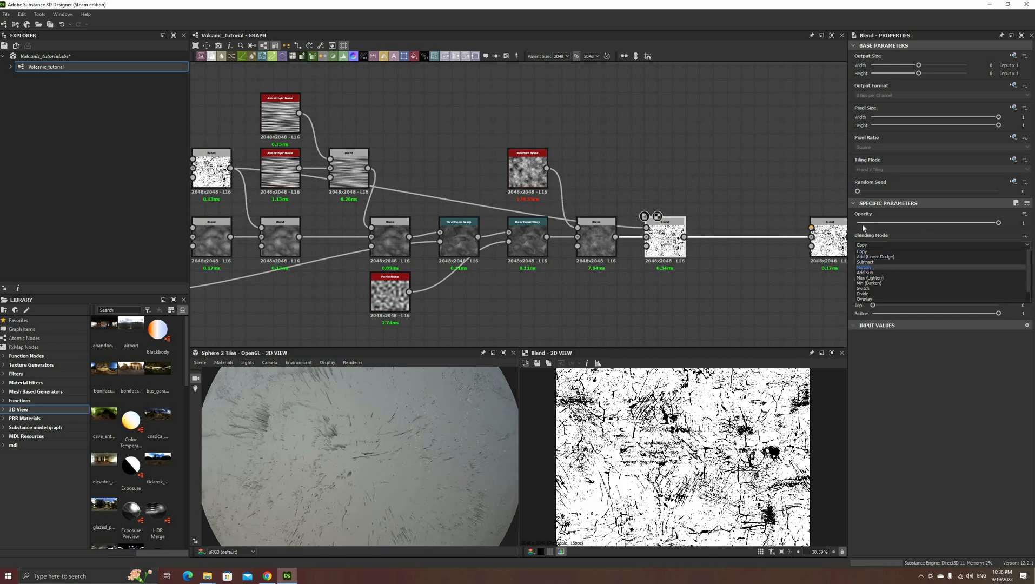
click(877, 267)
mouse_move(872, 225)
mouse_down()
mouse_move(861, 222)
mouse_move(870, 223)
mouse_up()
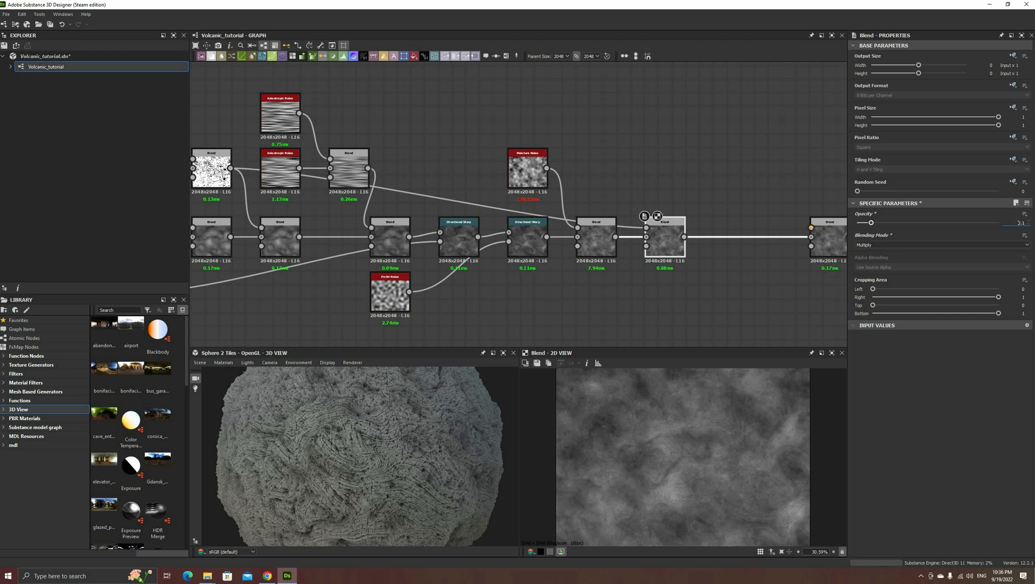
drag(871, 222, 877, 223)
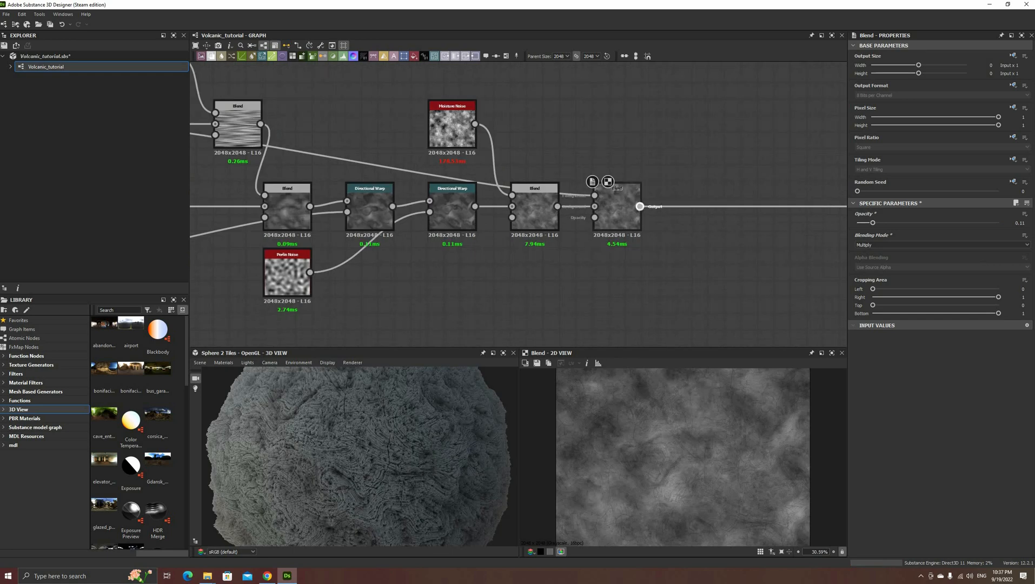
Insert a Warp node after the new grunge Multiply blend in the main chain
click(626, 216)
key(space)
text(wa)
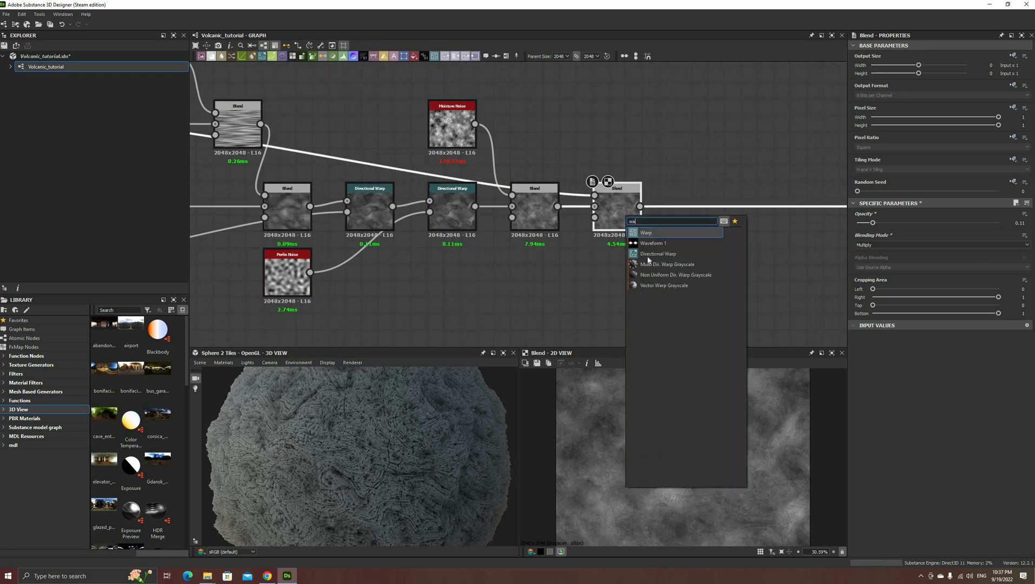
click(670, 232)
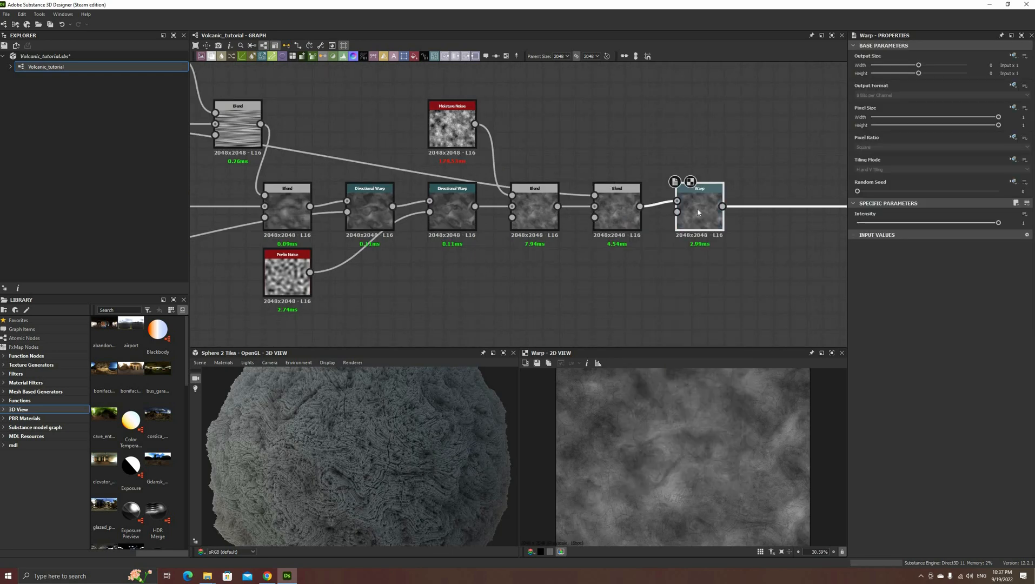
click(355, 298)
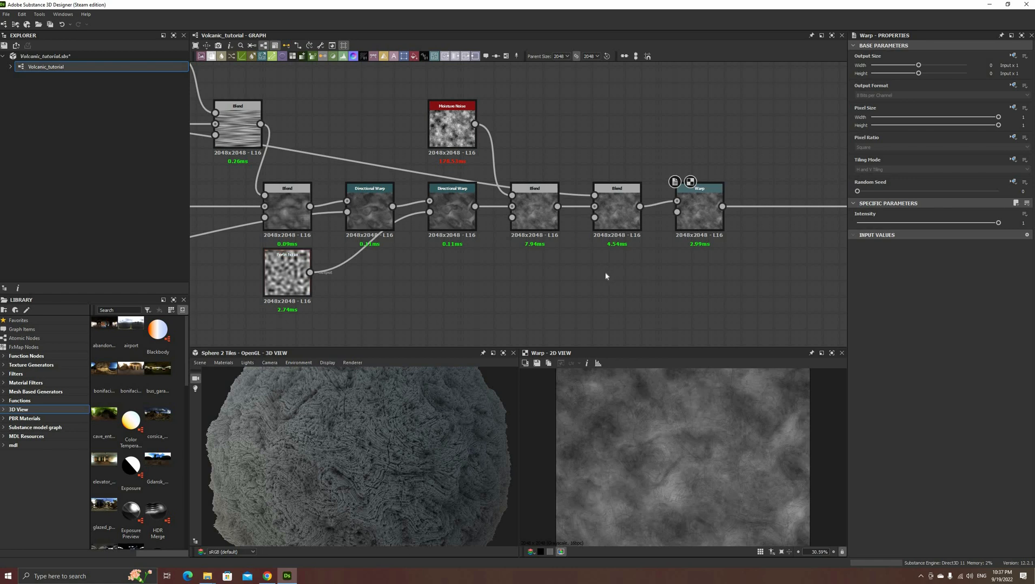
Add a Perlin Noise node below the last Blend and set its scale to 22
key(space)
text(per)
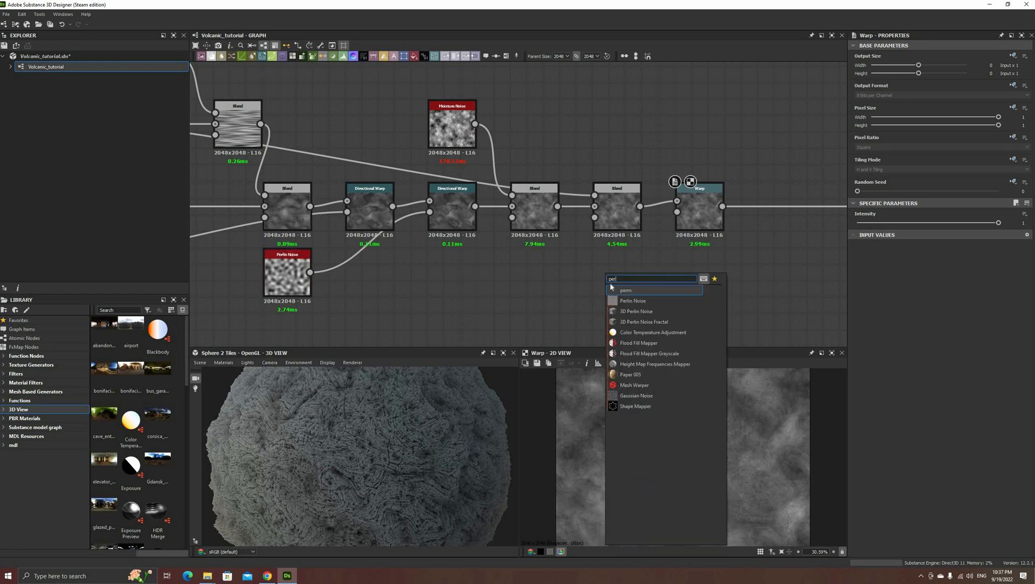
click(627, 301)
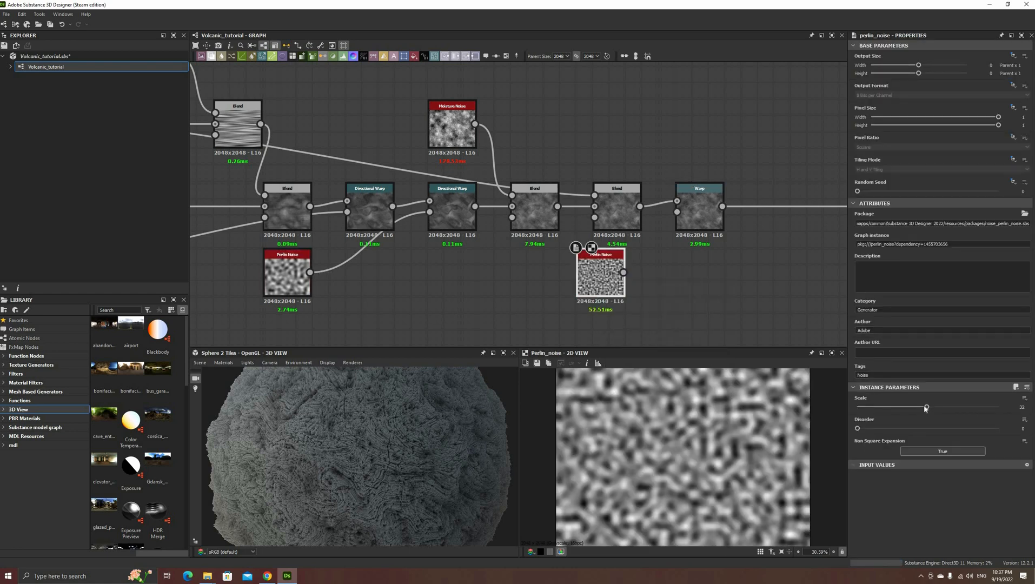
click(896, 405)
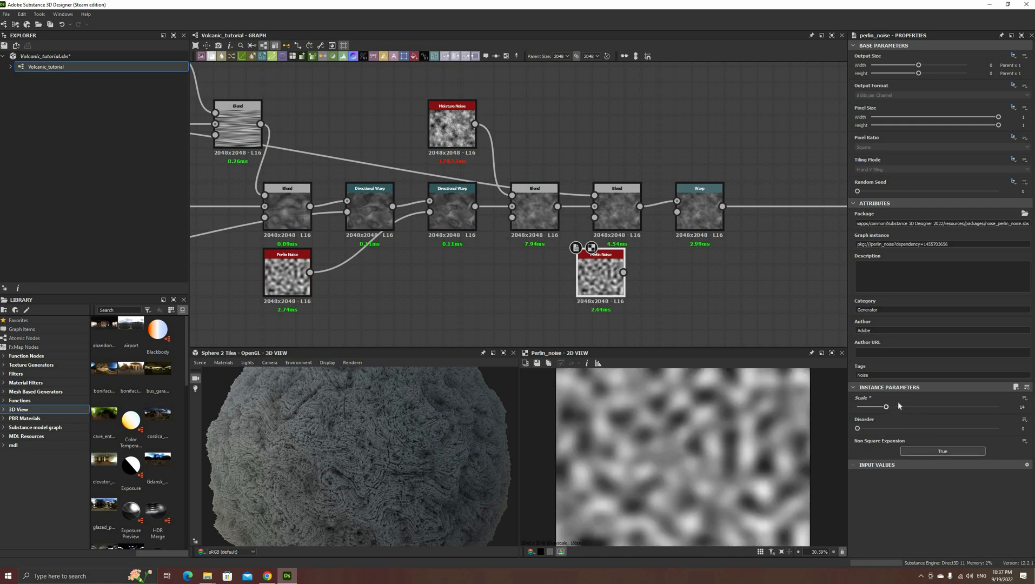
click(904, 407)
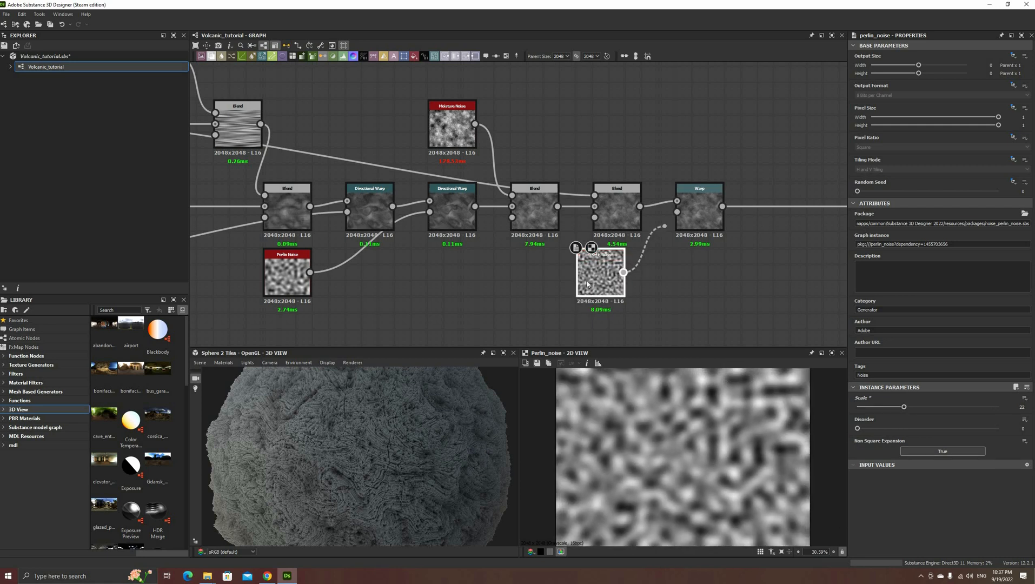
Connect the new Perlin Noise to the Warp node's second input and set the Warp intensity to 0.06
drag(587, 284, 605, 284)
click(700, 211)
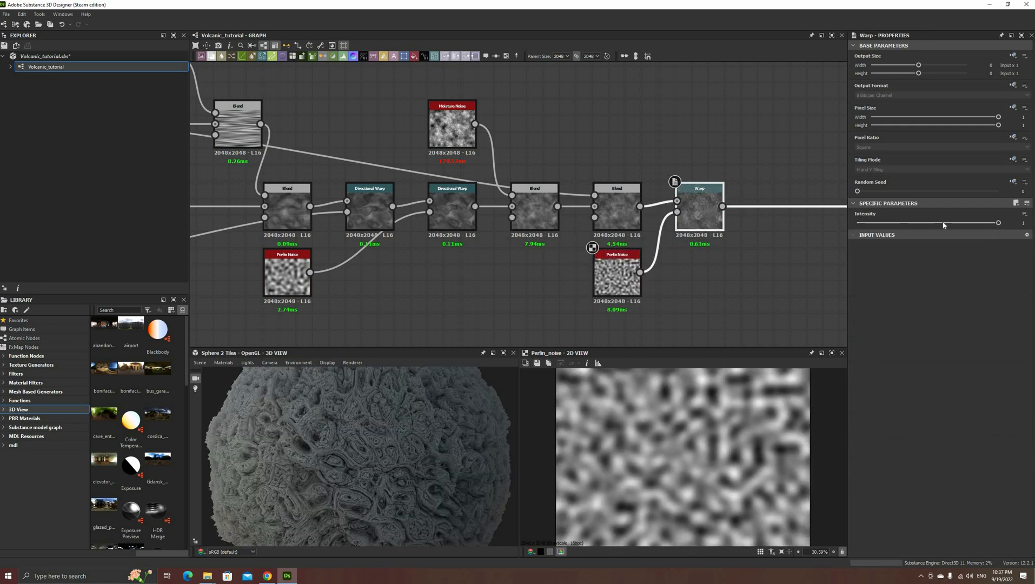
drag(944, 225, 855, 223)
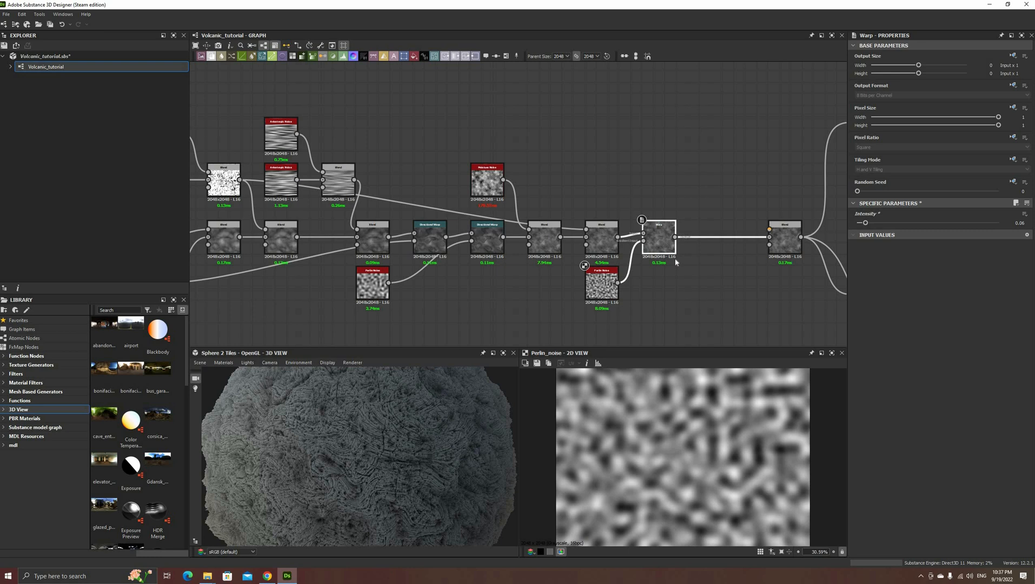
Insert a Levels node after the Warp node in the main chain
key(space)
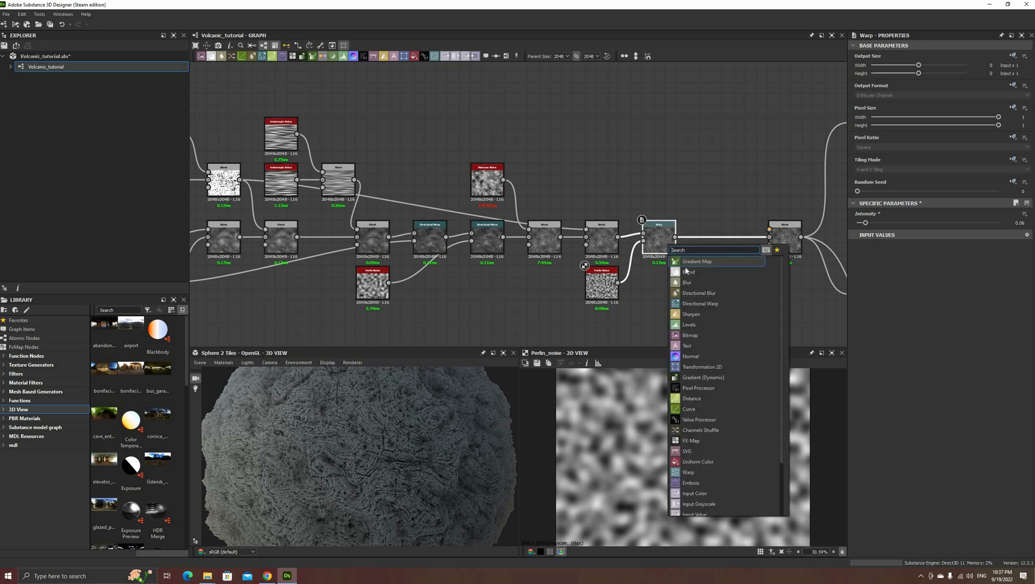
text(level)
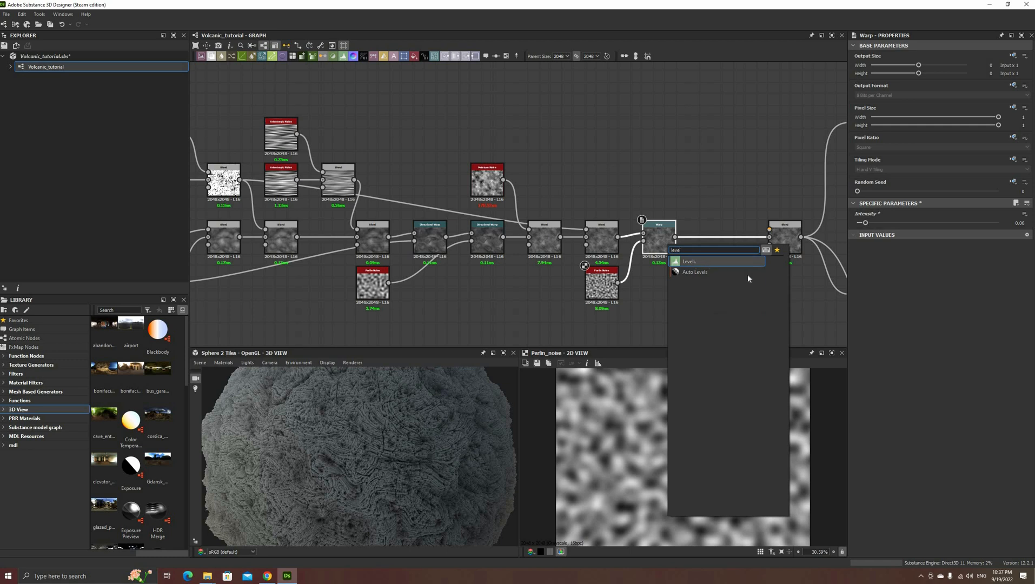
key(Return)
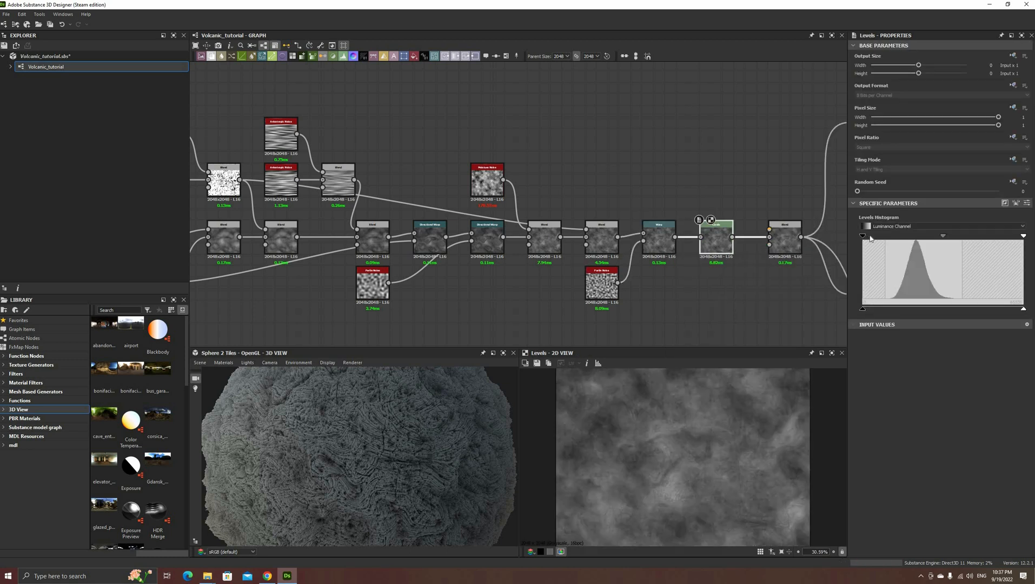
Tighten the Levels black and white points around the histogram peak and shift the midpoint toward black to brighten the height
drag(871, 238, 891, 238)
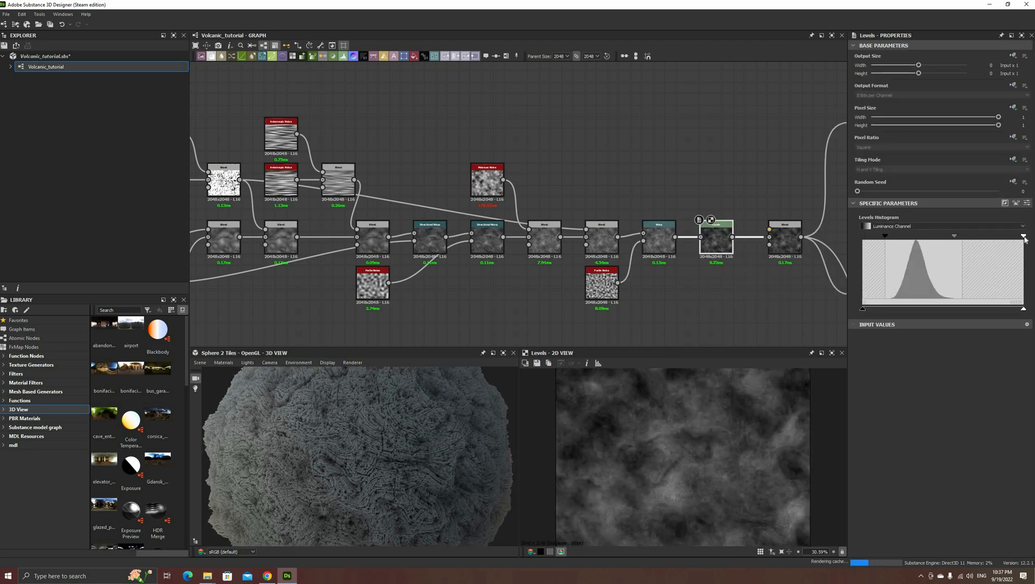
drag(1025, 239, 962, 241)
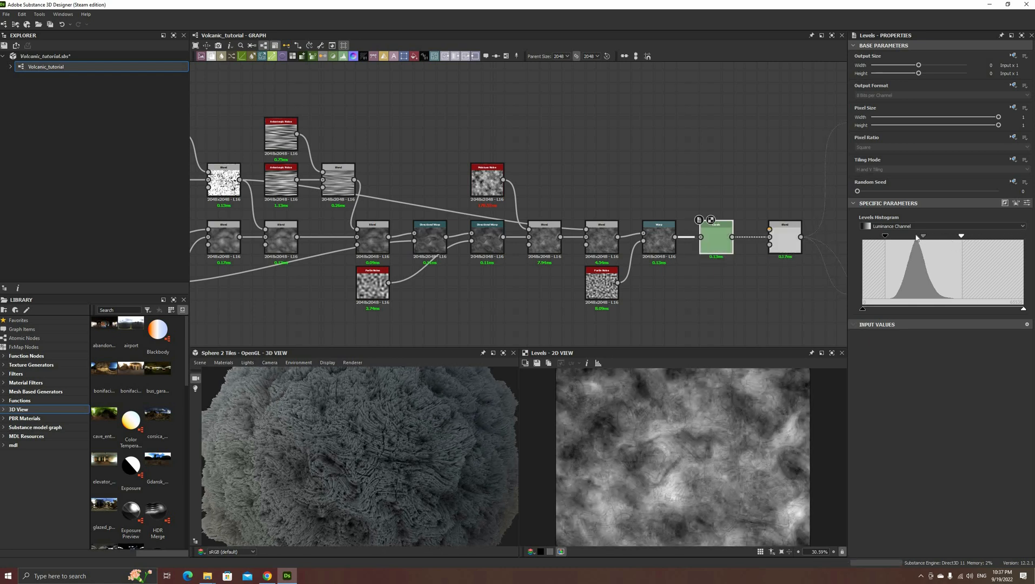
drag(917, 238, 917, 238)
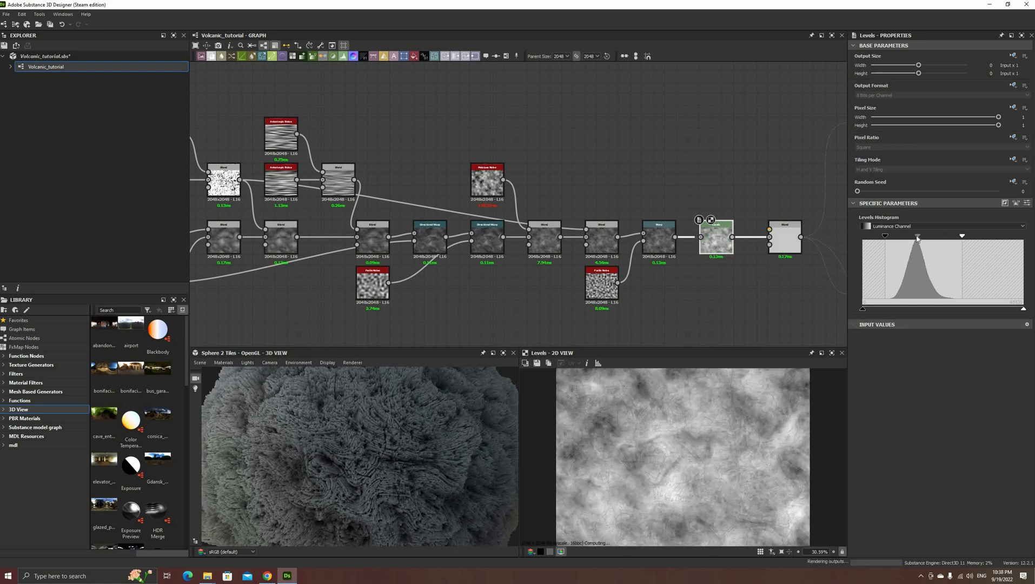
scroll(380, 477, down, 5)
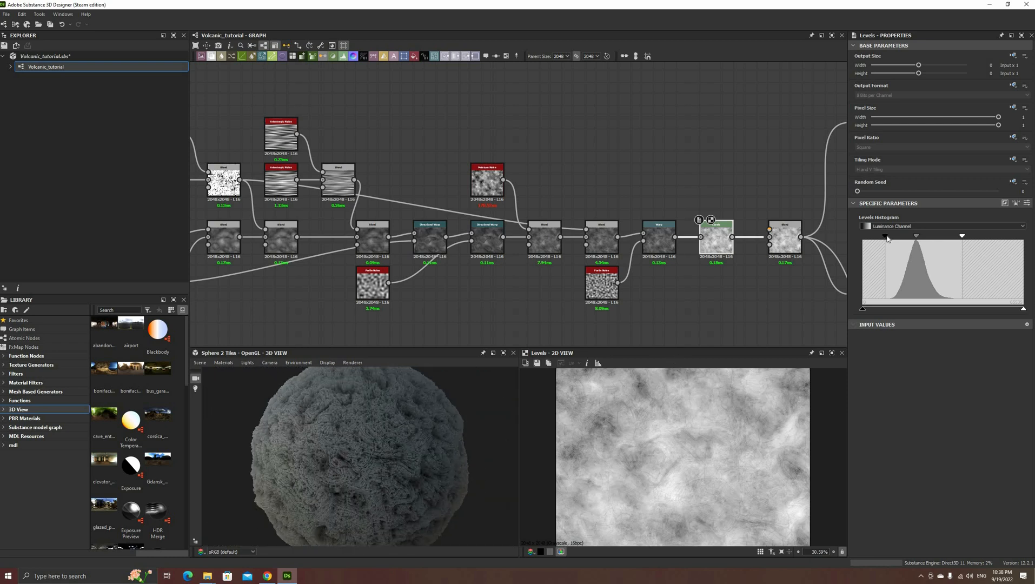
drag(886, 236, 891, 237)
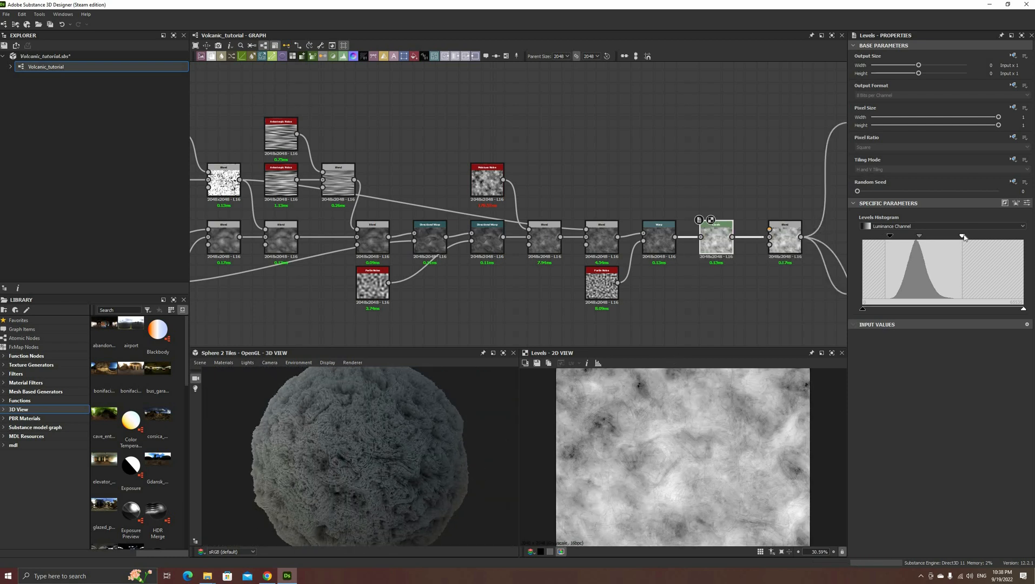
drag(962, 238, 956, 237)
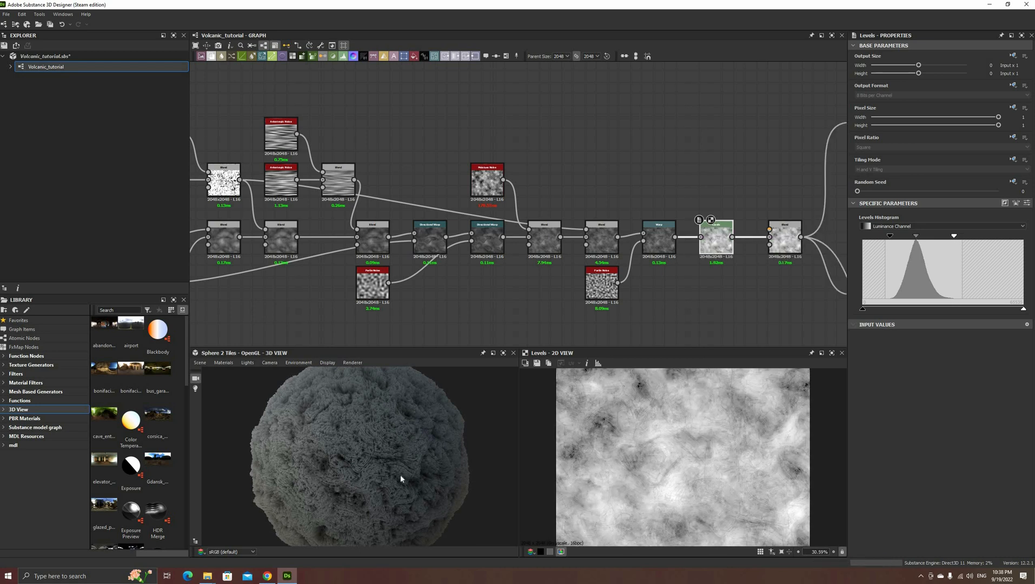
drag(372, 480, 346, 476)
scroll(743, 258, down, 2)
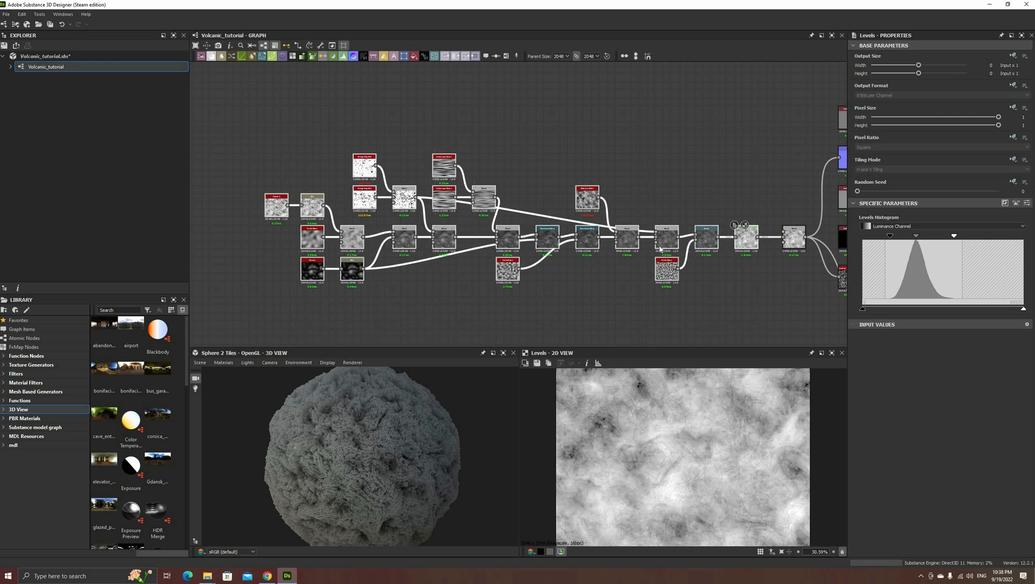
Shift the whole network of noise, warp and Levels nodes away from the final Blend node
drag(747, 240, 660, 239)
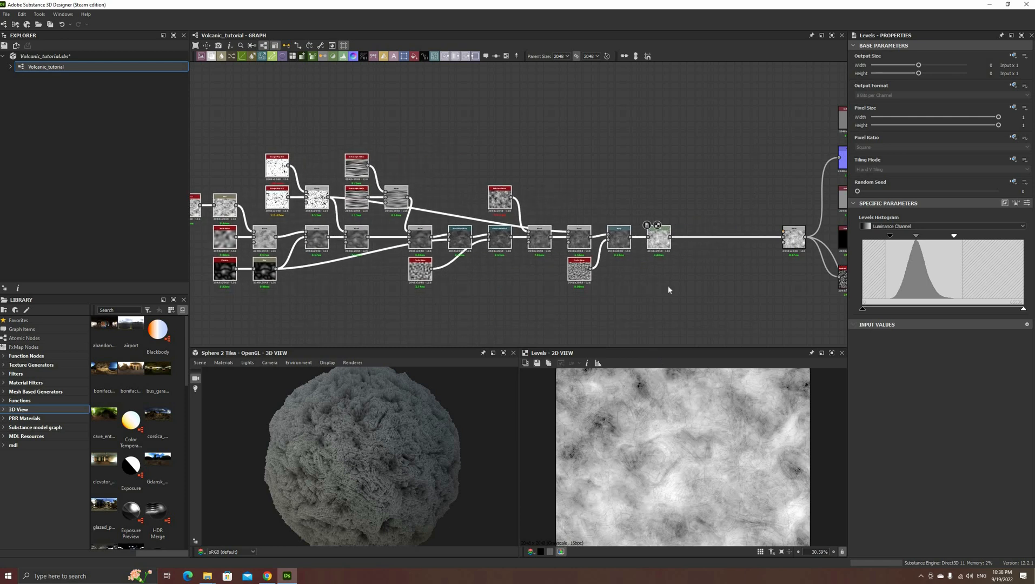
middle_drag(668, 286, 709, 282)
Add a frame titled Macro Detail around the selected nodes and save the package
right_click(698, 237)
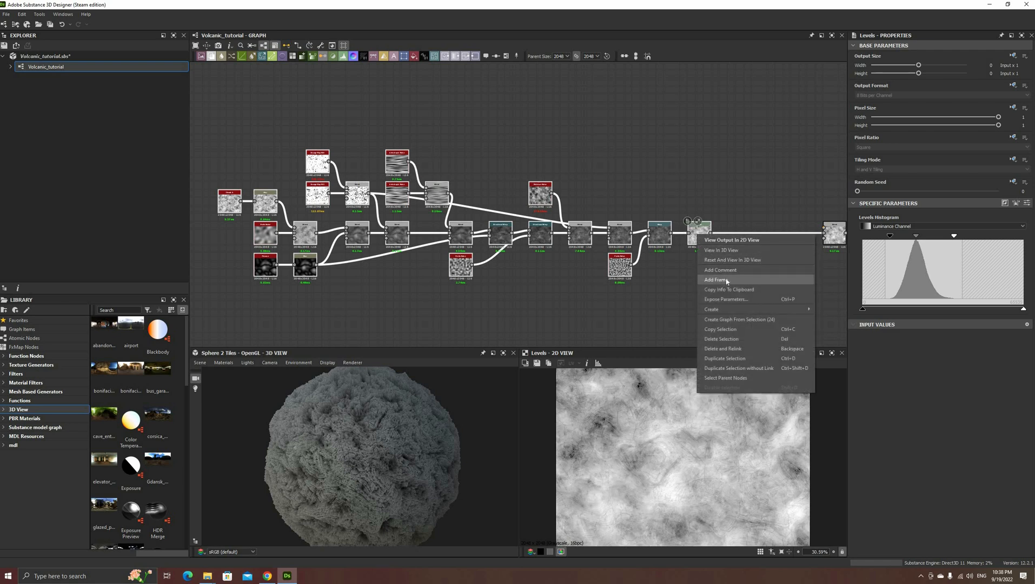
click(717, 280)
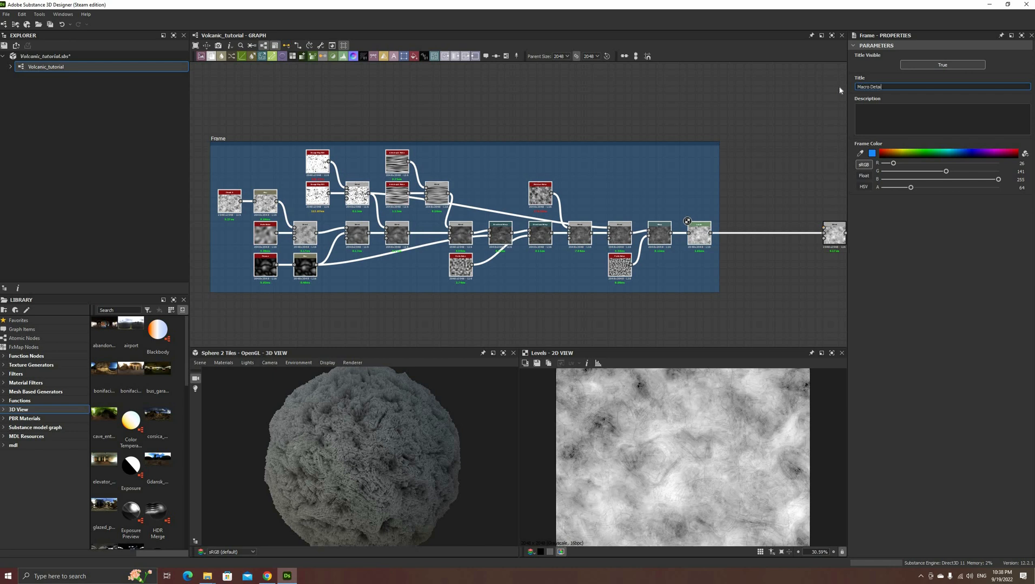
click(464, 113)
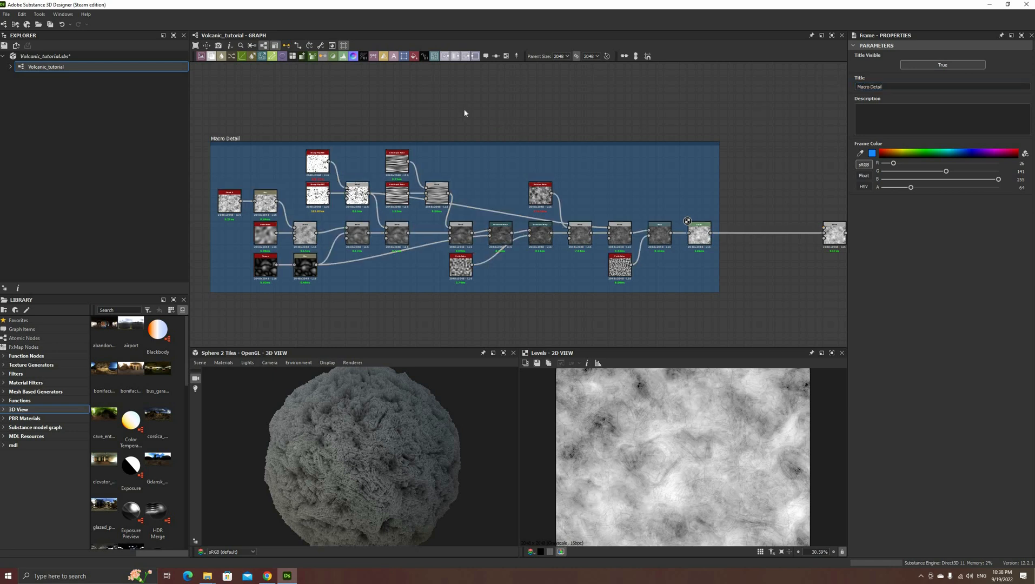
key(ctrl+s)
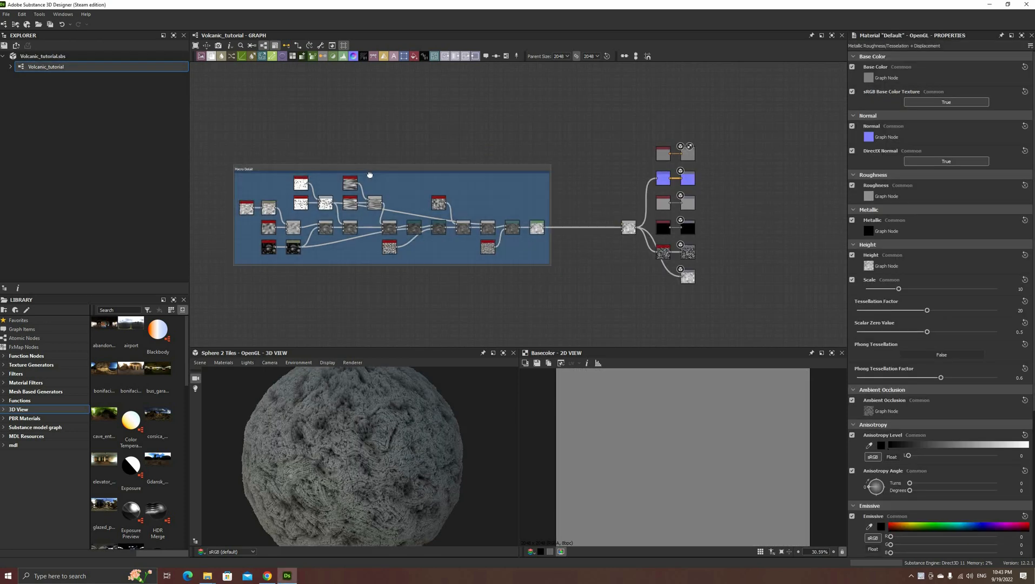
Move the Macro Detail frame farther from the final Blend and add a Dirt 1 noise node in the gap
drag(370, 175, 307, 175)
scroll(457, 300, up, 5)
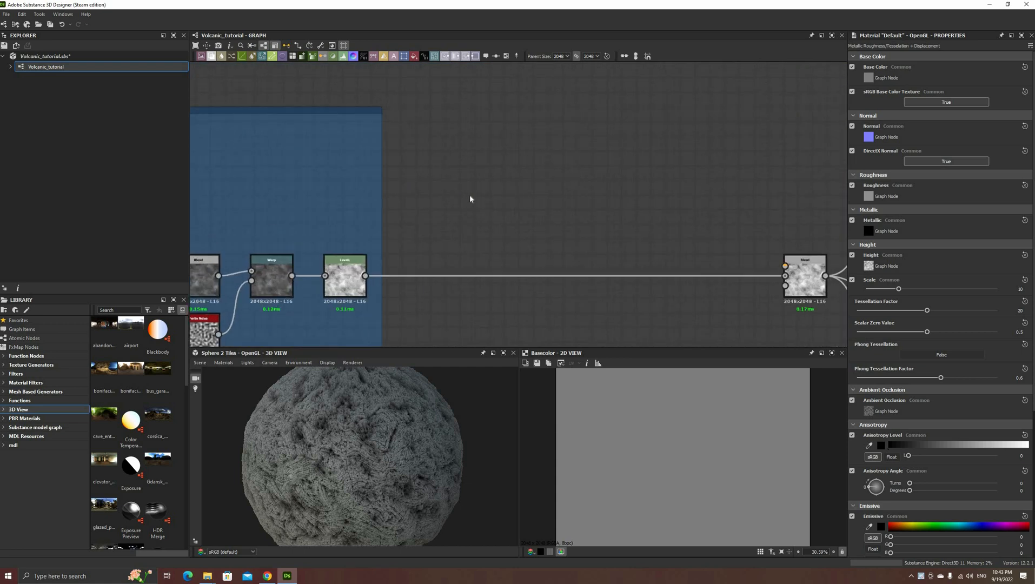
key(space)
text(dirt)
click(491, 213)
Add a Dirt 2 noise node below Dirt 1 and change its random seed
key(space)
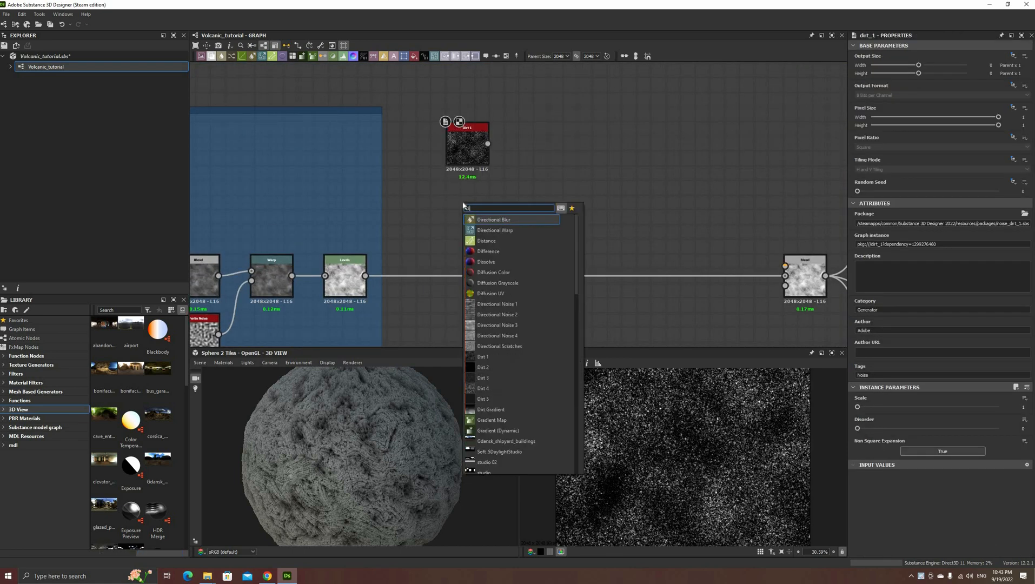
click(490, 229)
scroll(644, 450, up, 3)
double_click(466, 150)
double_click(464, 211)
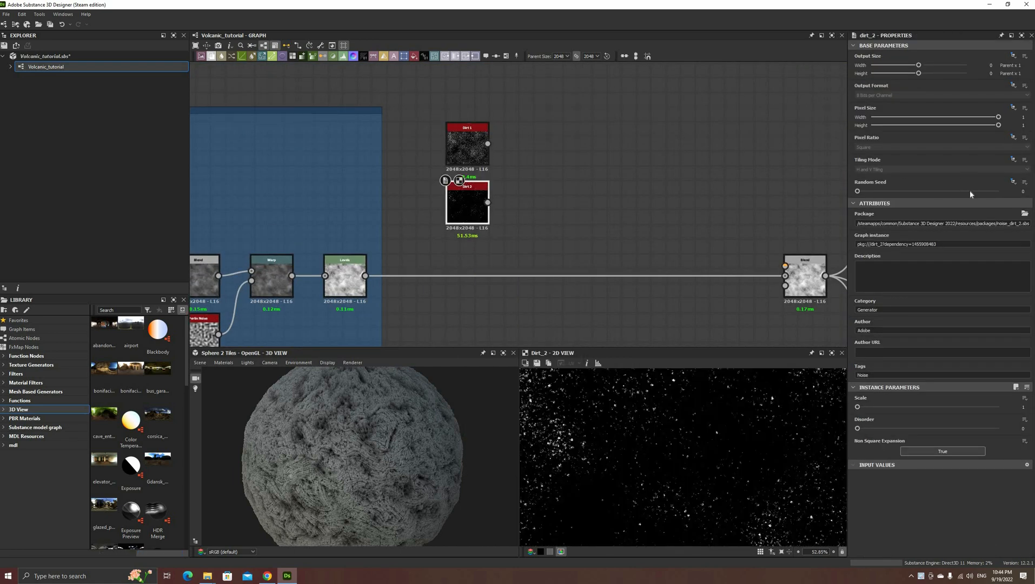
click(982, 192)
Insert a Blend node after the Levels node and connect Dirt 2 to its foreground
click(347, 281)
key(space)
click(407, 331)
drag(419, 279, 526, 279)
drag(468, 204, 506, 266)
click(528, 282)
Set the Dirt 2 blend to Add (Linear Dodge) with an opacity of 0.1
click(879, 245)
click(872, 252)
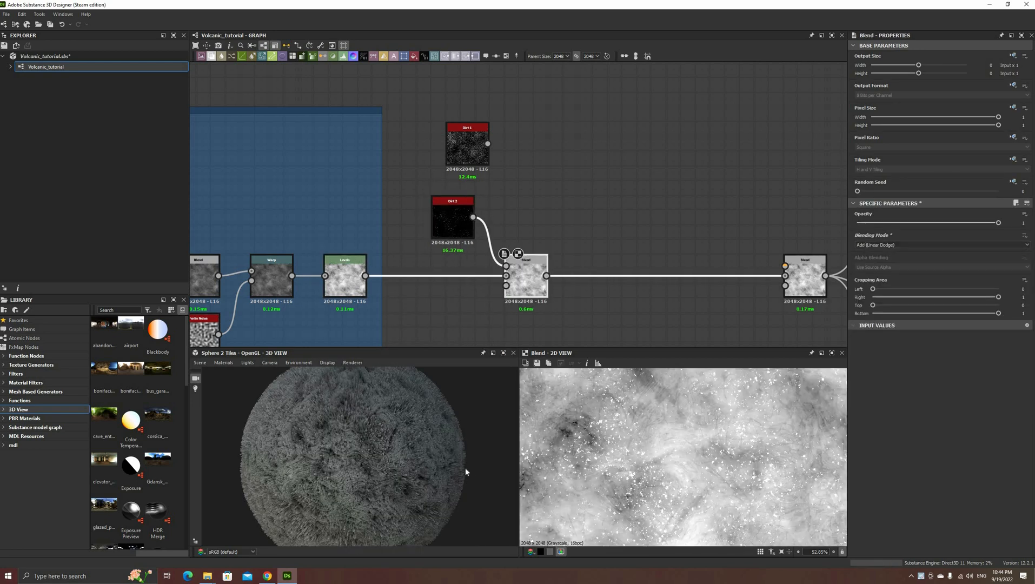
scroll(467, 473, up, 5)
text(0.1)
key(Return)
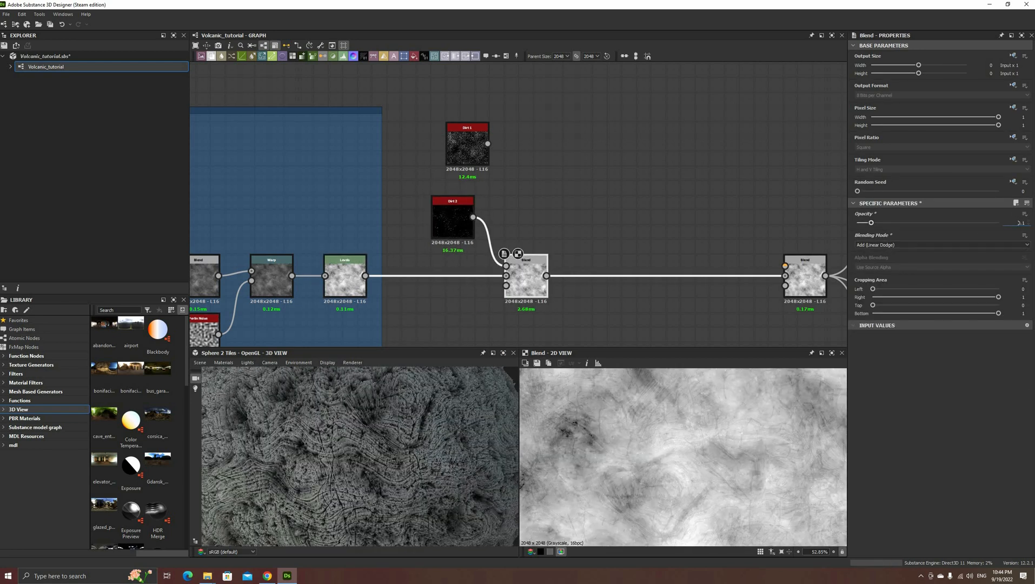
Set the Dirt 2 blend's random seed to 1 and fine-tune its opacity to 0.14
click(876, 191)
drag(877, 223, 853, 226)
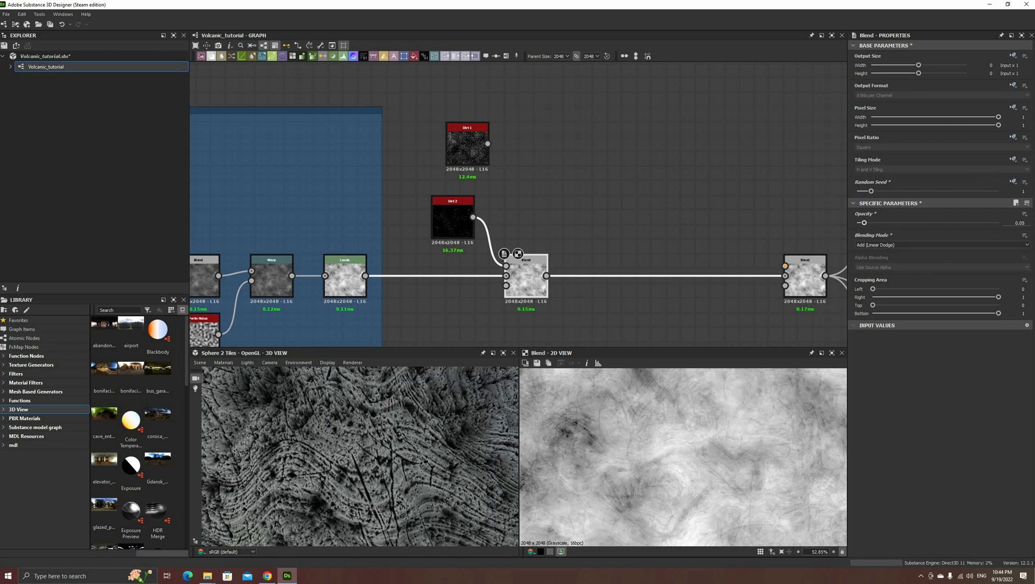
drag(864, 223, 872, 223)
scroll(513, 161, down, 2)
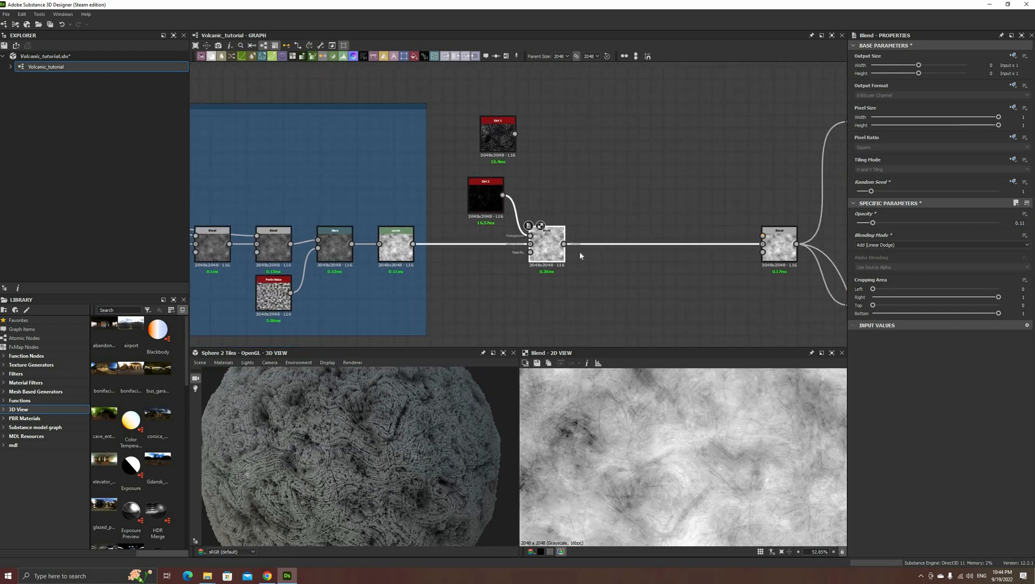
Insert another Blend node after the Dirt 2 blend and connect Dirt 1 to its foreground
key(space)
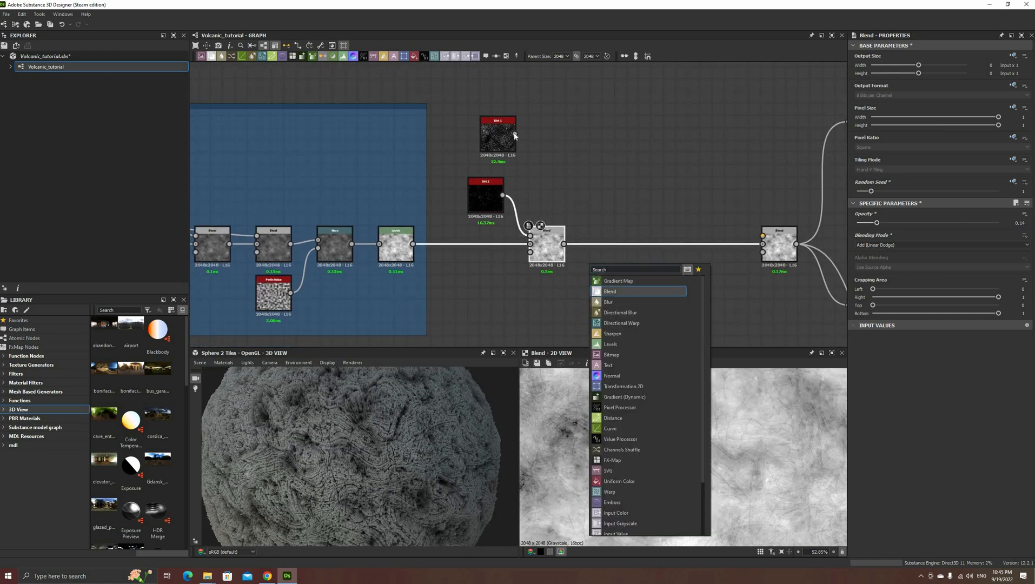
click(611, 292)
mouse_move(515, 134)
mouse_down()
mouse_move(591, 236)
mouse_move(486, 147)
mouse_up()
Set the Dirt 1 blend to Add (Linear Dodge) with an opacity of 0.1
click(873, 246)
click(873, 261)
click(863, 223)
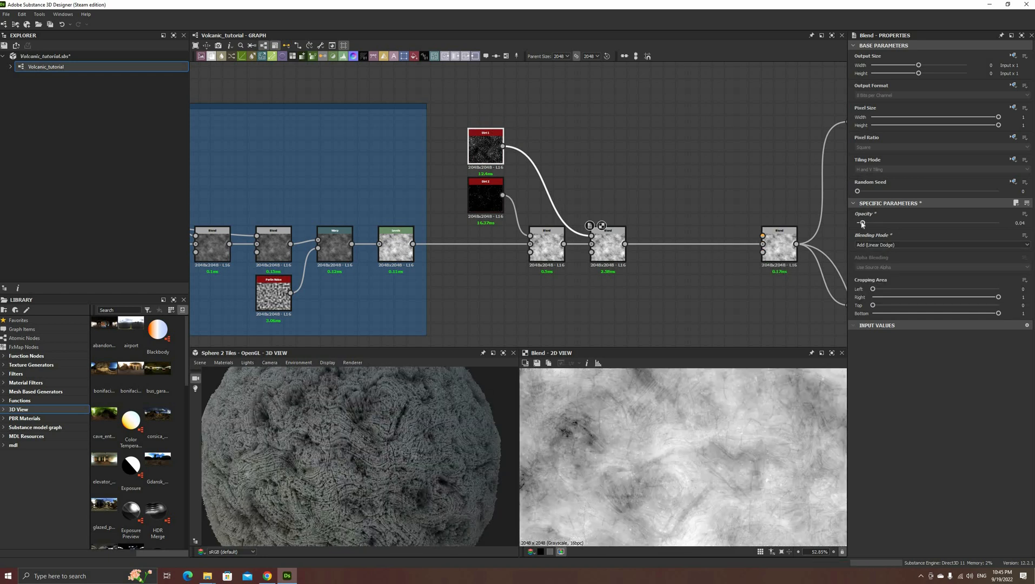
drag(863, 223, 871, 219)
scroll(347, 477, down, 5)
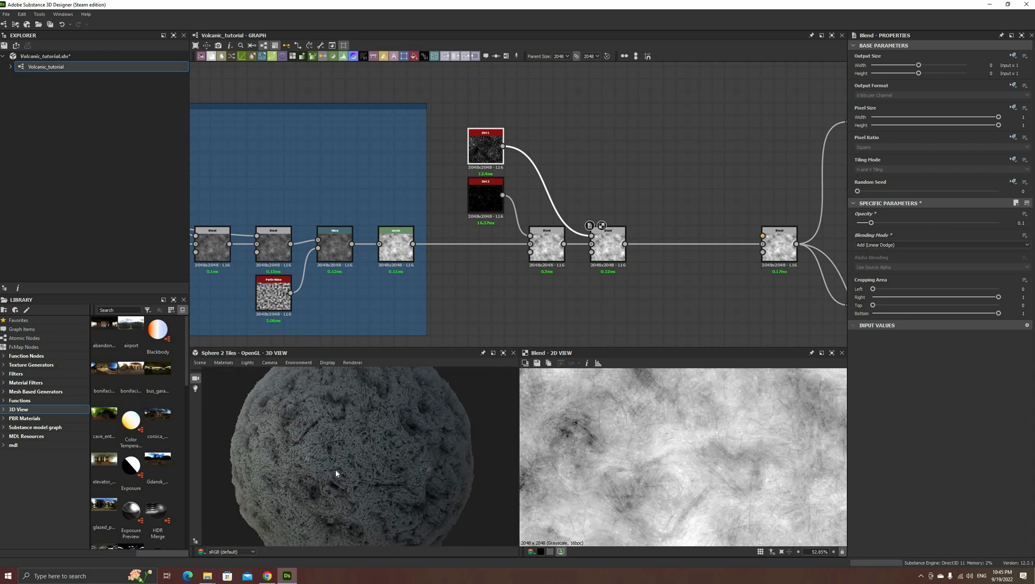
Group both Dirt nodes and their two Blend nodes in a frame titled Micro Detail
middle_drag(614, 246, 568, 246)
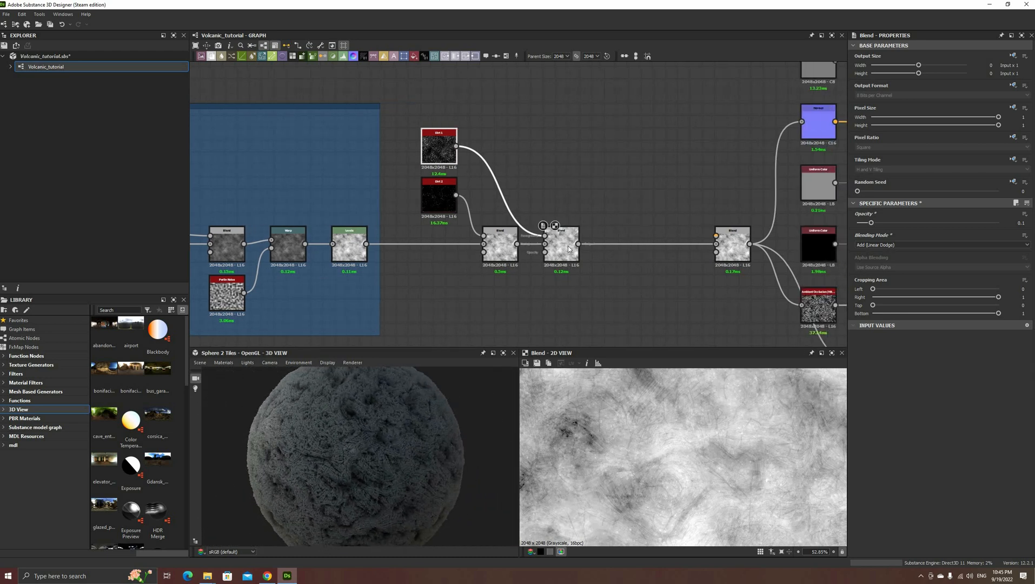
drag(604, 113, 405, 317)
right_click(504, 245)
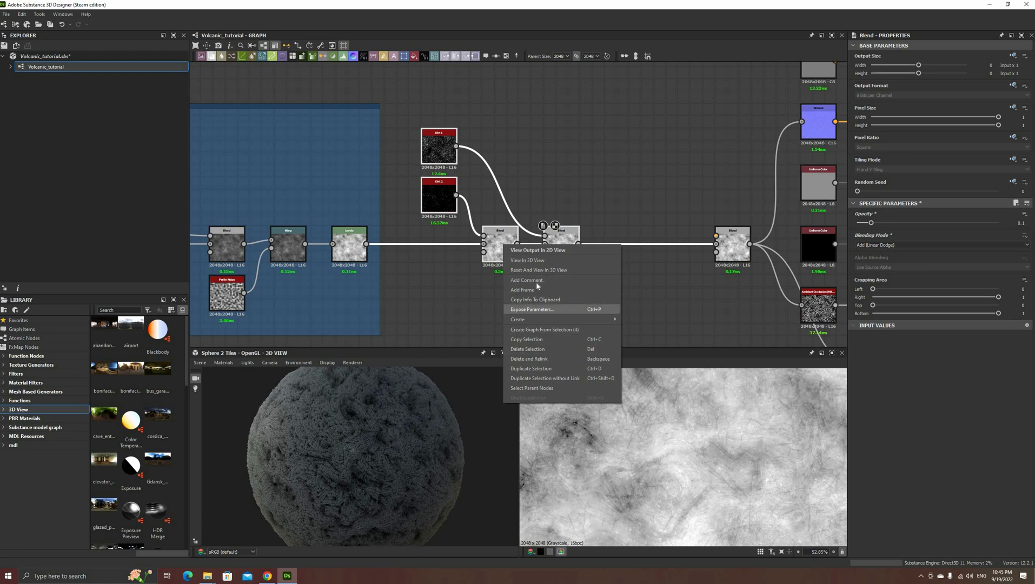
click(523, 290)
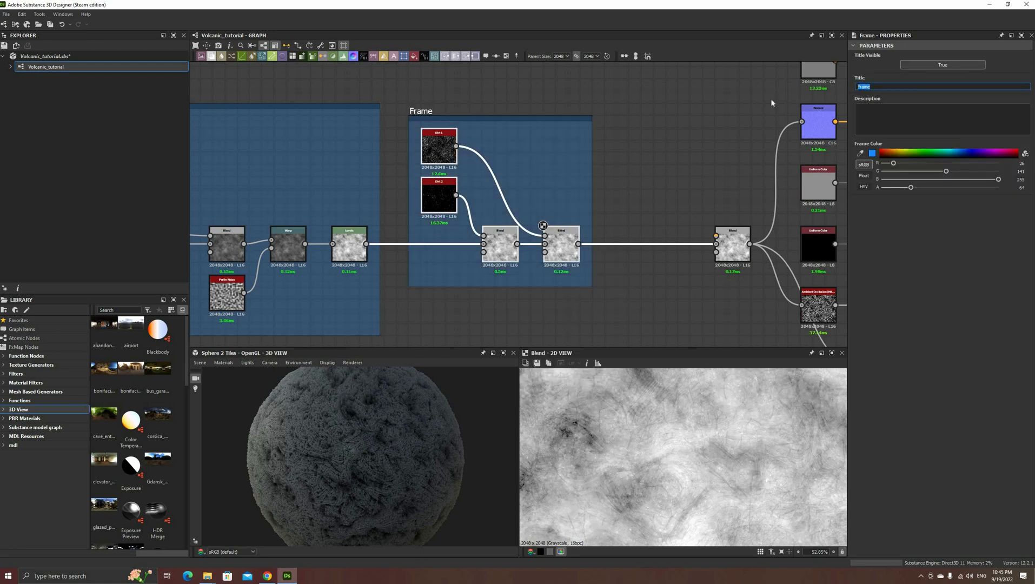
text(Micro Detail)
key(Return)
scroll(682, 224, down, 3)
scroll(588, 232, up, 5)
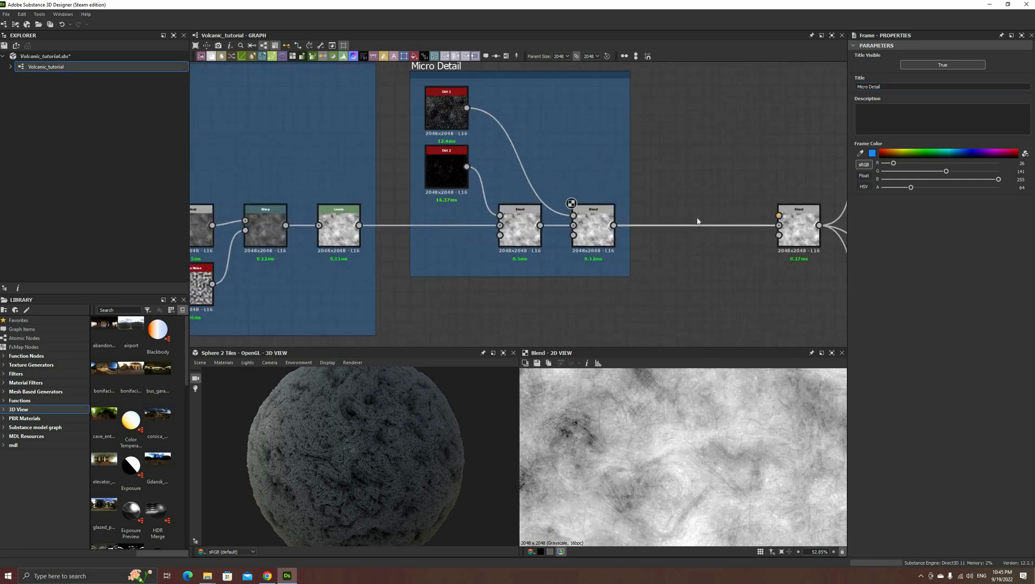
Insert a Highpass Grayscale node after the last Micro Detail blend and raise its radius well above the default
click(585, 232)
key(space)
text(high)
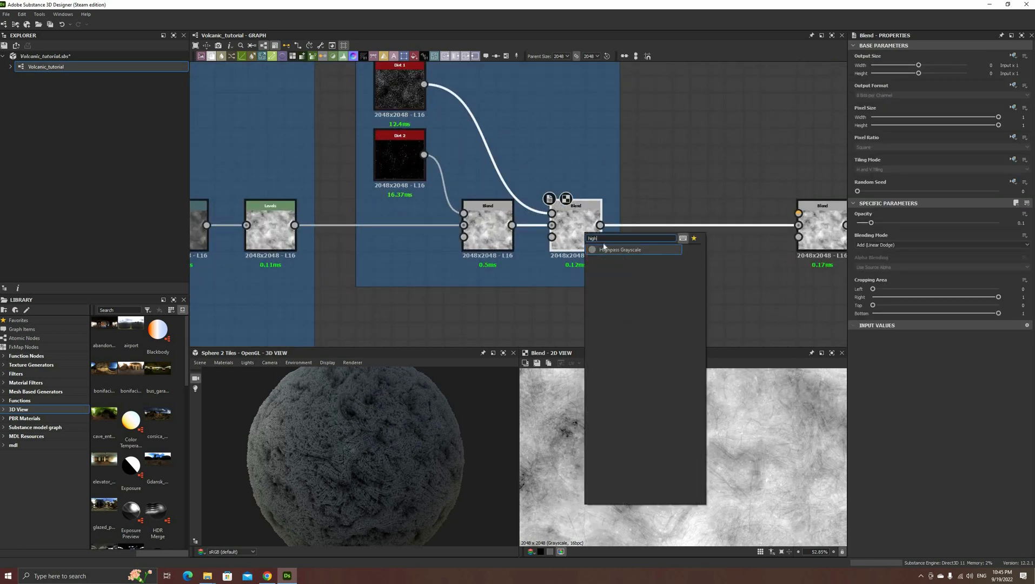
click(634, 251)
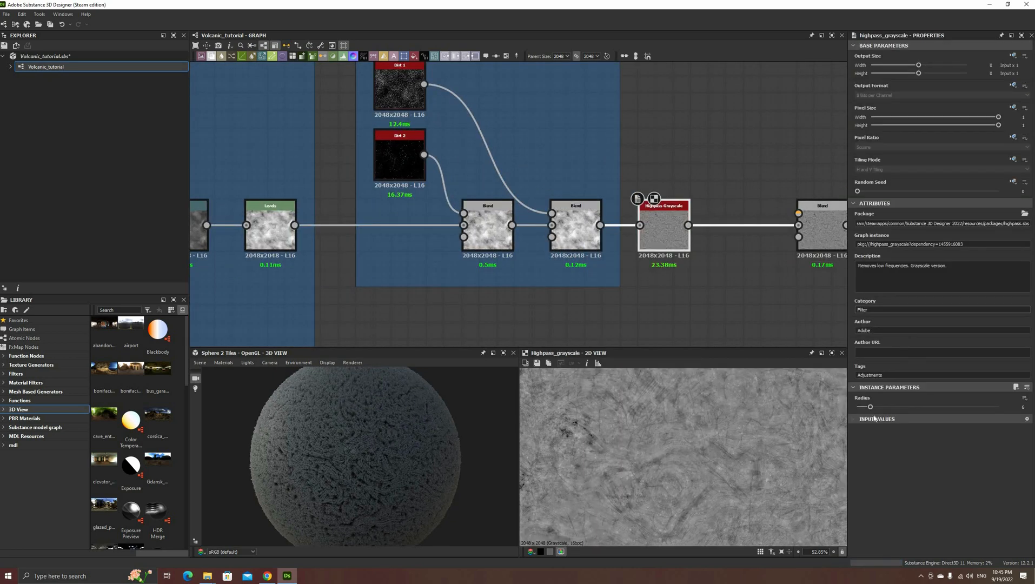
drag(865, 409, 923, 408)
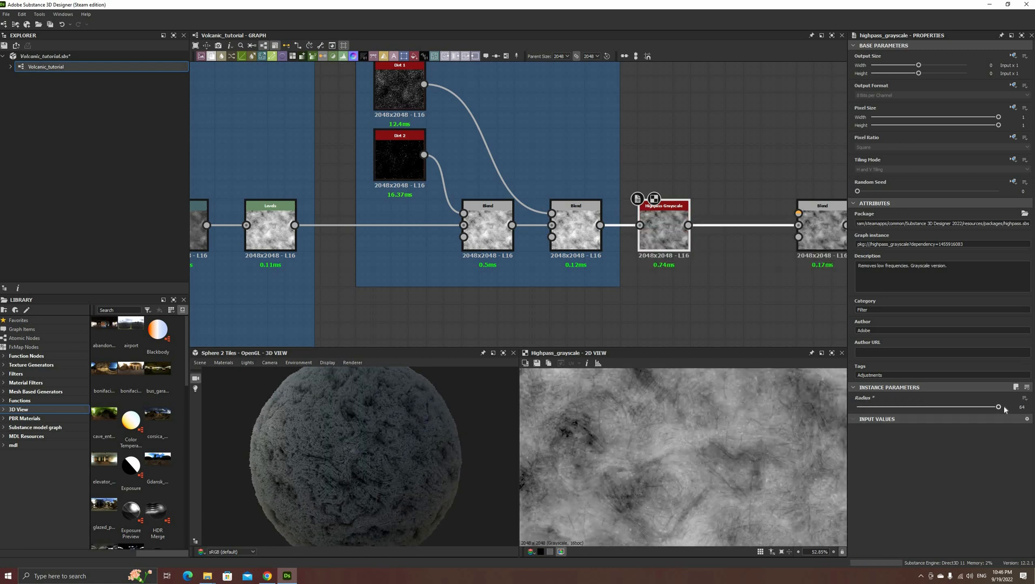
click(983, 408)
drag(983, 409, 964, 407)
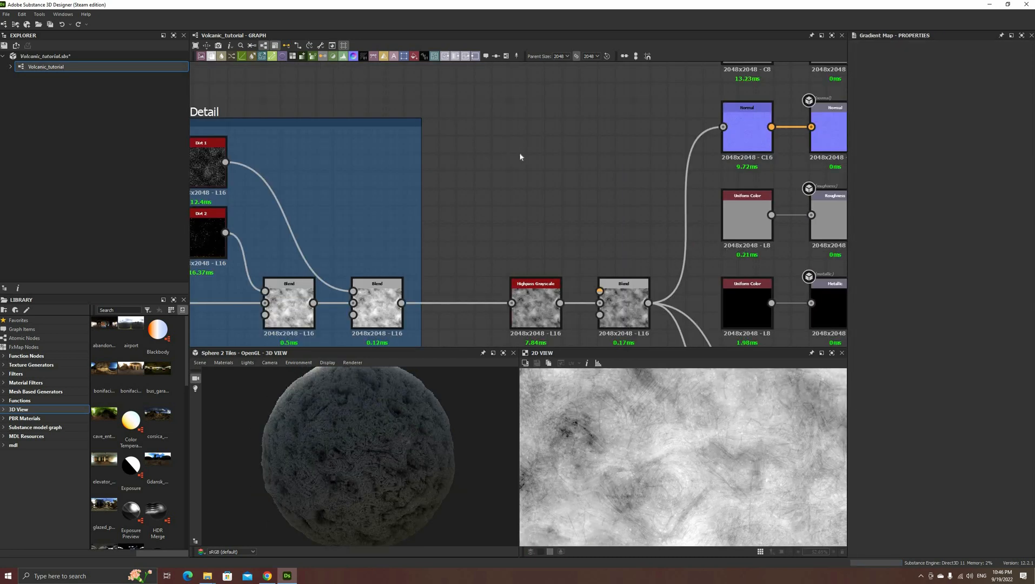
Add a Gradient Map node beside the Micro Detail frame and feed it the output of the frame's last Blend
right_click(501, 141)
mouse_move(606, 145)
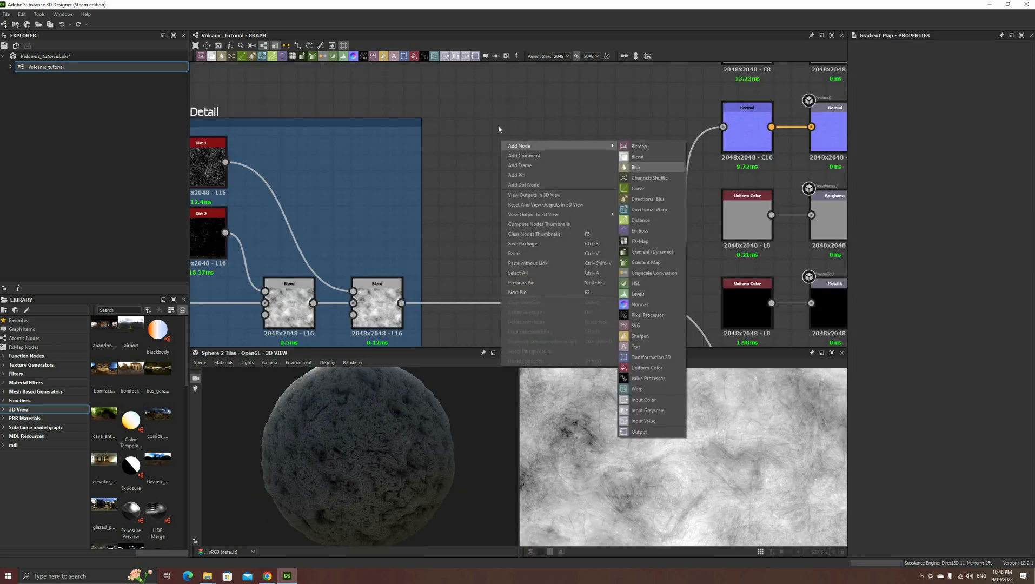
click(515, 124)
key(space)
click(482, 114)
key(g)
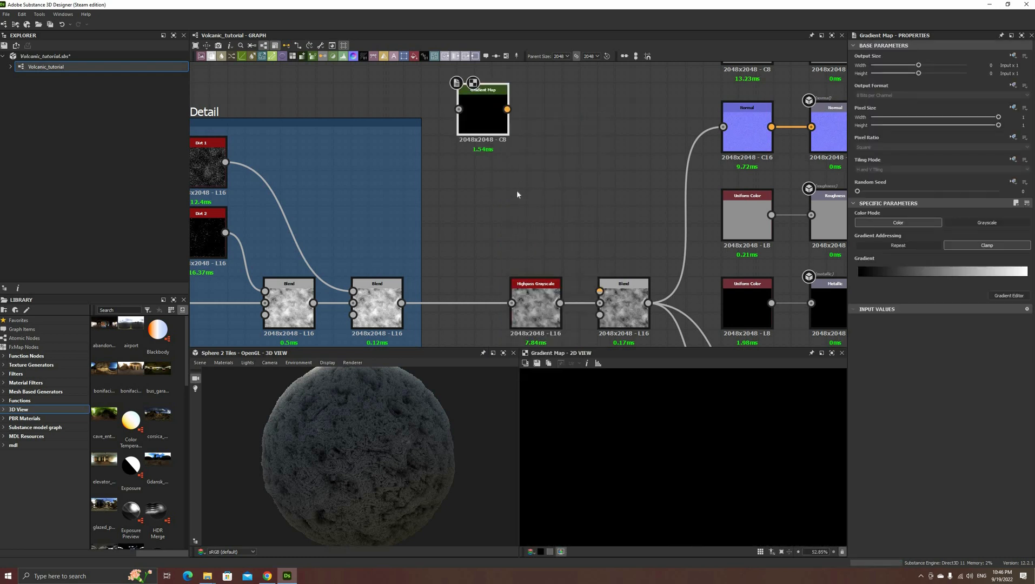
drag(457, 84, 491, 171)
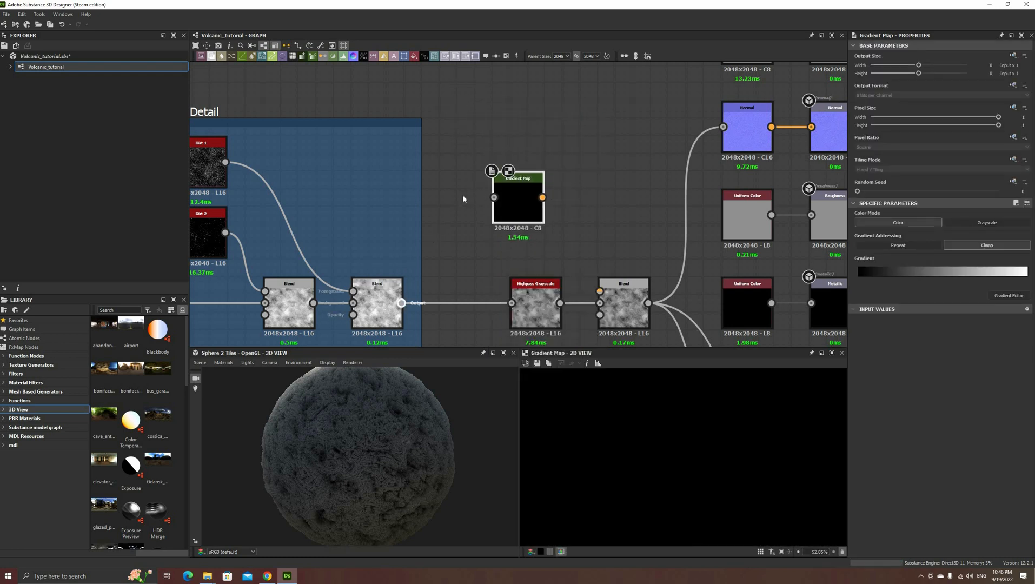
mouse_move(402, 303)
mouse_down()
mouse_move(498, 192)
mouse_move(528, 183)
mouse_move(528, 158)
mouse_up()
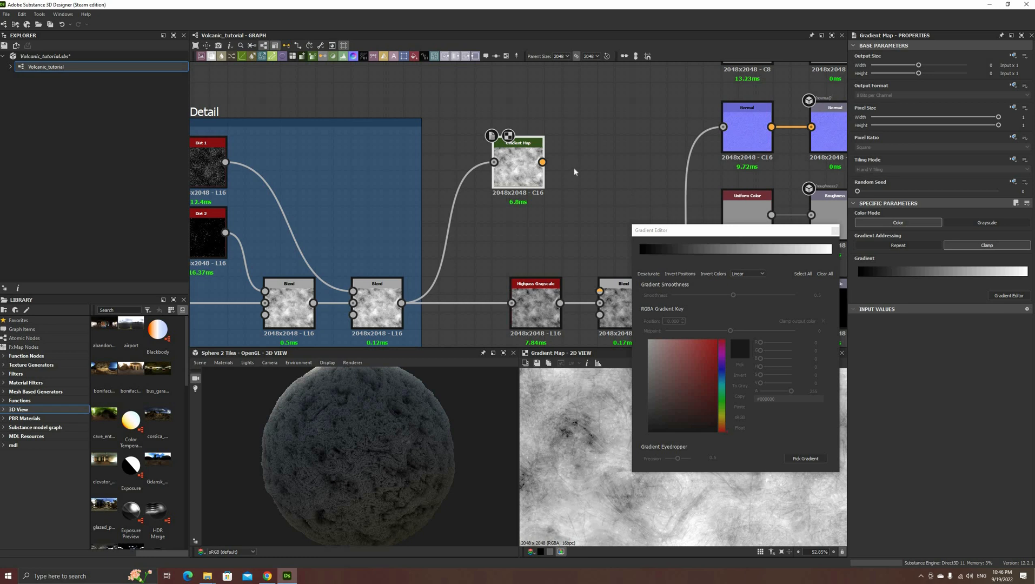
Reposition and enlarge the Gradient Map's Gradient Editor and select the black key at position 0.000
drag(739, 230, 495, 127)
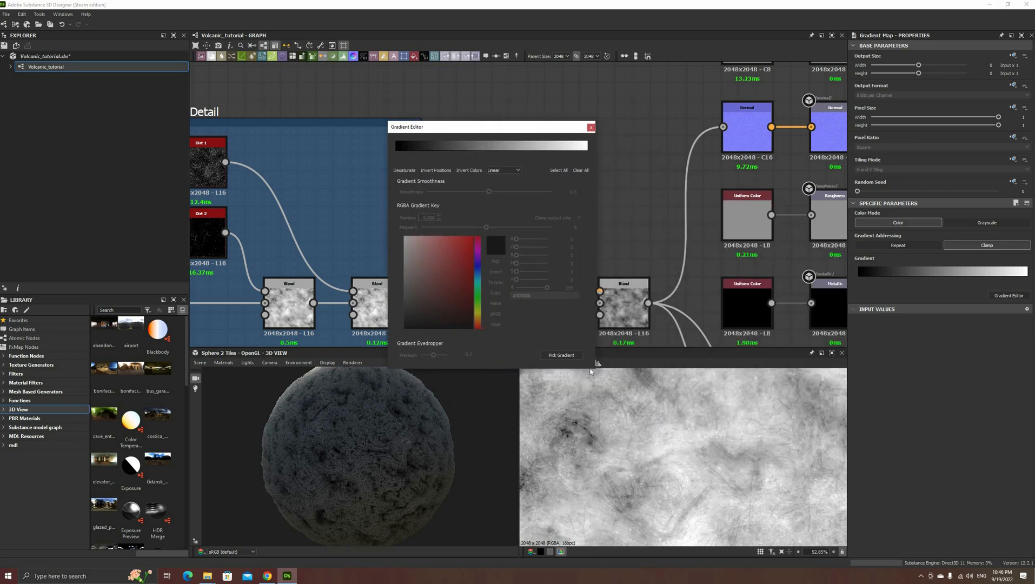
drag(598, 363, 702, 416)
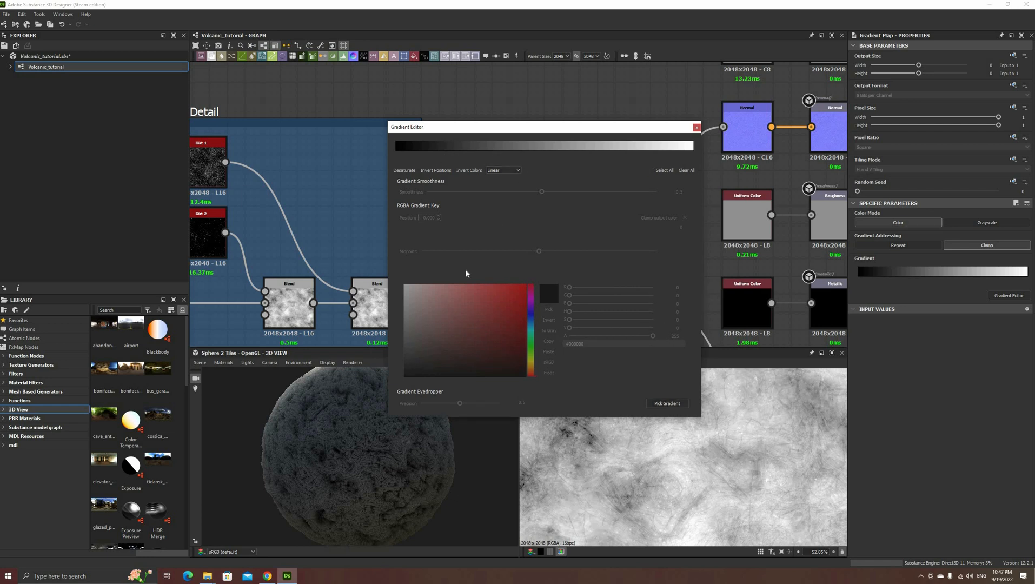
click(398, 150)
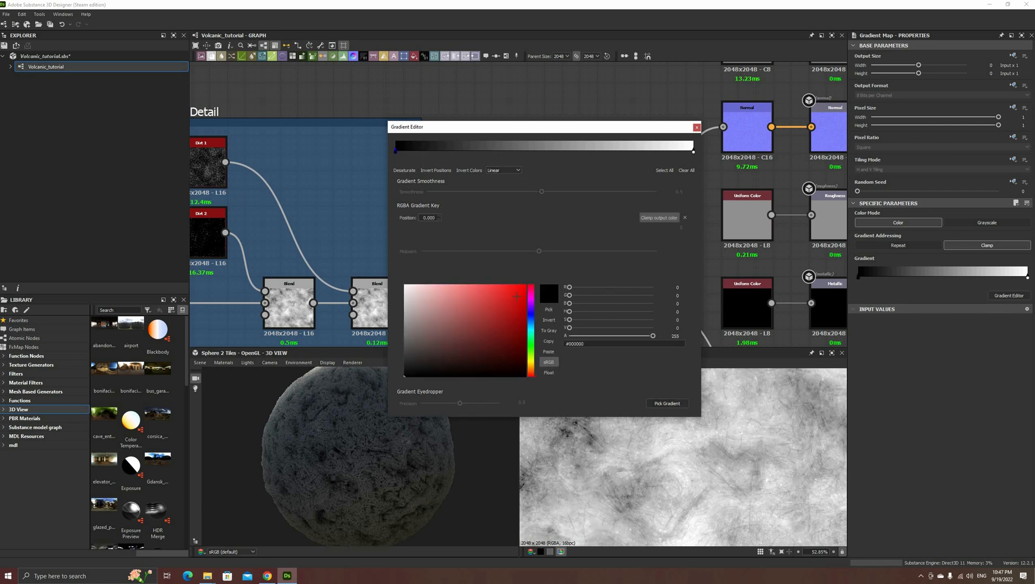
mouse_move(516, 296)
mouse_down()
mouse_move(460, 331)
mouse_move(432, 372)
mouse_up()
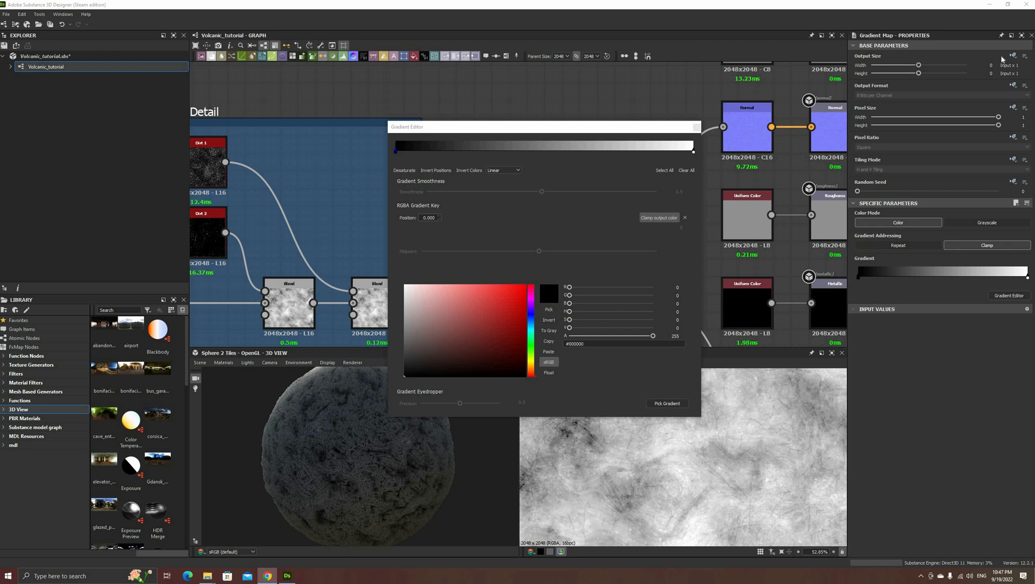
Bring up the lava-flow.jpg photo in the browser and move its window clear of the Gradient Editor for color sampling
drag(1002, 60, 1034, 62)
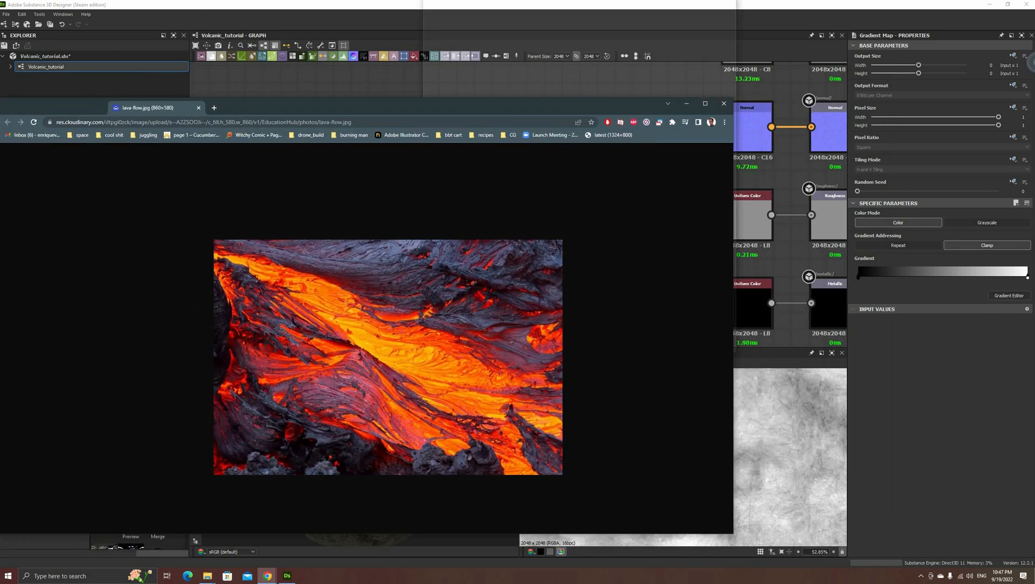
drag(157, 107, 166, 100)
mouse_move(694, 129)
mouse_down()
mouse_move(701, 153)
mouse_move(675, 138)
mouse_up()
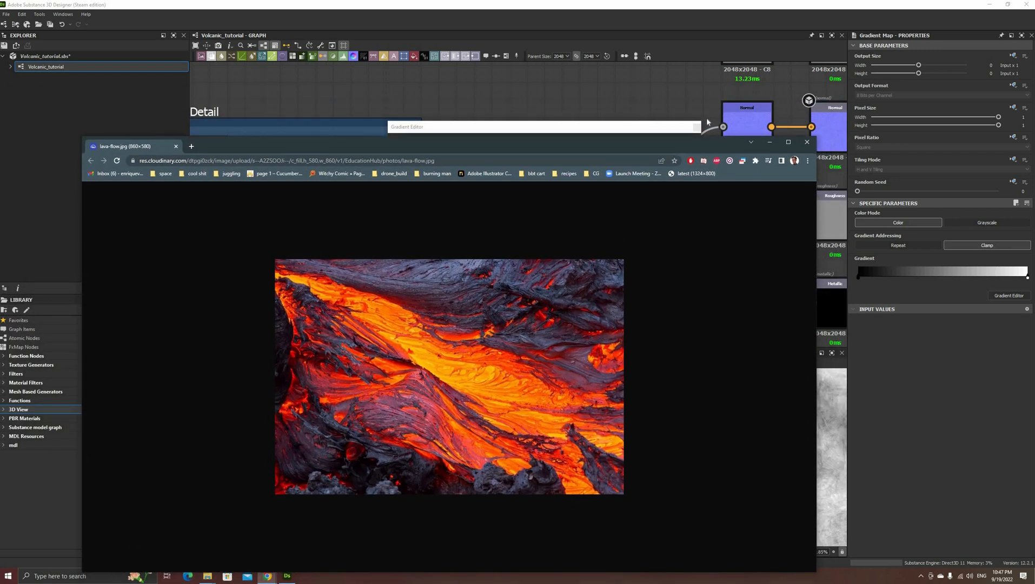
click(707, 122)
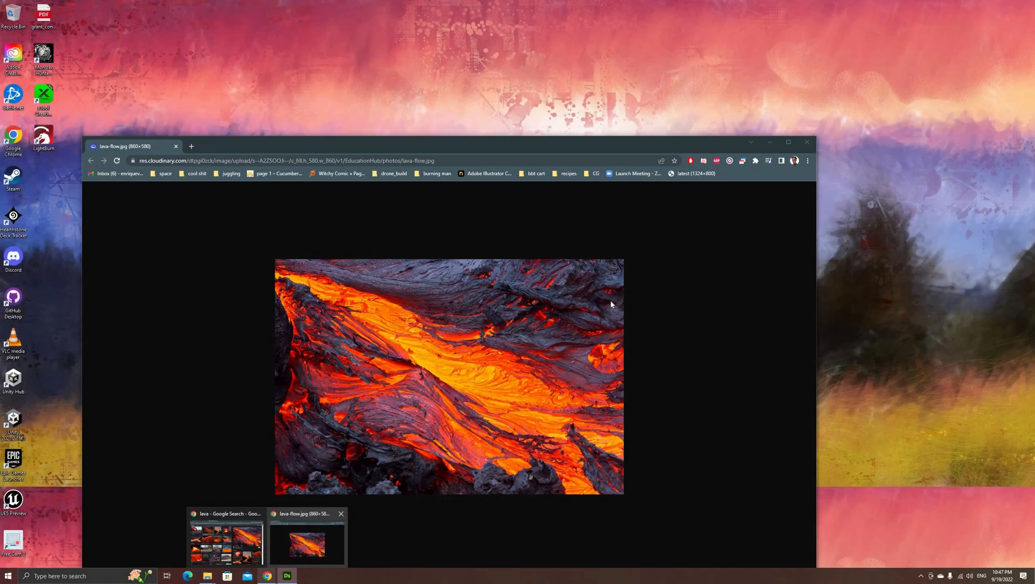
click(307, 543)
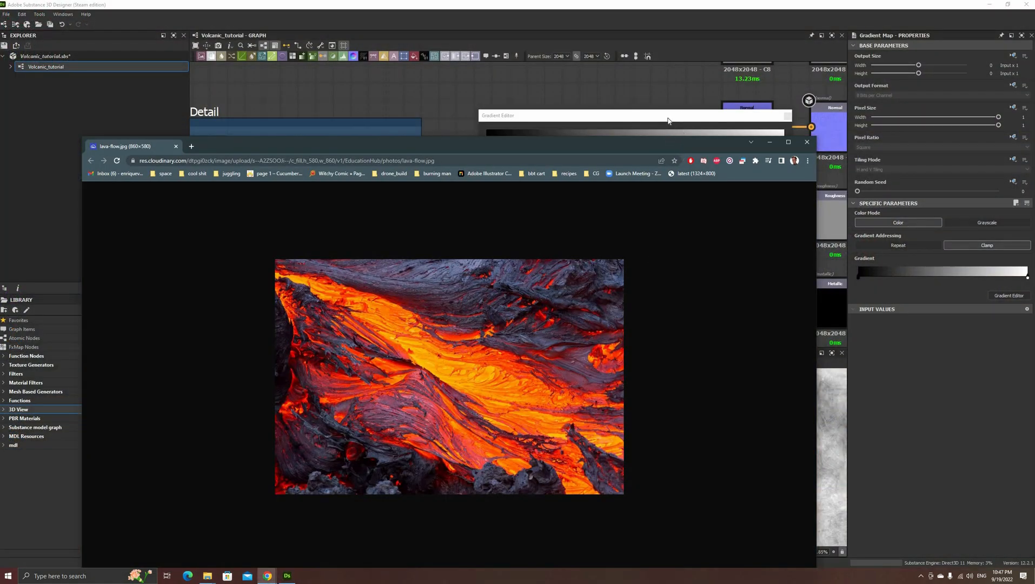
click(694, 103)
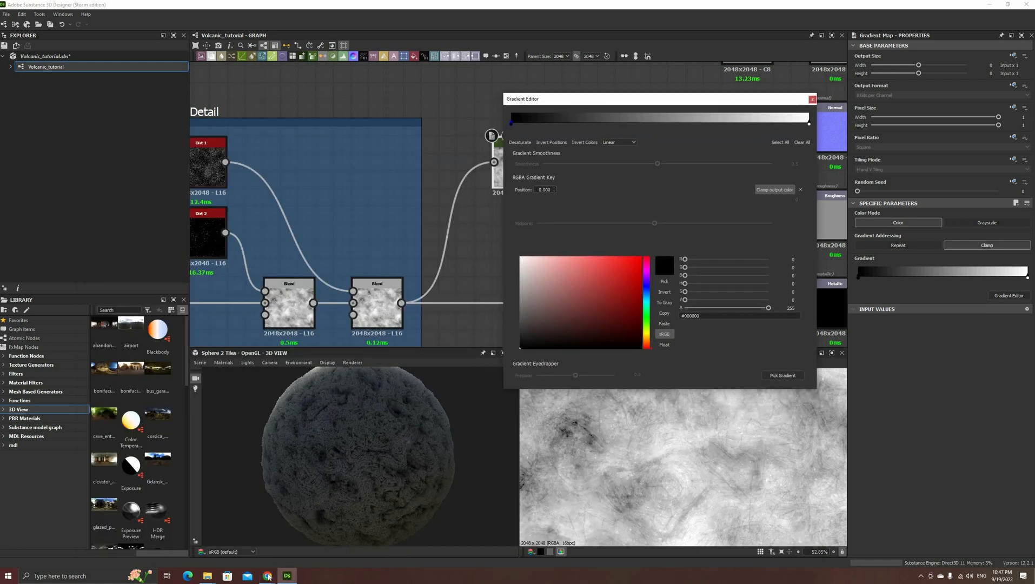
click(306, 544)
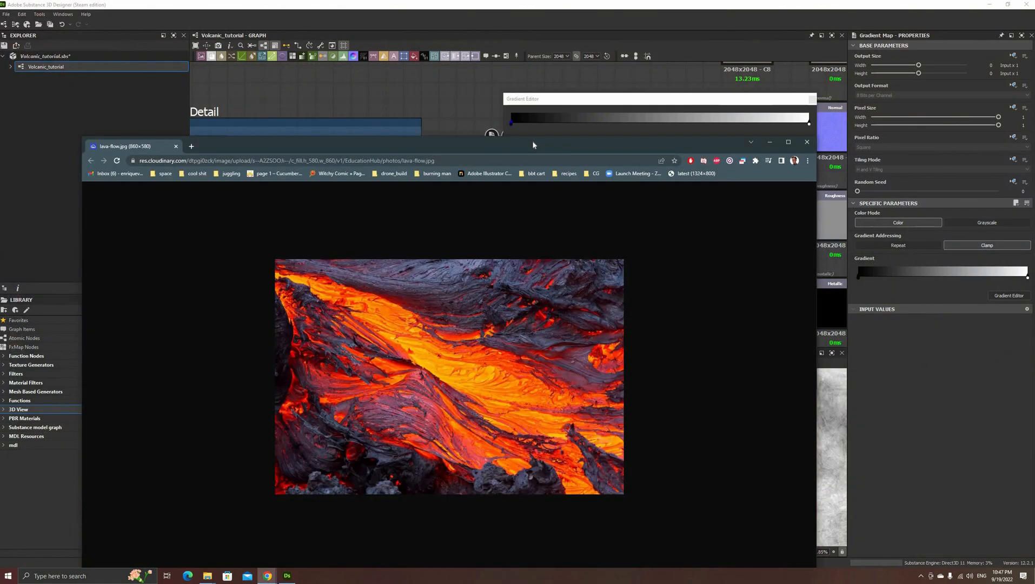
key(super+shift+Right)
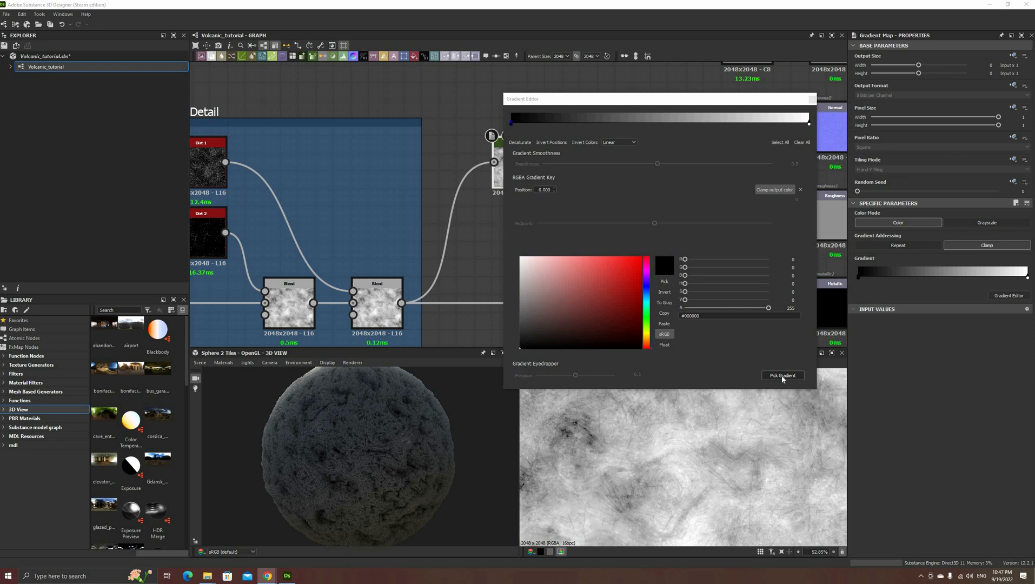
Pick the Gradient Map's colors from the lava-flow photo, resampling for a gradient from orange through dark red to purple-grey
click(903, 369)
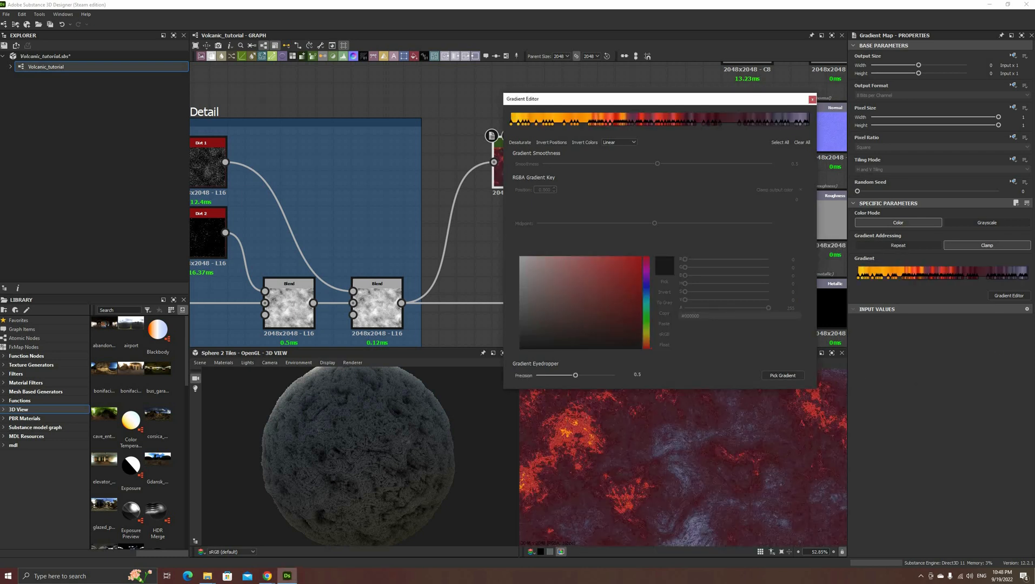
click(780, 377)
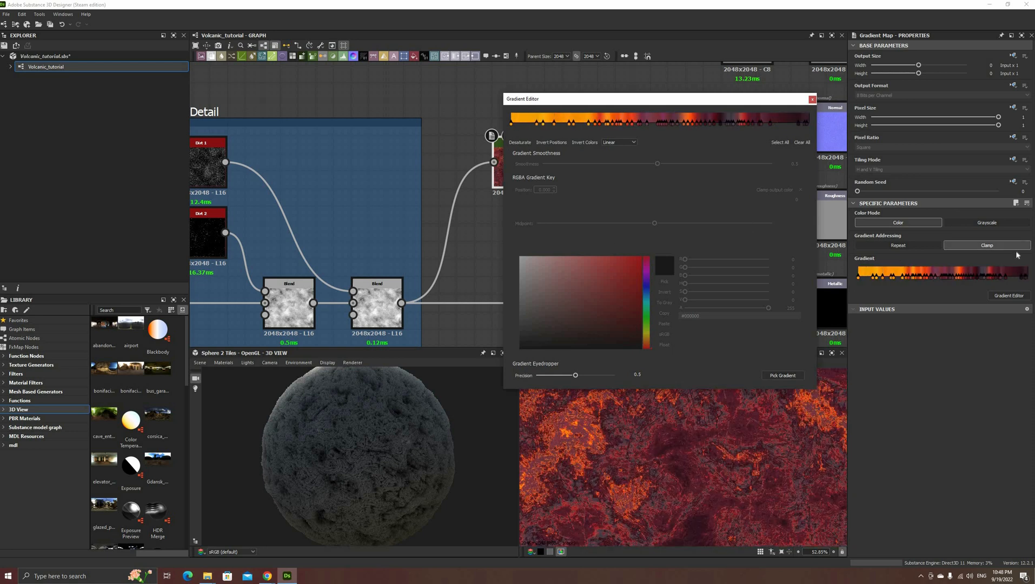
click(779, 376)
click(778, 376)
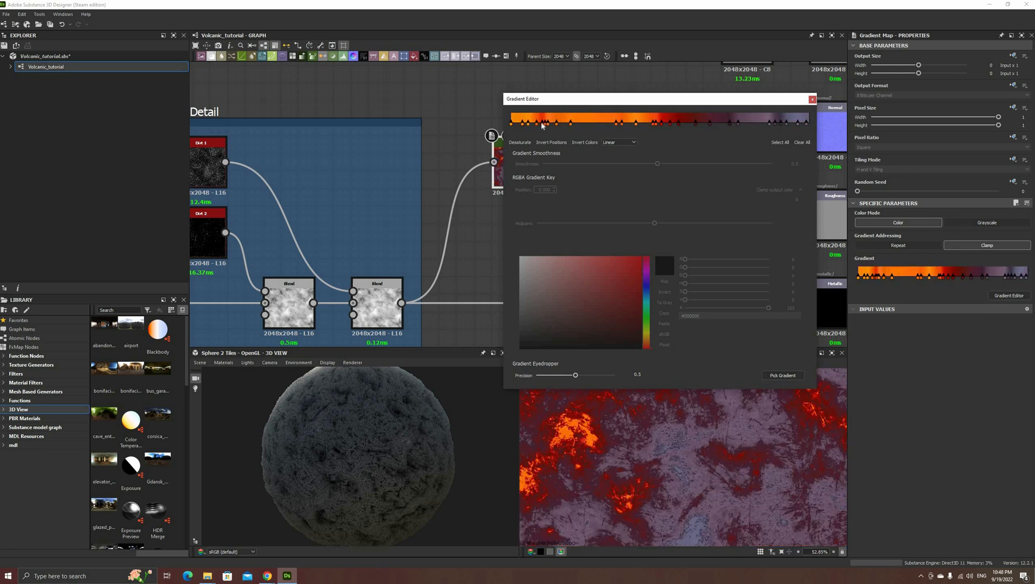
Select the range of purple-grey keys at the end of the lava gradient and darken them by lowering their luminance
click(544, 123)
click(617, 124)
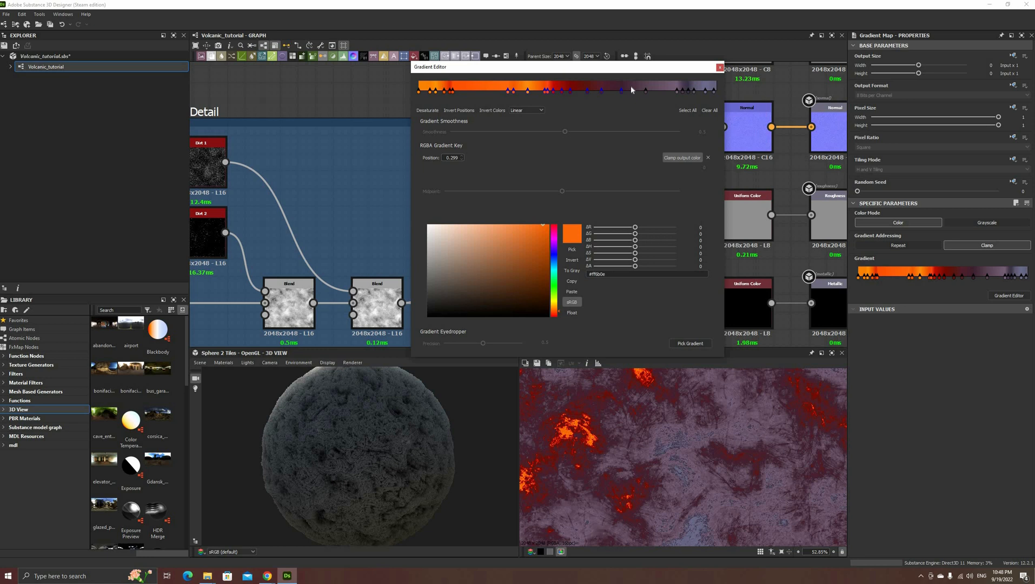
shift+click(646, 91)
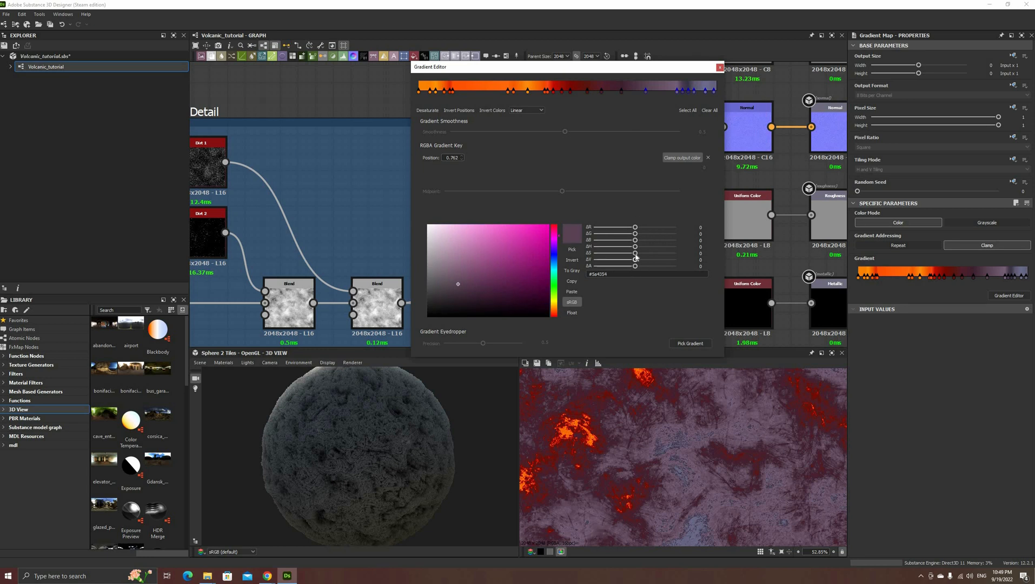
drag(635, 260, 623, 260)
shift+click(602, 92)
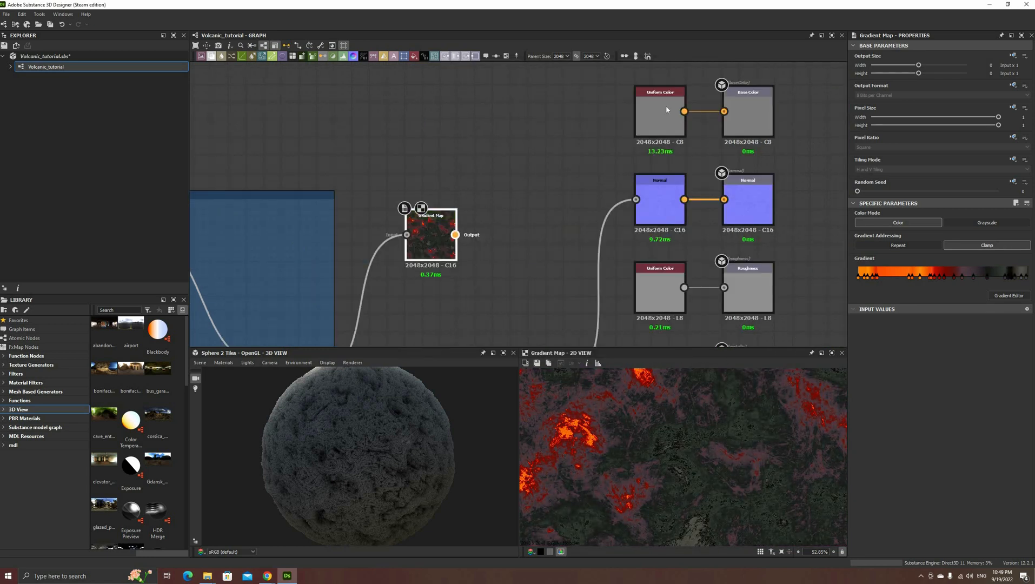
Reopen the Gradient Editor to review the key distribution of the orange-to-black lava gradient, and close it
click(999, 295)
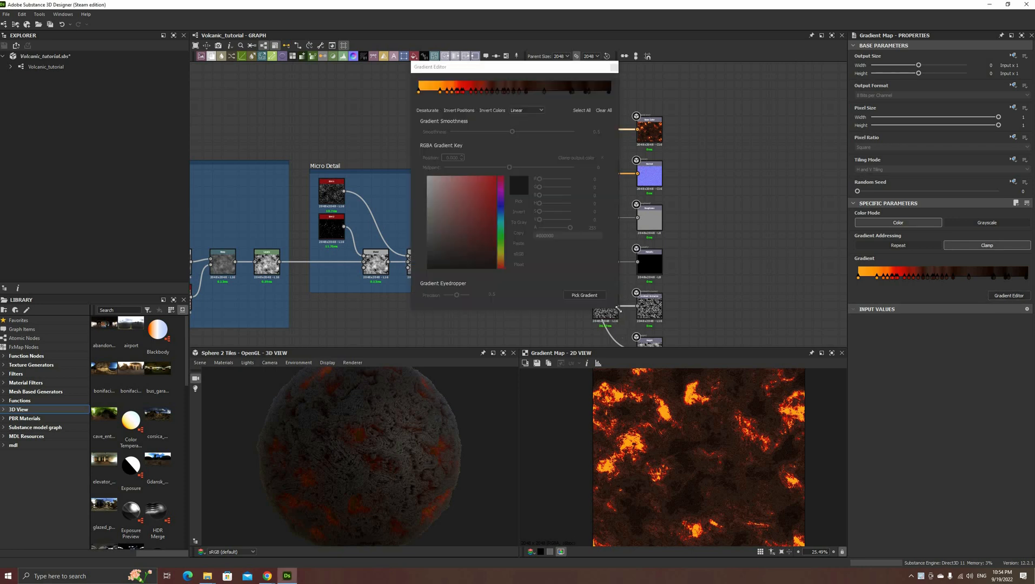
double_click(512, 69)
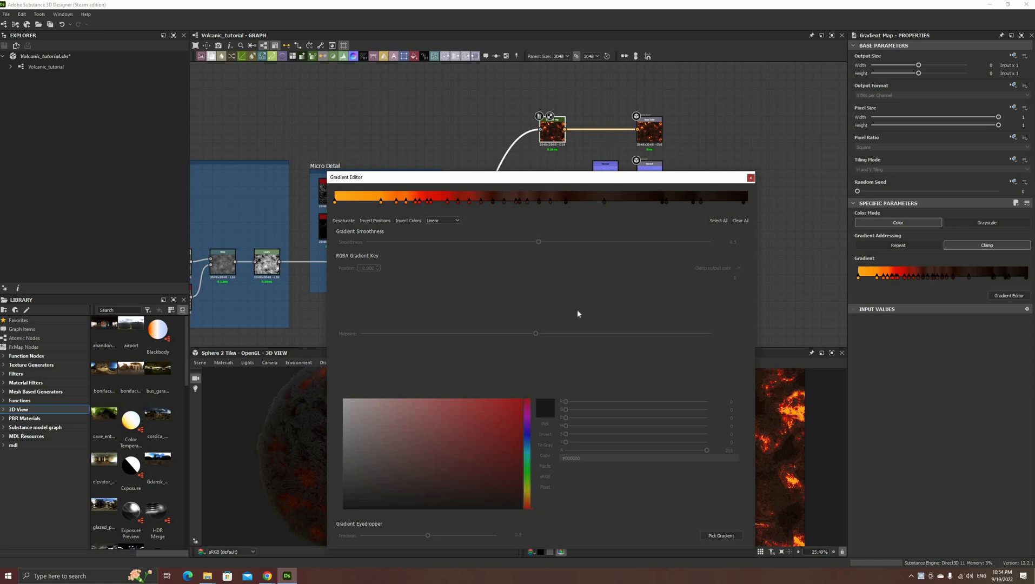
key(Escape)
Lower the black input level slightly on the Levels node feeding the Micro Detail frame to reduce the glowing lava areas
scroll(321, 290, up, 1)
click(257, 259)
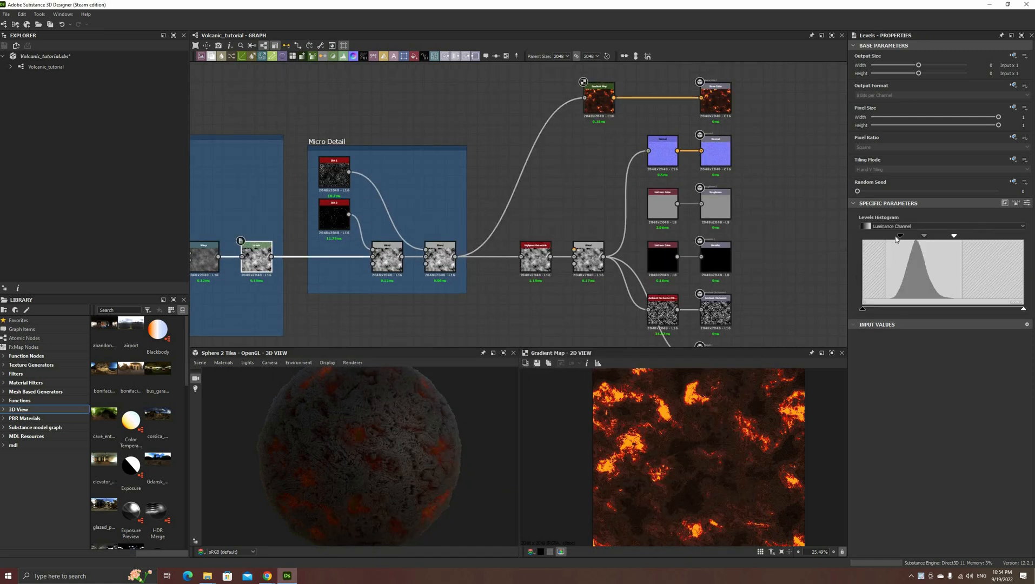
drag(899, 238, 921, 238)
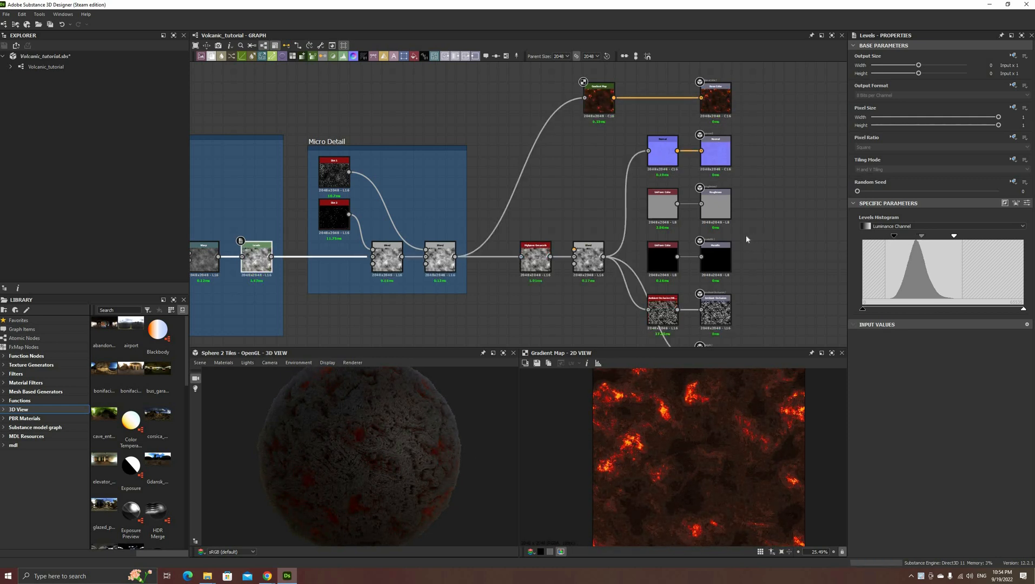
Set the Height Depth of the ambient occlusion (HBAO) node to 0.3
click(663, 311)
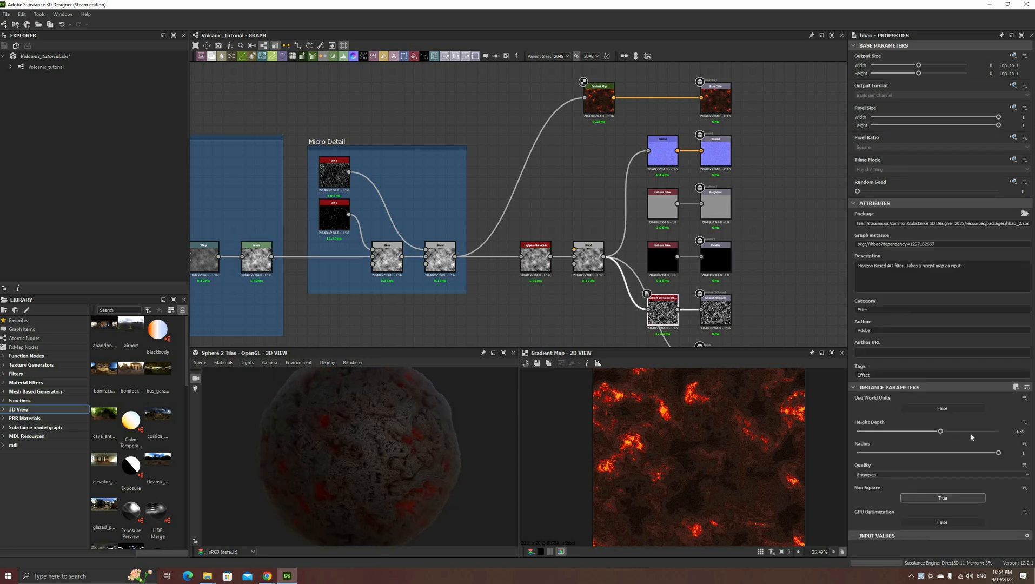
text(0.3)
key(Return)
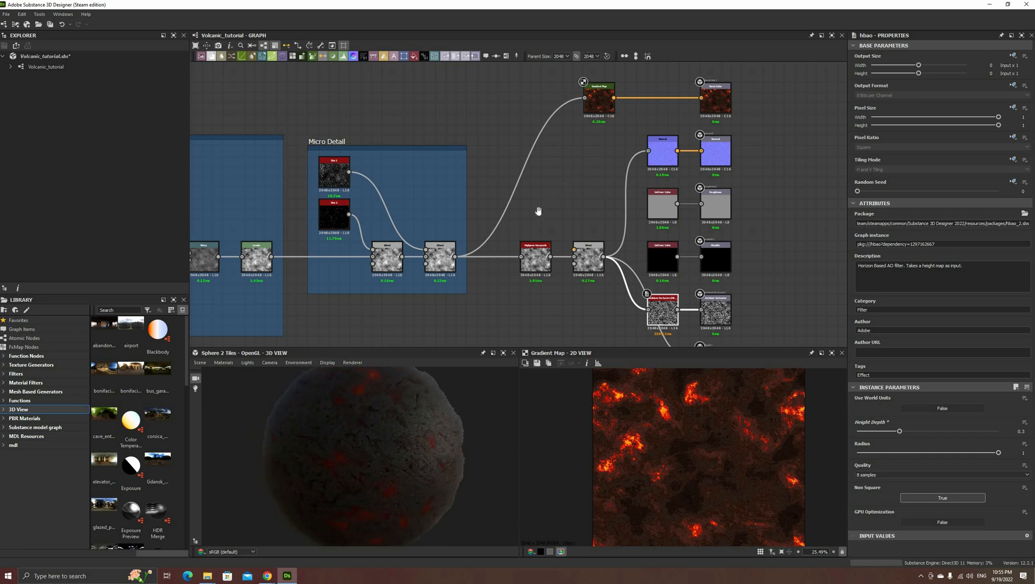
Add an Output node above the Base Color output and set its identifier to Emissive
middle_drag(568, 110, 518, 171)
right_click(560, 134)
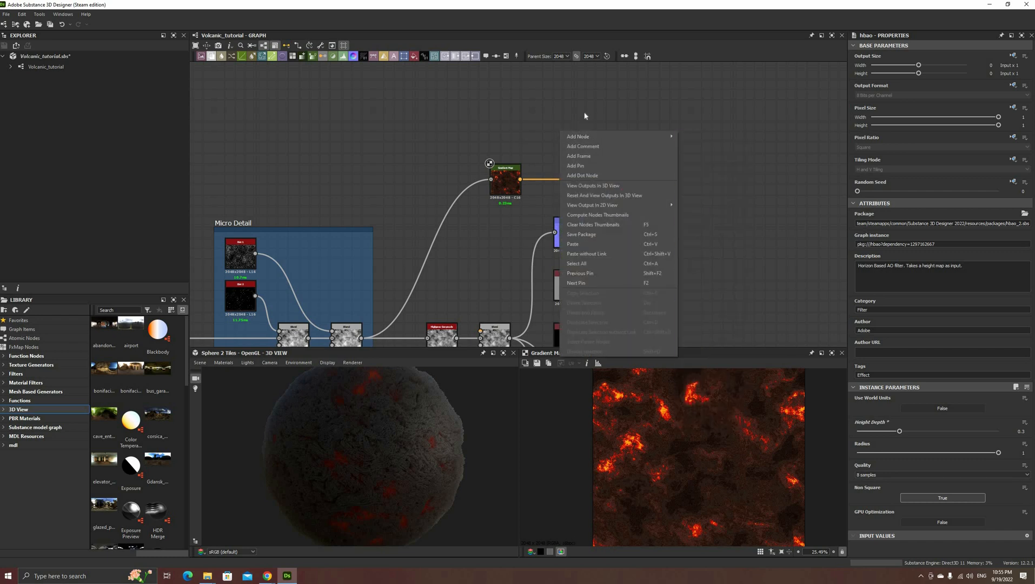
click(585, 115)
key(space)
text(out)
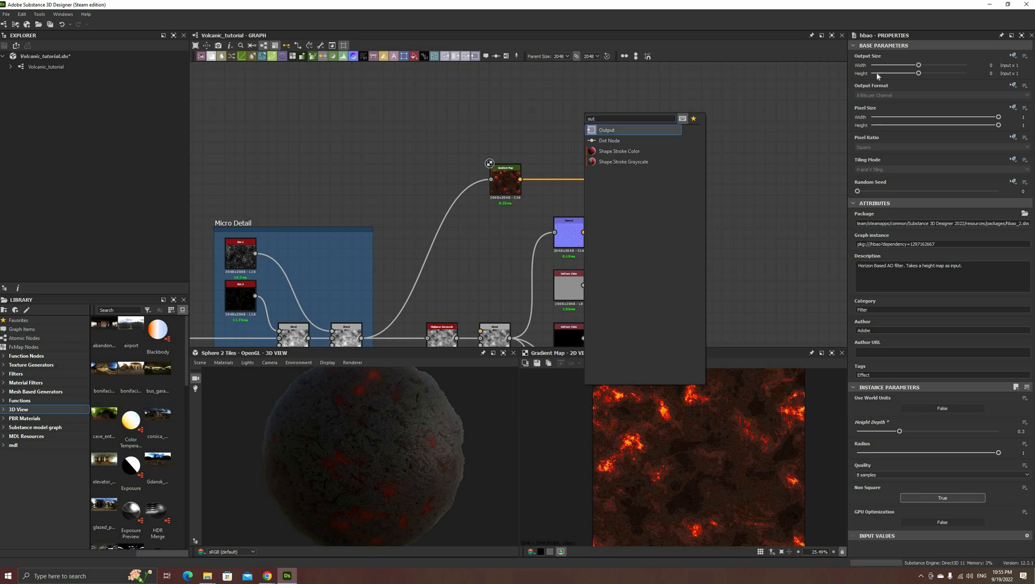
click(599, 131)
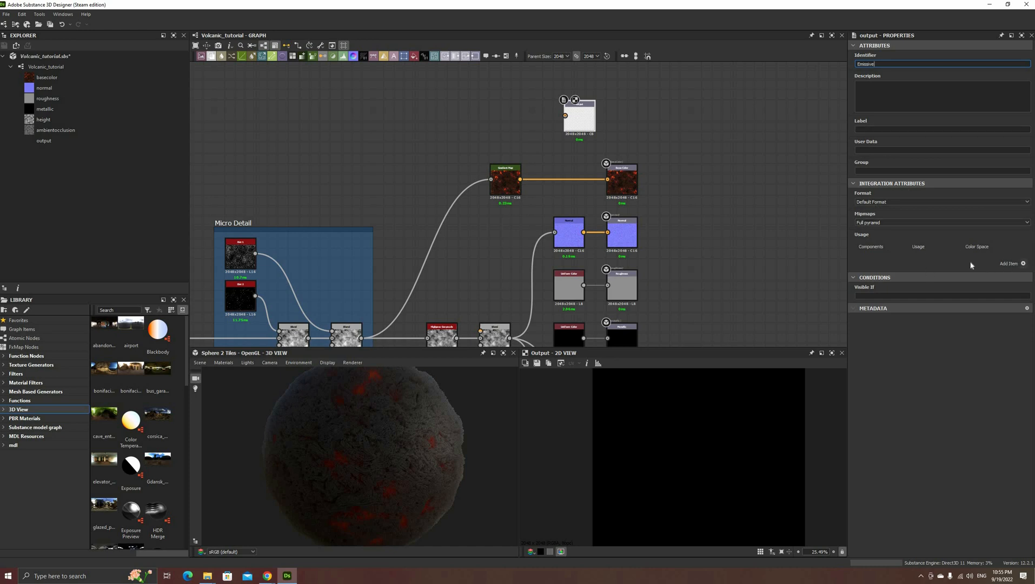
Assign an emissive usage with RGBA components to the Emissive output and place it directly above the Base Color output
click(1024, 264)
click(957, 257)
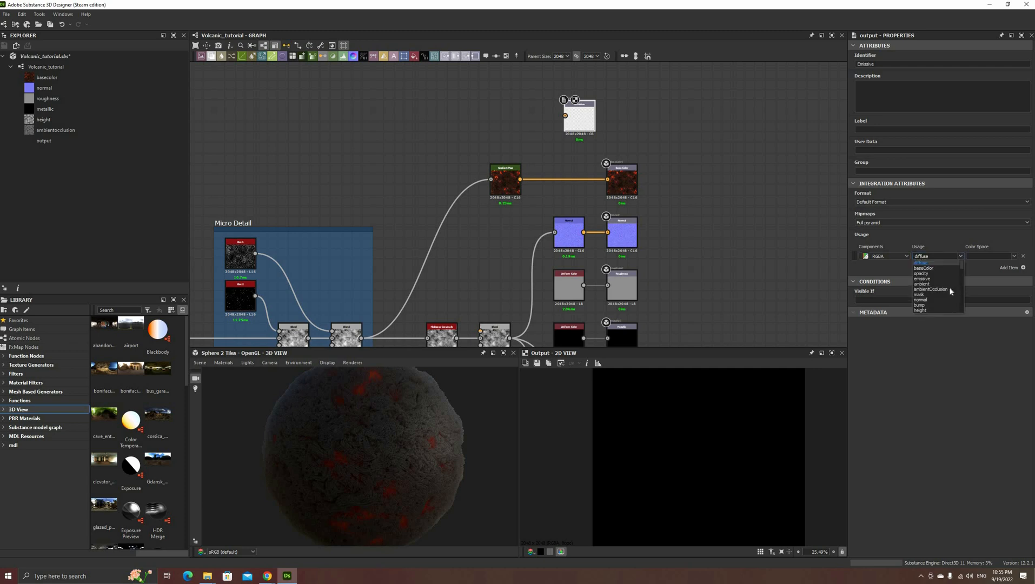
click(936, 280)
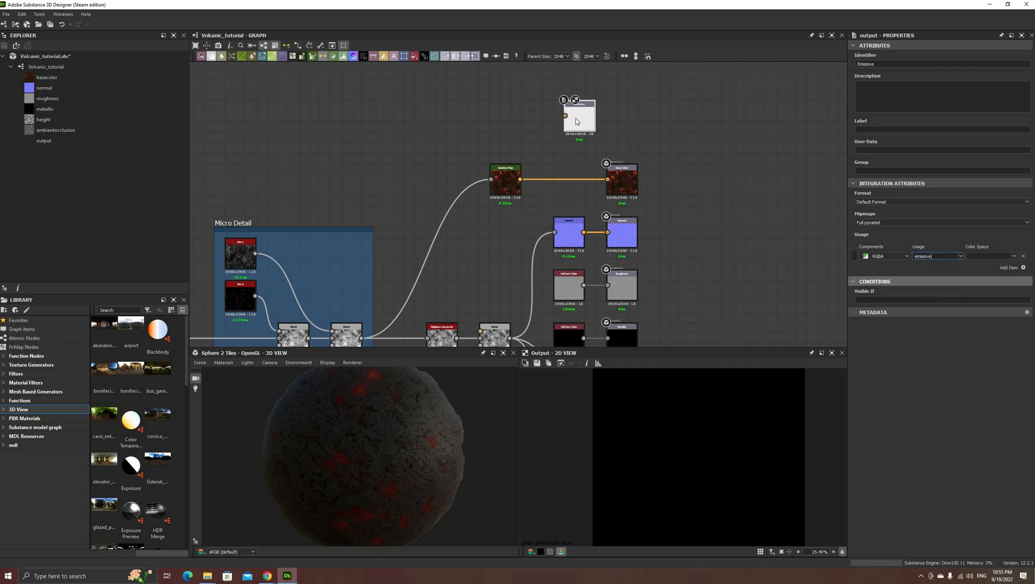
drag(579, 116, 622, 138)
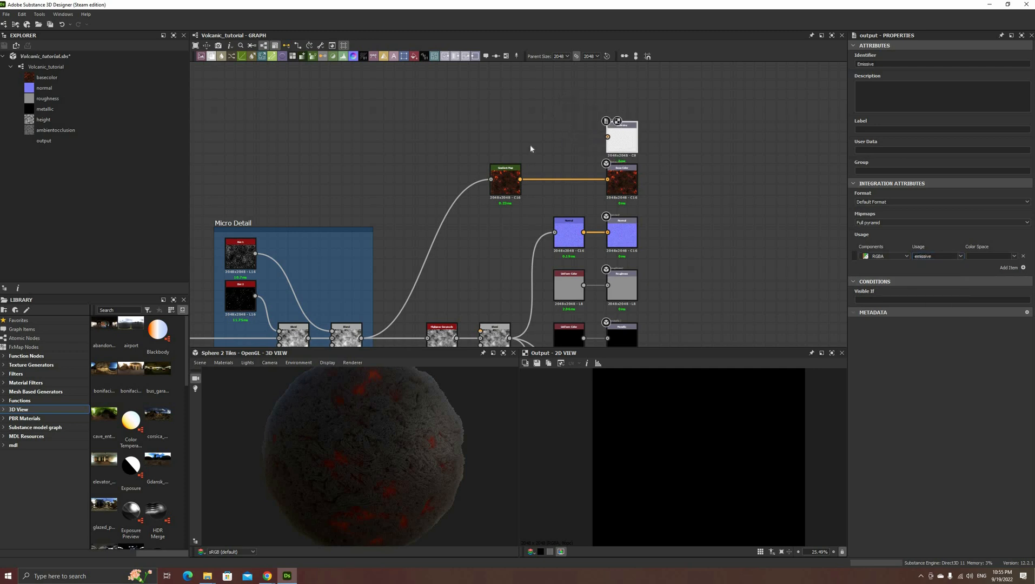
Add a Levels node between the Gradient Map and the Emissive output, with the Gradient Map feeding its input
click(511, 185)
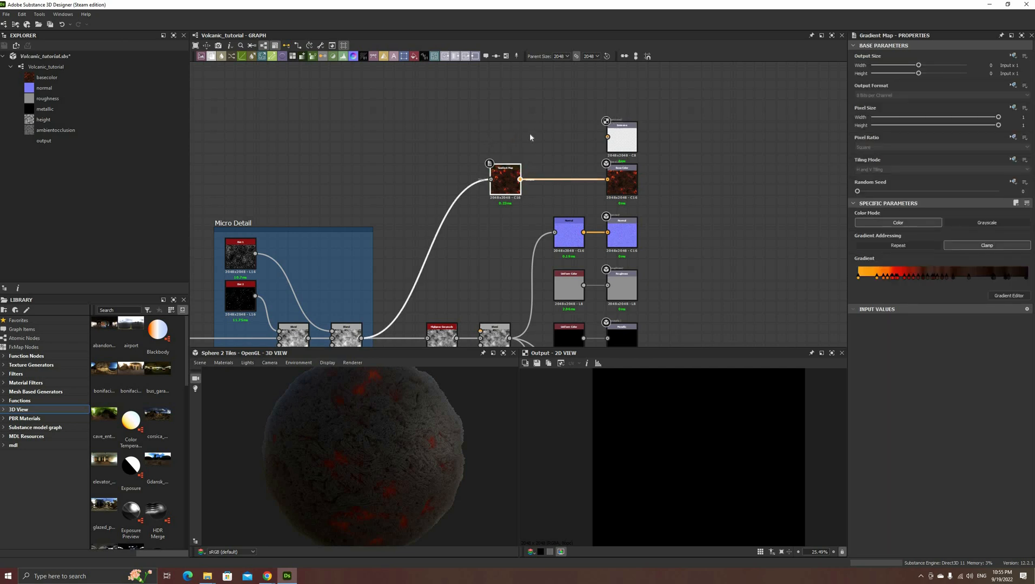
key(space)
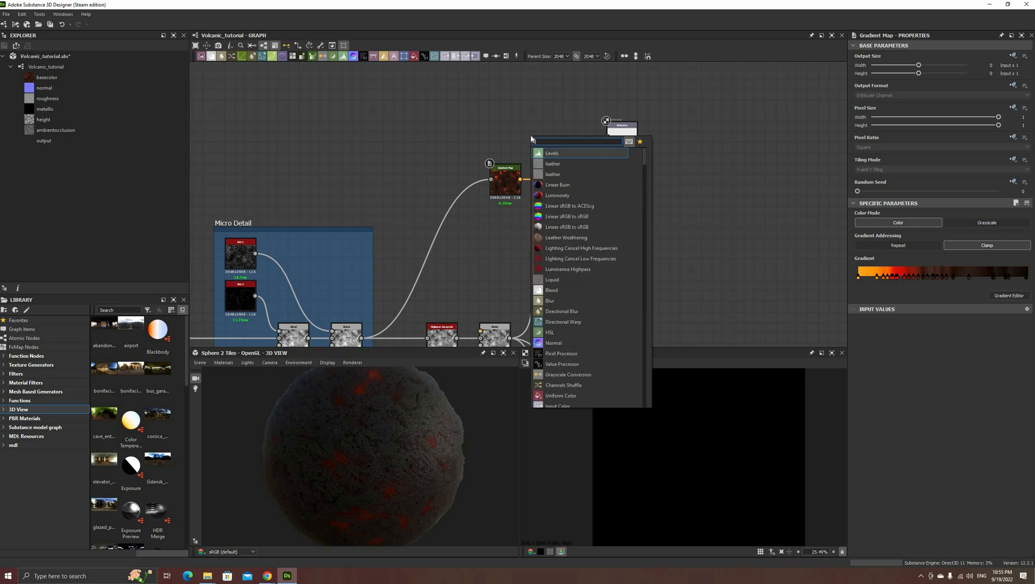
text(le)
click(551, 155)
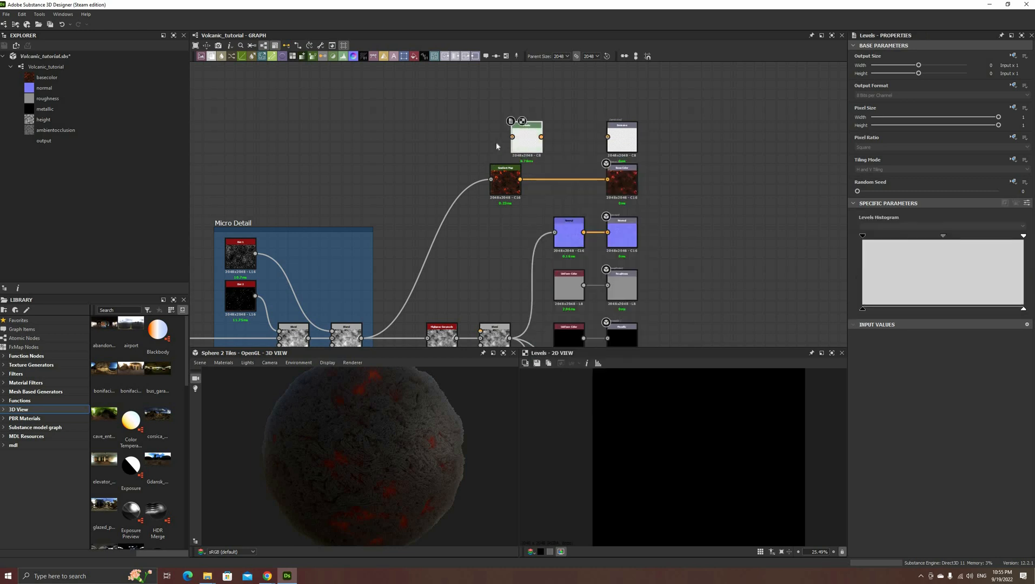
drag(512, 137, 520, 179)
drag(551, 140, 583, 144)
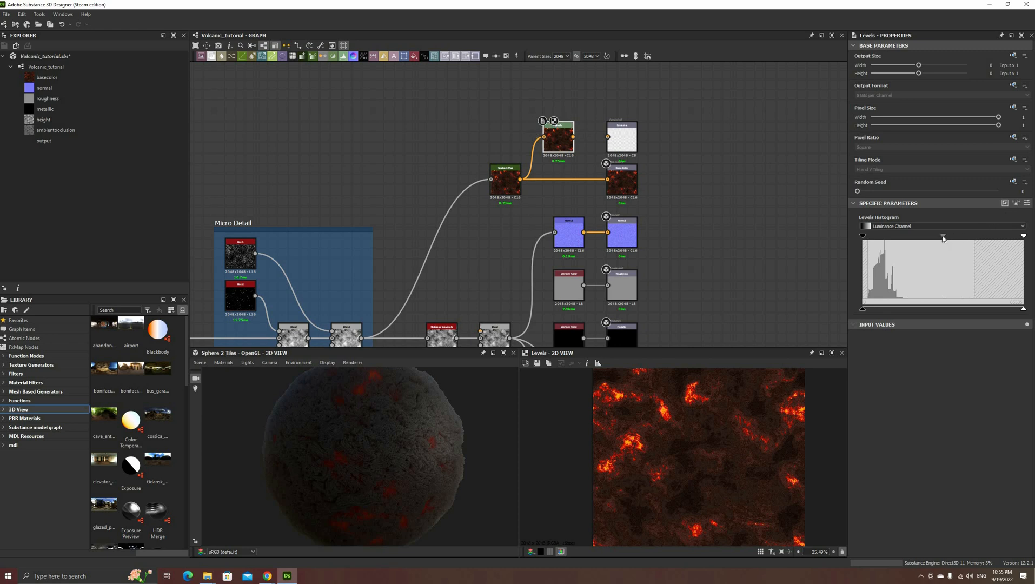
Connect the Levels node to the Emissive output, then raise its black input level and lower its white input level to isolate the hottest lava
drag(872, 237, 872, 236)
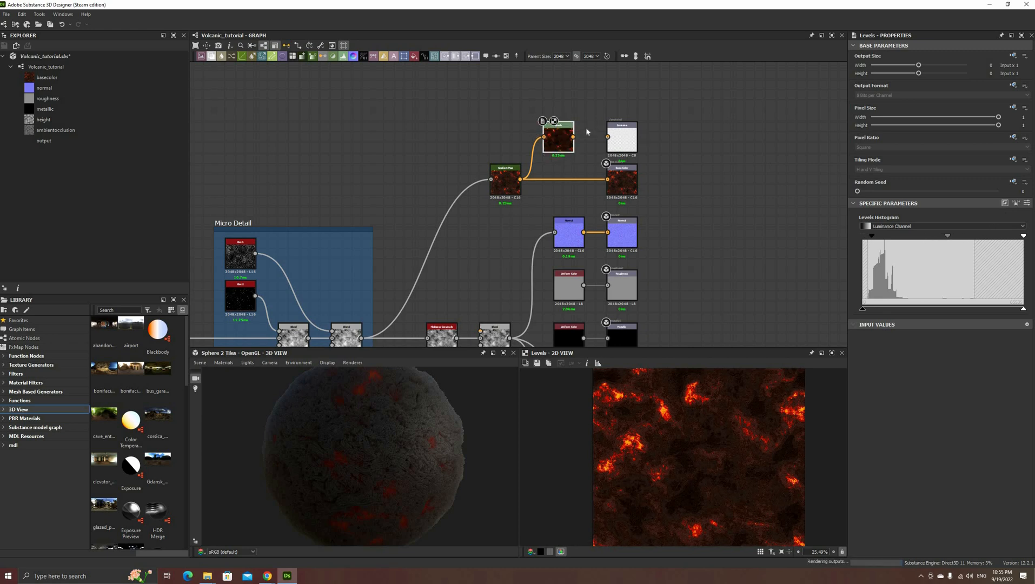
drag(576, 137, 608, 137)
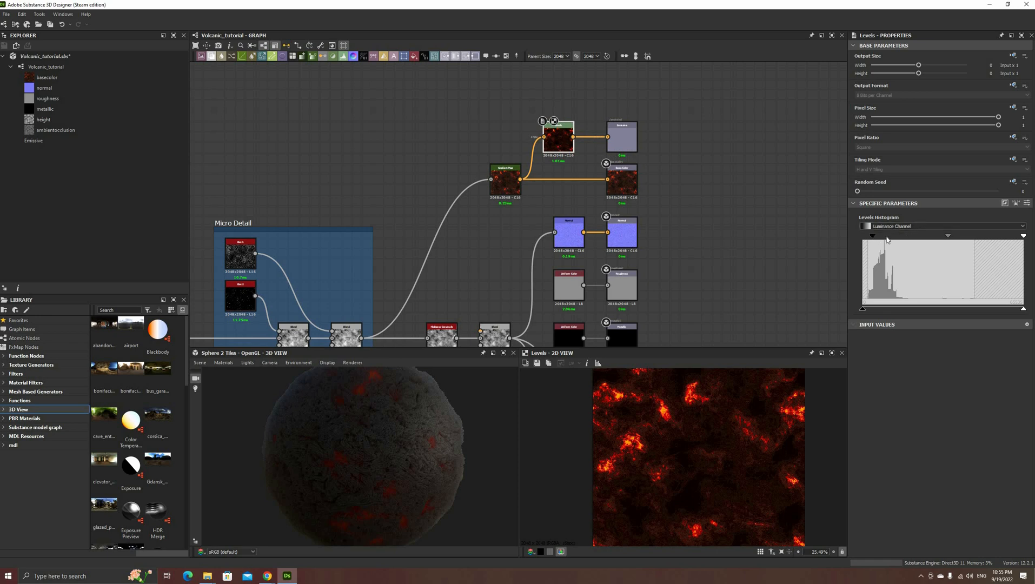
drag(873, 237, 948, 237)
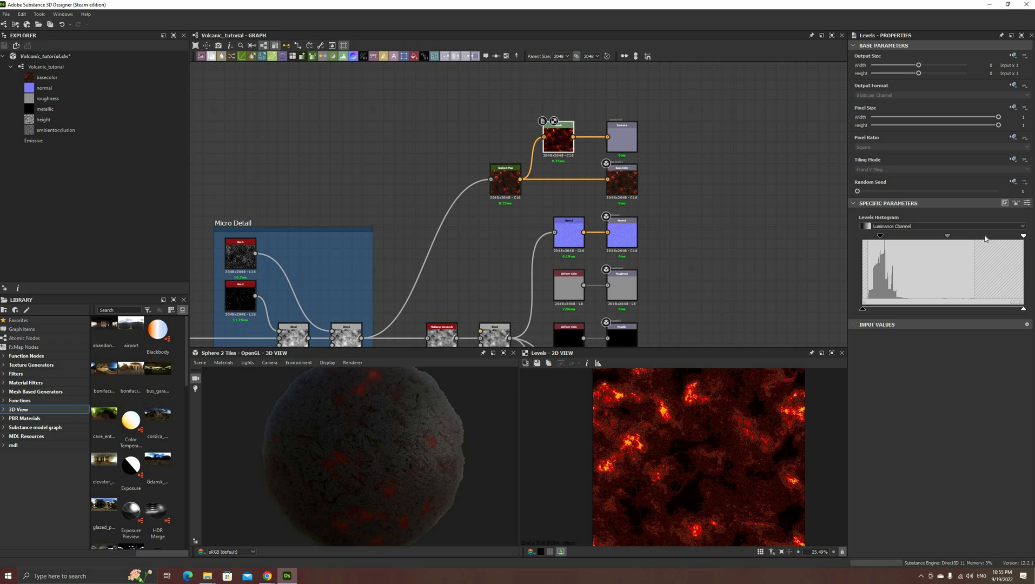
drag(1023, 237, 922, 236)
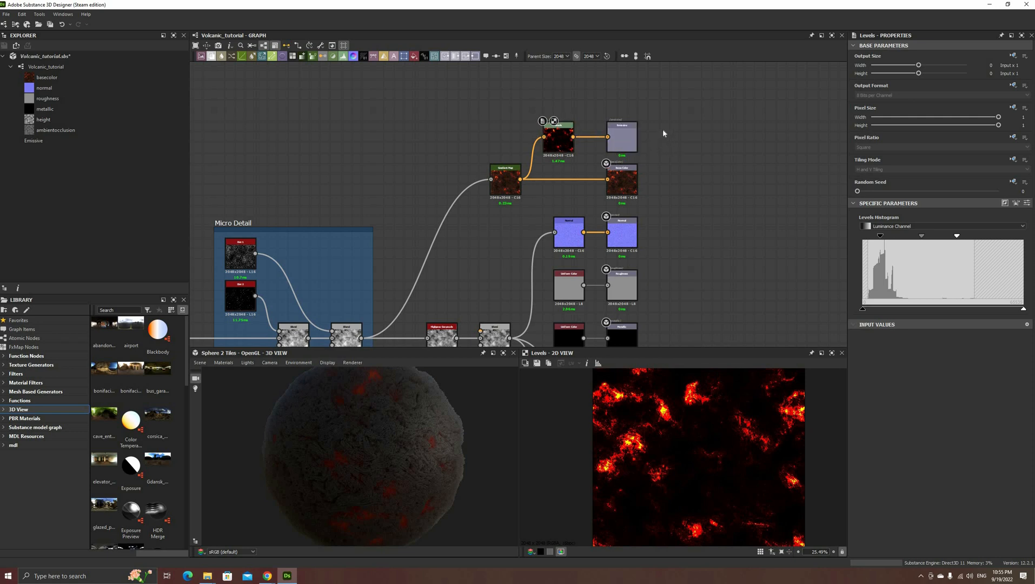
Send the graph outputs to the 3D view and inspect the emissive glow on the sphere
right_click(656, 143)
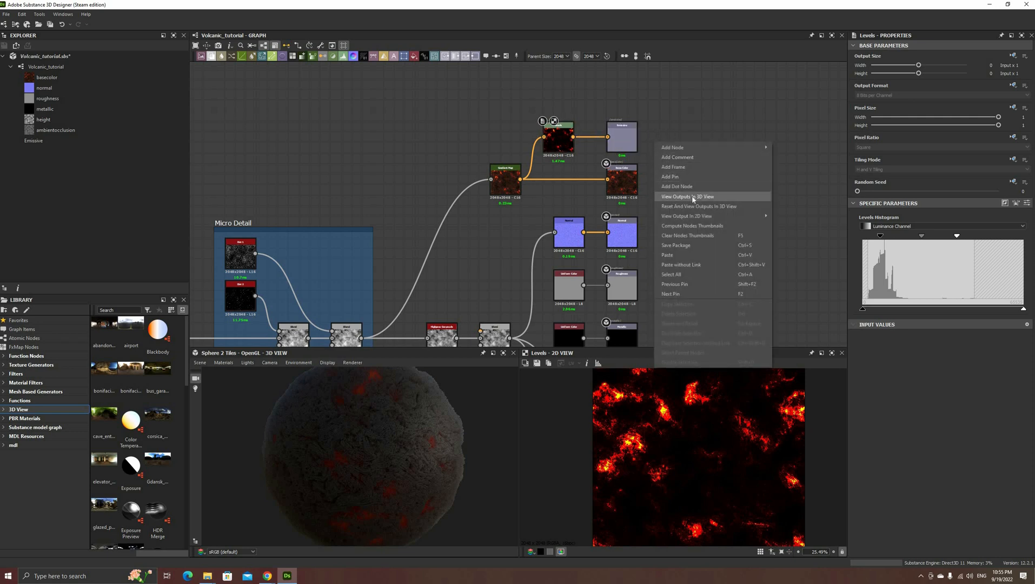
click(647, 242)
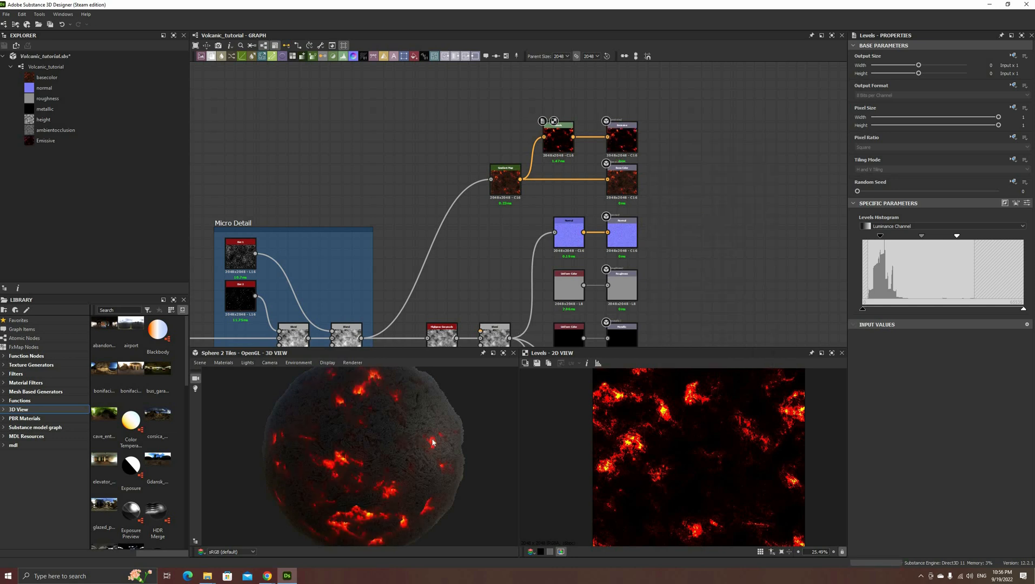
drag(433, 443, 364, 448)
scroll(384, 458, up, 3)
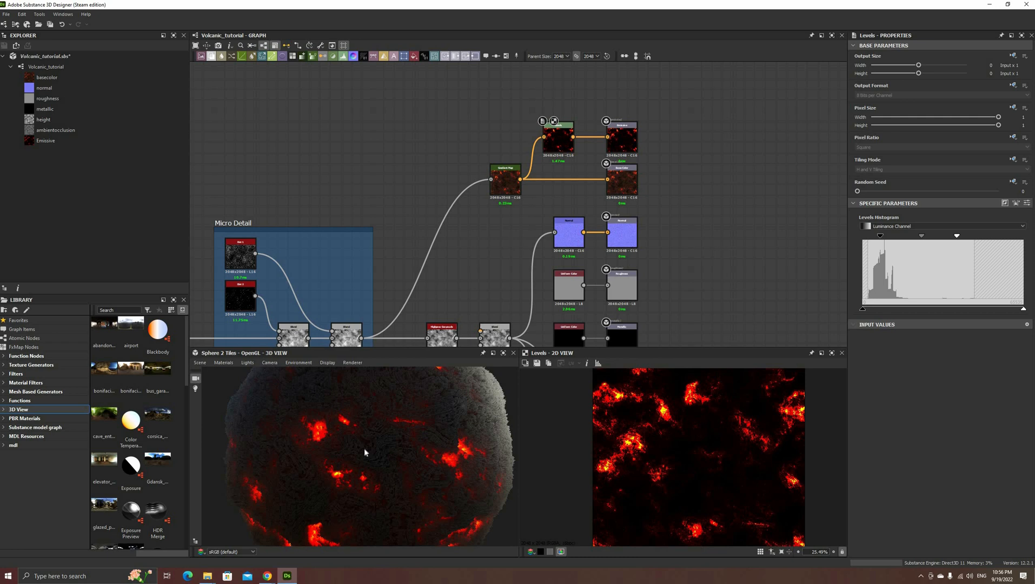
scroll(379, 465, up, 3)
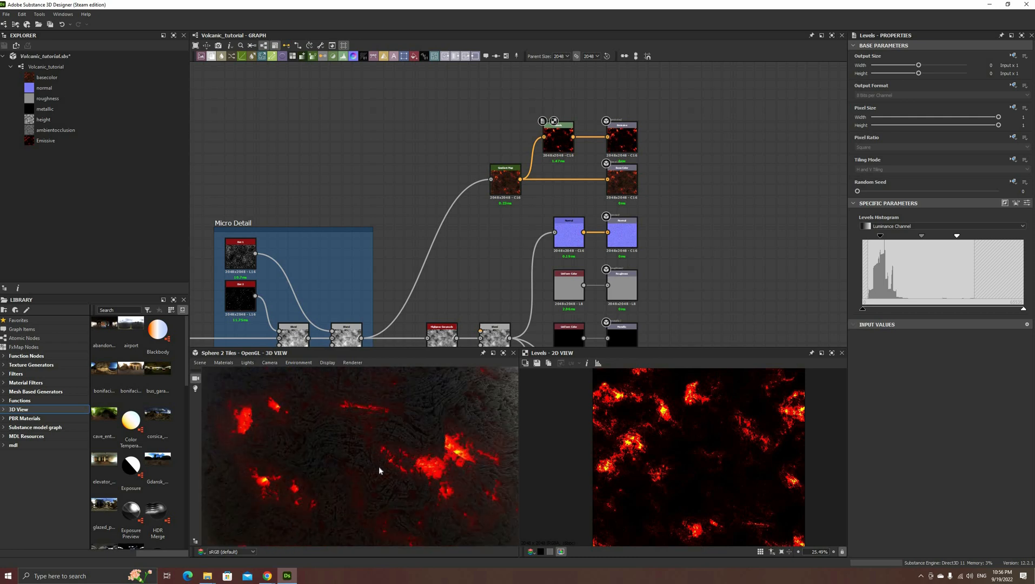
scroll(379, 465, down, 4)
Frame the Gradient Map and its Levels node together under the title "Color and Emissive"
drag(483, 182, 500, 147)
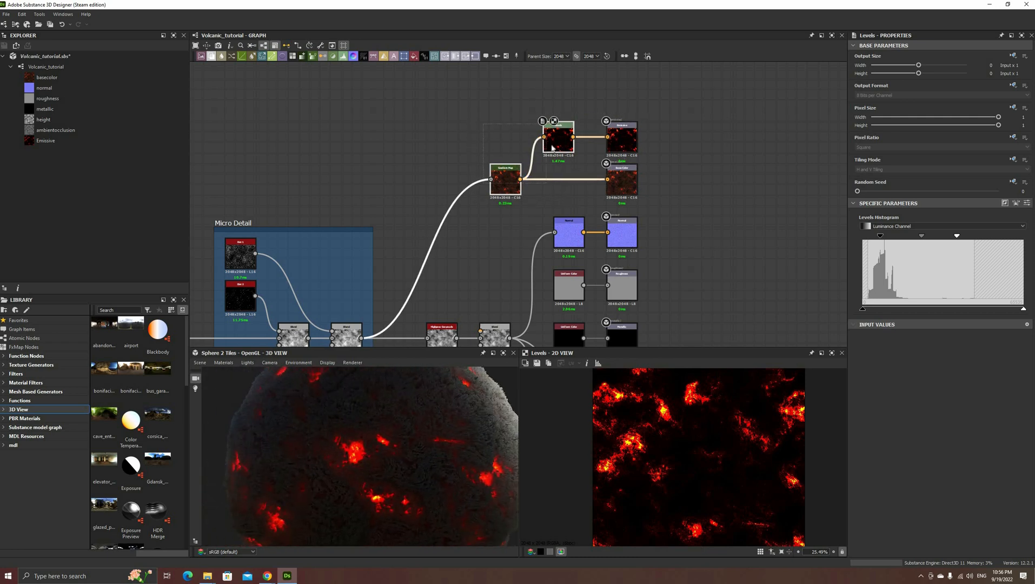
right_click(506, 177)
click(533, 191)
text(Color and Emissive)
key(Return)
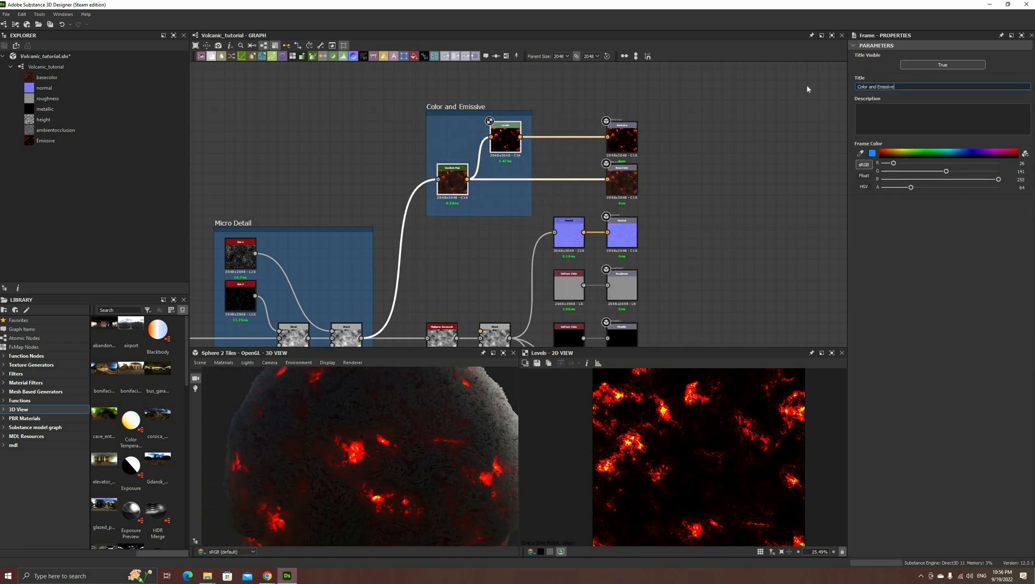
Frame the Highpass Grayscale node and the Blend node after it under the title "Height"
scroll(706, 177, down, 3)
scroll(596, 248, up, 3)
drag(614, 292, 506, 238)
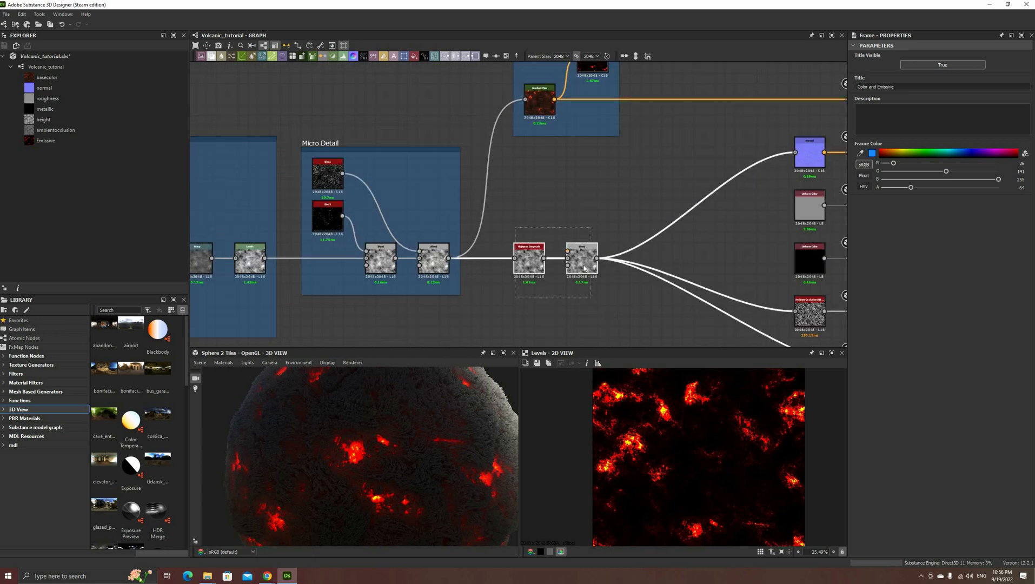
right_click(577, 267)
click(605, 308)
text(Height)
key(Return)
click(676, 162)
middle_drag(676, 179, 586, 139)
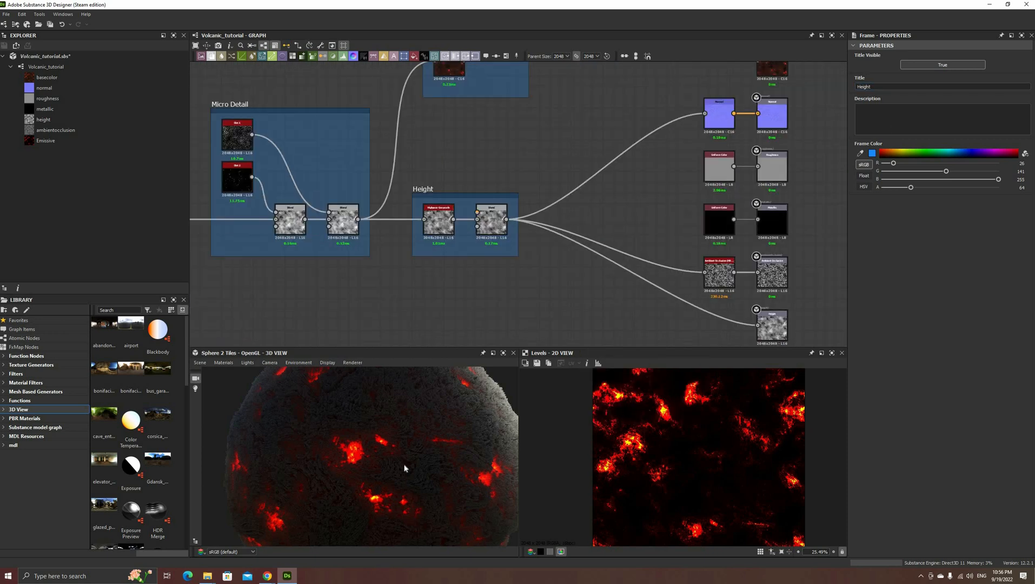
Switch the 3D preview mesh to Plane (hi-res) and set the default material's Tessellation Factor to 60
drag(404, 469, 467, 499)
click(201, 363)
click(232, 227)
click(224, 362)
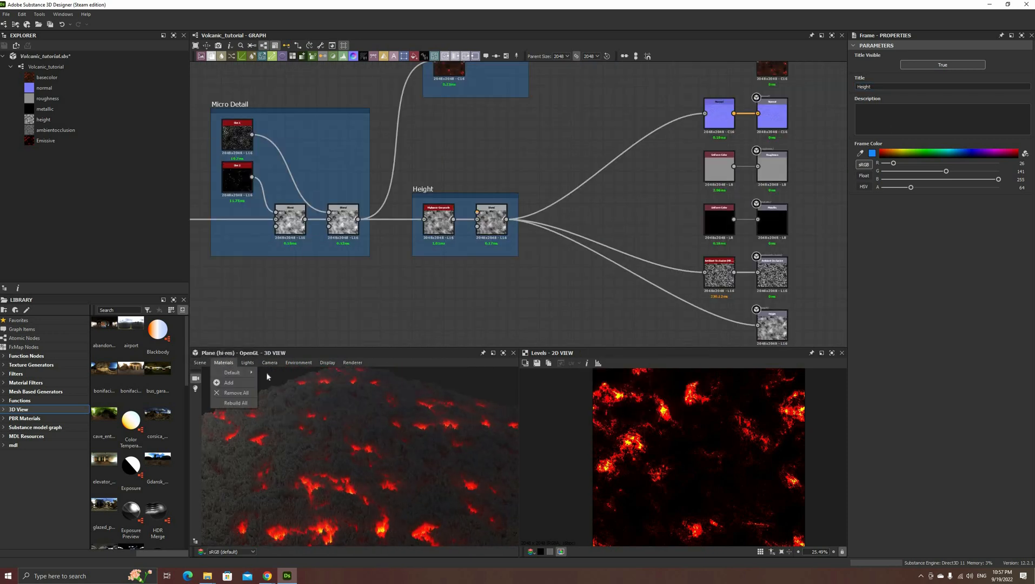
click(230, 382)
text(60)
key(Return)
scroll(1017, 216, down, 5)
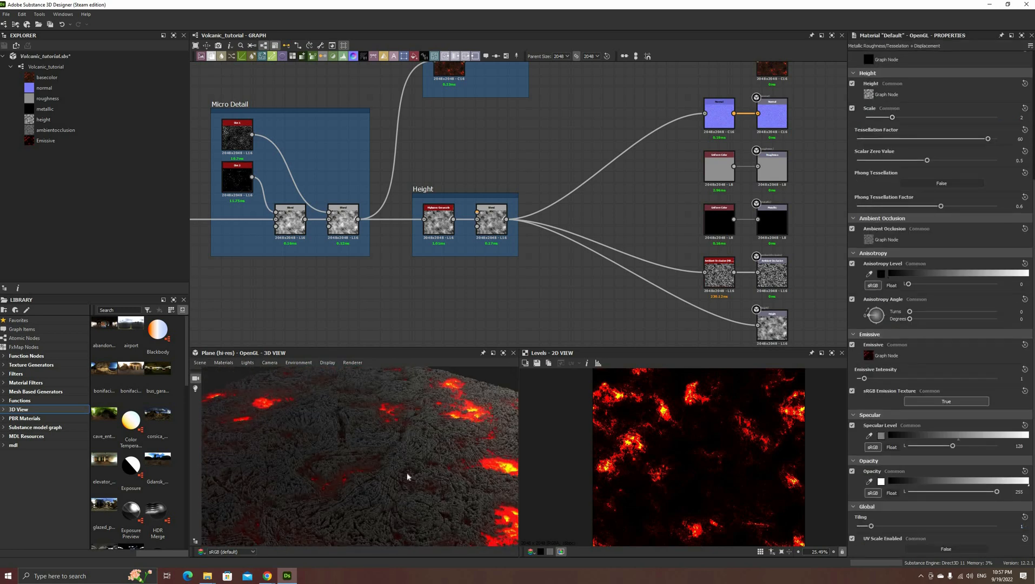
Adjust the ambient occlusion (HBAO) node and set the Normal node's intensity to 2
click(720, 273)
key(Return)
drag(411, 460, 379, 428)
click(720, 114)
click(1022, 223)
text(2)
key(Return)
Set the height Scale of the default 3D material to 3 and check the displacement on the plane
click(223, 363)
click(270, 373)
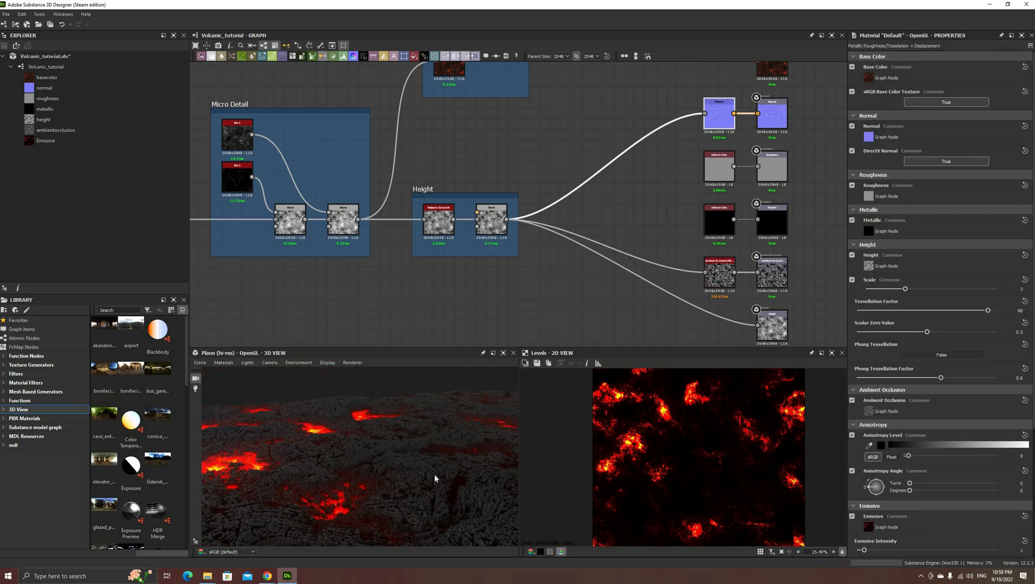
drag(434, 478, 413, 466)
scroll(354, 301, down, 1)
Lower the opacity of the first Blend node in the Macro Detail frame and check the plane preview
middle_drag(217, 304, 354, 299)
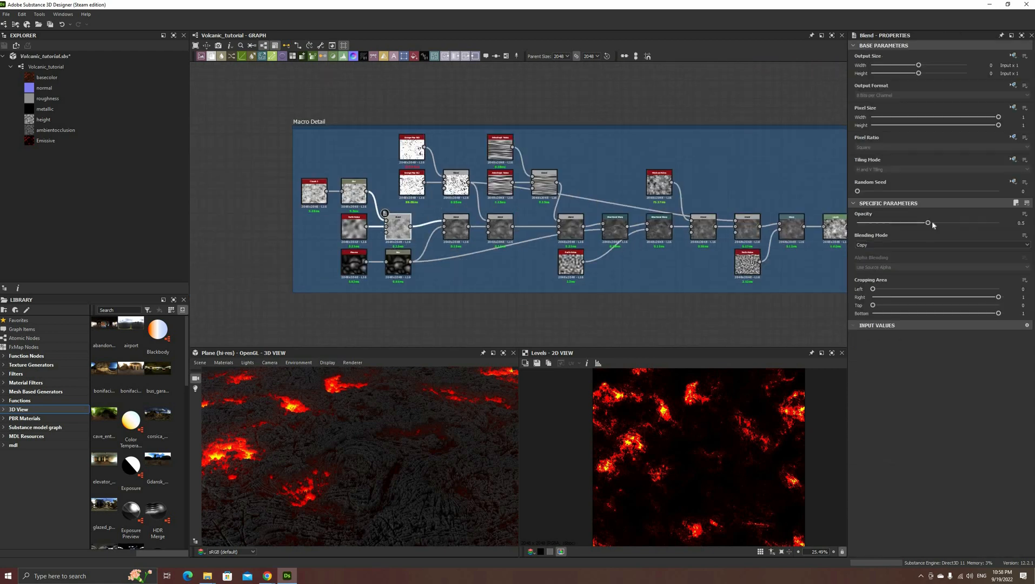
mouse_move(933, 221)
mouse_down()
mouse_move(864, 223)
mouse_move(912, 223)
mouse_up()
middle_drag(426, 475, 376, 467)
middle_drag(771, 306, 648, 315)
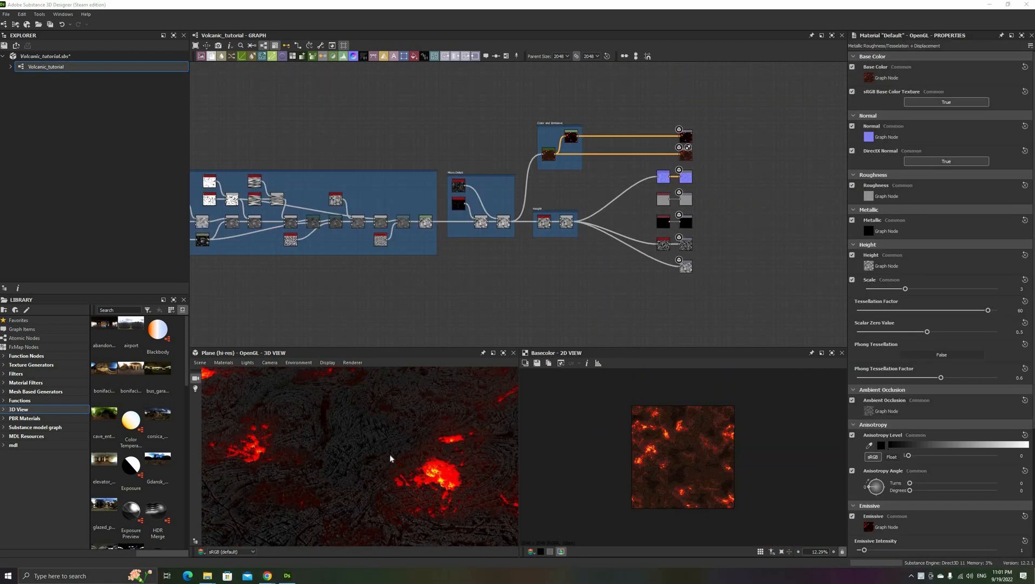
Add a Grunge Map 008 node above the Height frame with Balance 0.36 and Contrast 0
drag(390, 454, 357, 476)
scroll(578, 203, up, 4)
scroll(578, 203, up, 3)
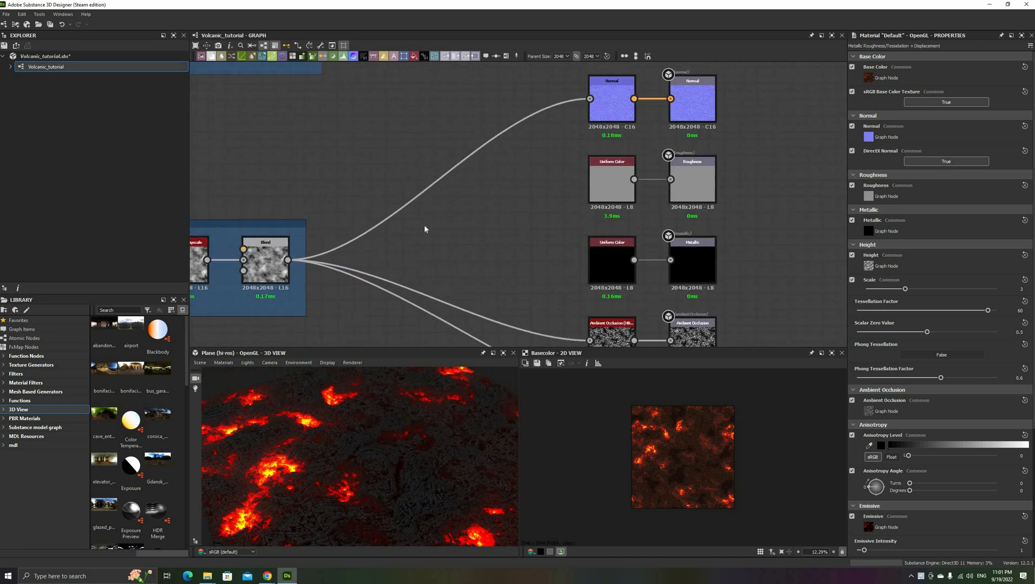
key(space)
text(grunge)
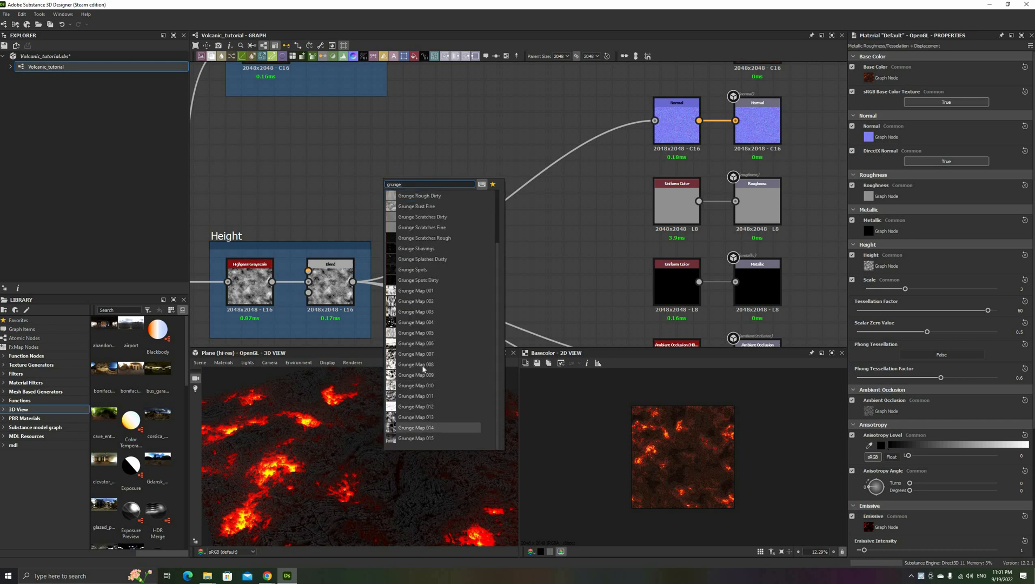
click(415, 427)
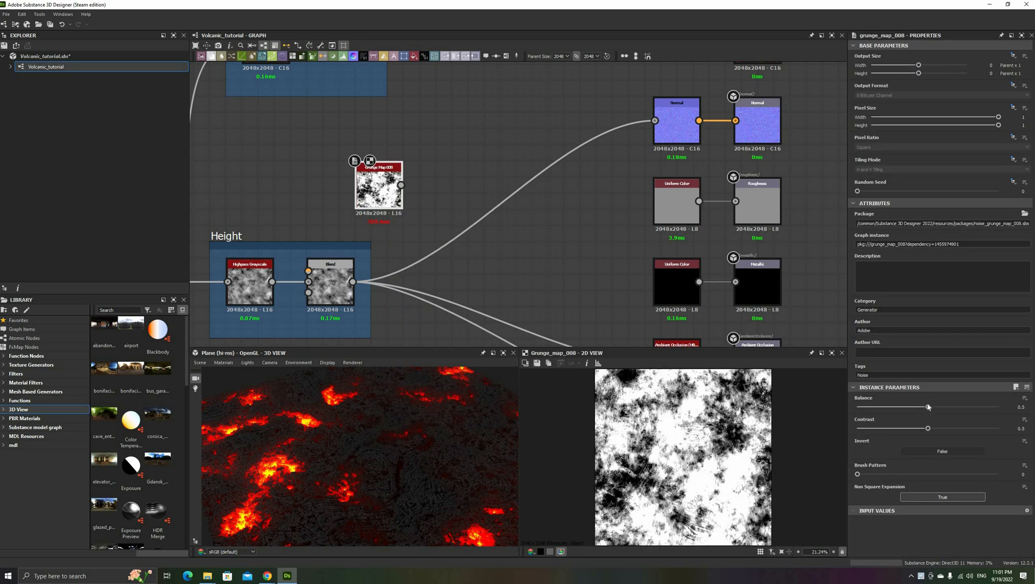
mouse_move(914, 410)
mouse_down()
mouse_move(845, 426)
mouse_move(910, 409)
mouse_up()
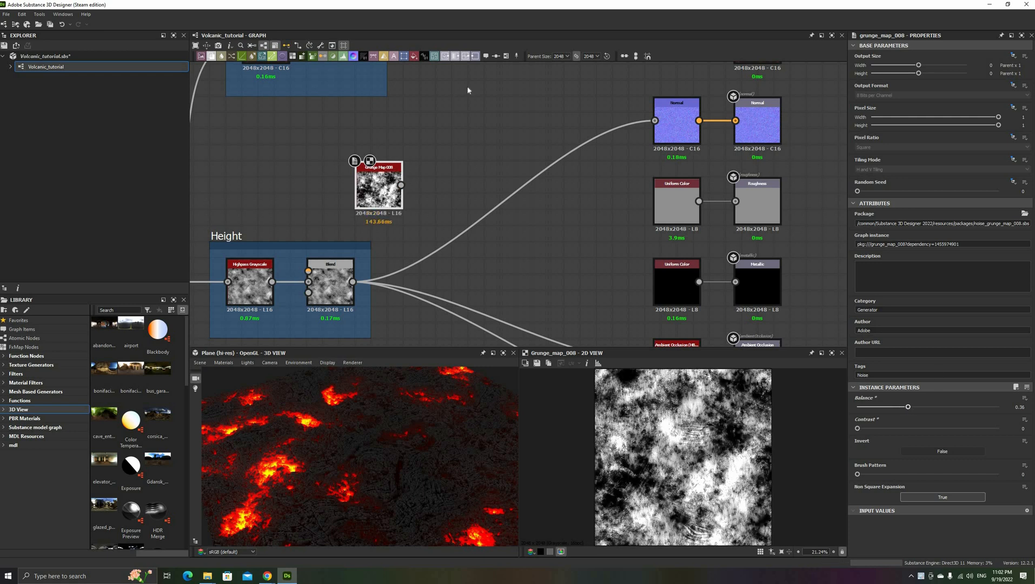
Blend Grunge Map 008 over the Height frame's result with a new Blend node in Copy mode at opacity 0.36
key(space)
text(b)
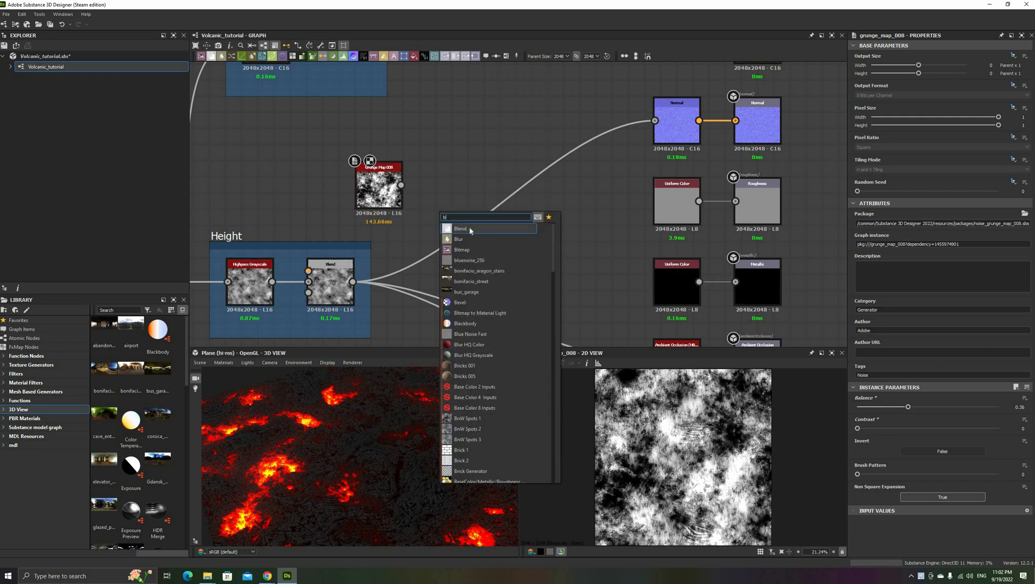
click(470, 229)
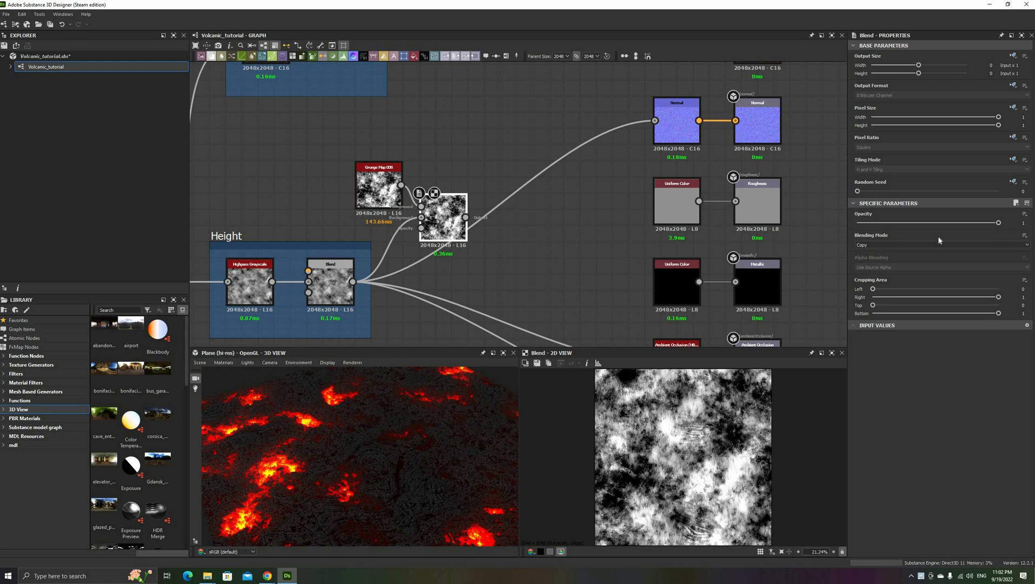
click(928, 223)
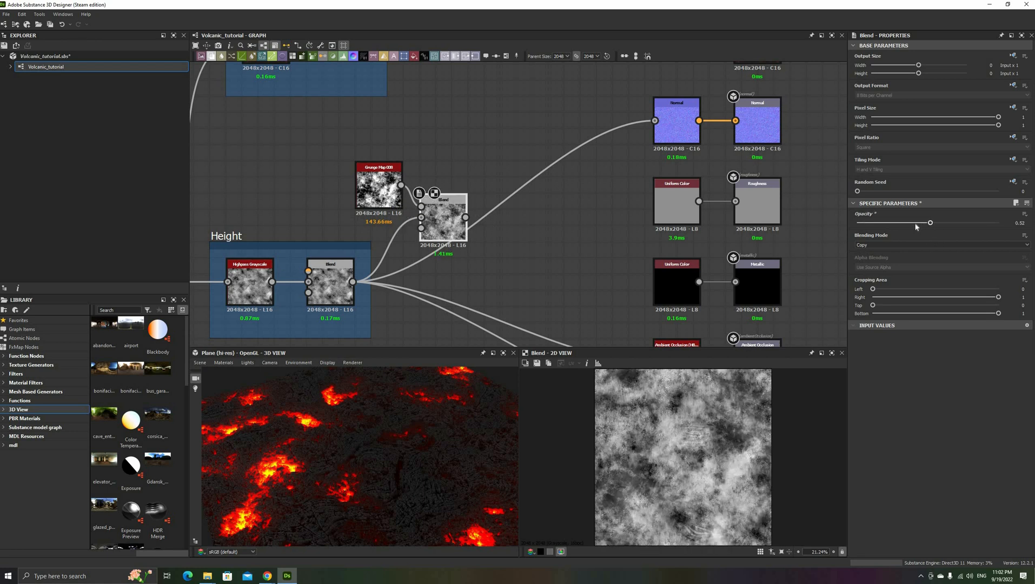
drag(917, 227, 890, 223)
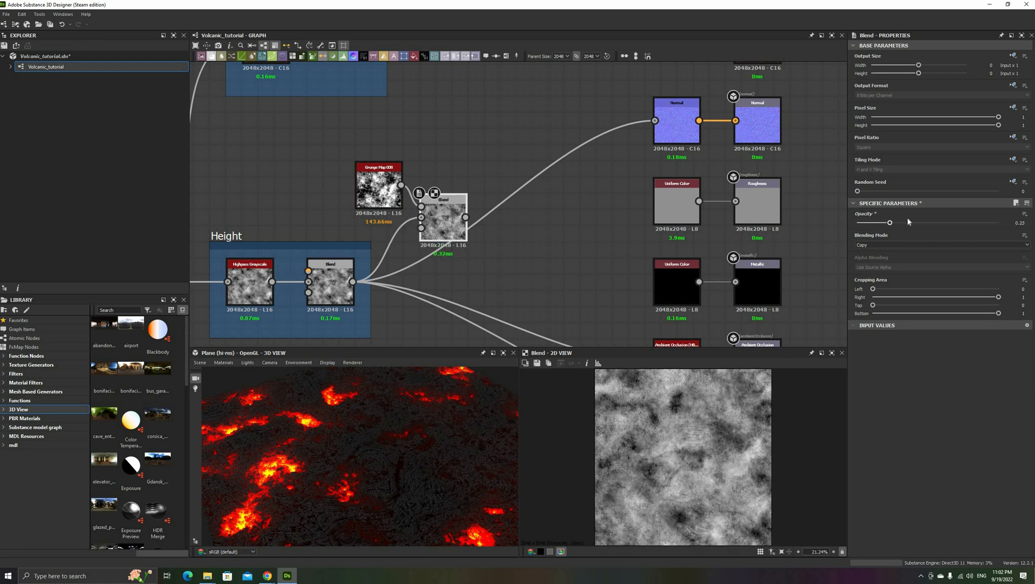
click(908, 223)
drag(454, 228, 487, 213)
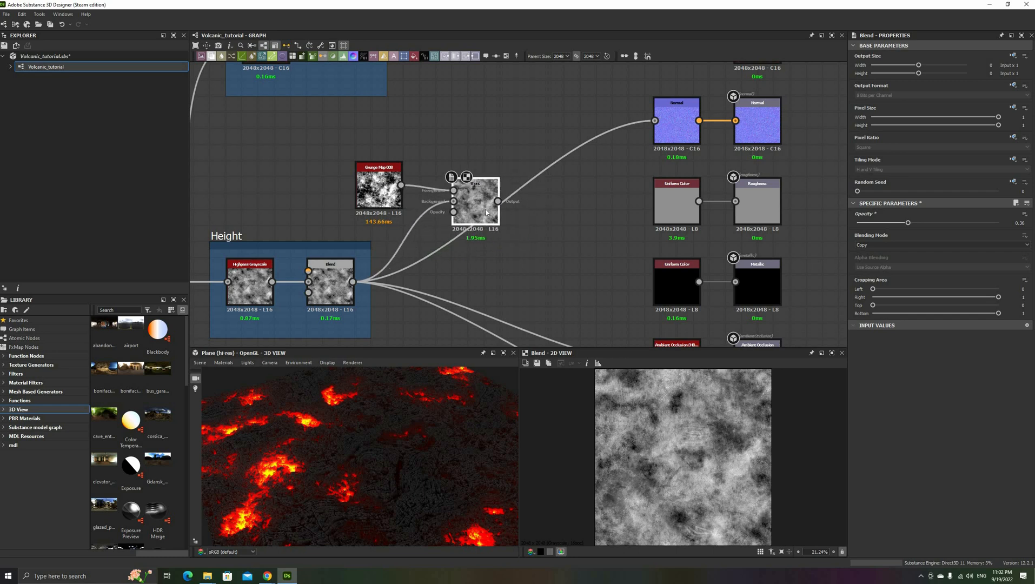
Add a Histogram Range node after the new grunge Blend node
key(space)
text(his)
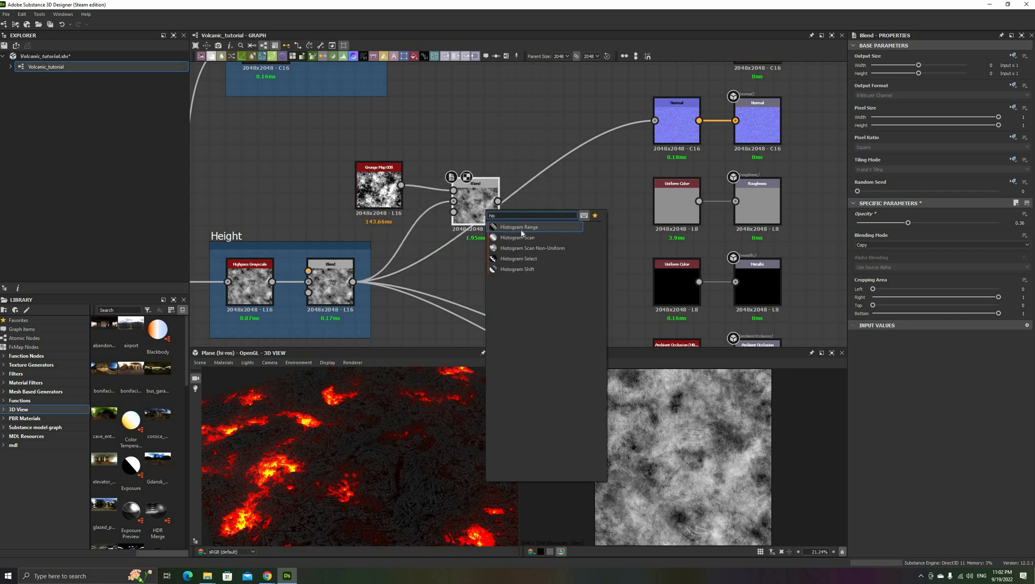
key(Return)
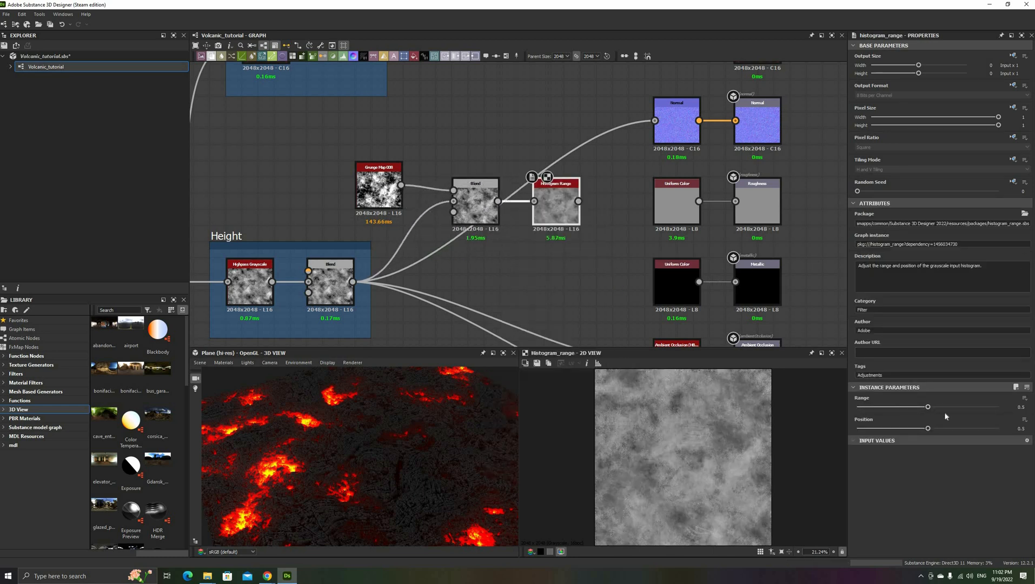
Set the Histogram Range node's Range to 0.59 and Position to 0.66, and feed it into the Roughness output instead of the Uniform Color
click(949, 407)
drag(929, 429, 950, 429)
drag(578, 201, 736, 201)
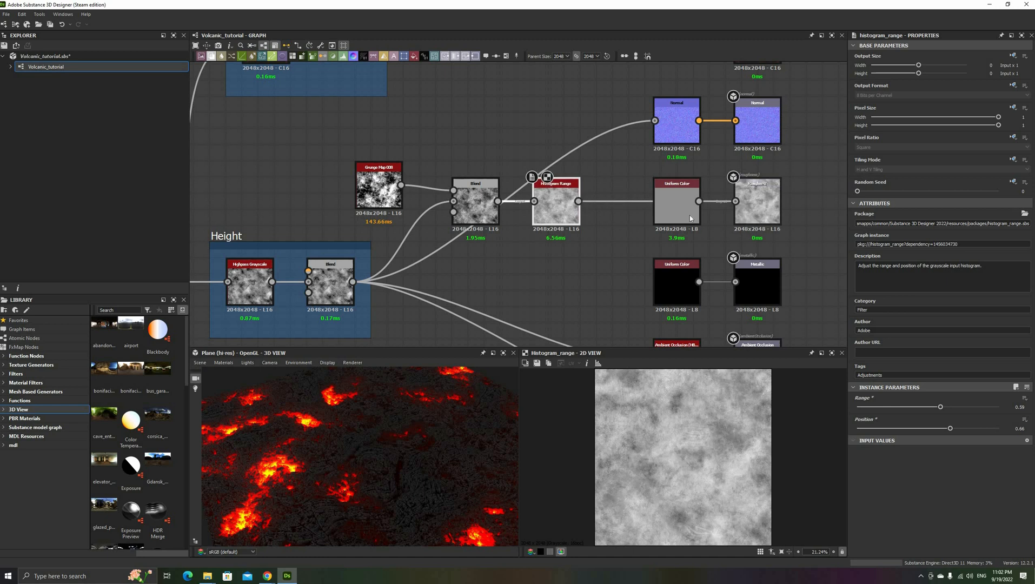
drag(671, 215, 647, 230)
mouse_move(412, 451)
mouse_down()
mouse_move(339, 448)
mouse_move(427, 450)
mouse_move(416, 449)
mouse_up()
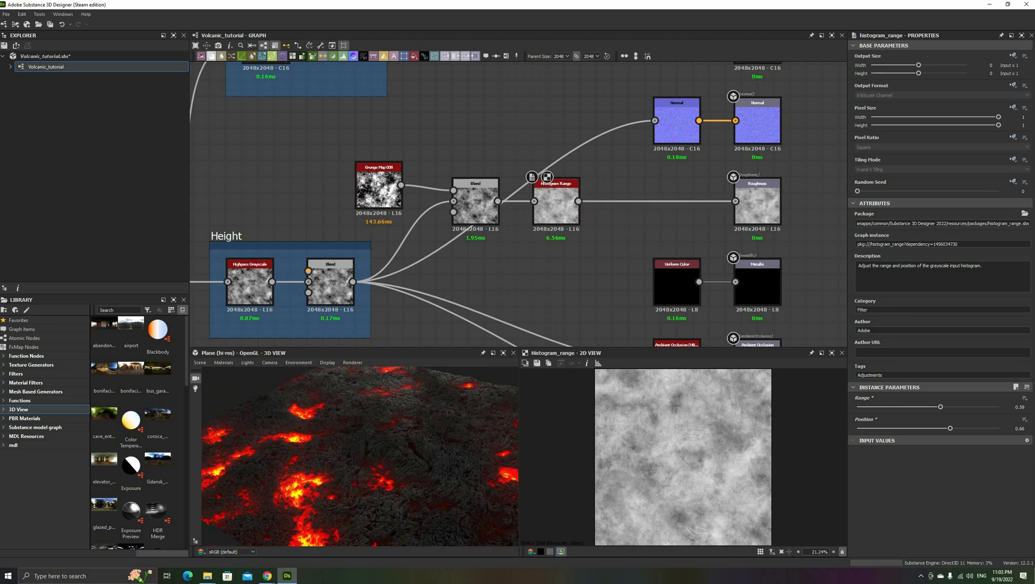
Group the Grunge Map 008, its Blend and the Histogram Range node in a frame titled Roughness
drag(378, 190, 411, 189)
drag(476, 202, 605, 260)
scroll(595, 235, down, 4)
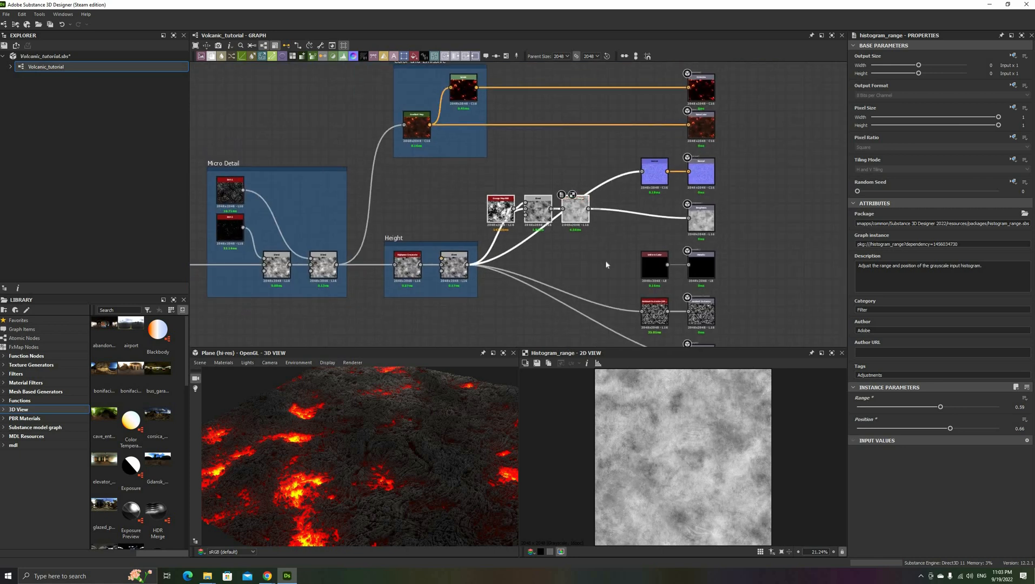
key(ctrl+f)
text(Roughness)
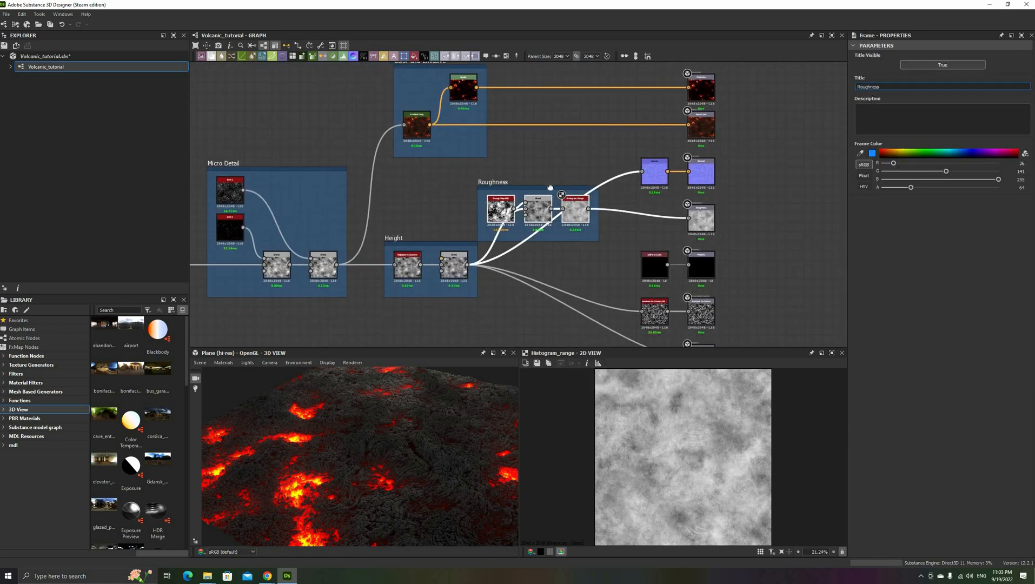
key(Return)
Group the output nodes and the nodes directly feeding them in a purple frame titled Outputs
scroll(514, 147, down, 2)
drag(555, 232, 607, 231)
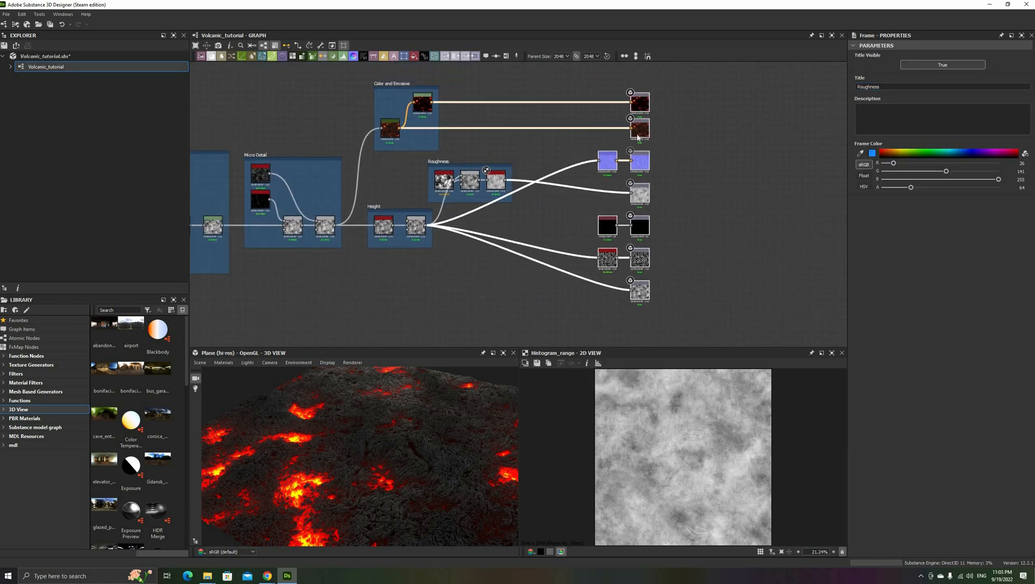
right_click(640, 101)
click(672, 139)
text(Outputs)
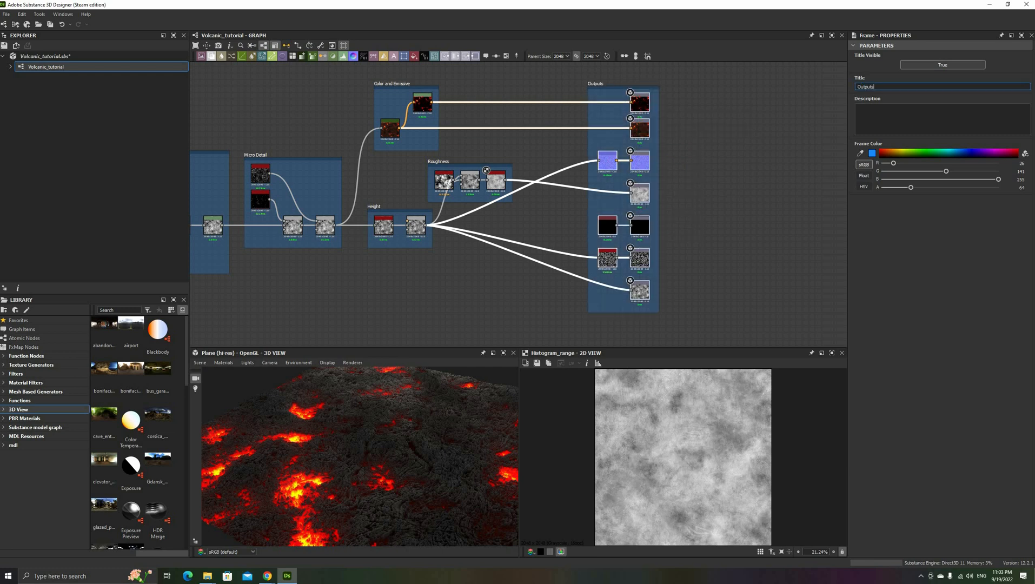
click(1007, 153)
Switch the 3D preview of the plane from OpenGL to the Iray renderer
scroll(672, 196, up, 2)
drag(400, 432, 424, 467)
click(352, 364)
click(357, 394)
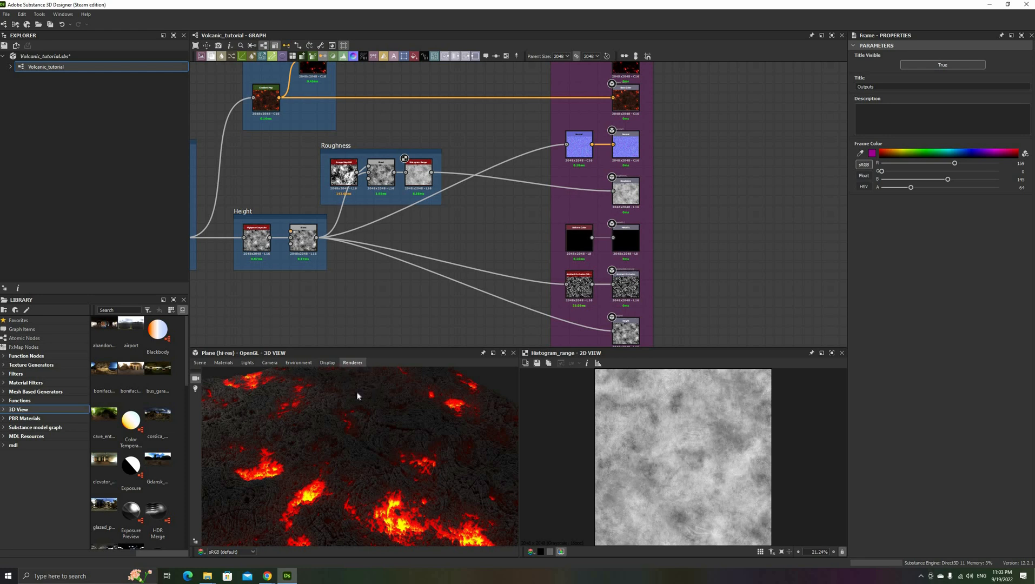
Set the plane mesh's subdivision method to Parametric with Number 10 in the scene settings
click(200, 362)
click(216, 149)
click(890, 144)
click(890, 157)
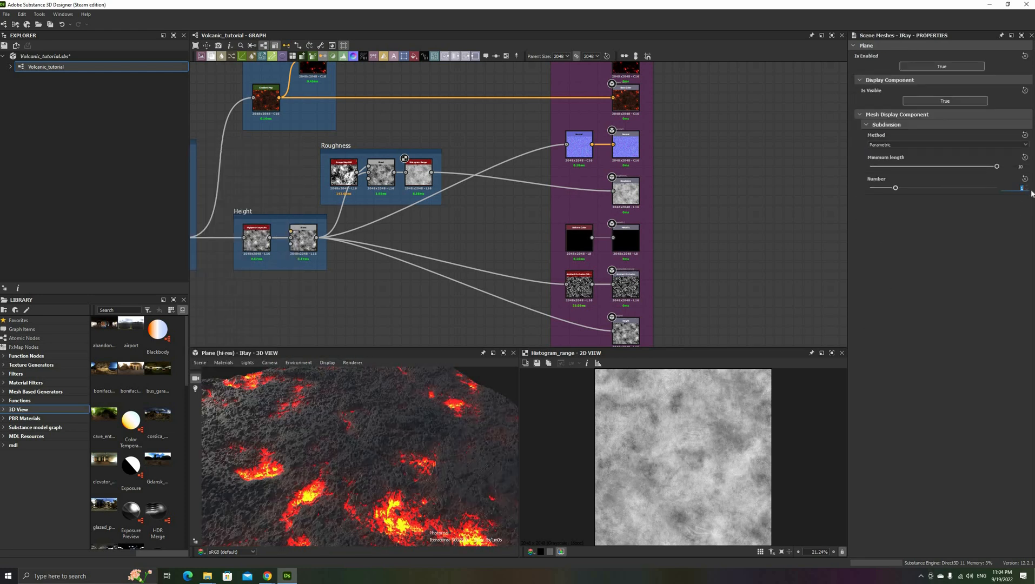
Open the Default material's Iray properties and go through its surface, normal and height settings
click(224, 362)
click(227, 381)
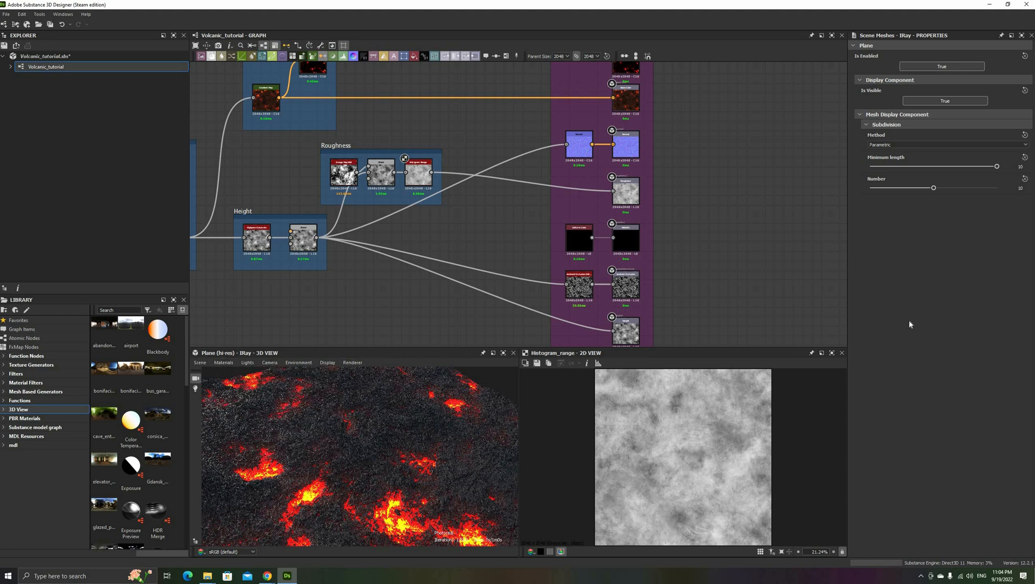
scroll(1016, 318, down, 1)
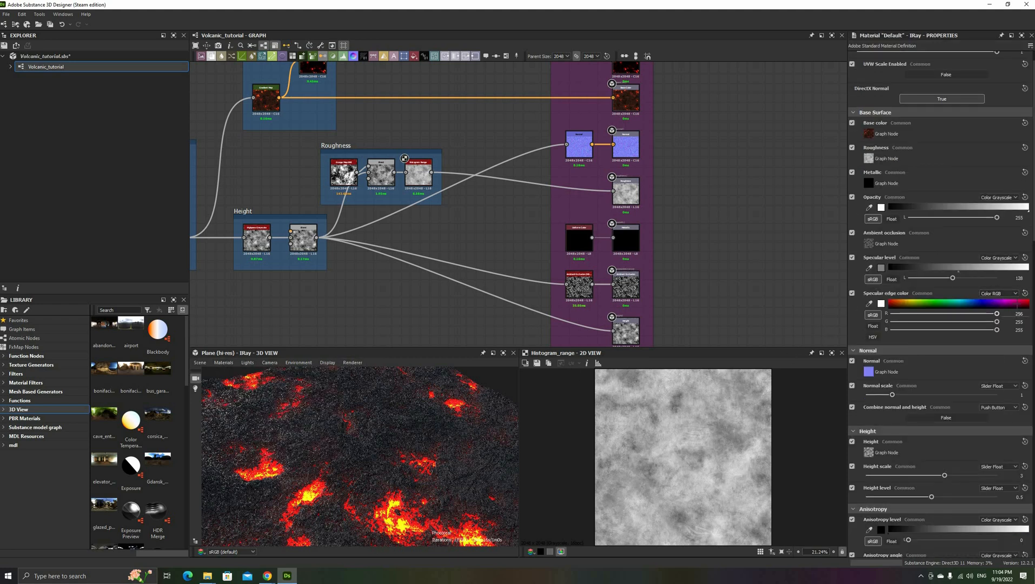
scroll(997, 348, down, 6)
click(1023, 440)
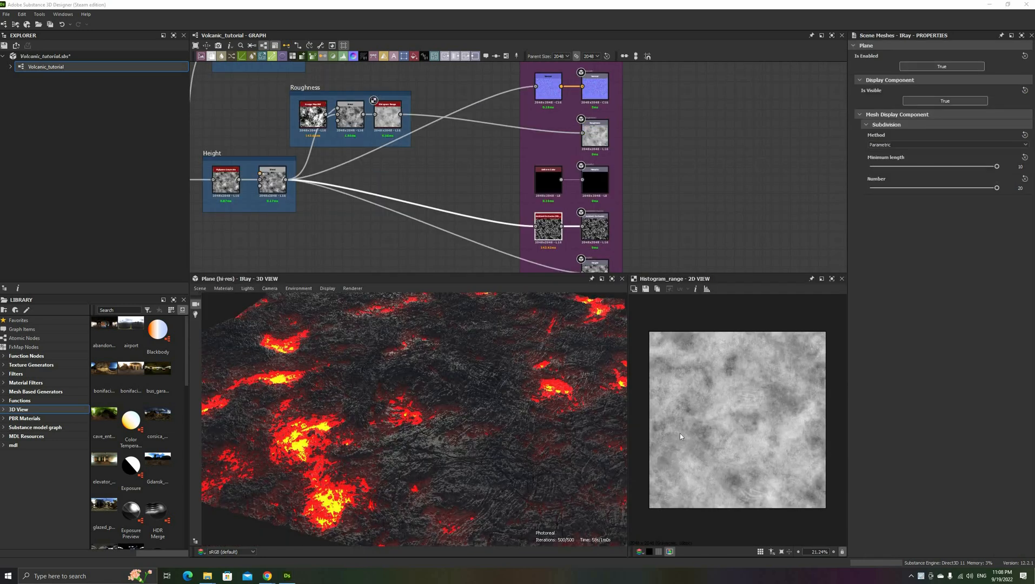
Examine the Iray-rendered lava plane from another angle
click(204, 289)
click(518, 369)
mouse_move(487, 394)
mouse_down()
mouse_move(424, 460)
mouse_move(436, 465)
mouse_move(478, 401)
mouse_up()
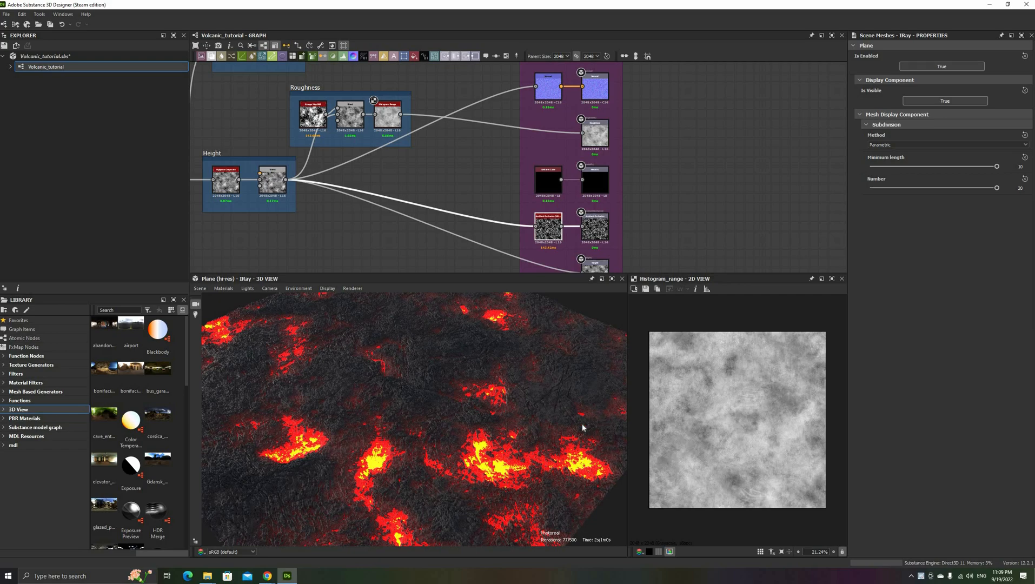